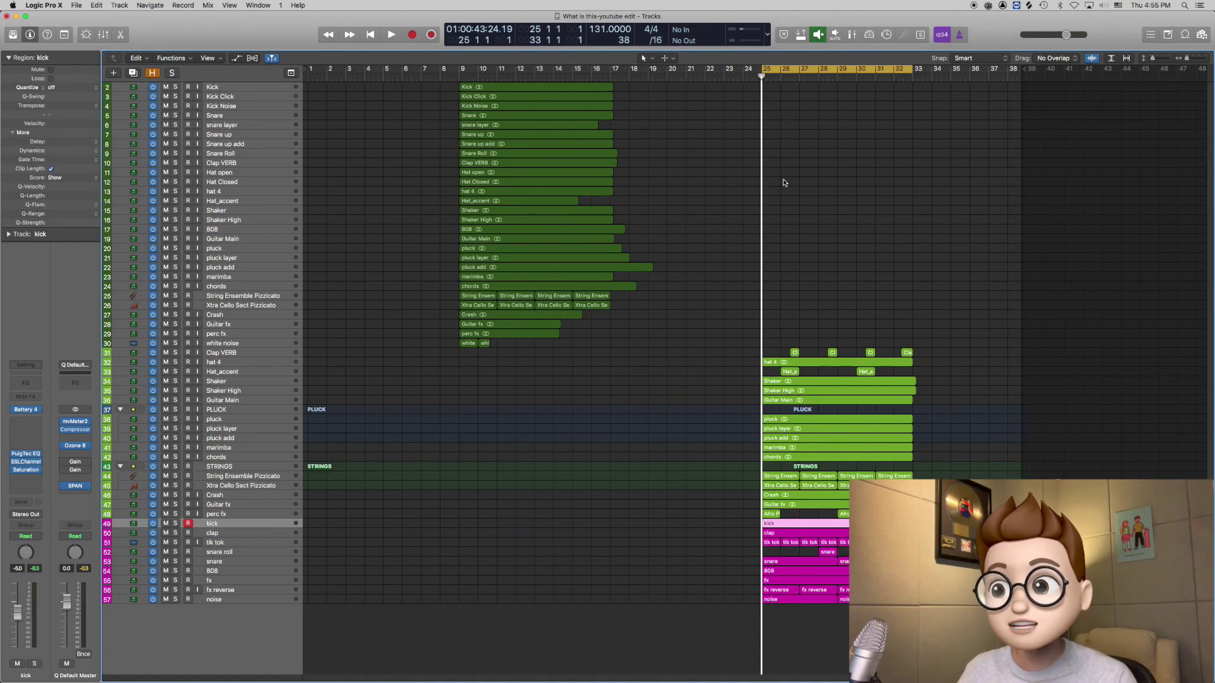
- Inspect the Imager and Vintage Limiter settings of Ozone 8 on the master channel while playing the loop
left_click(76, 448)
left_click_drag(472, 170, 479, 123)
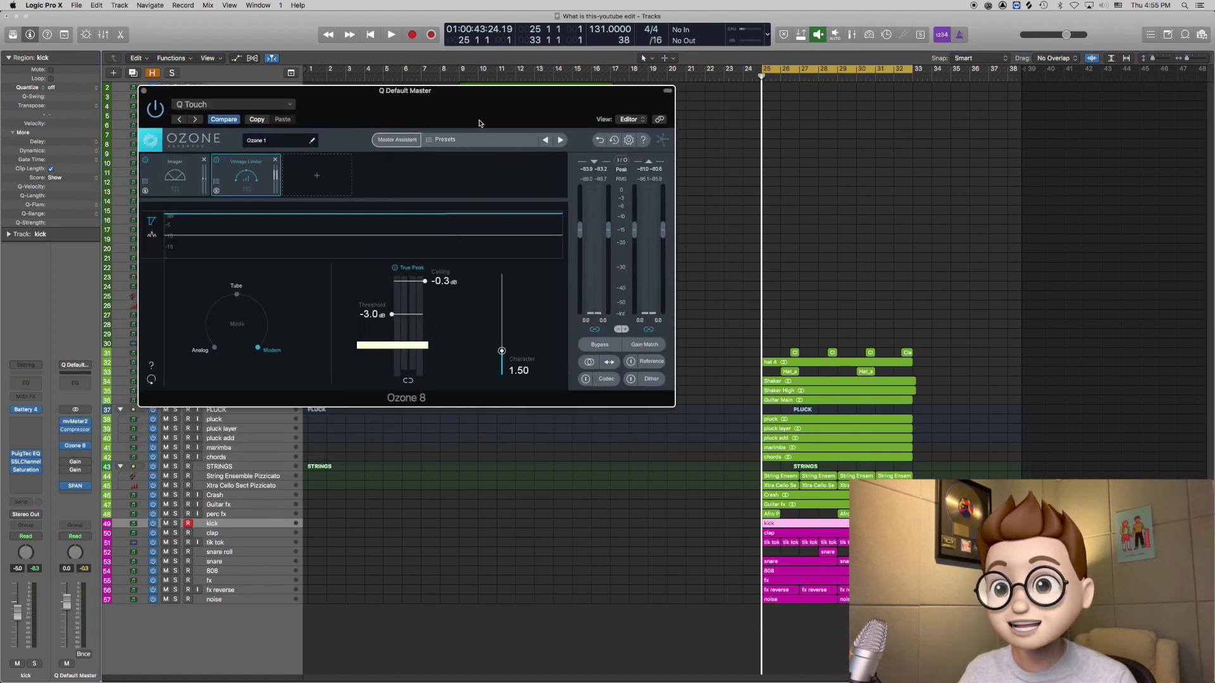
left_click(186, 180)
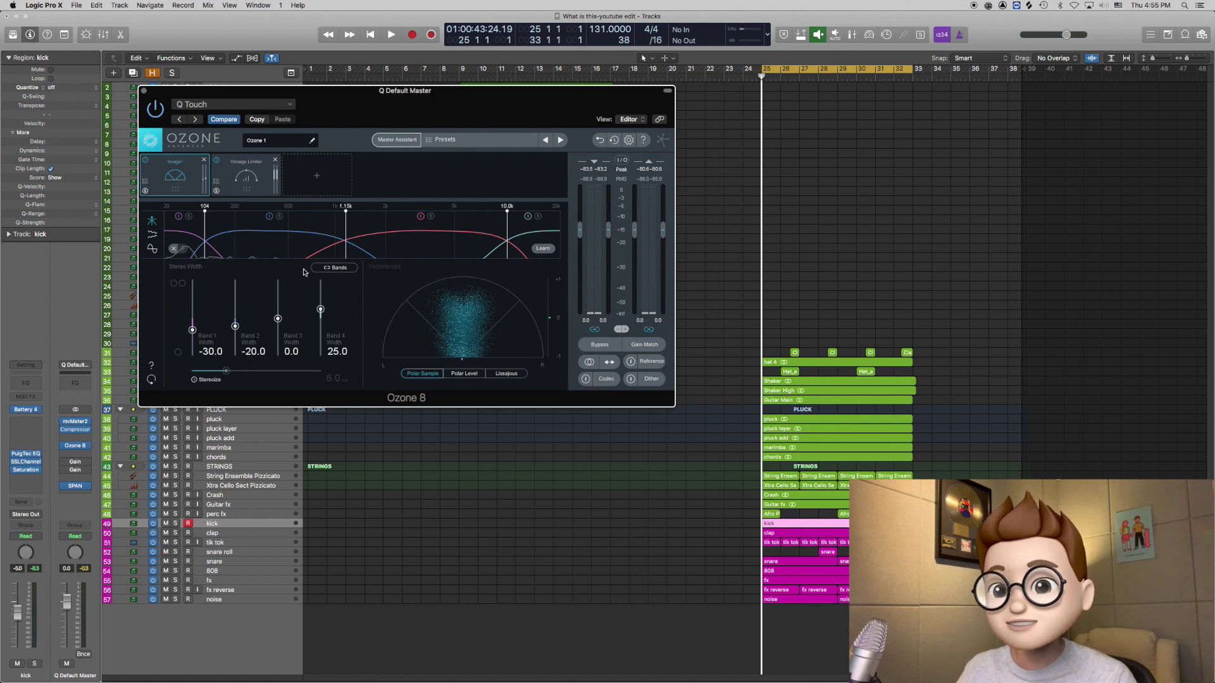
left_click(256, 182)
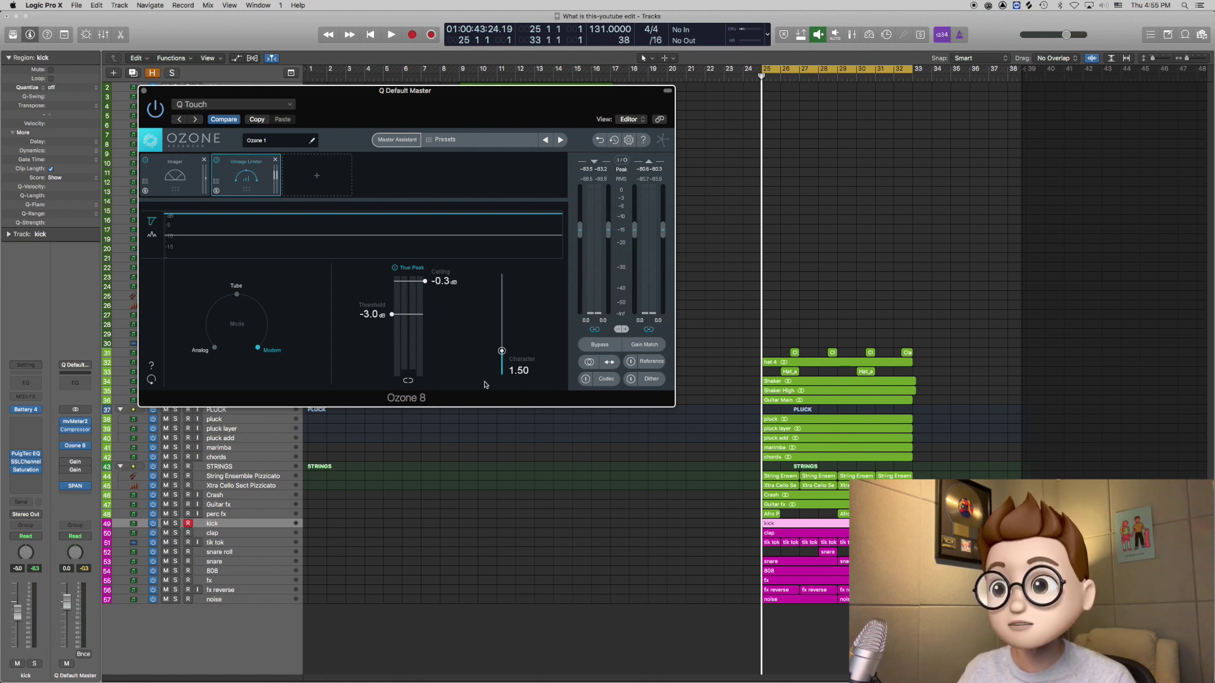
key("space")
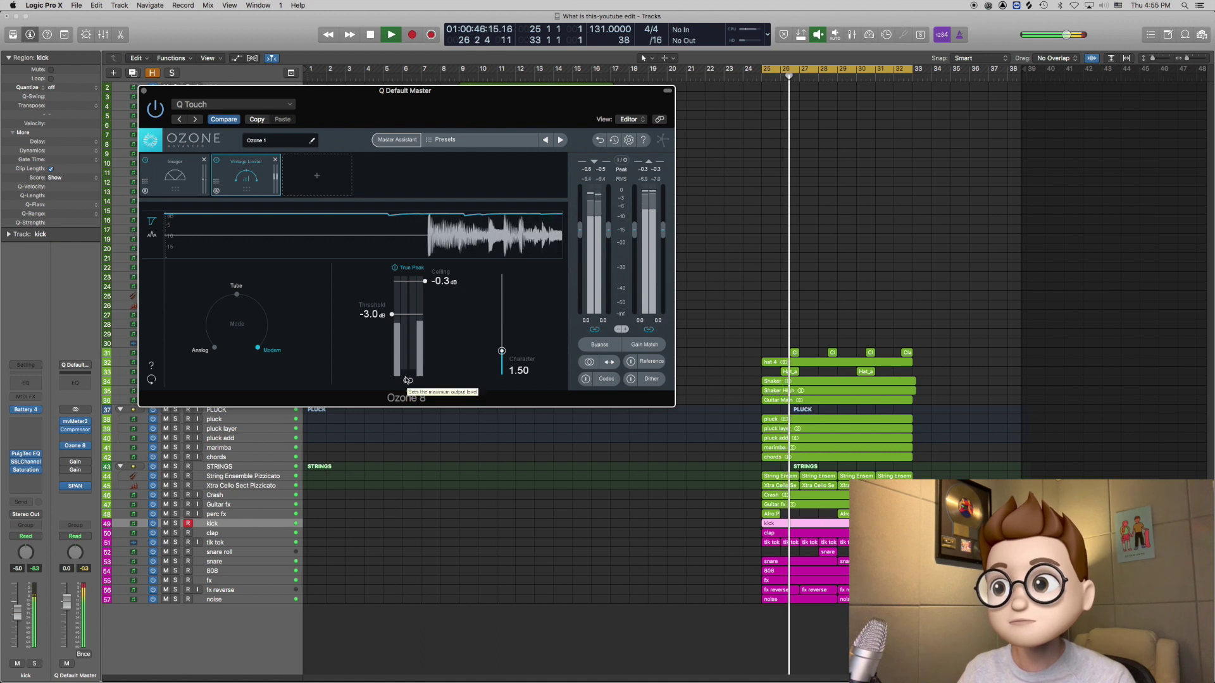
key("space")
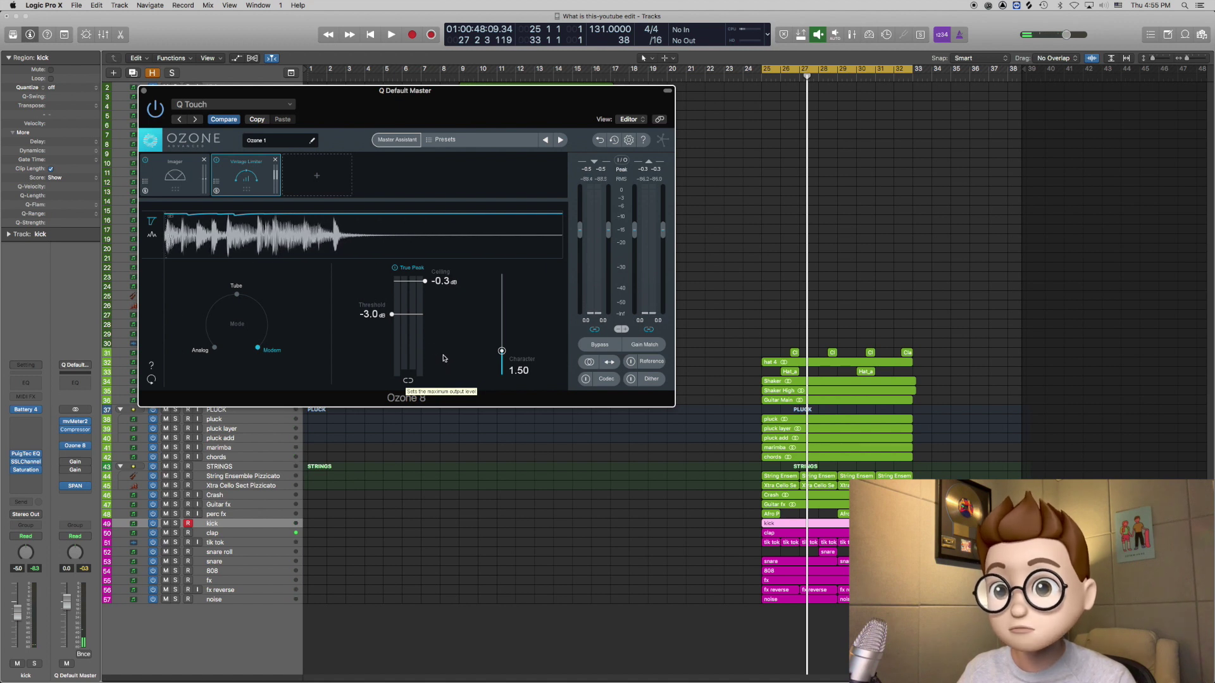
left_click(144, 90)
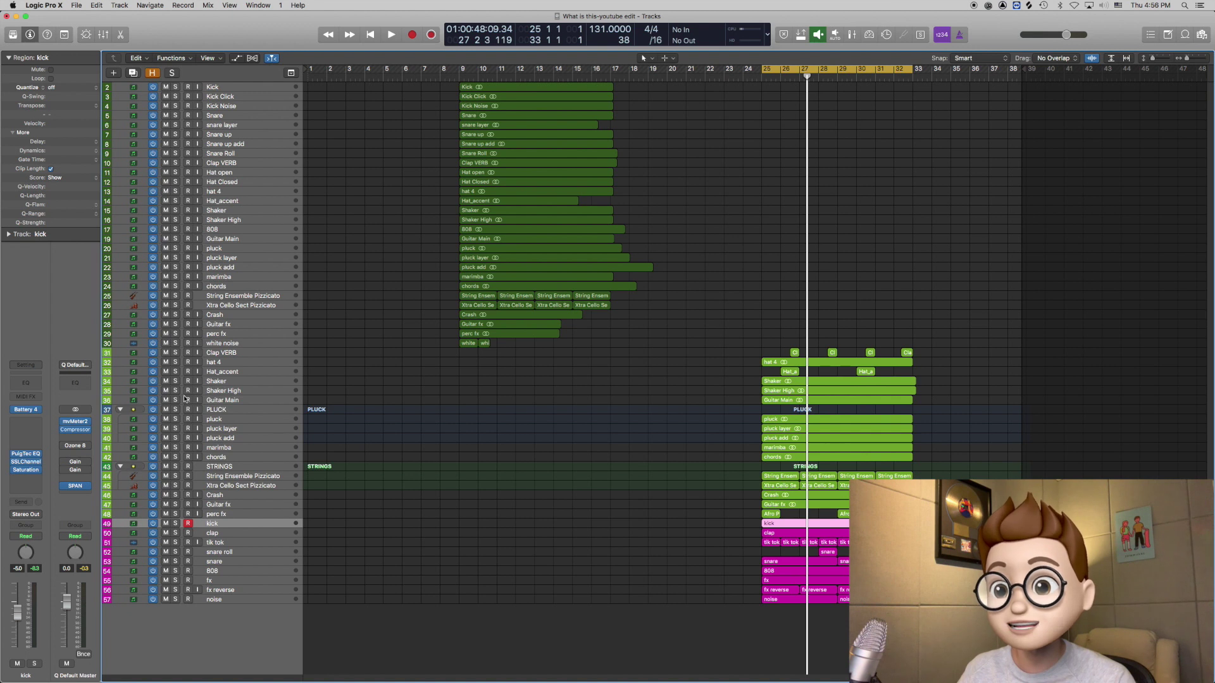
- Open the master channel's Compressor and play the loop to check its gain reduction
left_click(78, 431)
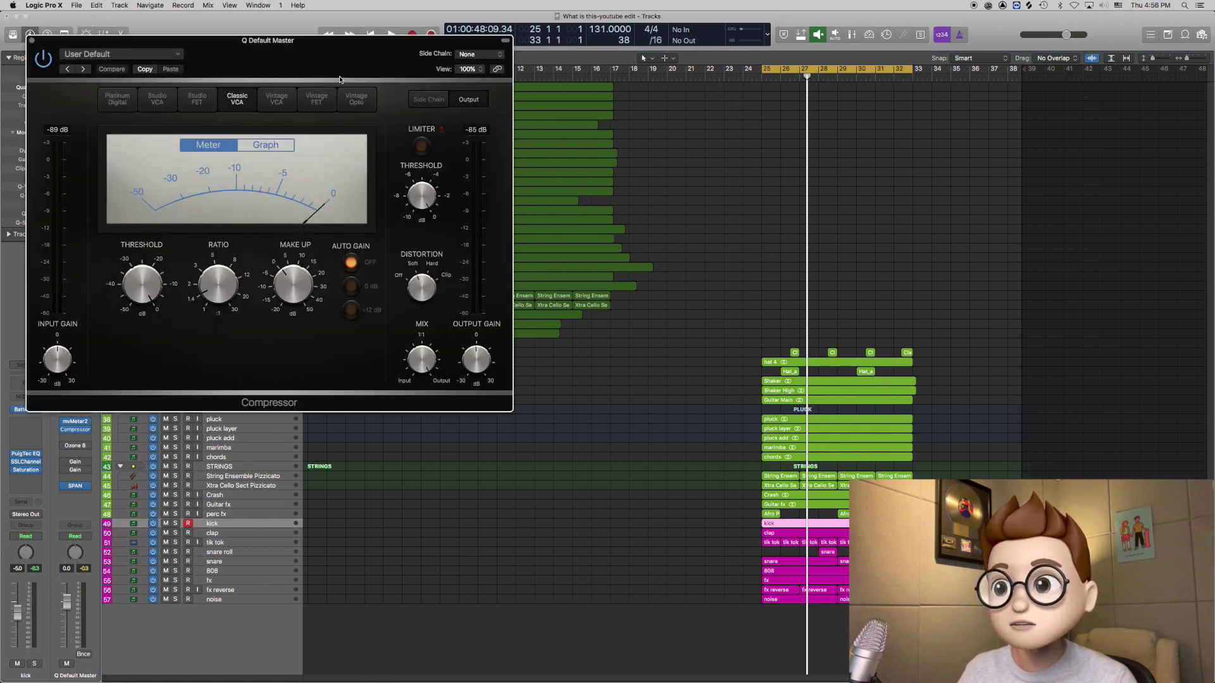
left_click_drag(339, 59, 460, 50)
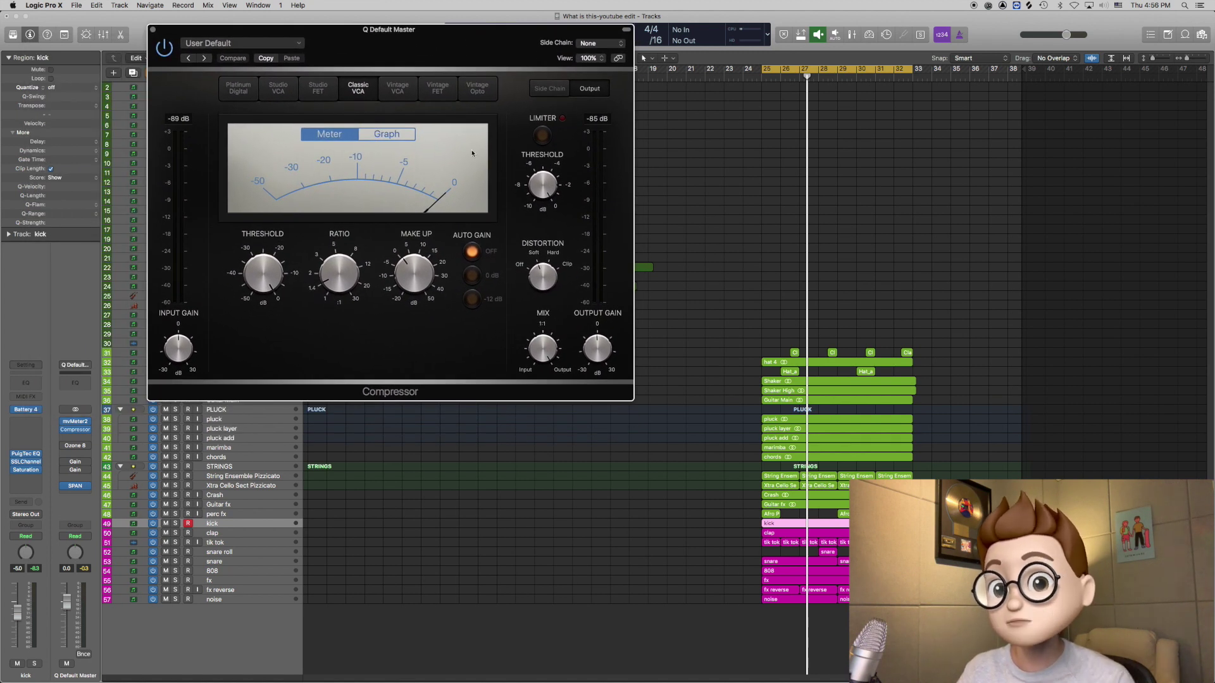
key("space")
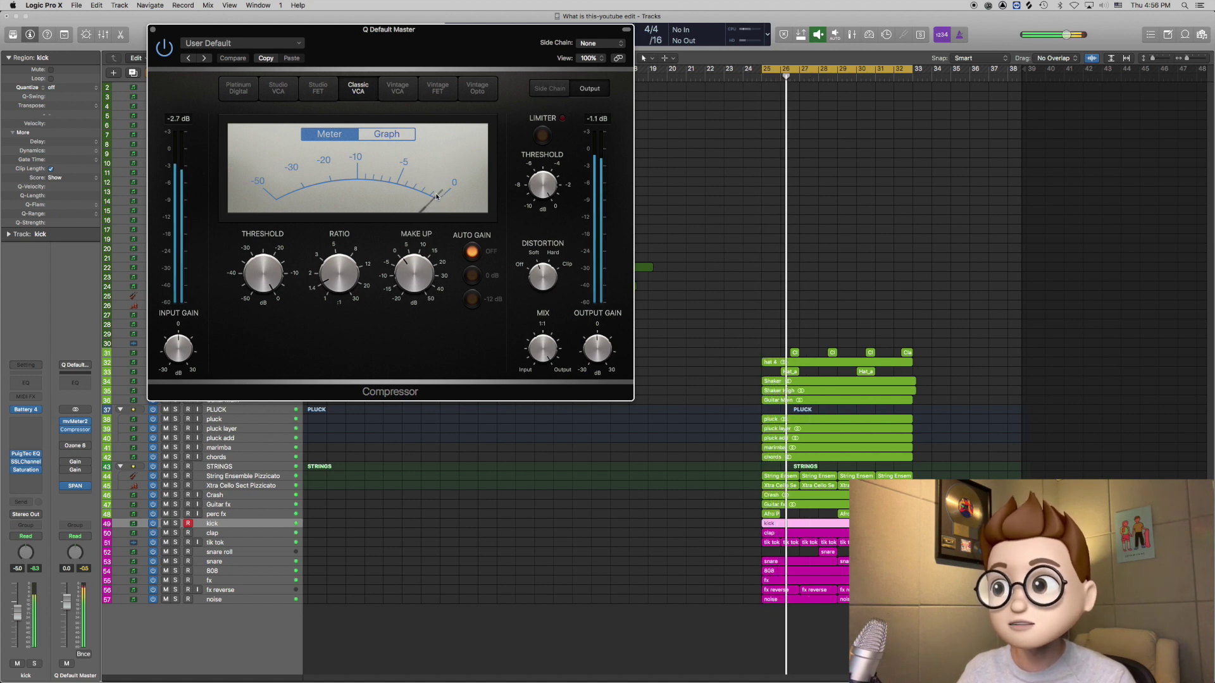
key("space")
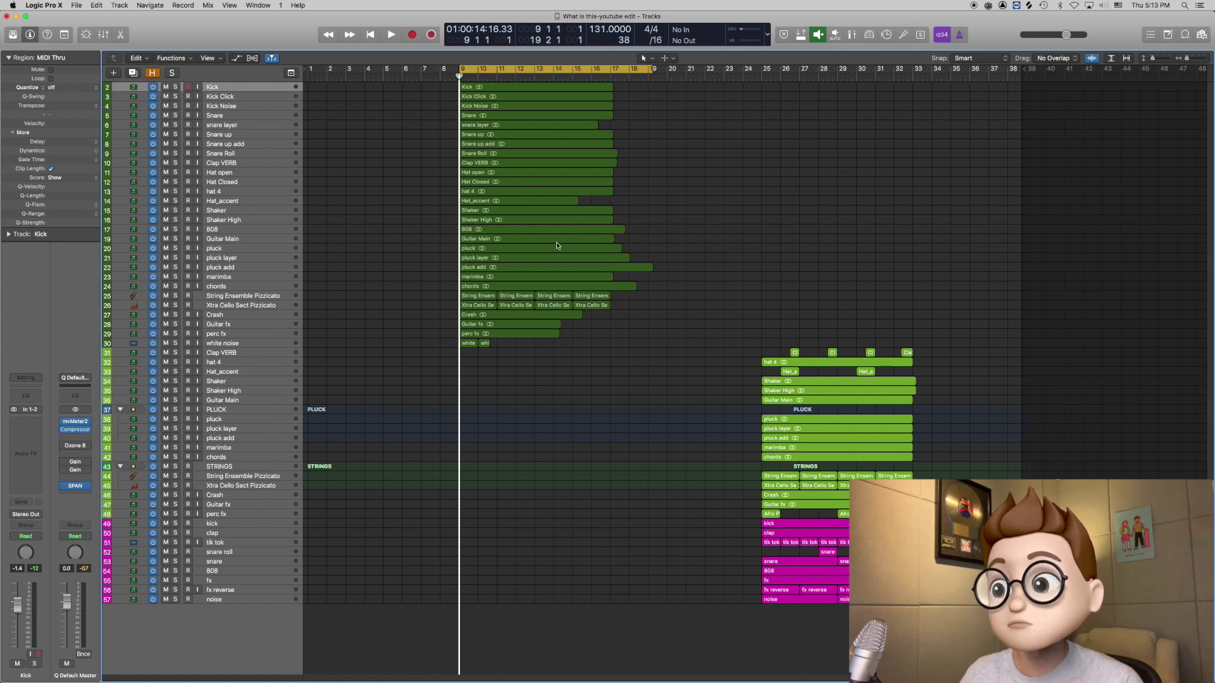
- Highlight the dark green, bright green and magenta region groups one after another in the arrangement
left_click_drag(635, 398, 426, 89)
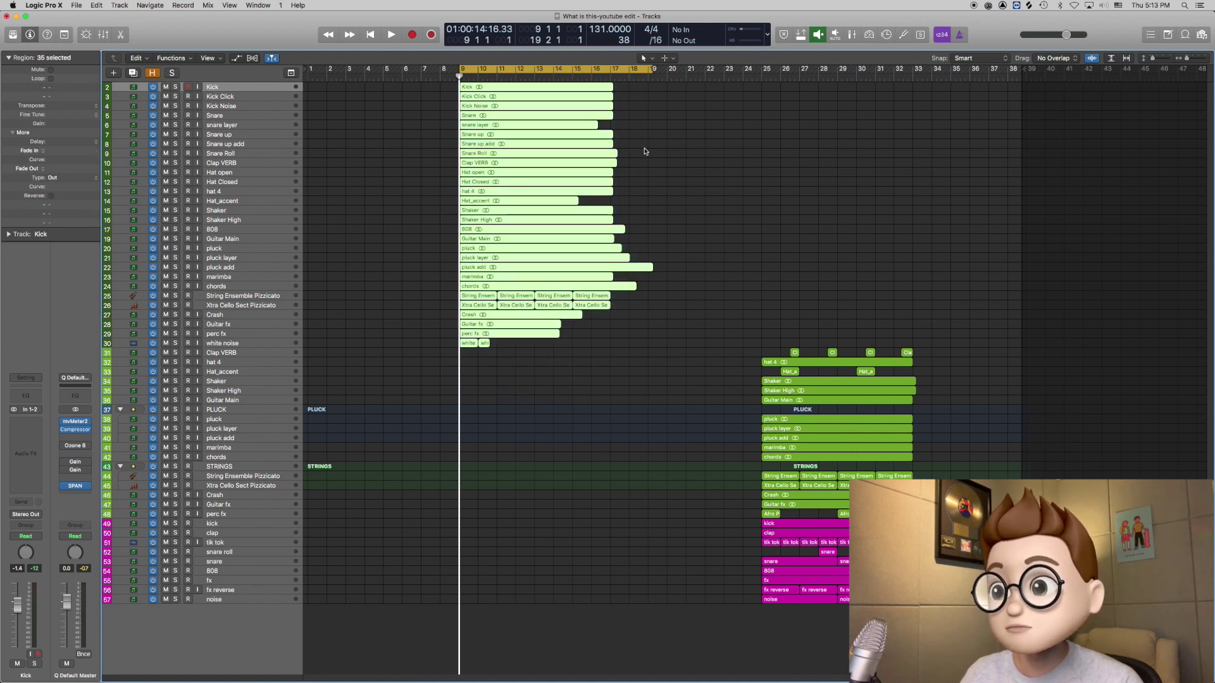
left_click(677, 153)
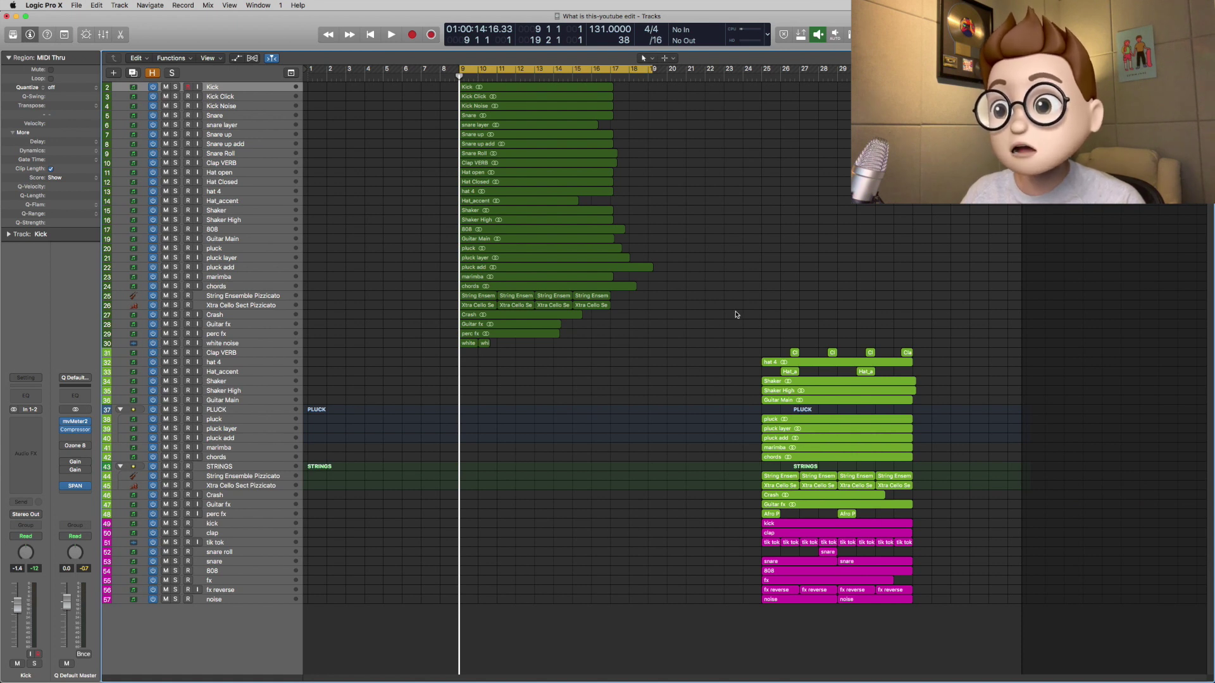
left_click_drag(726, 309, 989, 518)
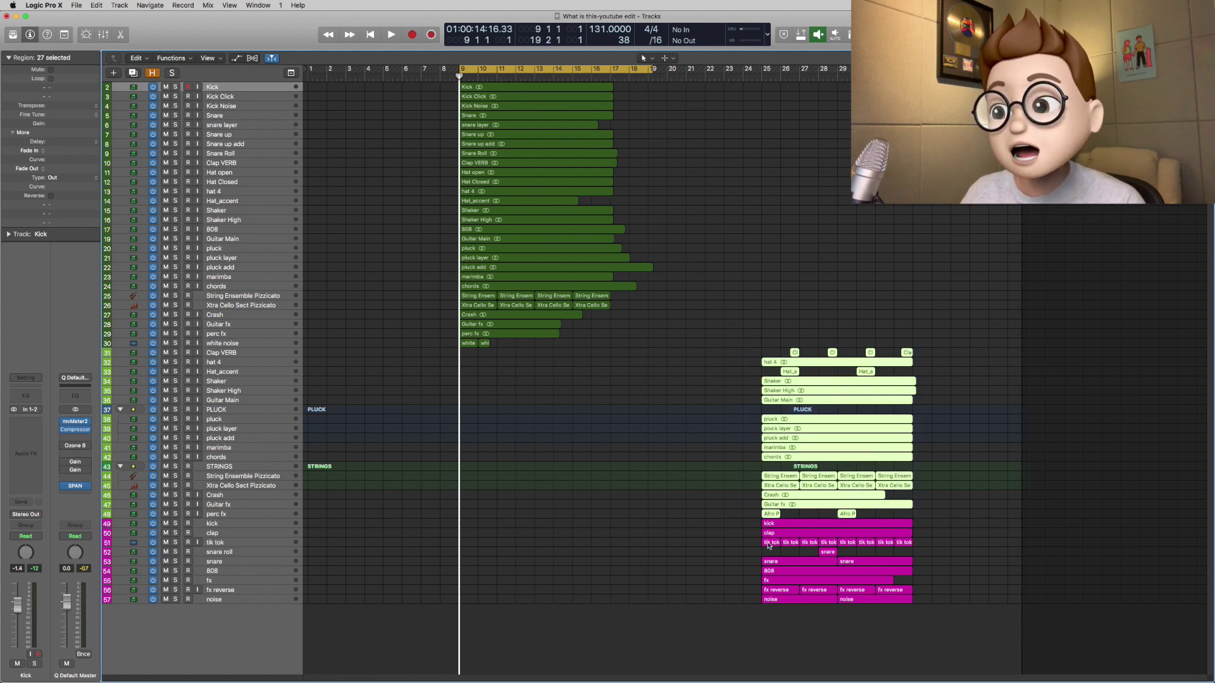
left_click(748, 523)
left_click_drag(747, 523, 989, 654)
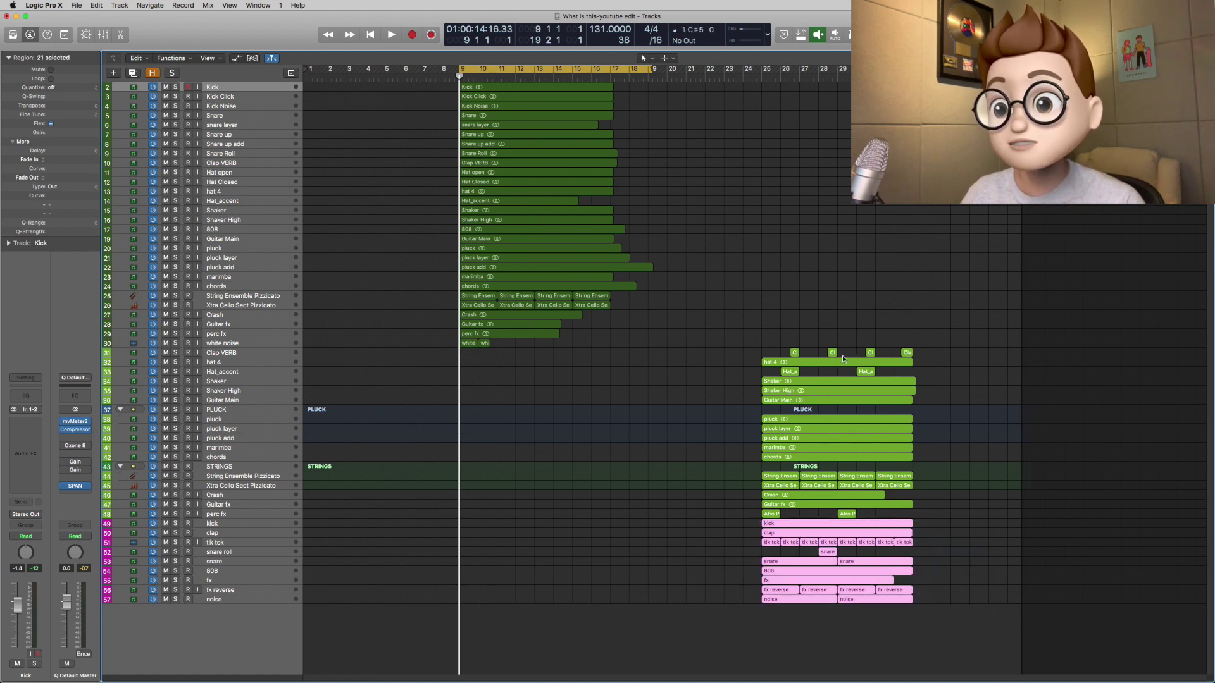
left_click(821, 306)
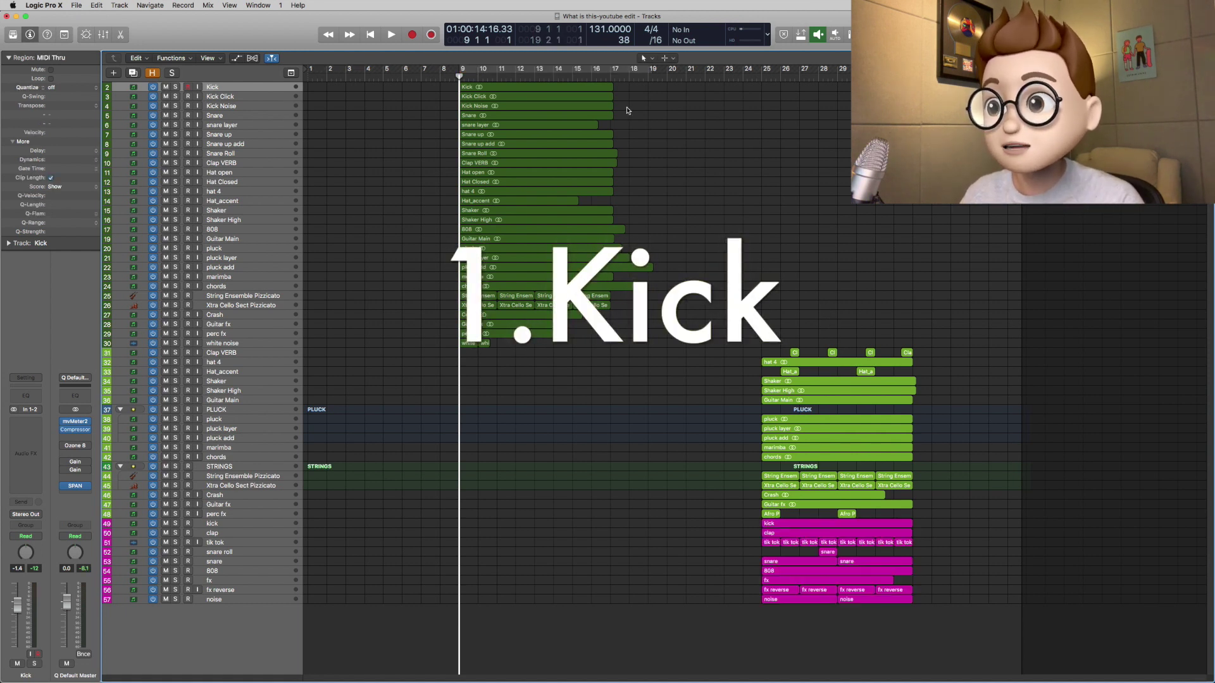
- Solo the Kick, Kick Click and Kick Noise regions on tracks 2 to 4 and listen to them together
left_click_drag(621, 87, 591, 105)
key("ctrl+s")
key("space")
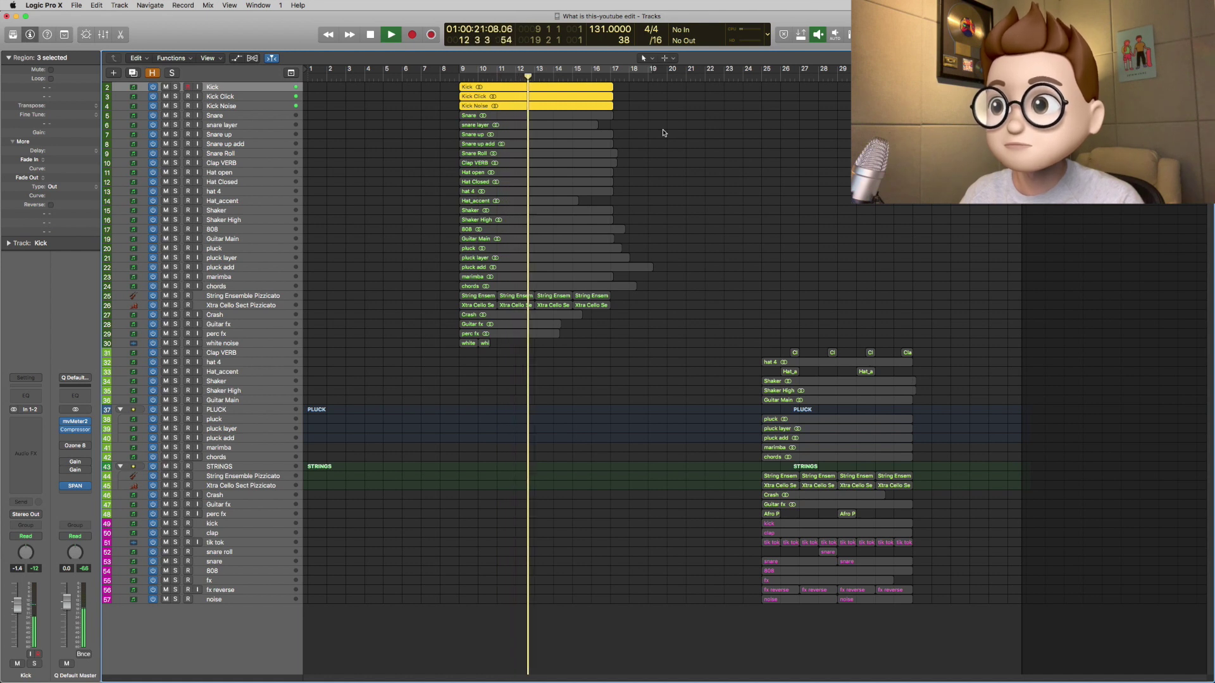
key("space")
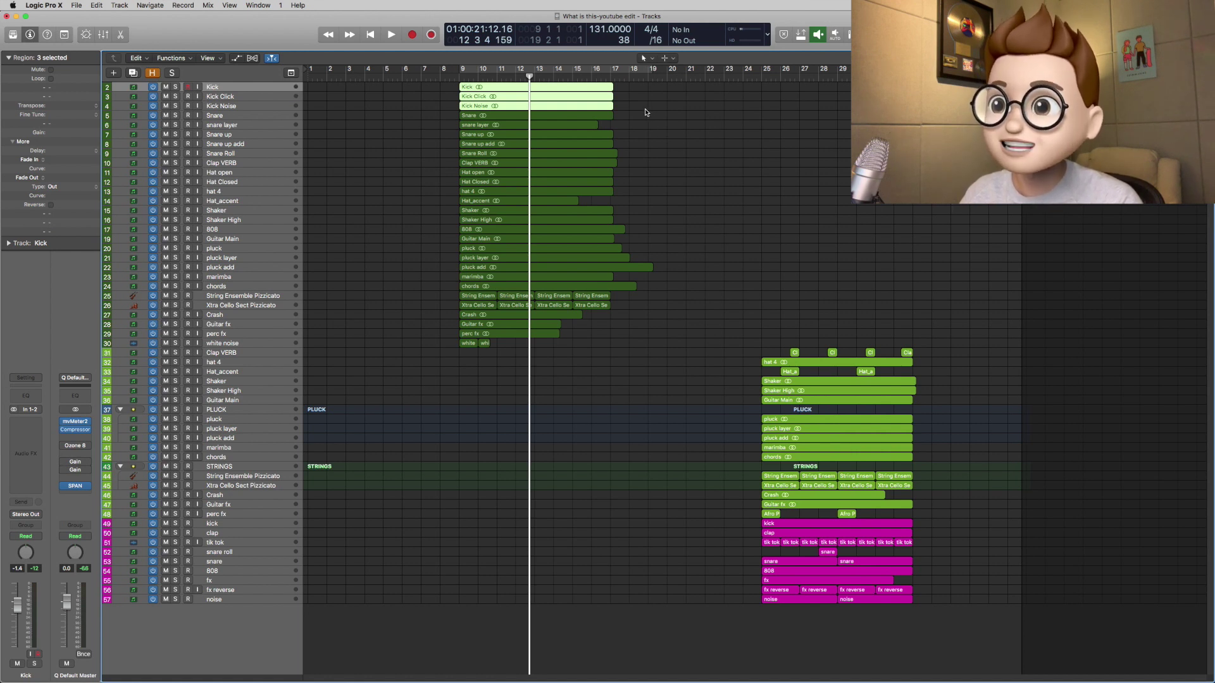
- Solo only the Kick region on track 2 and listen to it from bar 9
left_click(645, 112)
left_click(531, 88)
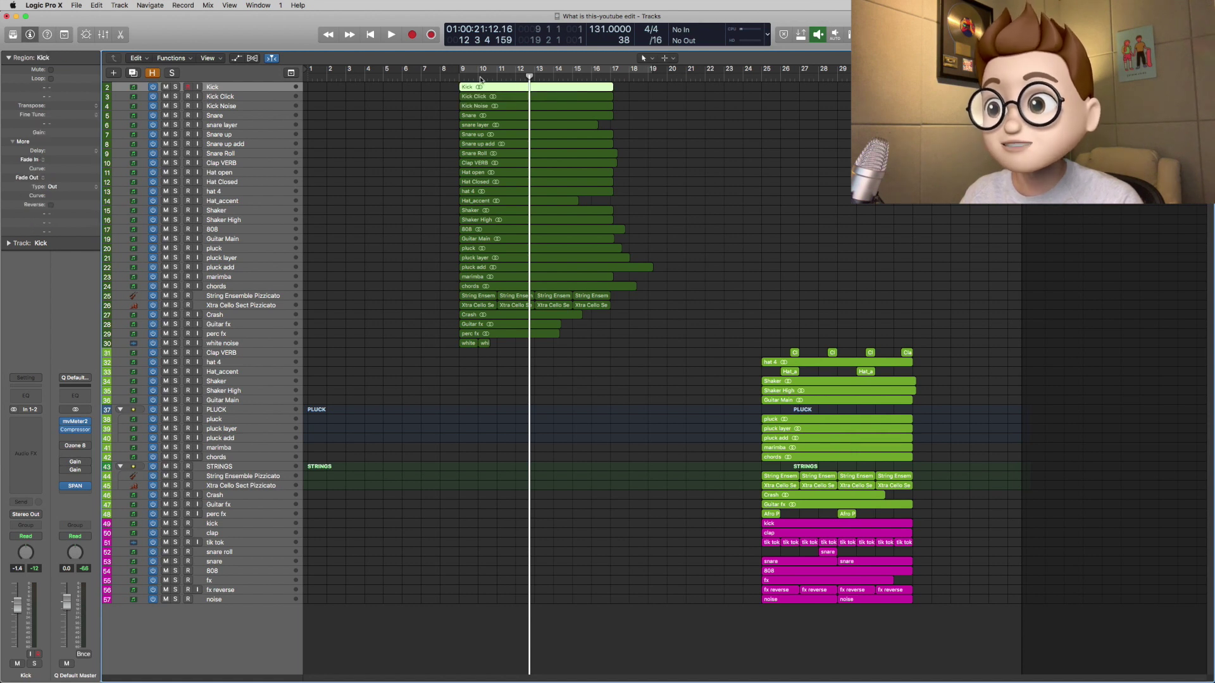
key("ctrl+s")
key("shift+Return")
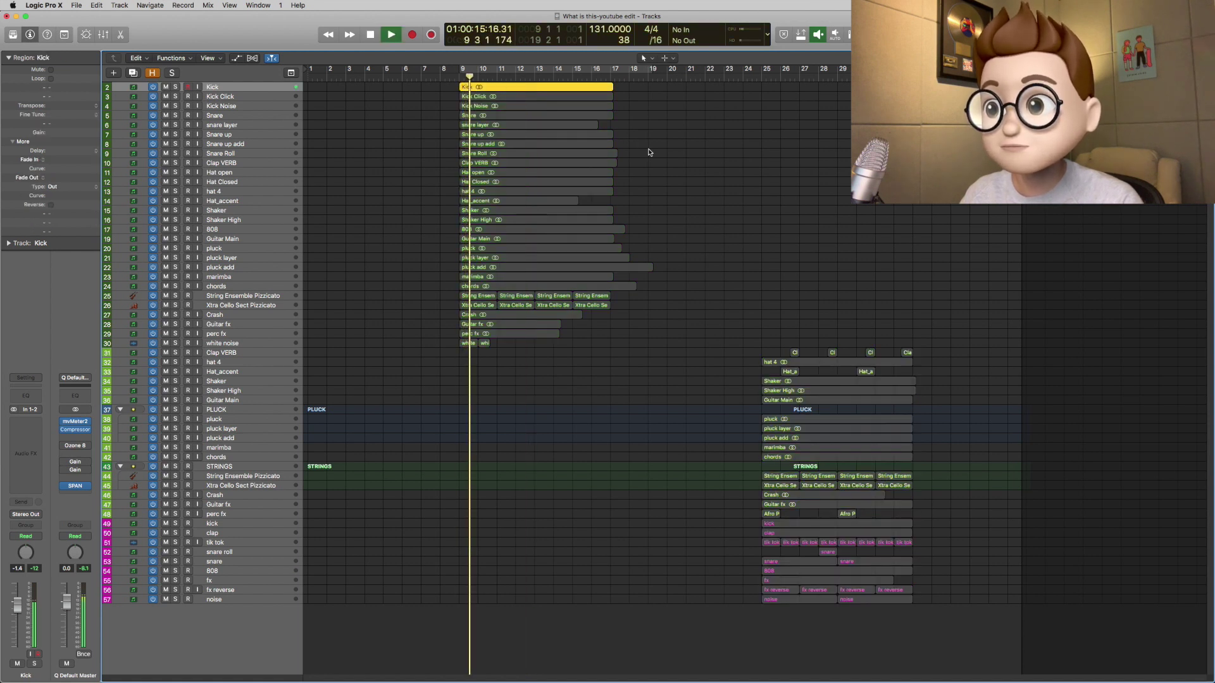
key("space")
key("ctrl+s")
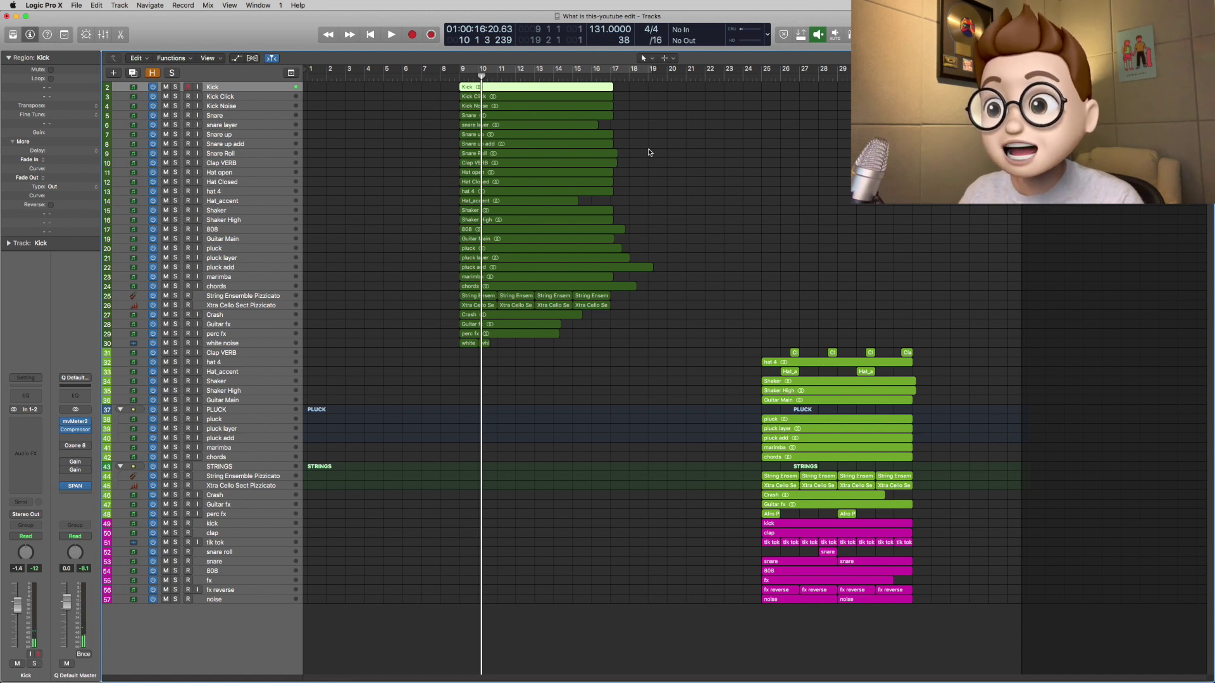
- Solo the Kick Click and Kick Noise regions and listen to them from bar 9 without the main kick
left_click_drag(632, 108, 607, 96)
key("ctrl+s")
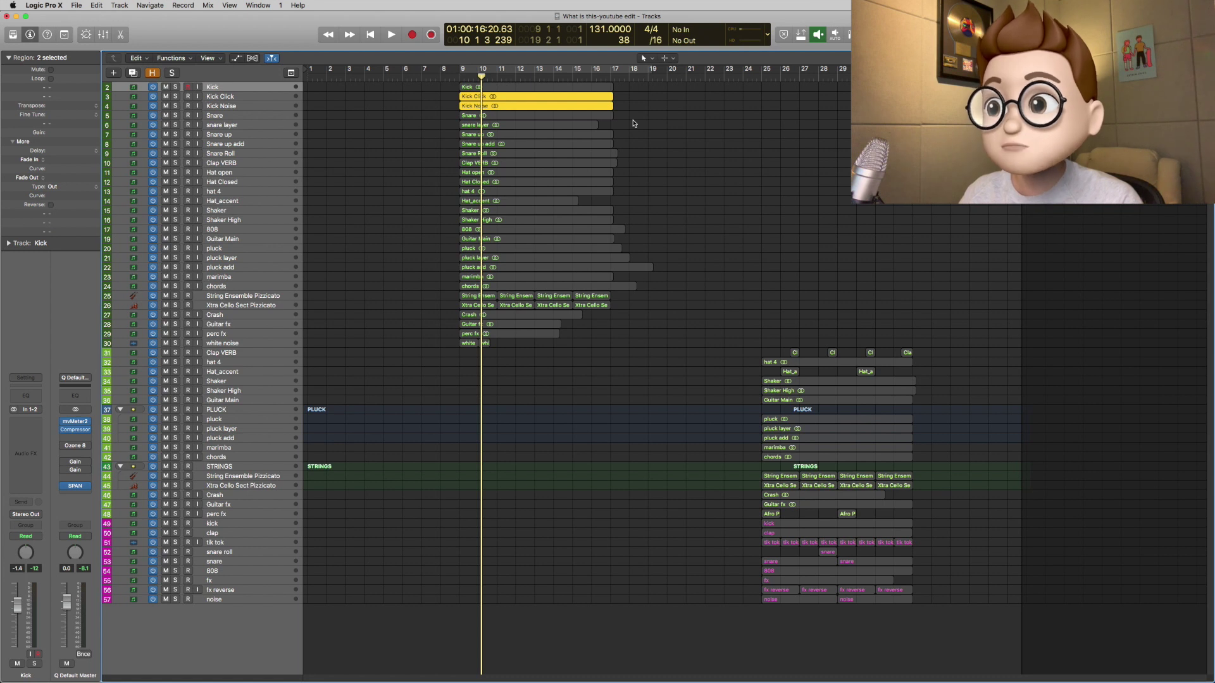
left_click(460, 75)
key("space")
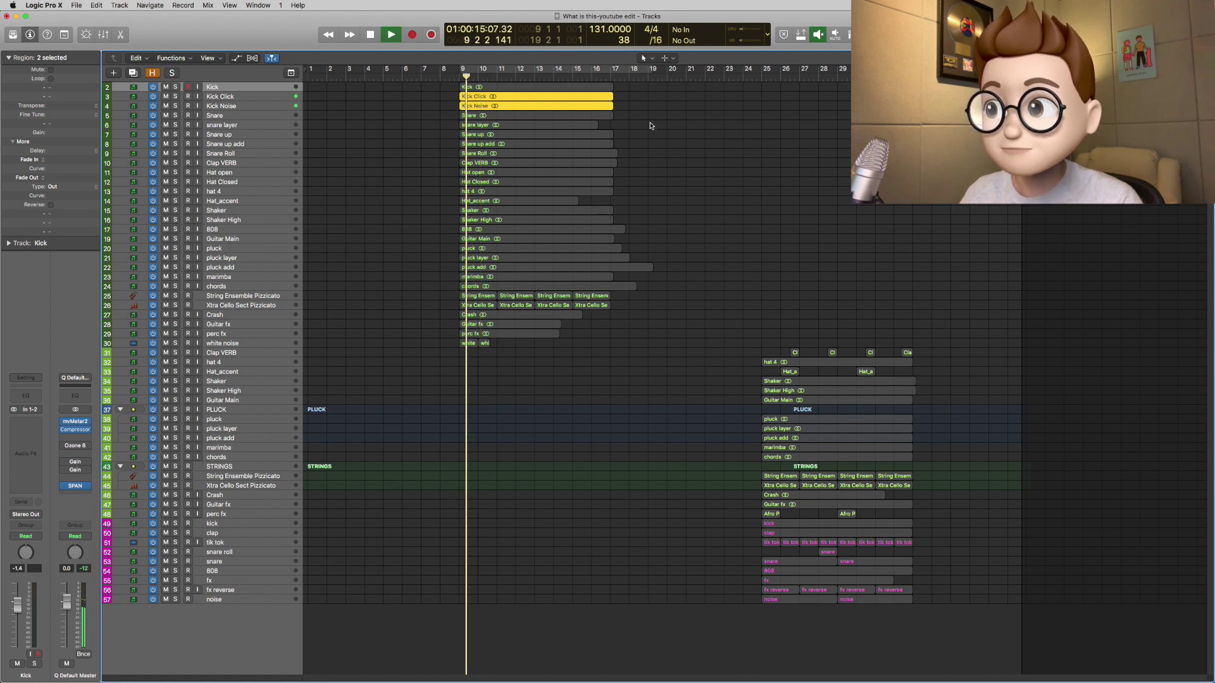
key("space")
key("ctrl+s")
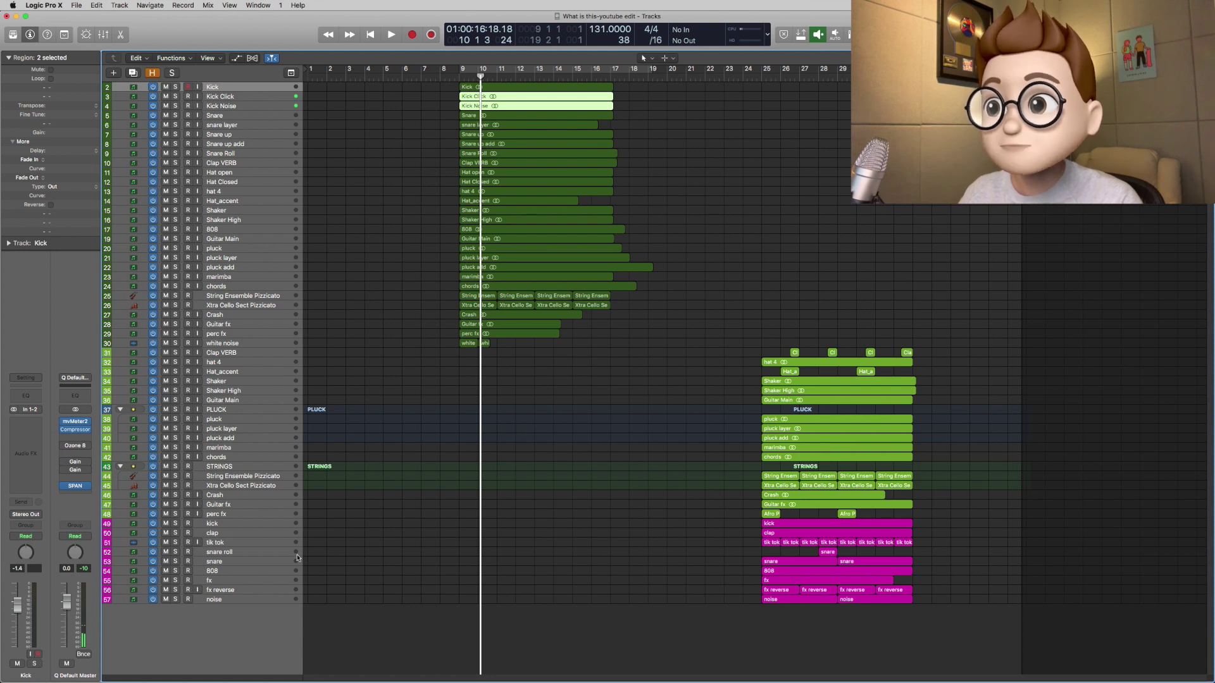
- Enable the PuigTec EQ and SSLChannel inserts on the magenta kick track 49 and show their plug-in windows
left_click(232, 525)
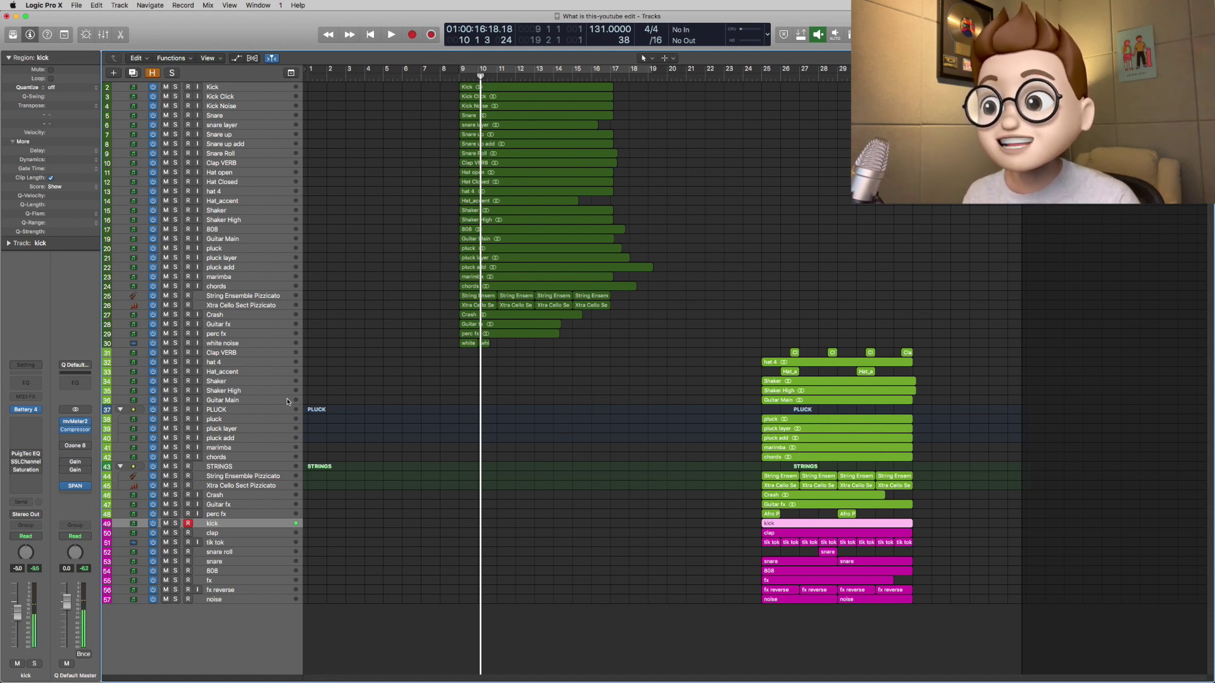
left_click(14, 455)
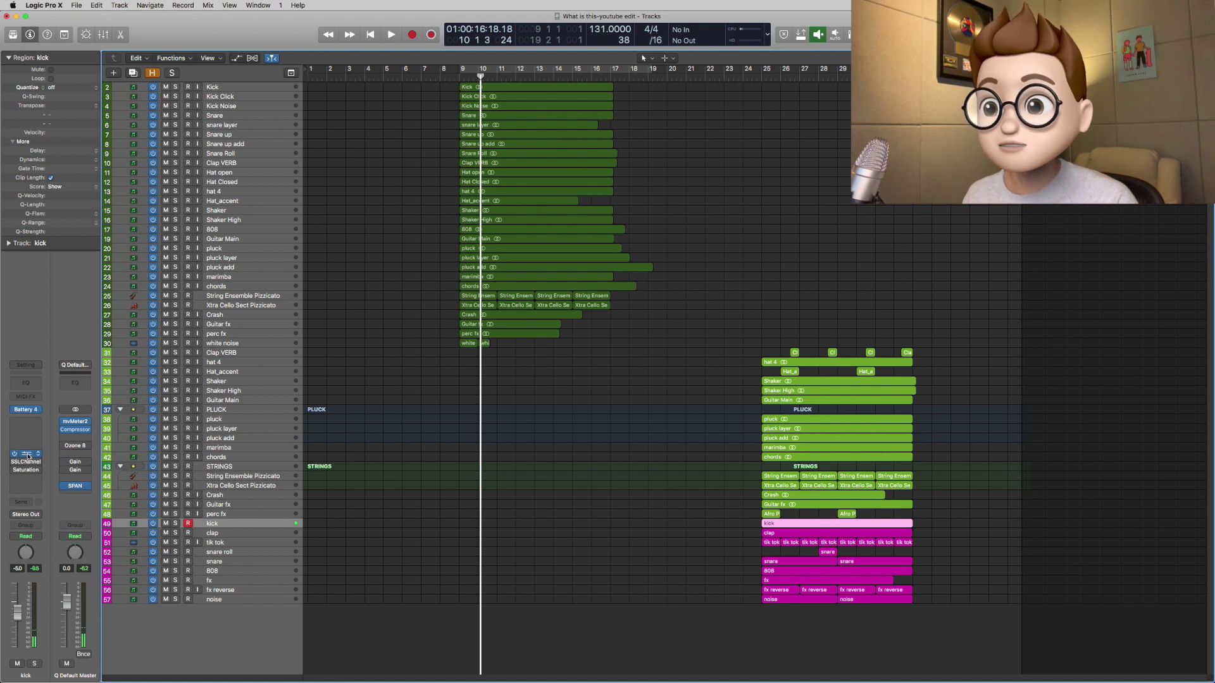
left_click(26, 455)
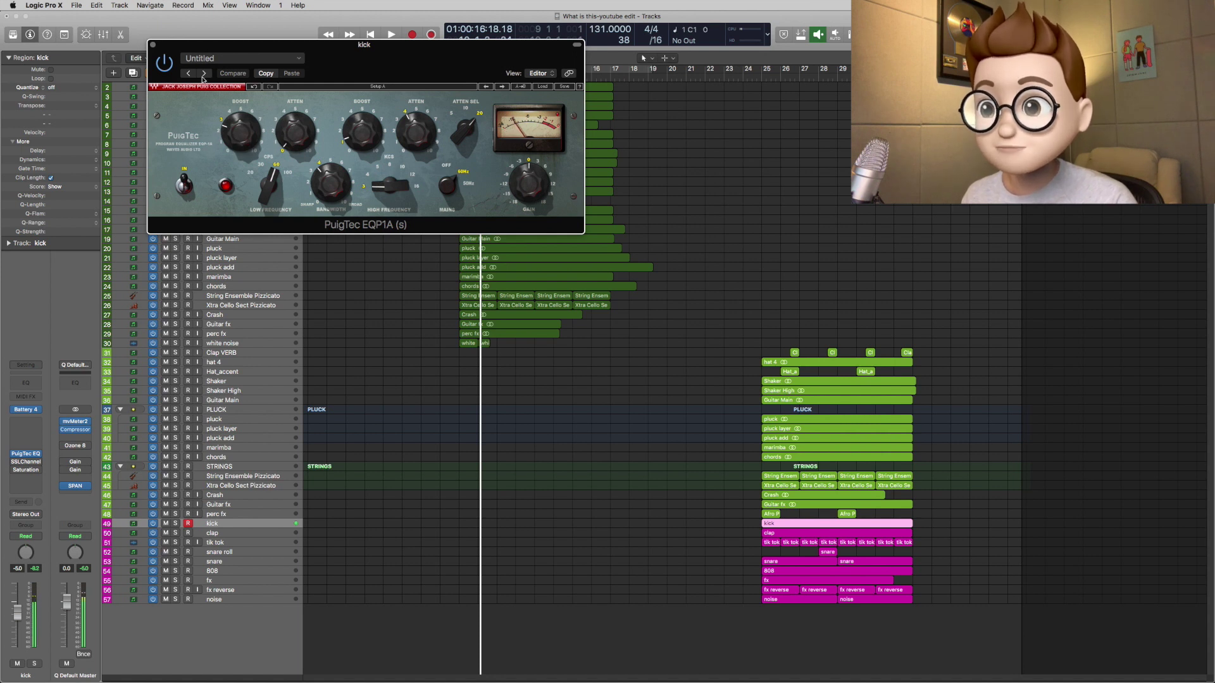
left_click(17, 464)
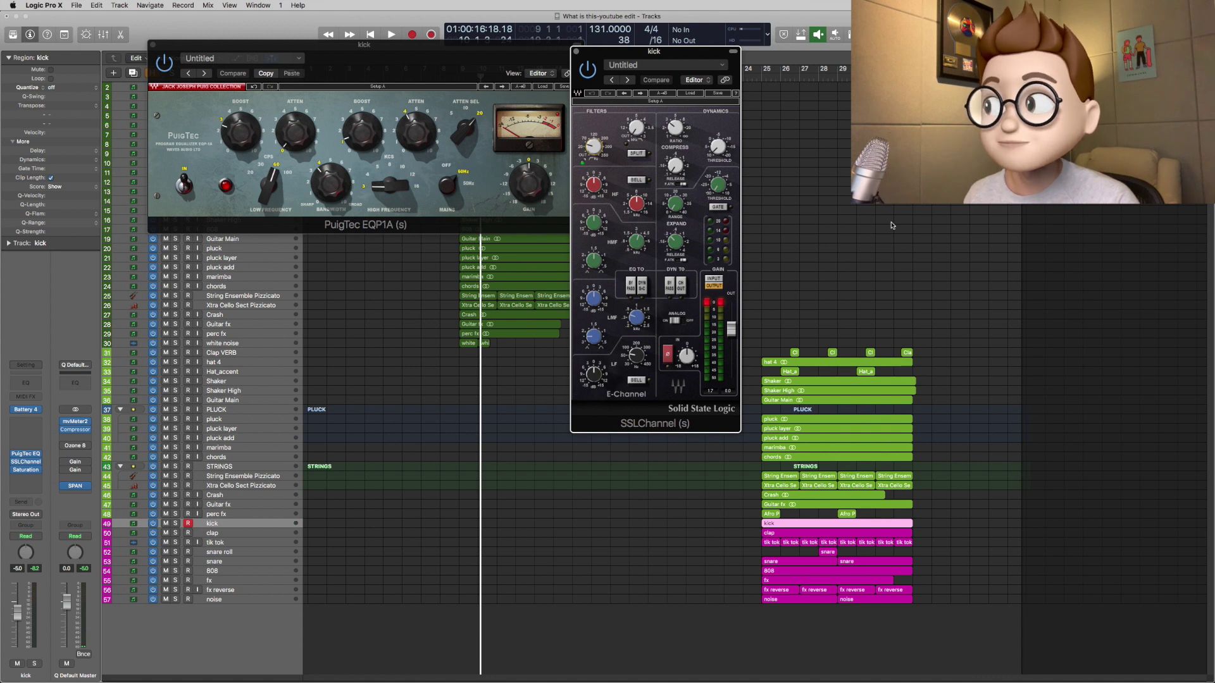
- Set the cycle range to the kick region on track 49 and play it soloed
key("super+u")
key("ctrl+s")
key("space")
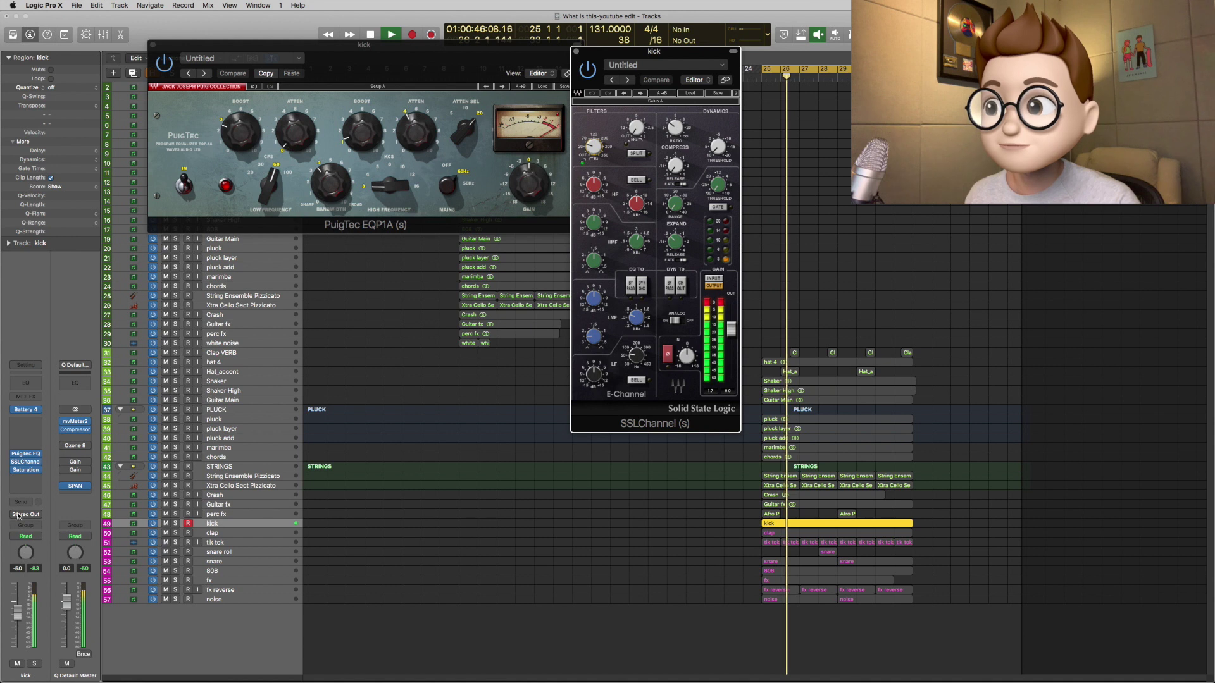
- Compare the kick with and without its processing by toggling bypass on the PuigTec EQ, SSLChannel and Saturation inserts
left_click(14, 454)
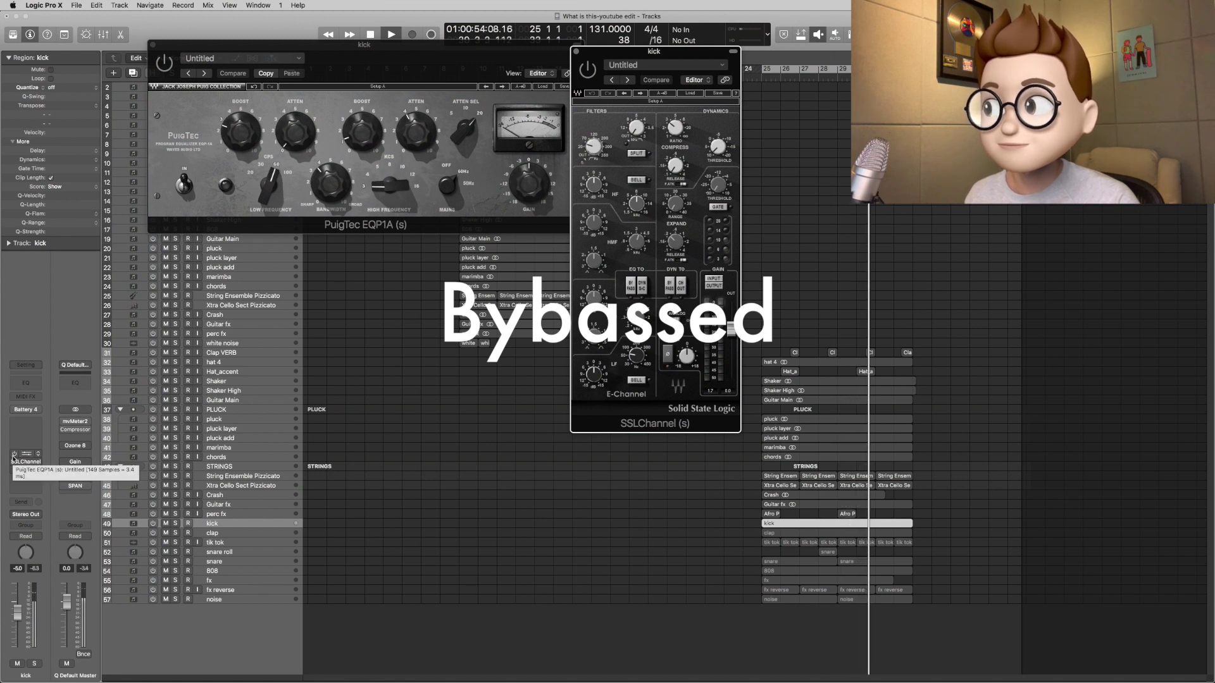
mouse_move(14, 455)
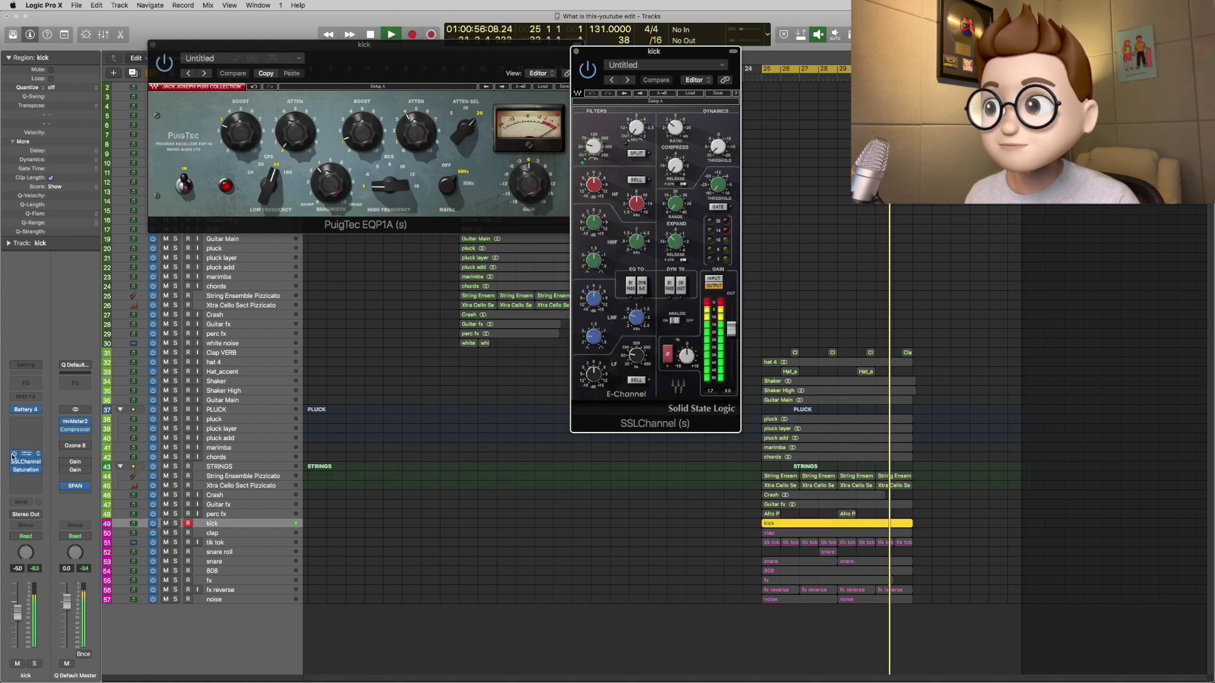
left_click_drag(13, 455, 12, 479)
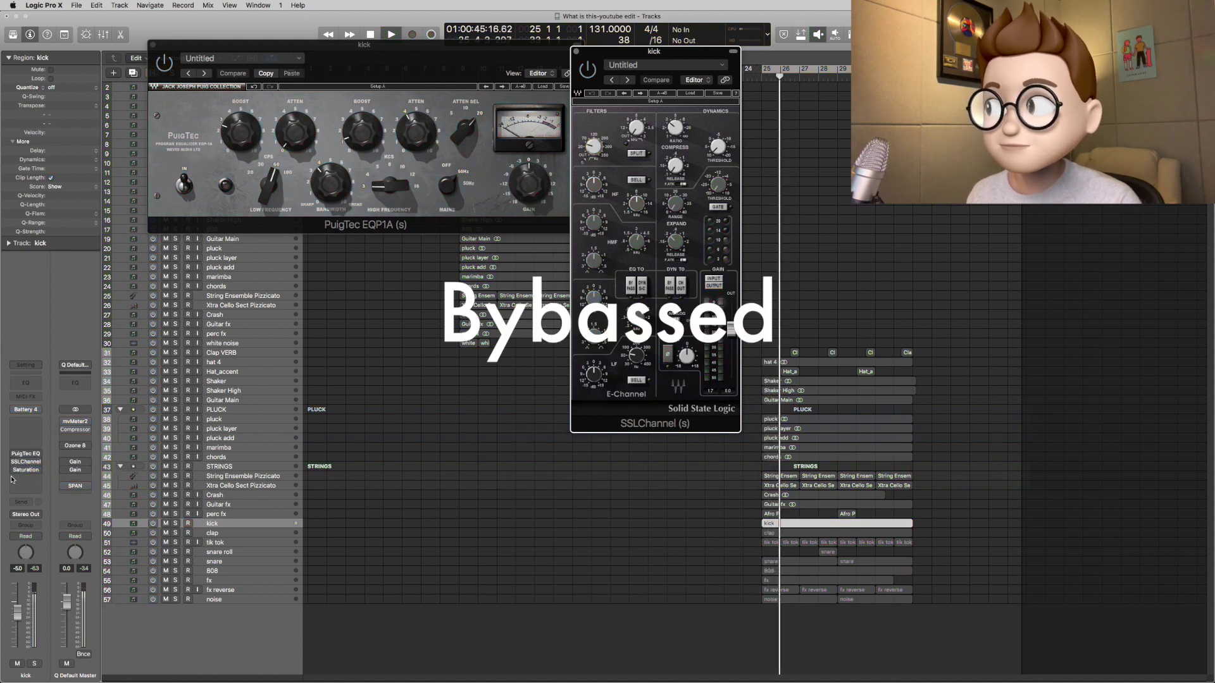
left_click_drag(11, 479, 13, 455)
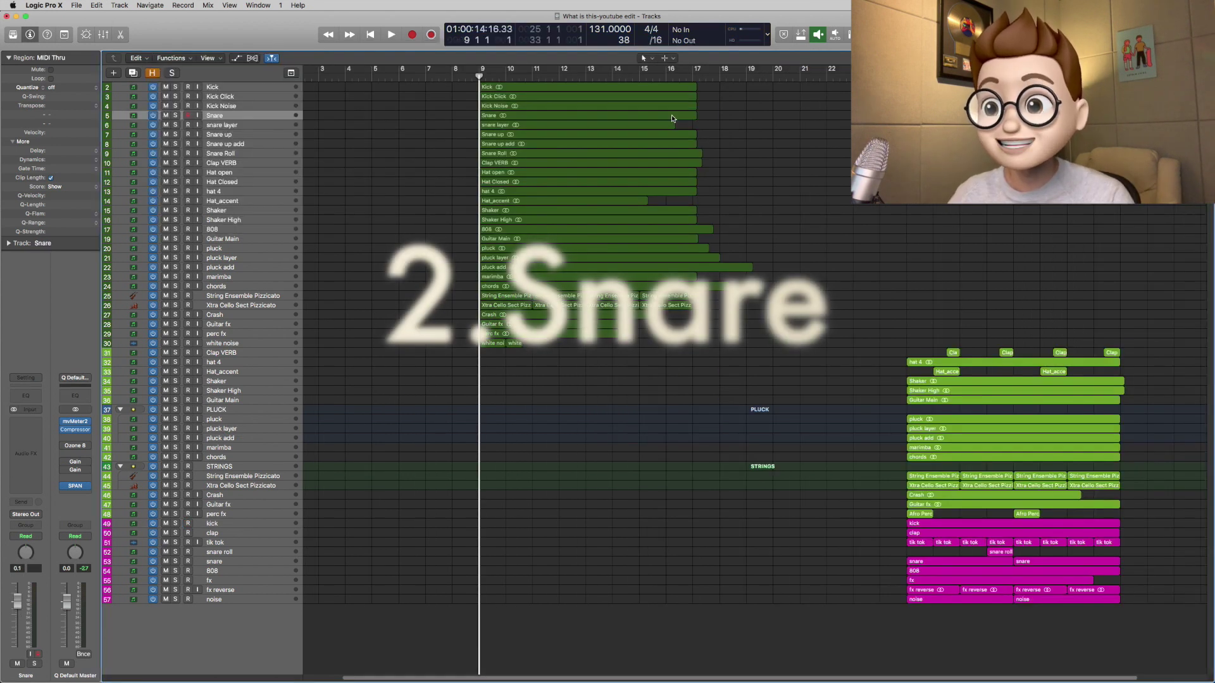
- Solo the Snare region on track 5 and listen to it from bar 9
left_click(246, 117)
key("s")
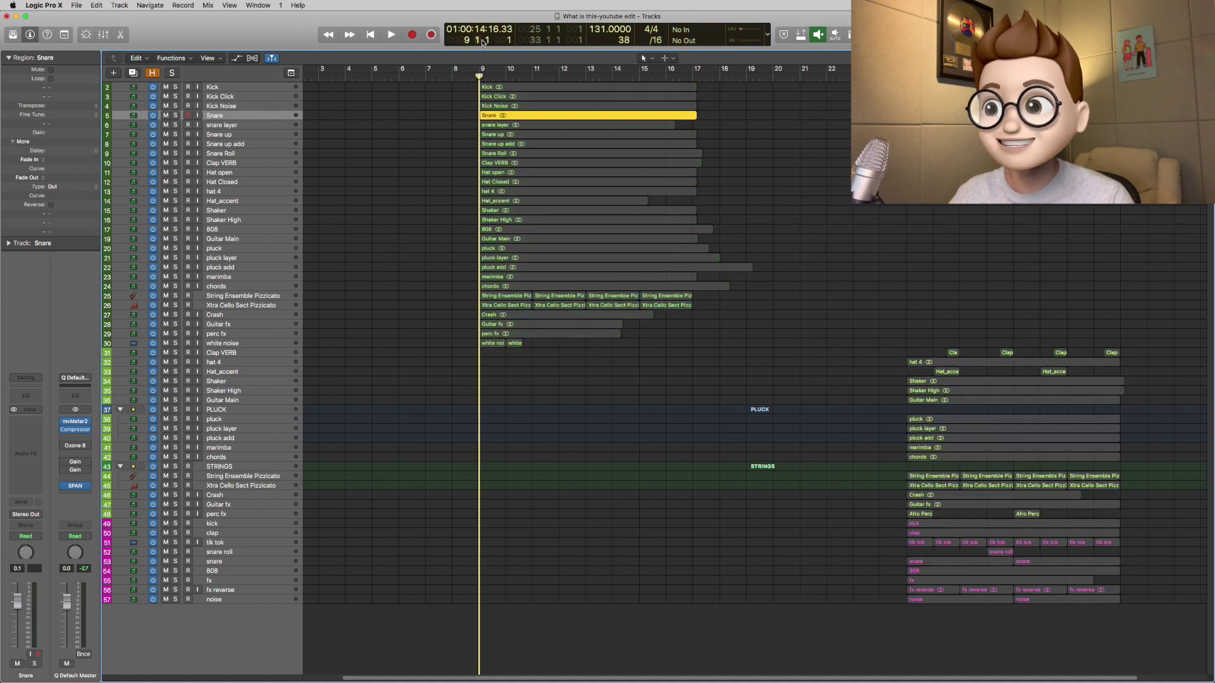
key("space")
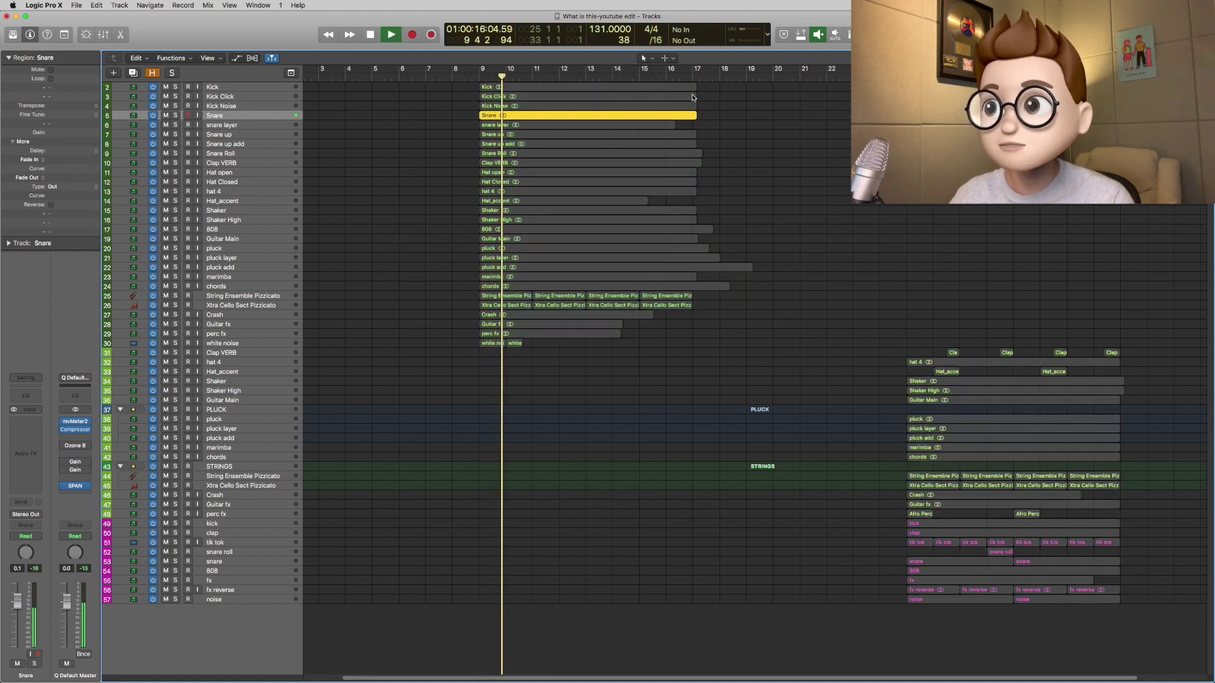
key("space")
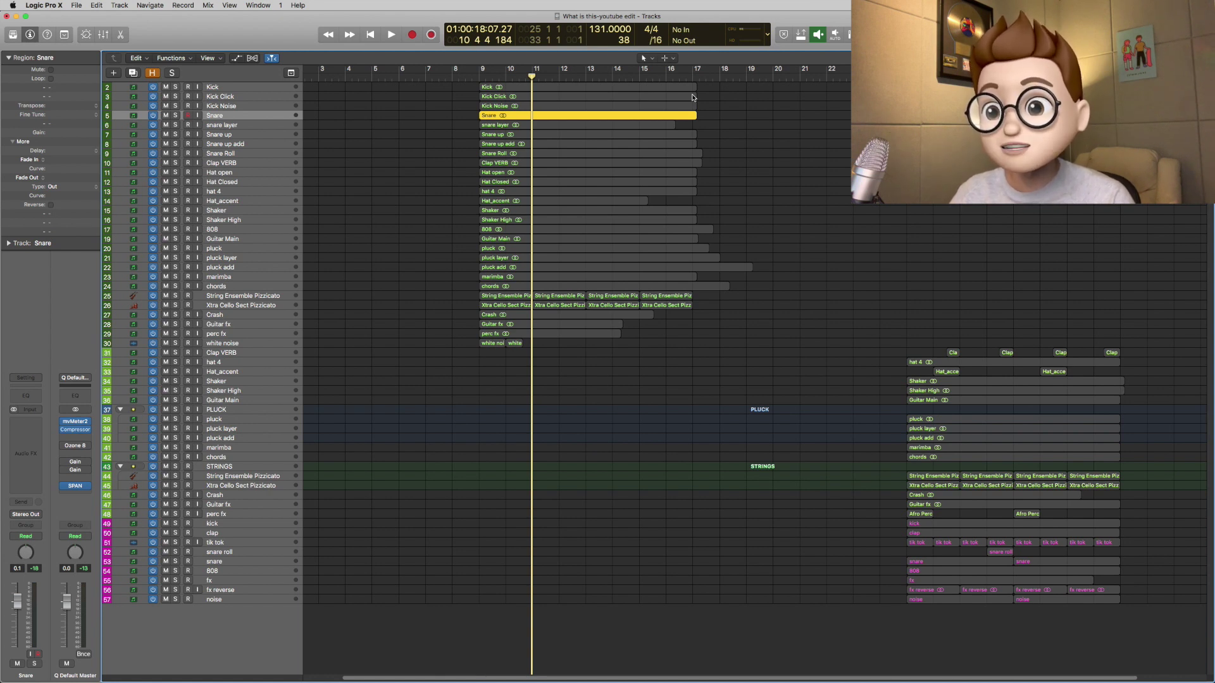
- Split the Snare region on track 5 into separate short regions, one for each snare hit
key("ctrl+z")
key("super+Right")
key("super+Right")
key("super+Right")
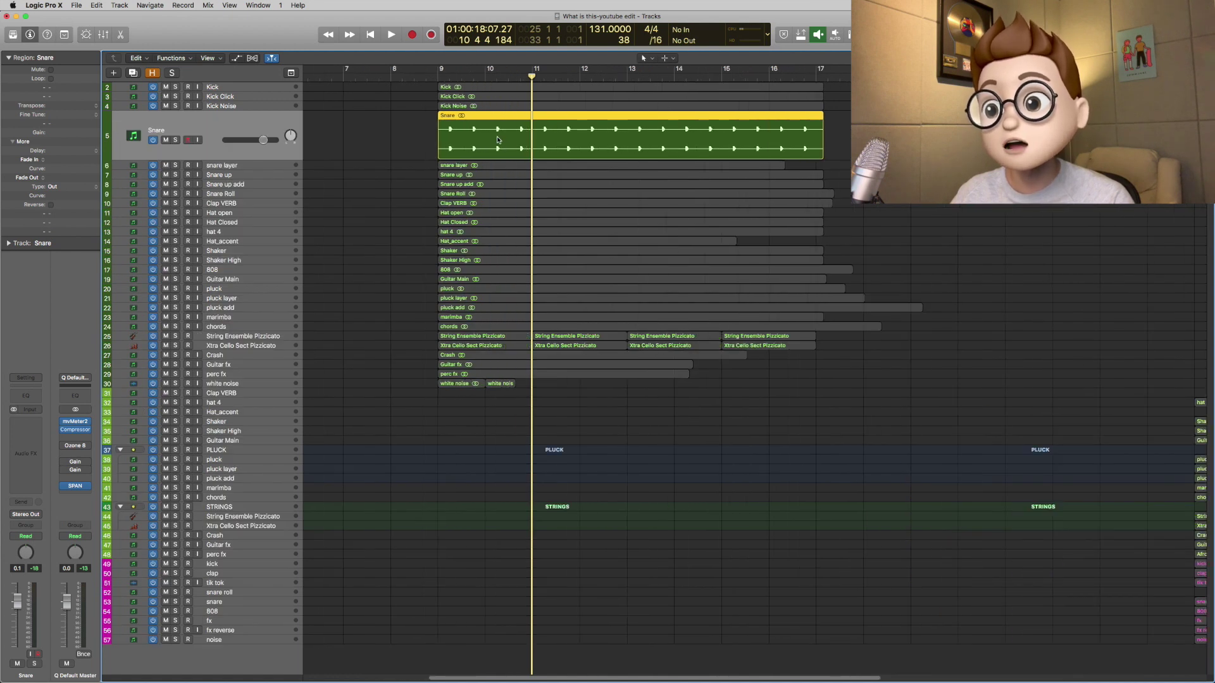
double_click(439, 133)
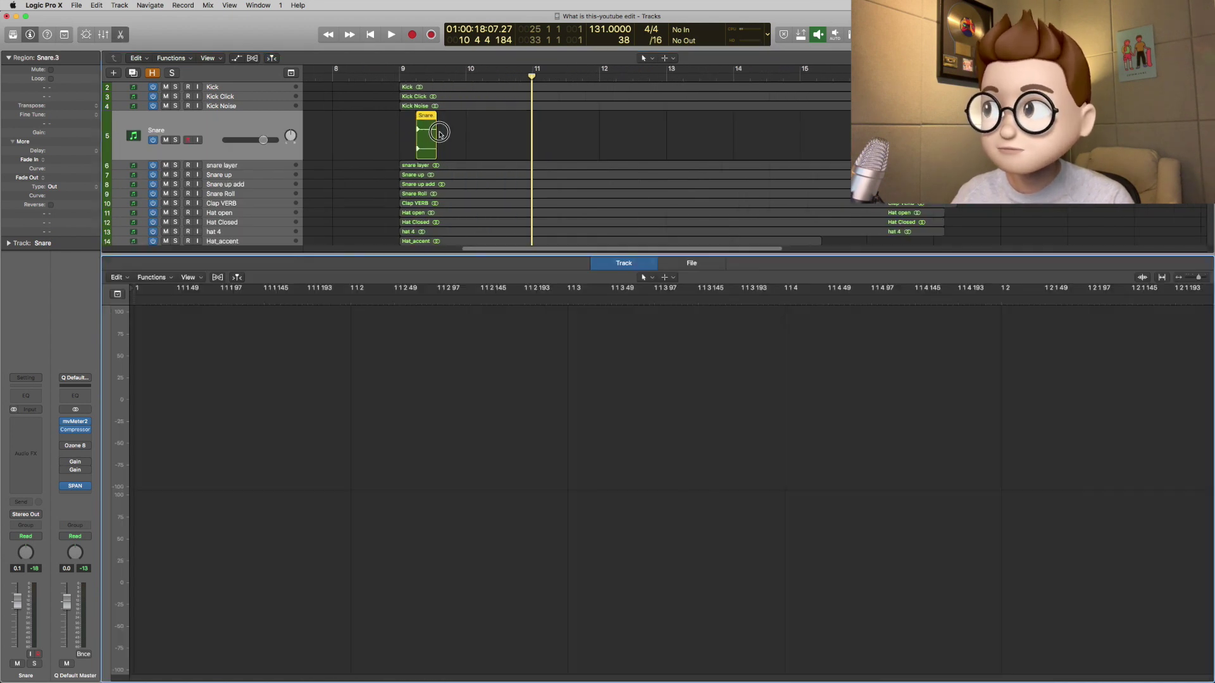
key("e")
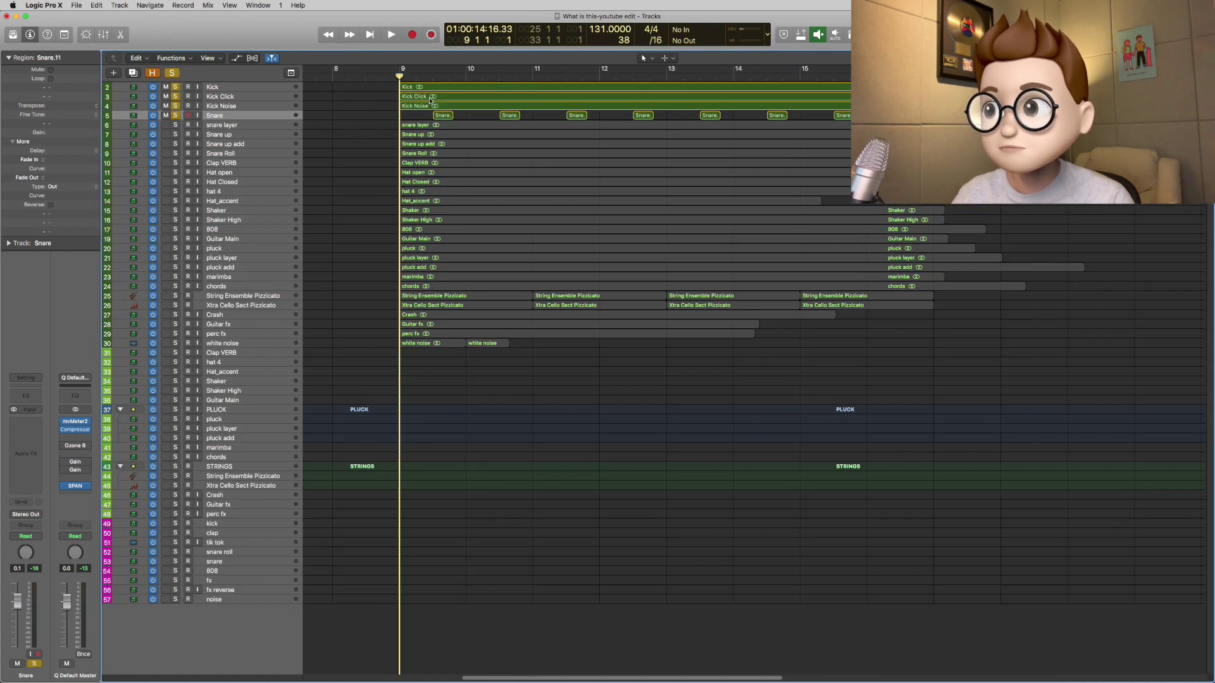
- Set the cycle range to the Kick region and listen to the soloed Kick, Kick Click, Kick Noise and Snare tracks together
key("u")
key("space")
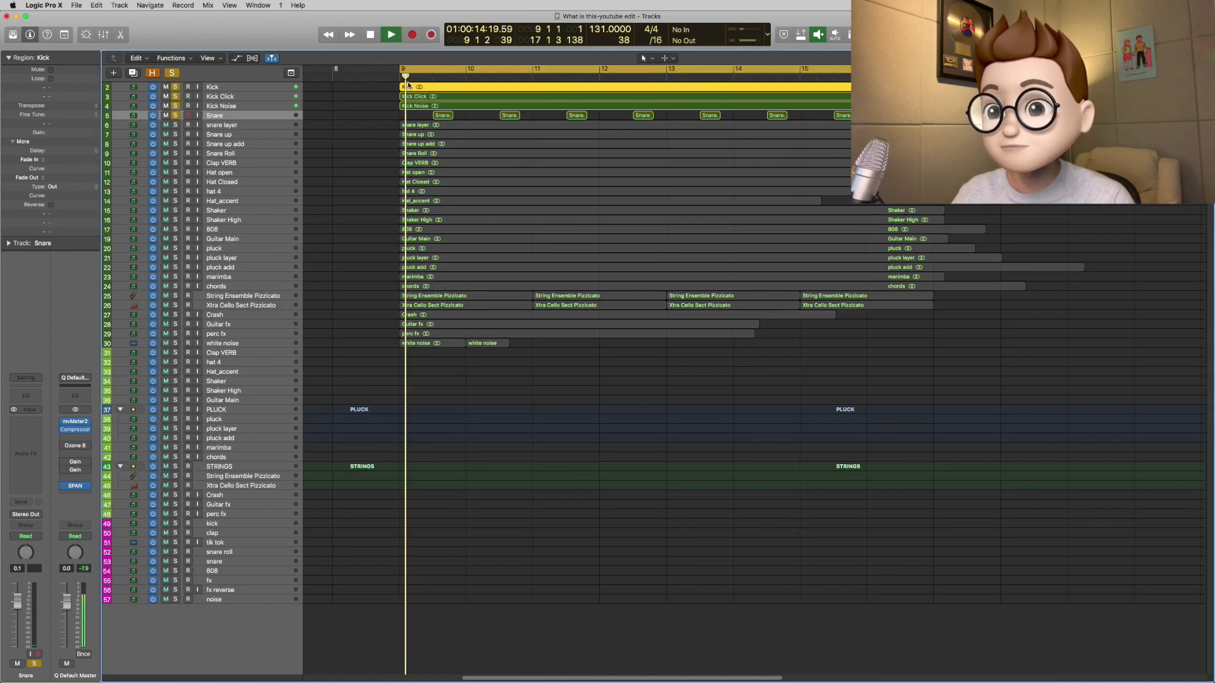
left_click(723, 412)
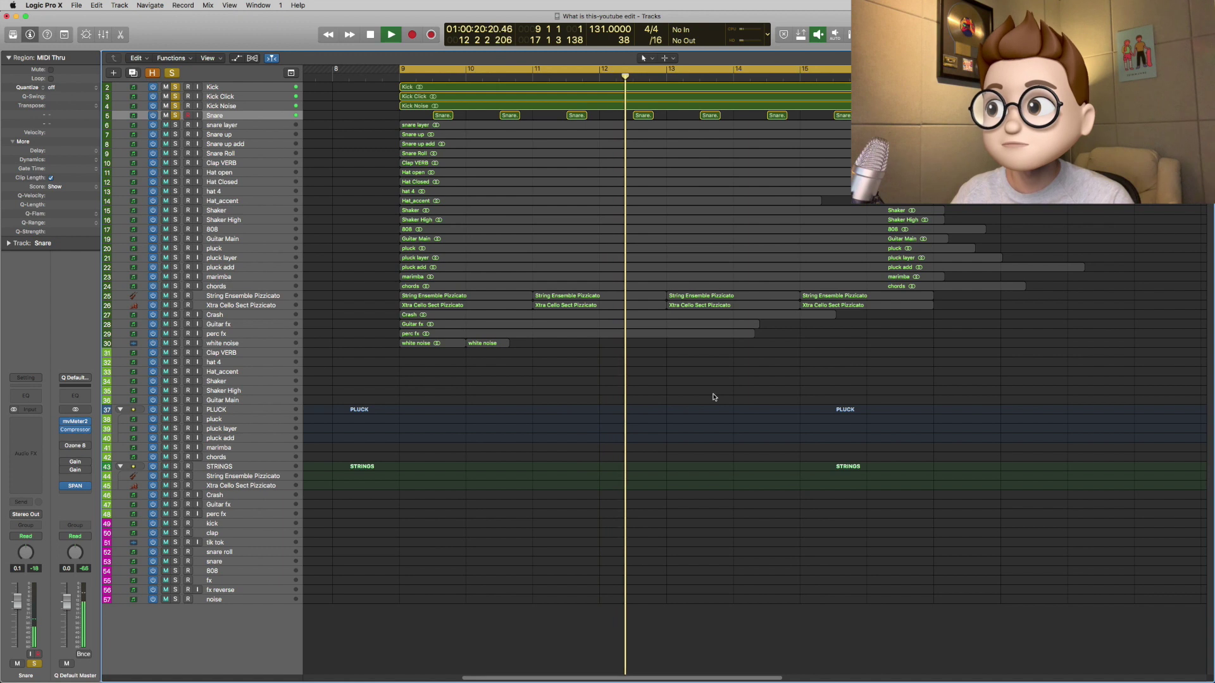
key("space")
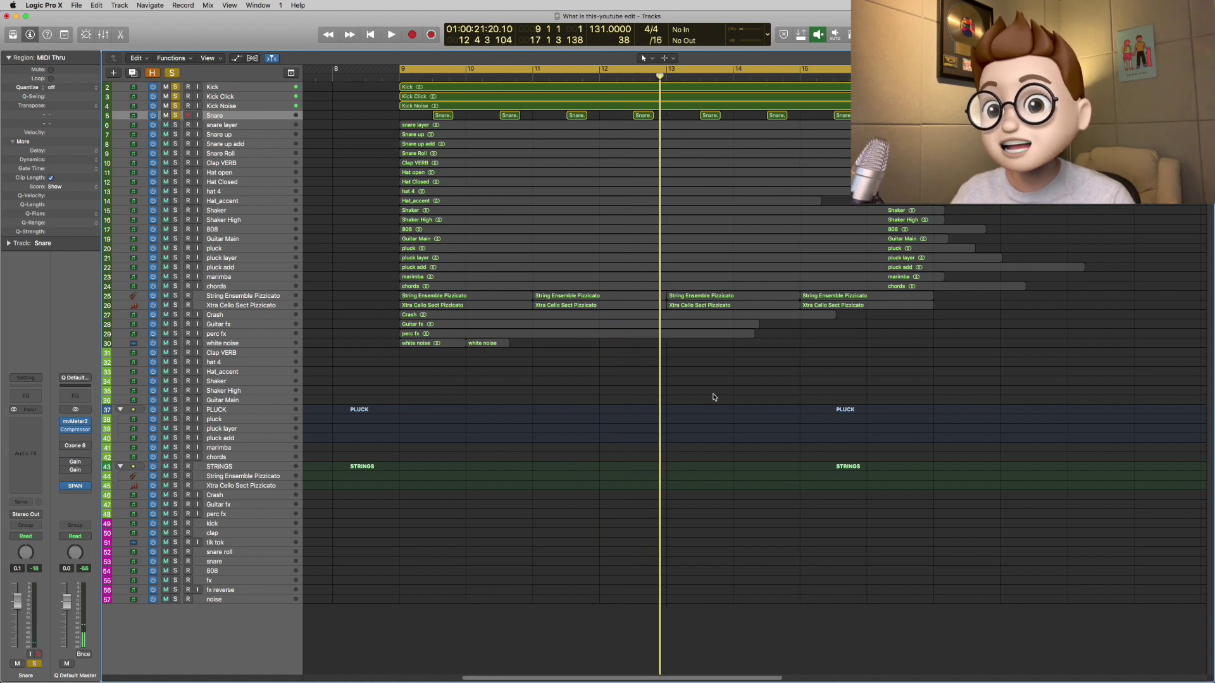
- Solo the magenta kick and clap tracks 49 and 50 and play them with the cycle range on the kick region
key("super+Left")
key("super+Left")
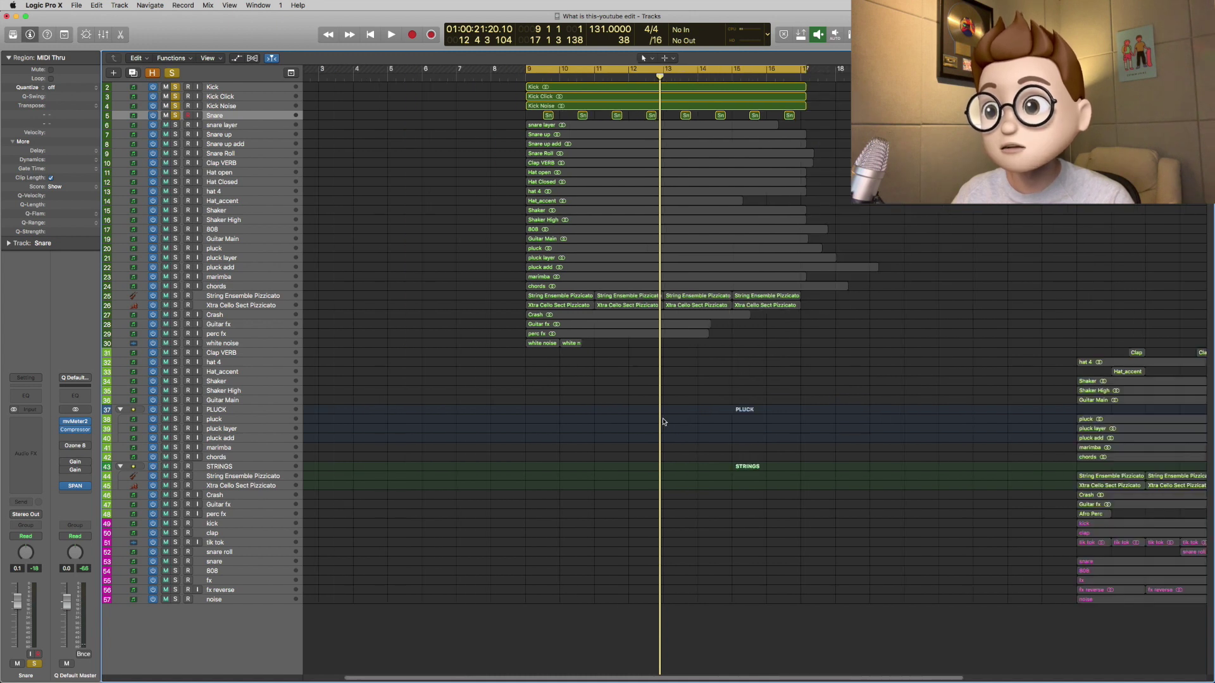
key("super+Left")
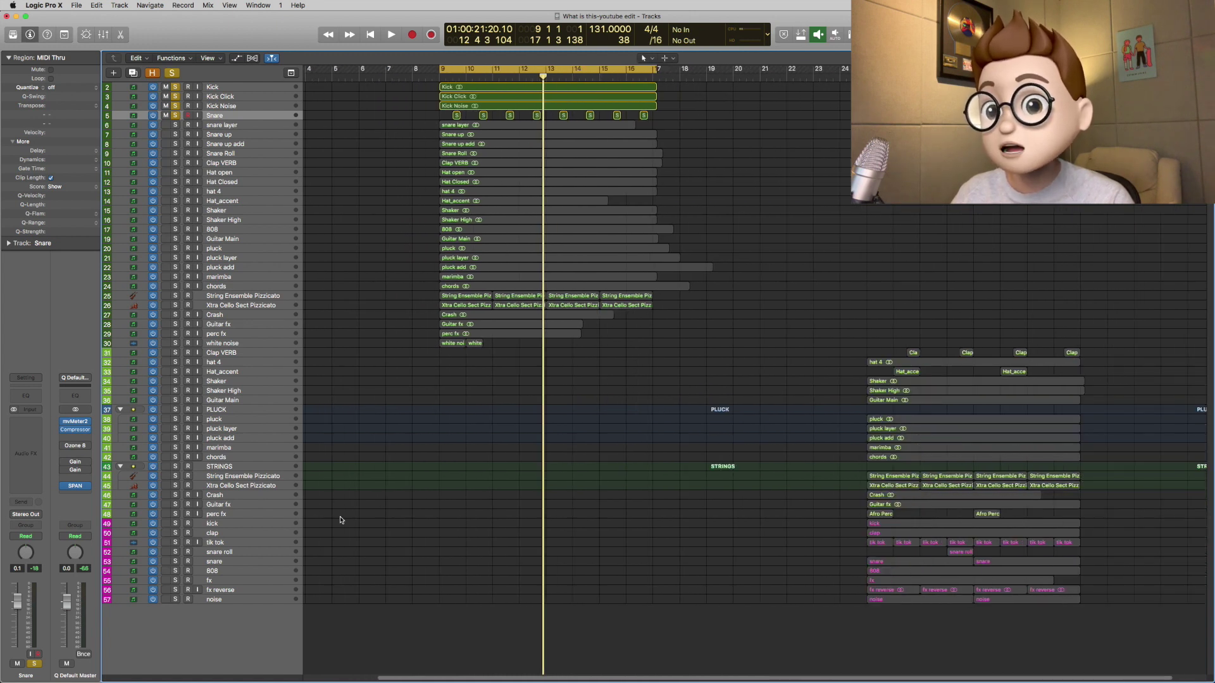
left_click(242, 533)
left_click(176, 524)
left_click(176, 533)
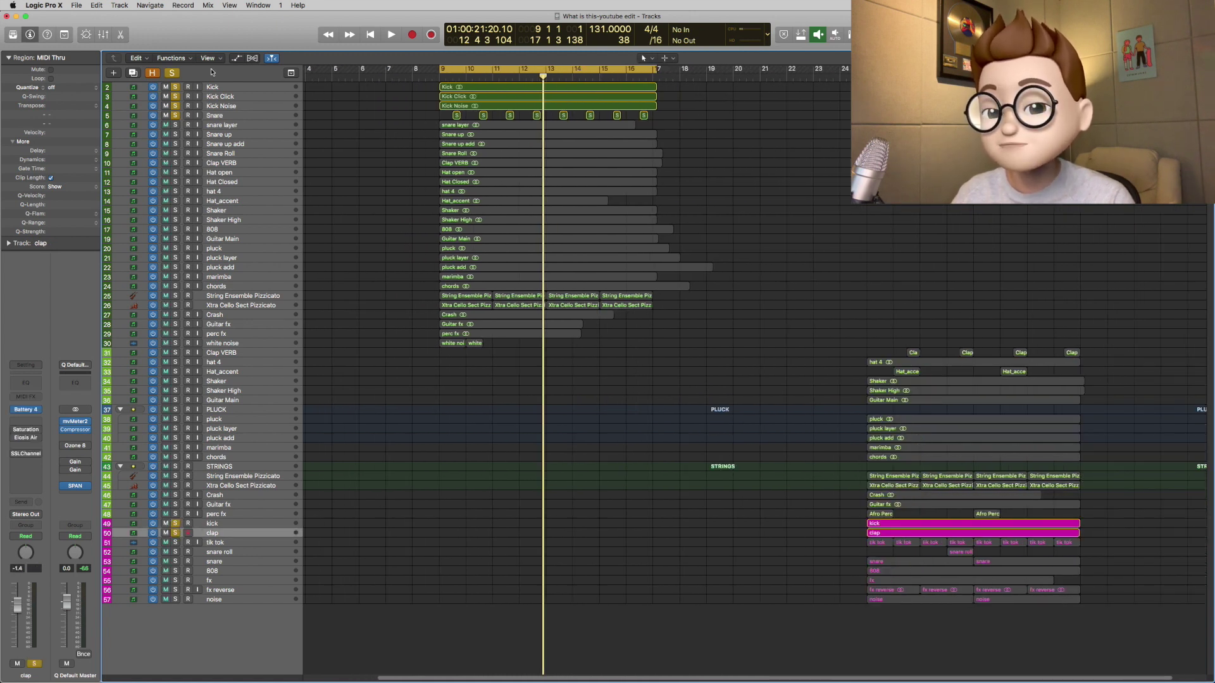
left_click(905, 526)
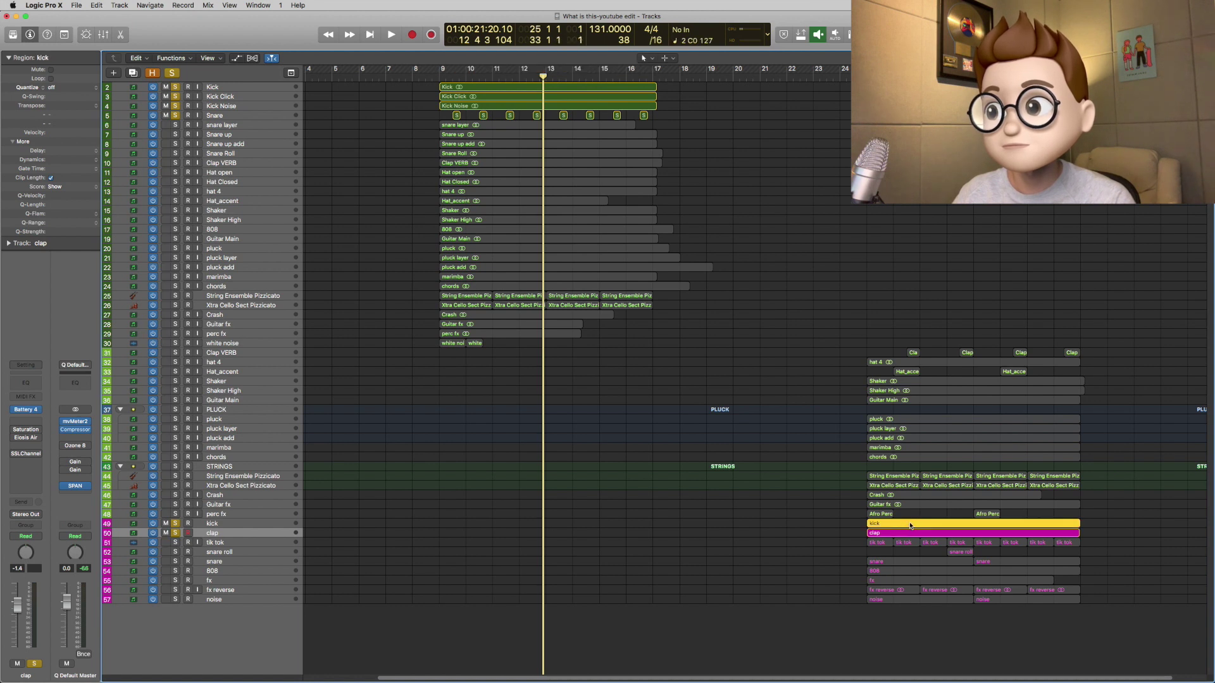
key("shift+Return")
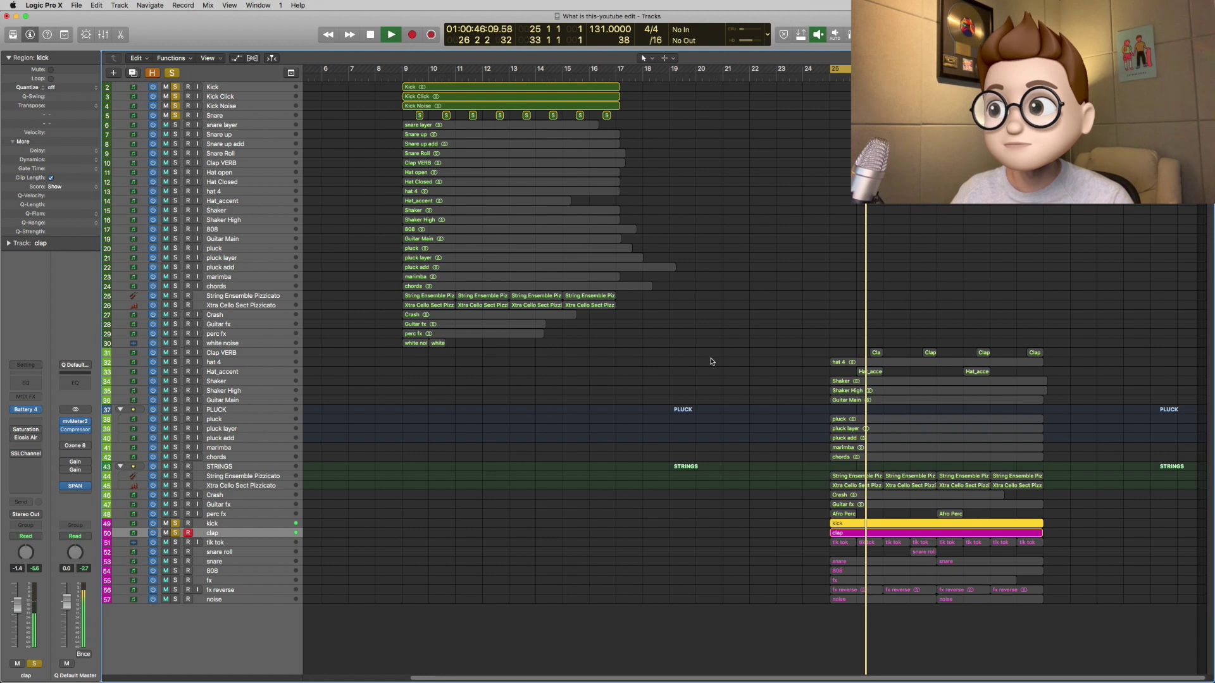
- Enlarge the clap track 50, stop playback, and enable its Saturation, Eiosis AirEQ and SSLChannel inserts with their plug-in windows shown
left_click(237, 533)
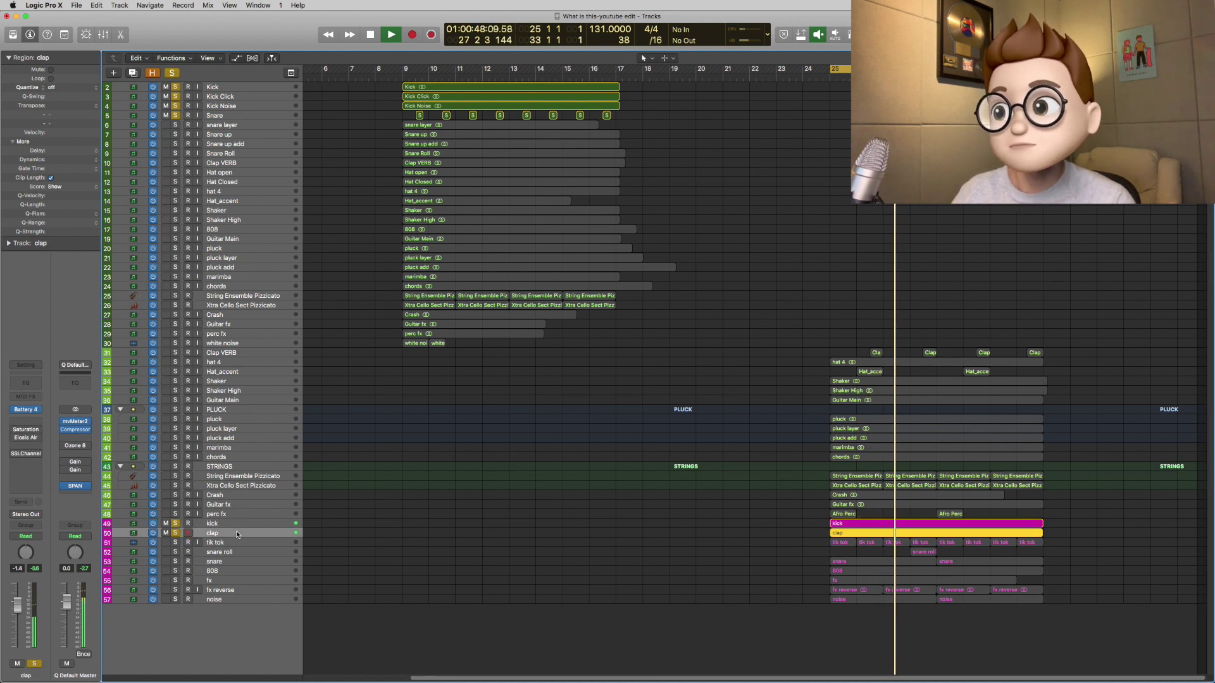
key("ctrl+z")
mouse_move(23, 433)
key("space")
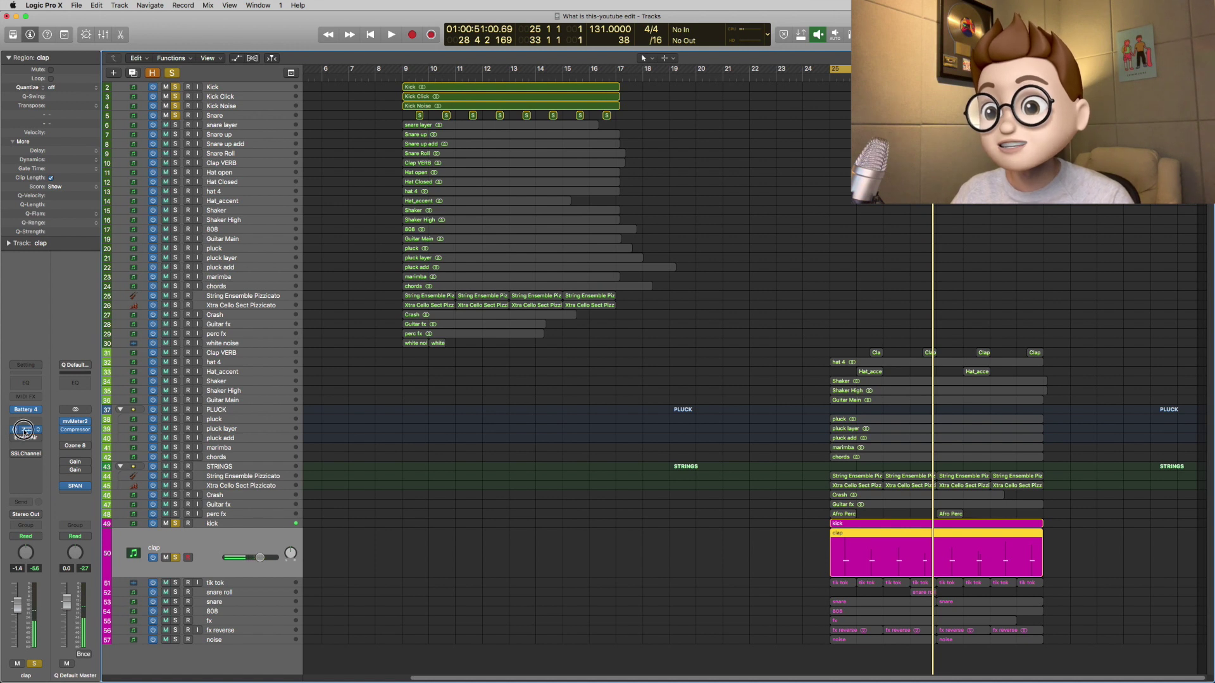
left_click(22, 432)
left_click(16, 438)
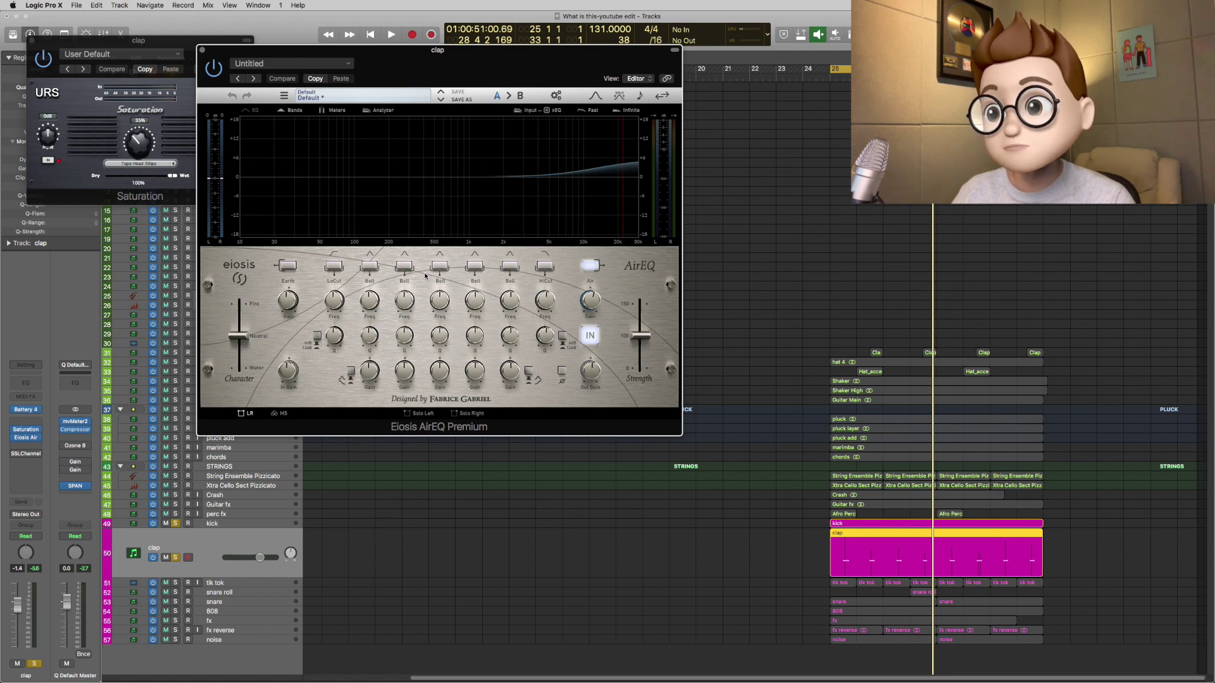
left_click(26, 453)
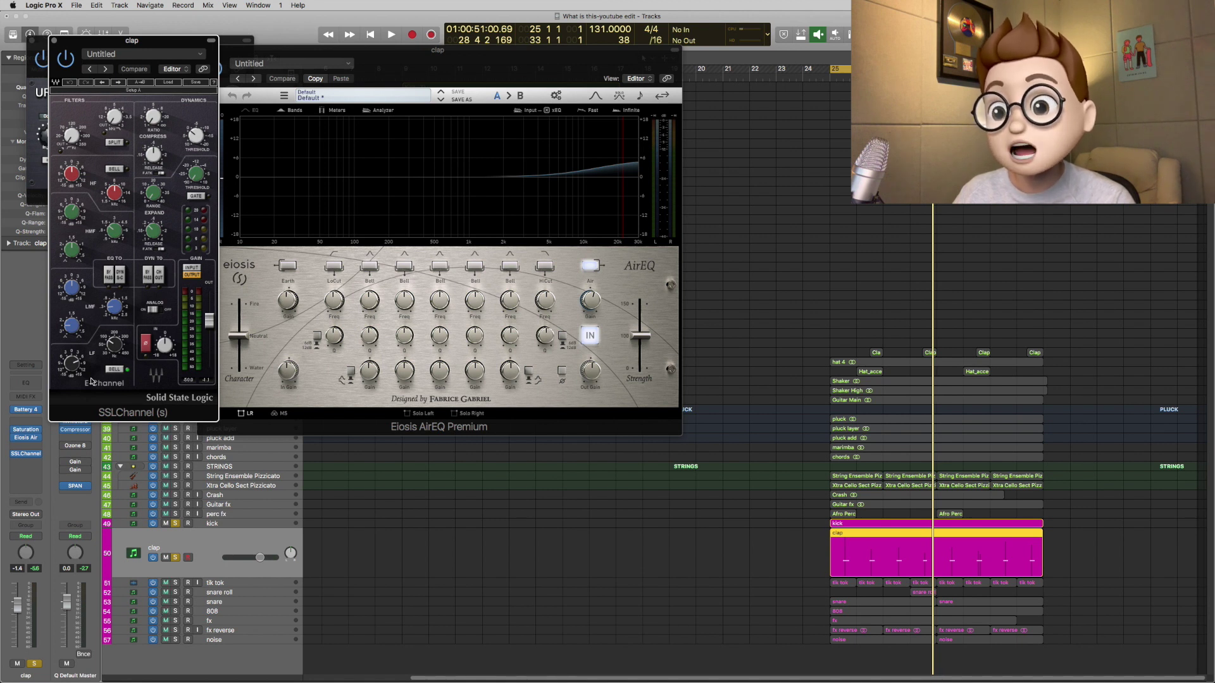
- Compare the clap with and without processing by toggling bypass on the Saturation, Eiosis AirEQ and SSLChannel inserts during playback
key("space")
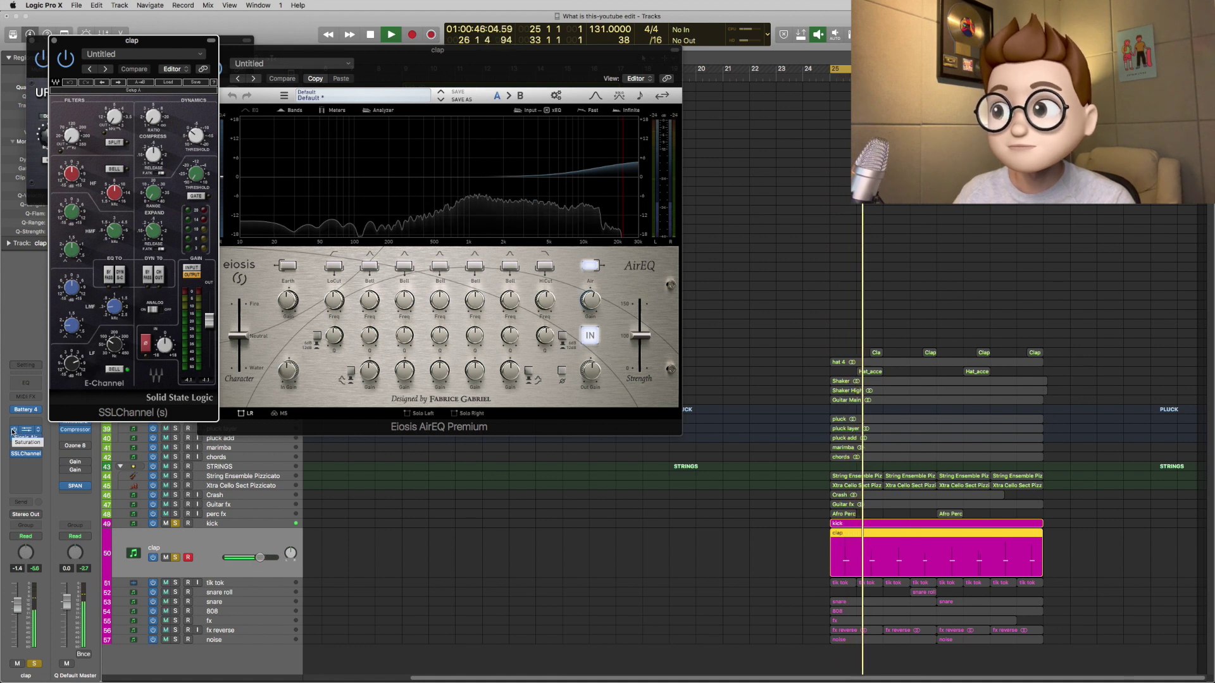
left_click_drag(14, 431, 14, 454)
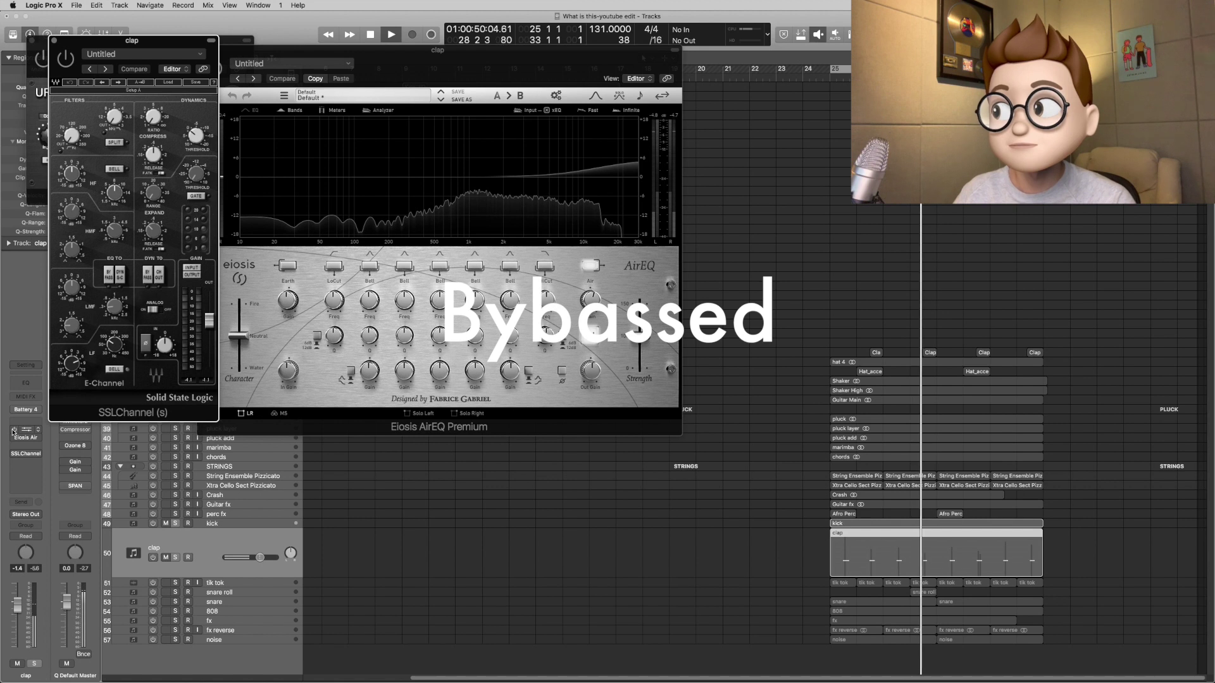
left_click_drag(14, 431, 13, 455)
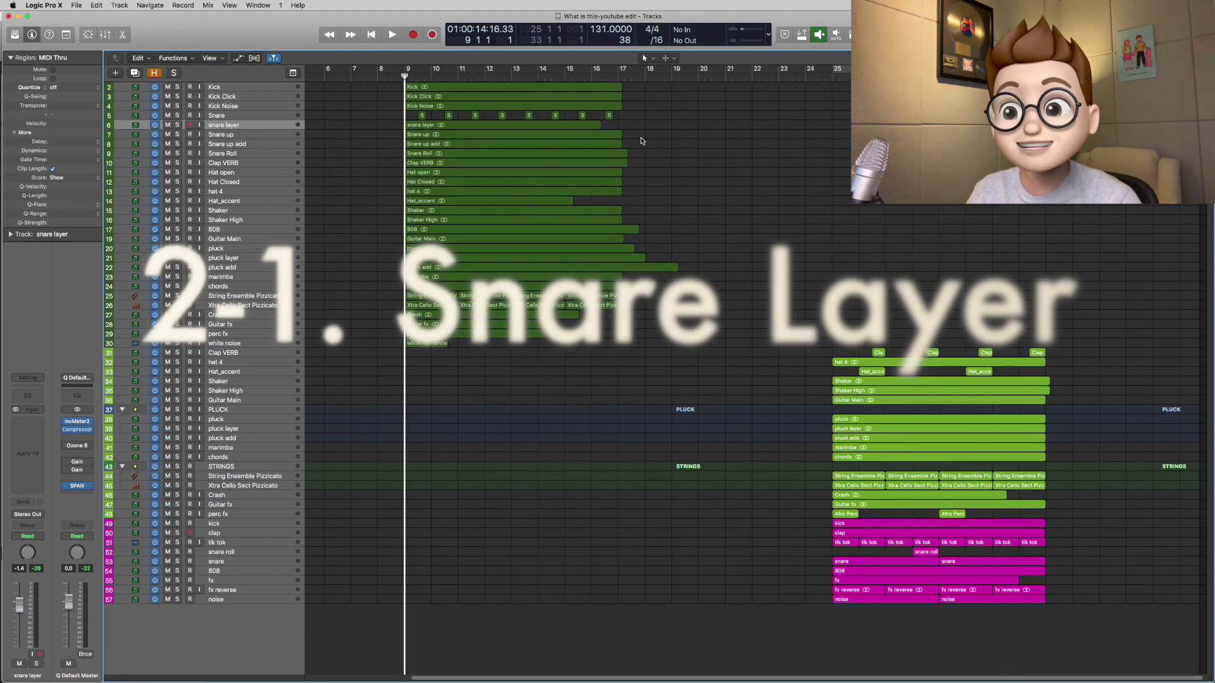
- Solo the snare layer region on track 6 and listen to it from bar 9
left_click(467, 124)
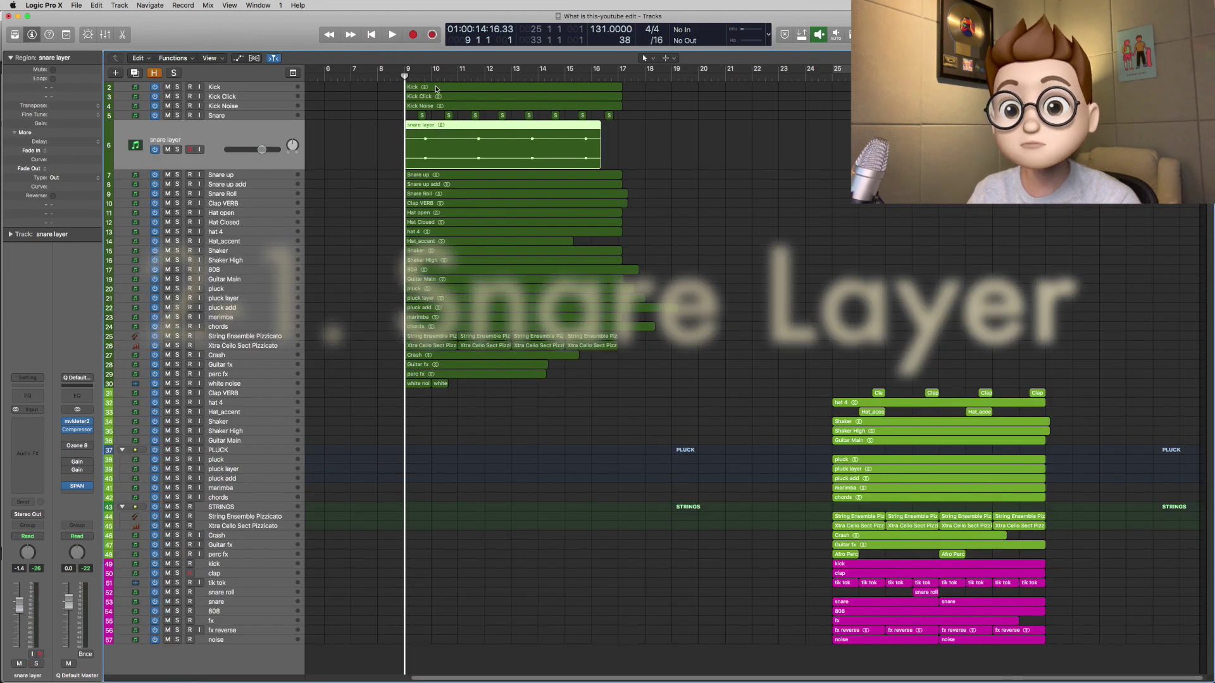
key("ctrl+s")
key("space")
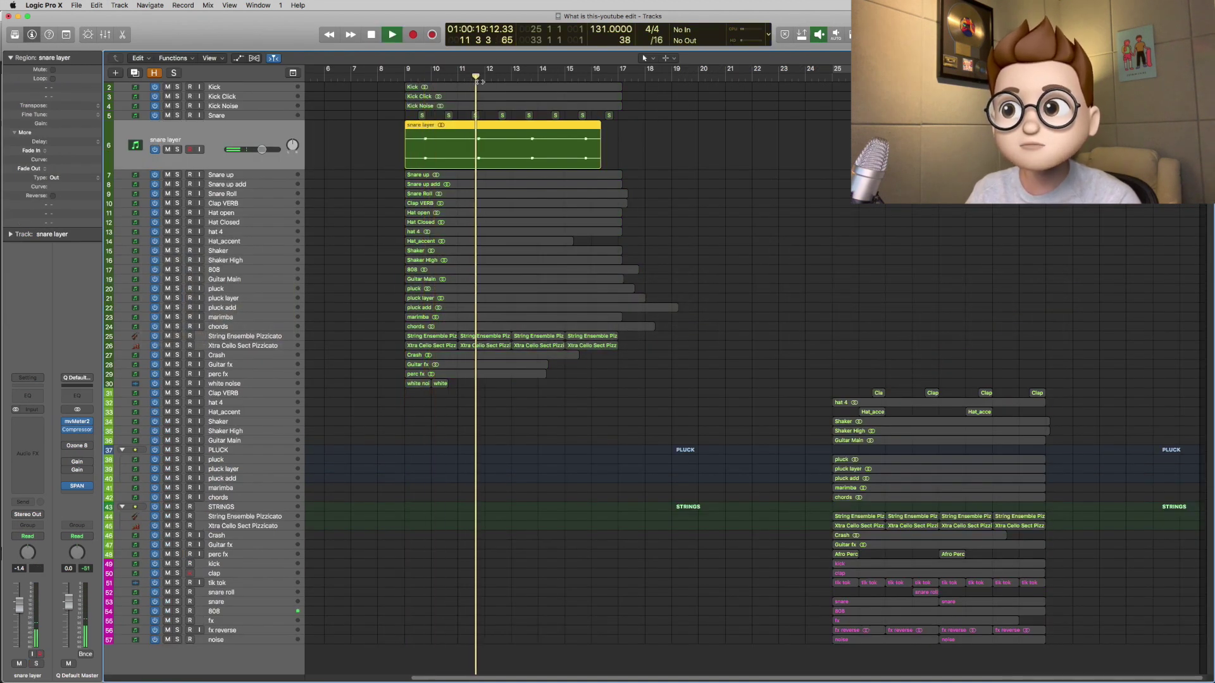
key("space")
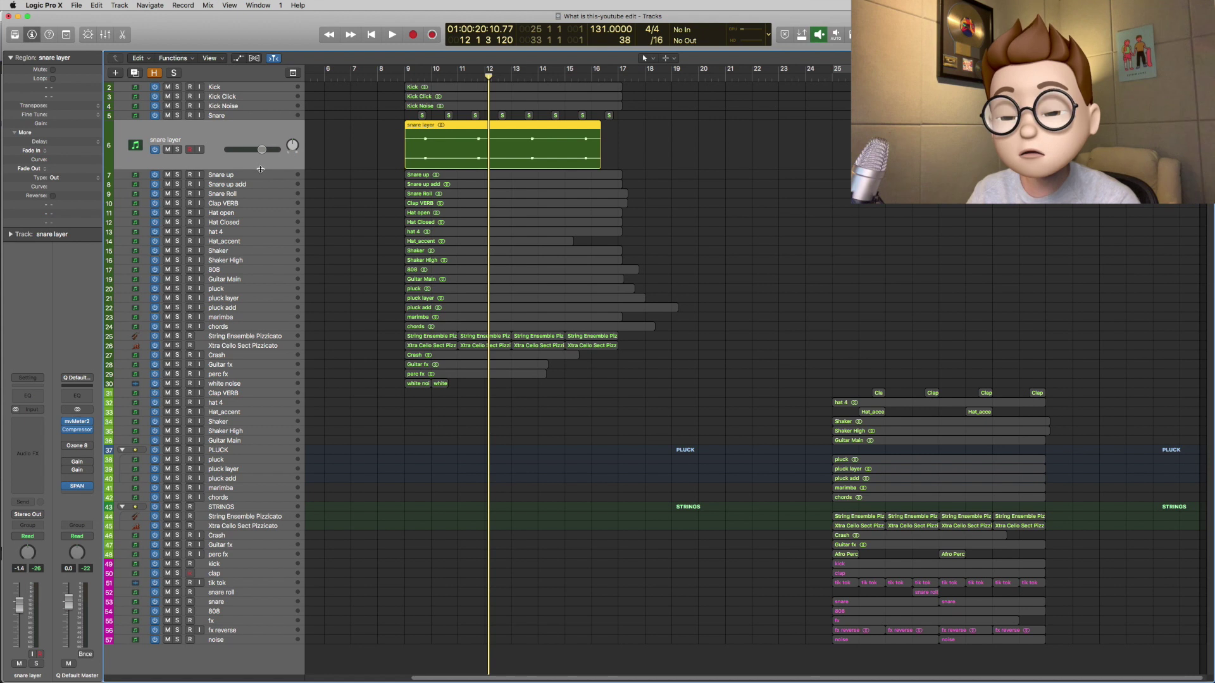
- Listen to the Snare up and Snare up add regions on tracks 7 and 8 soloed together, ending with solo mode off
left_click_drag(260, 169, 253, 135)
left_click(254, 134)
left_click(253, 143, "shift")
key("shift+space")
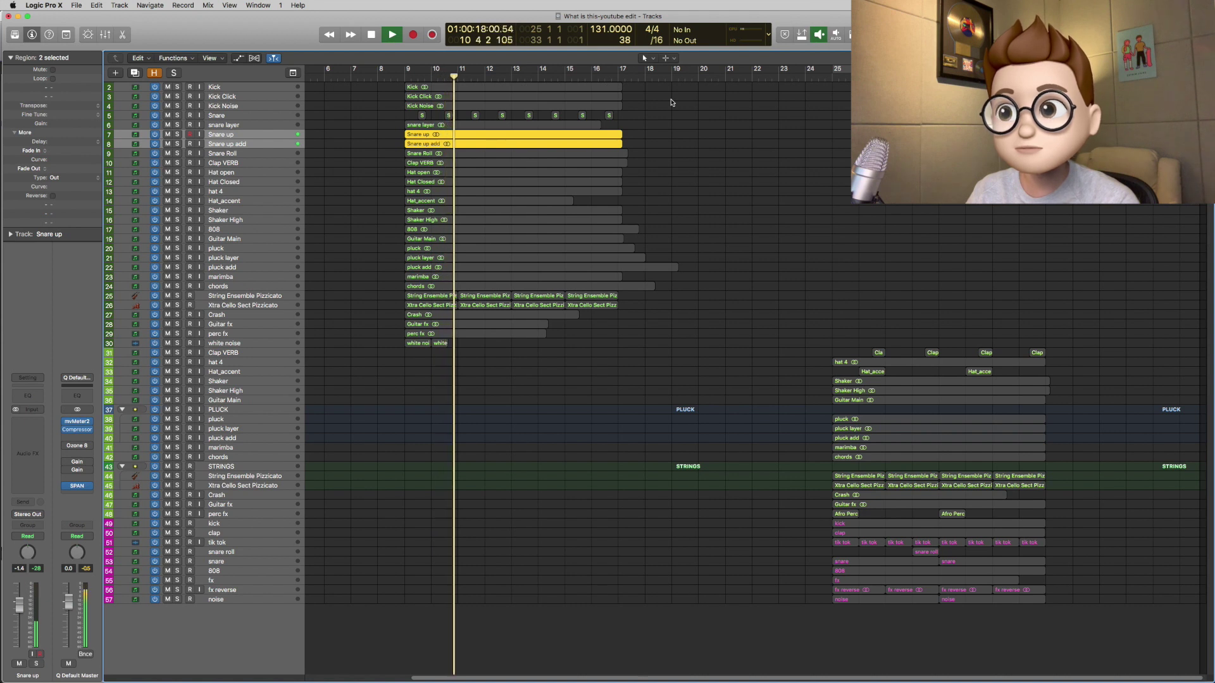
key("space")
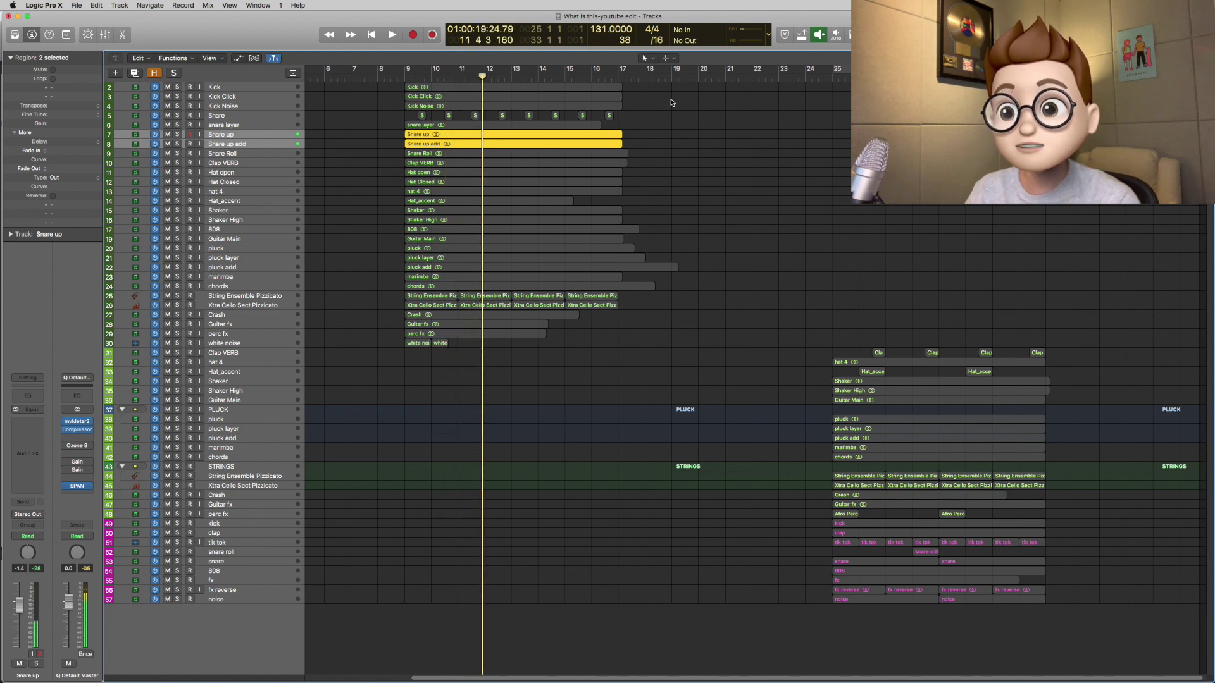
key("ctrl+s")
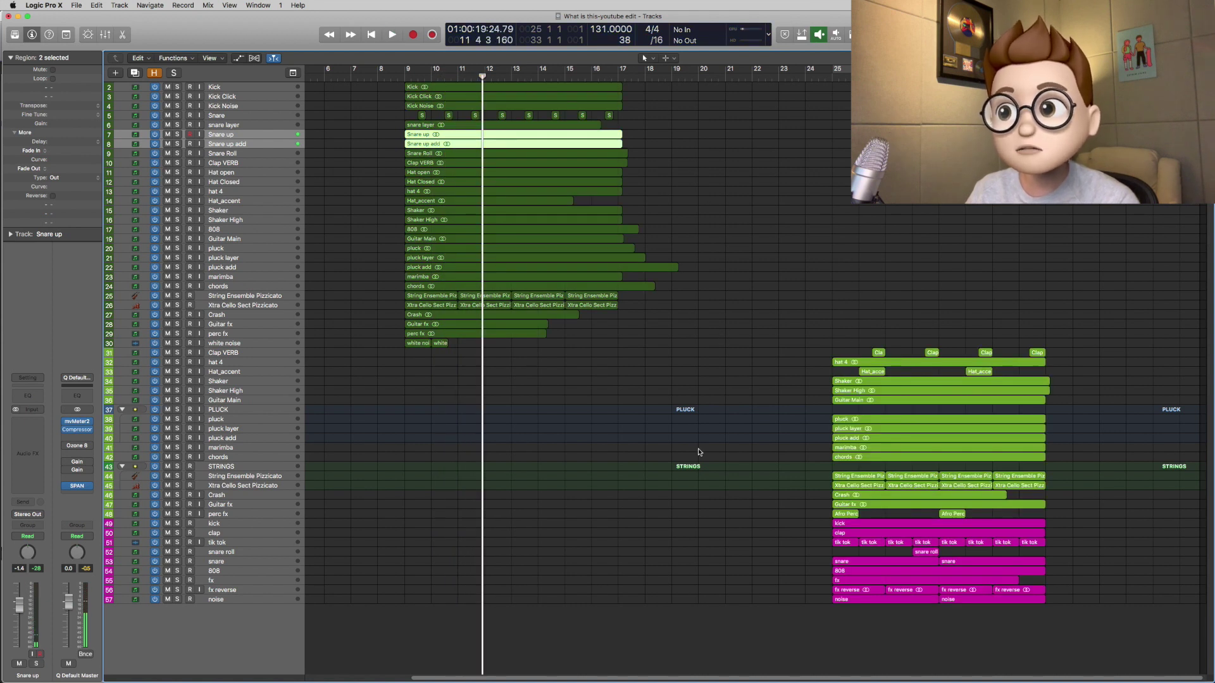
- Set the cycle range to the tik tok regions on track 51 and listen to them soloed
left_click(254, 542)
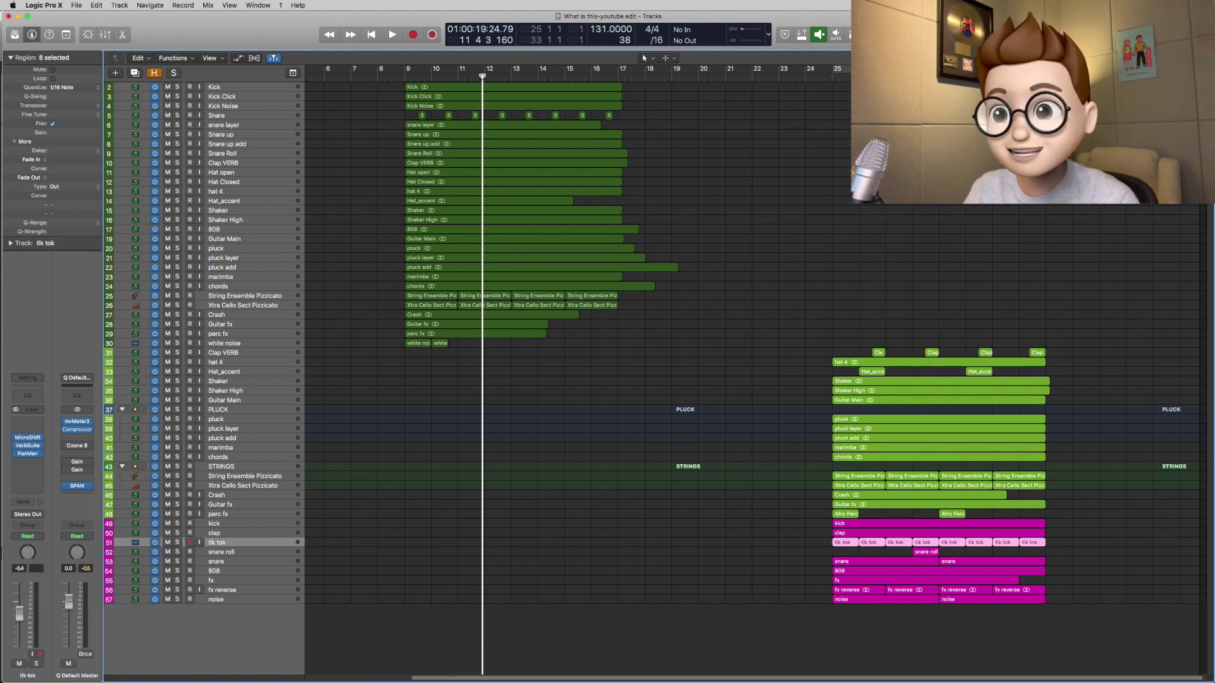
key("c")
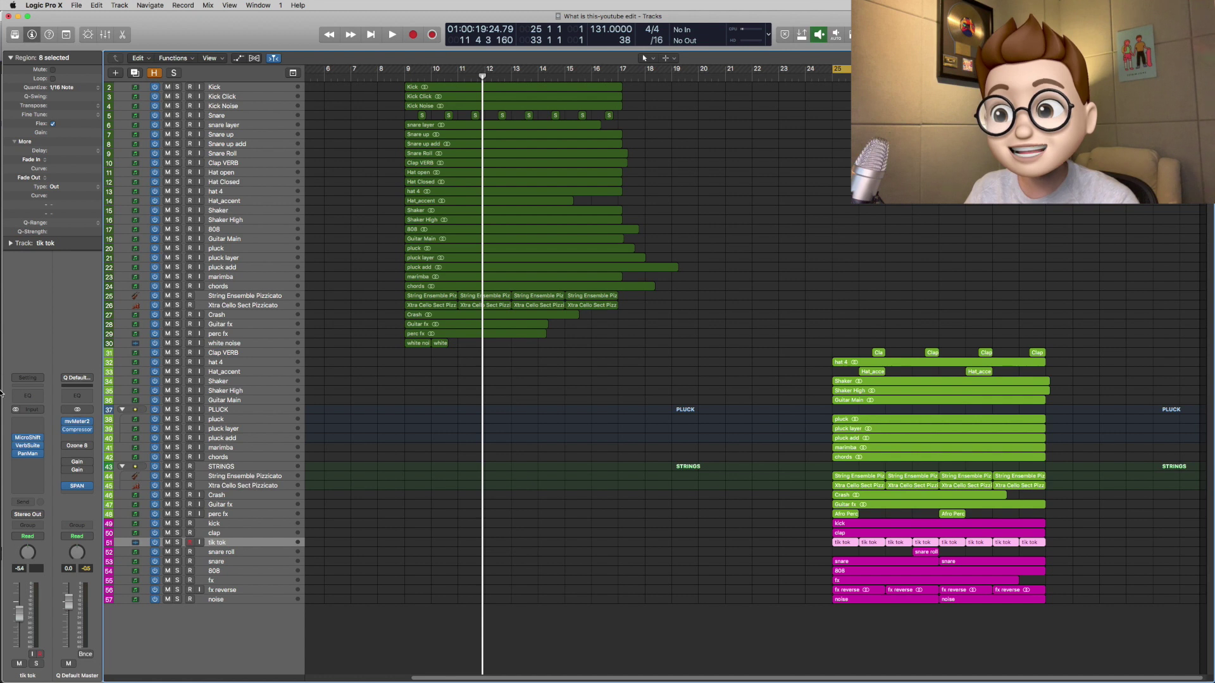
key("s")
key("space")
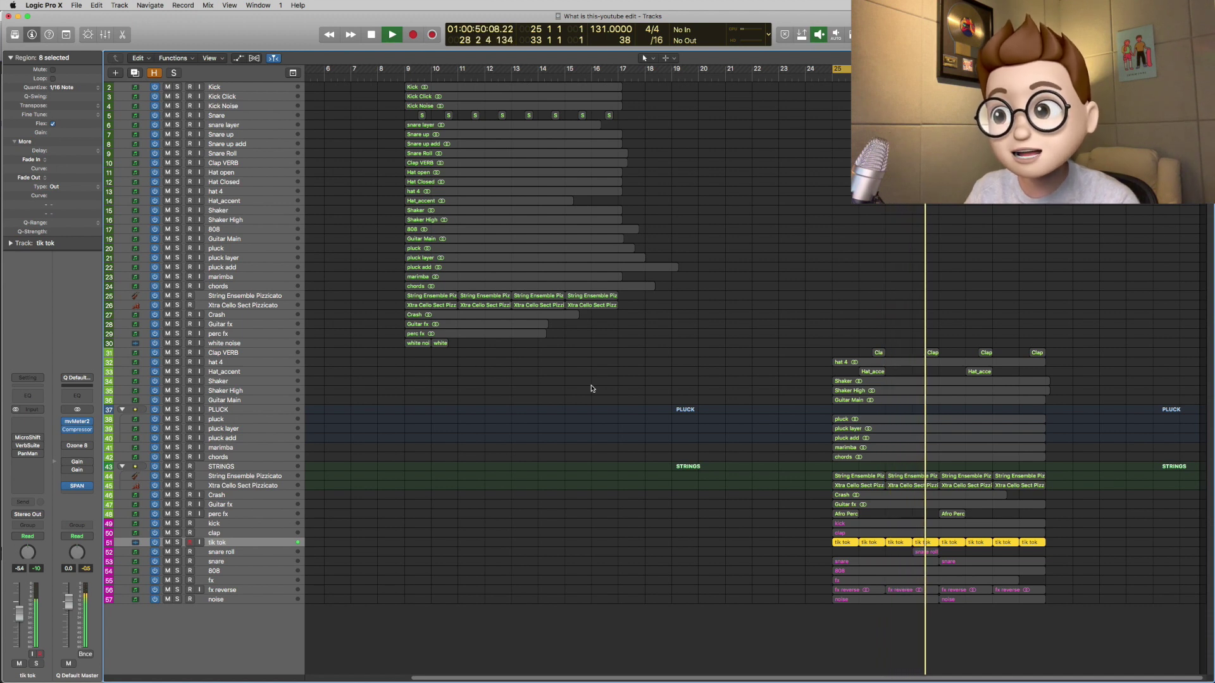
key("space")
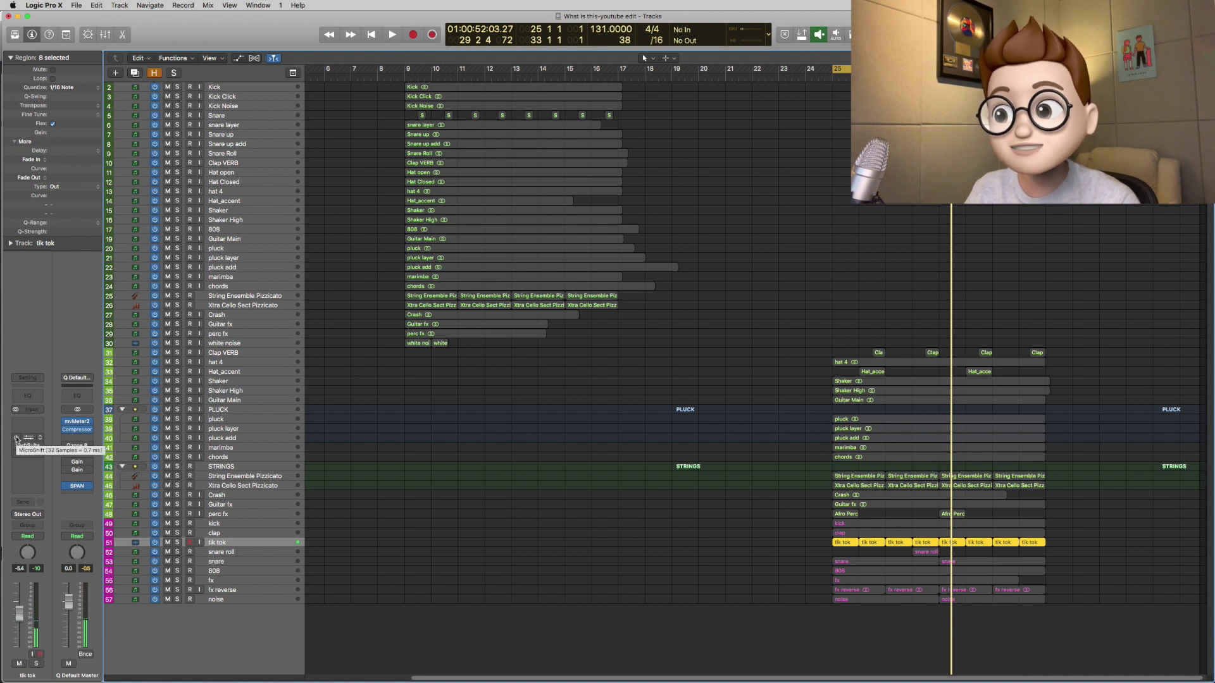
- Compare the tik tok sound with and without processing by toggling bypass on the MicroShift, VerbSuite and PanMan inserts during playback
key("space")
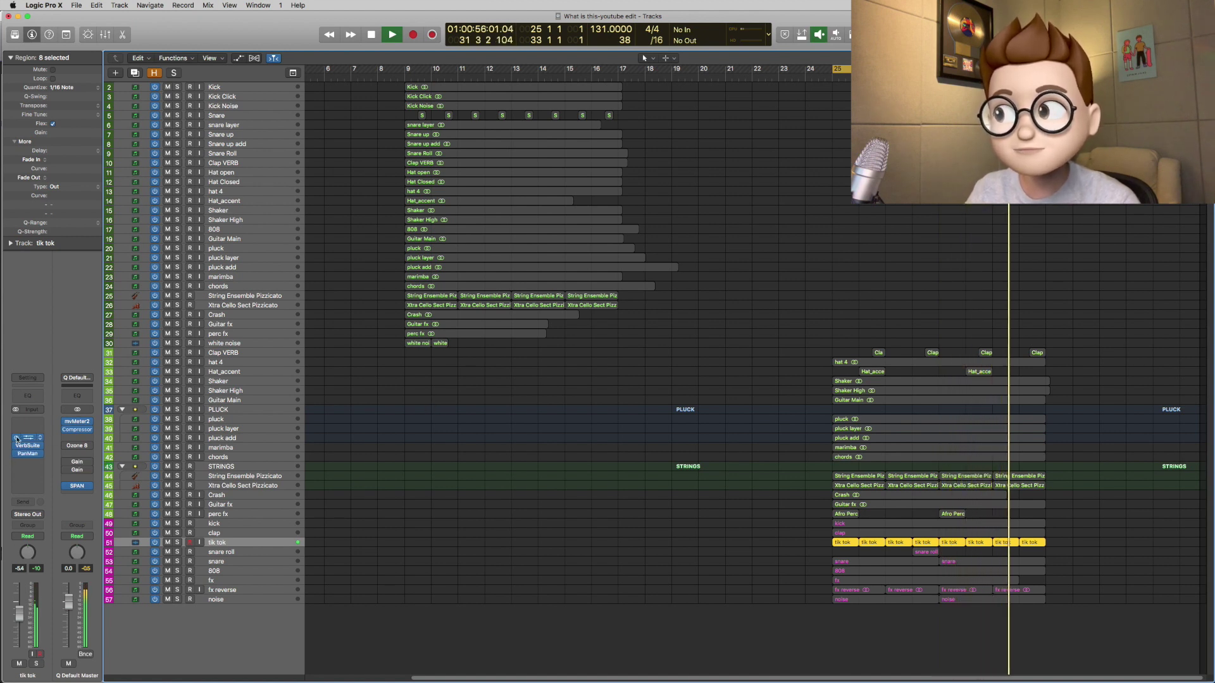
left_click_drag(17, 438, 17, 454)
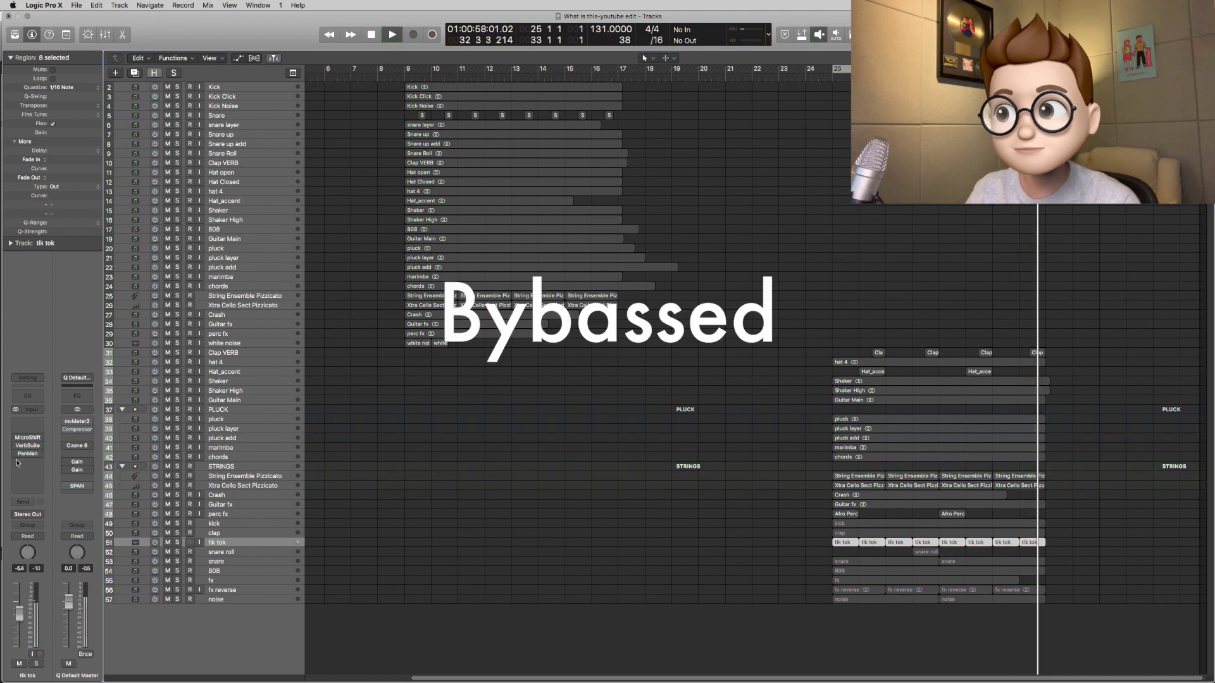
left_click_drag(17, 439, 17, 455)
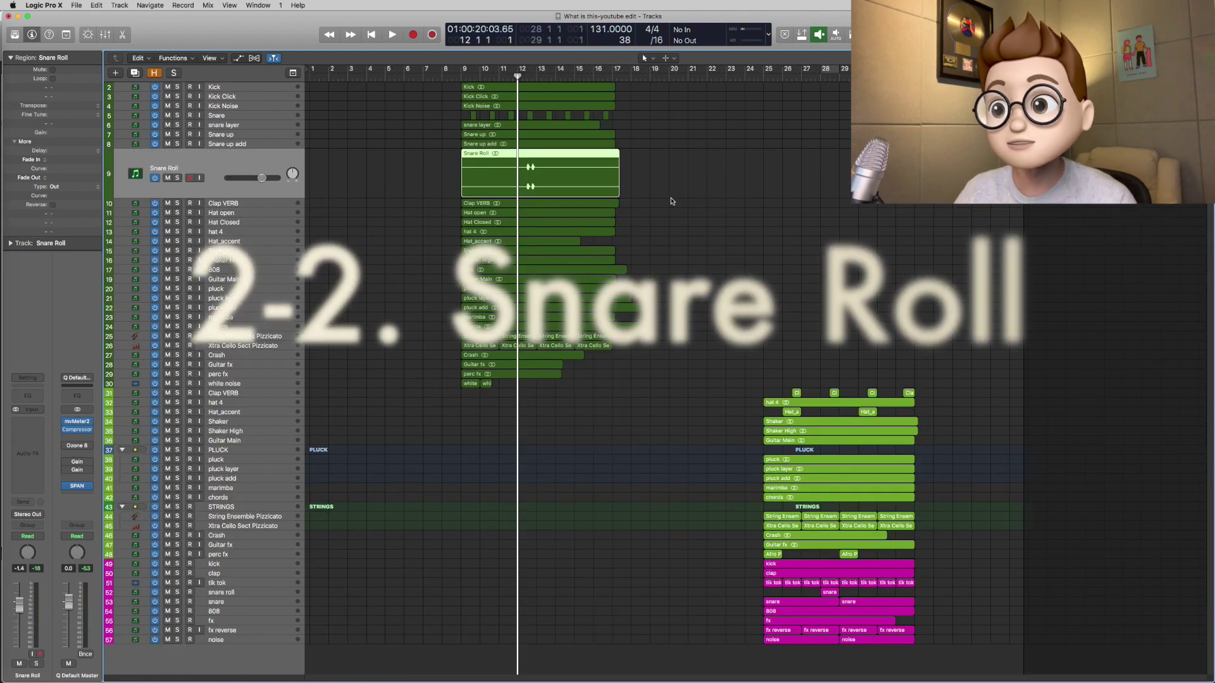
- Listen to the Snare Roll region on track 9 soloed, and compare it with the magenta snare roll region on track 52 at bar 28
key("ctrl+s")
key("space")
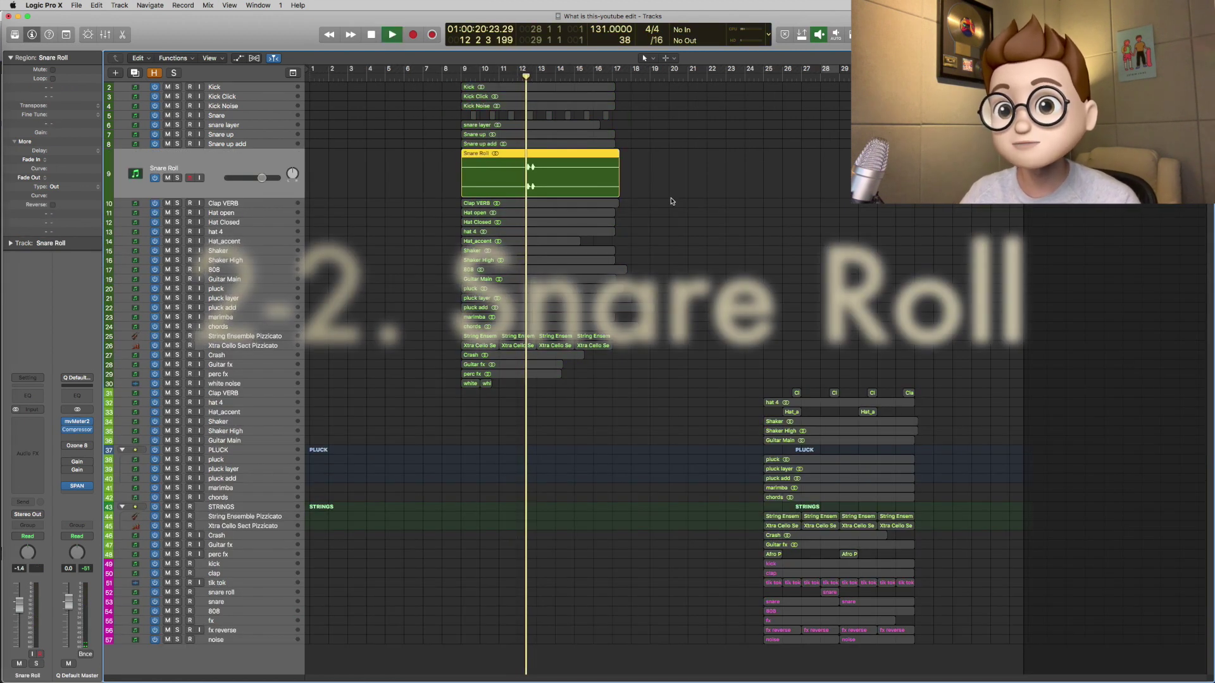
key("space")
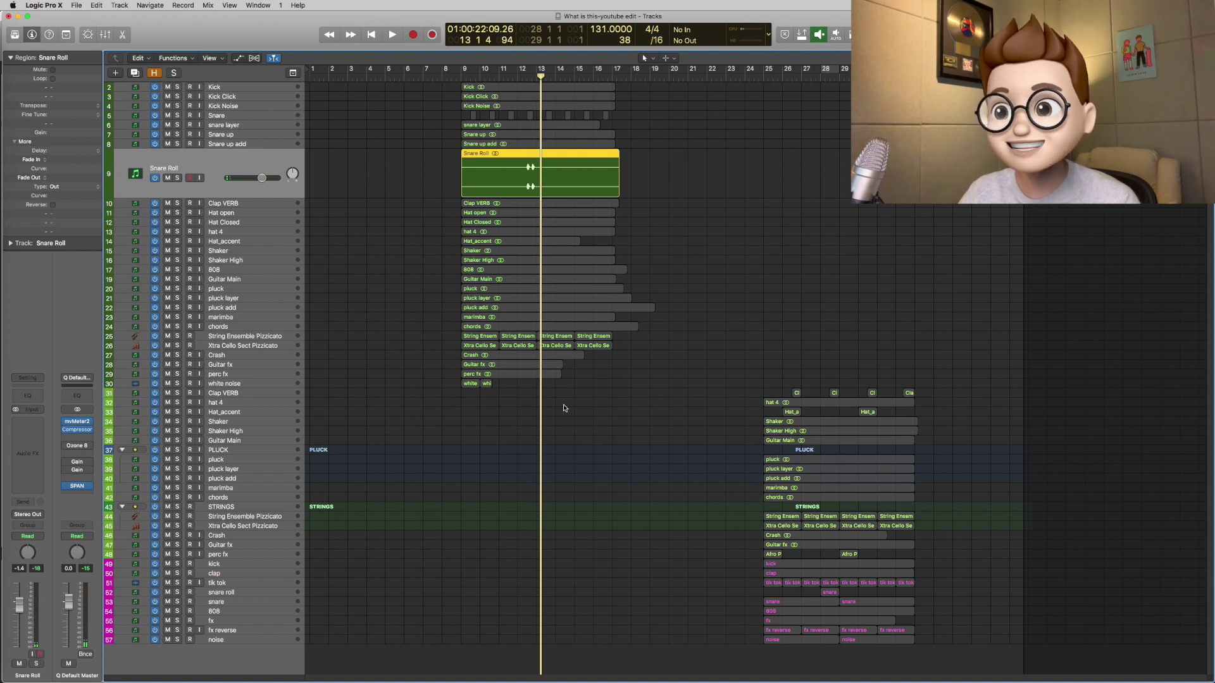
left_click(249, 589)
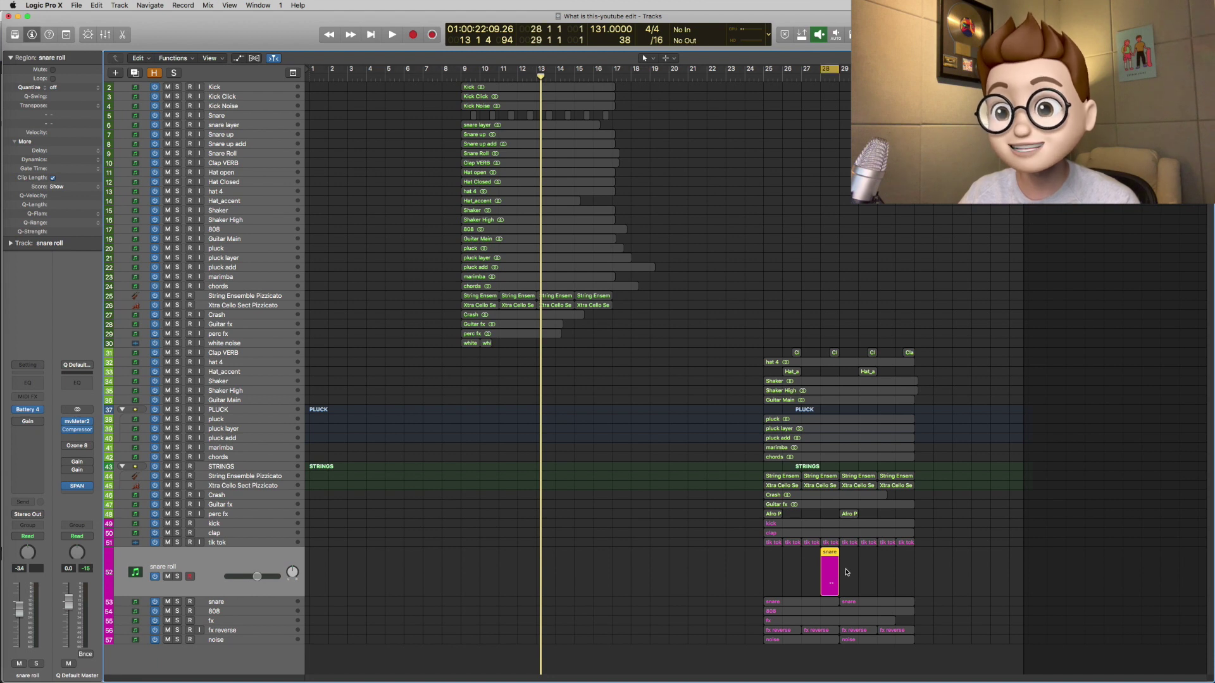
key("shift+space")
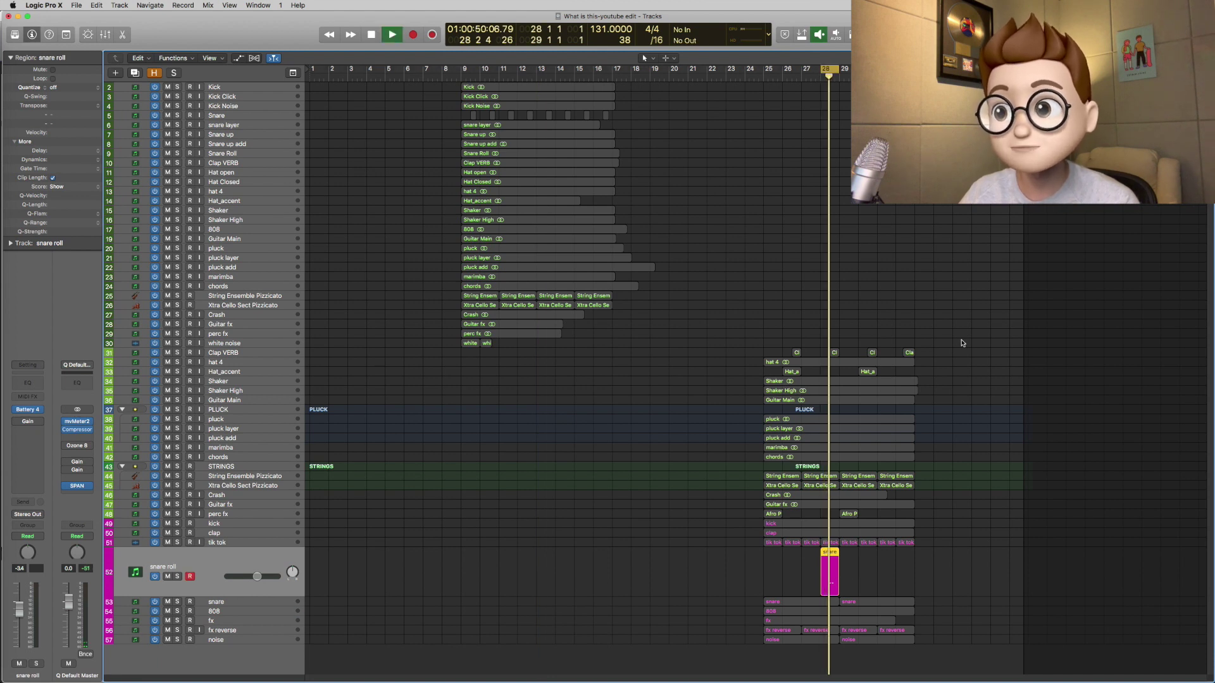
- Stop the snare roll playback and examine the Note Repeat settings, closing the window when finished
key("space")
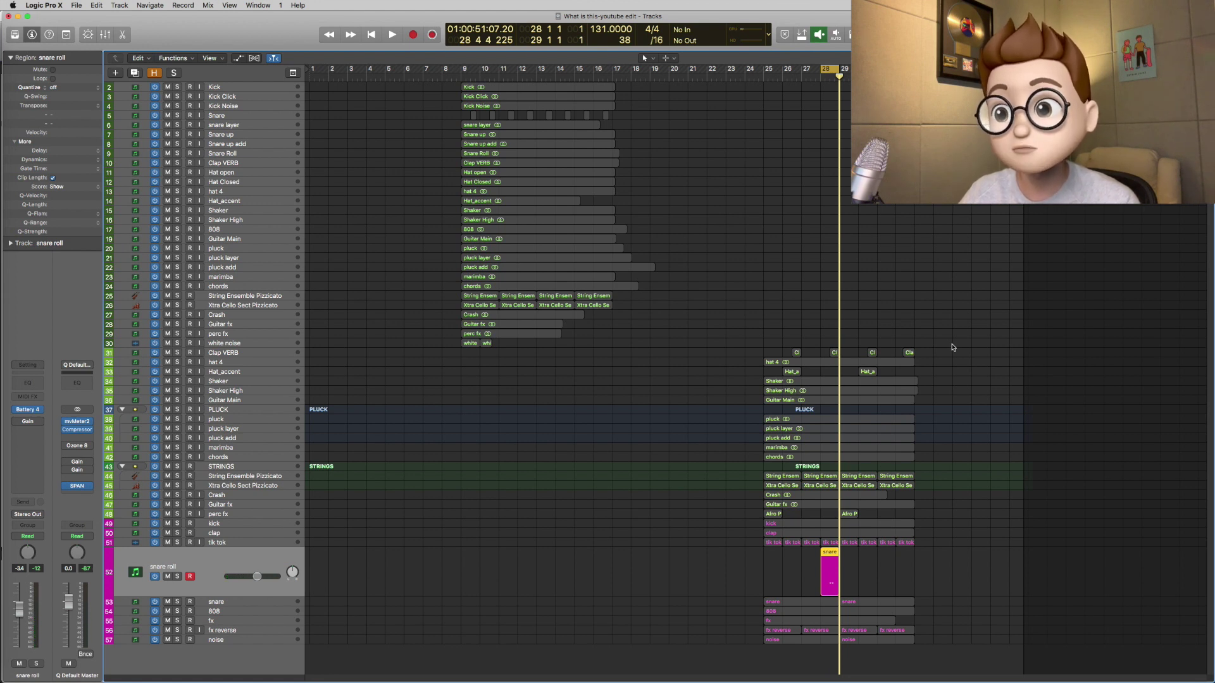
key("ctrl+n")
left_click_drag(664, 224, 669, 220)
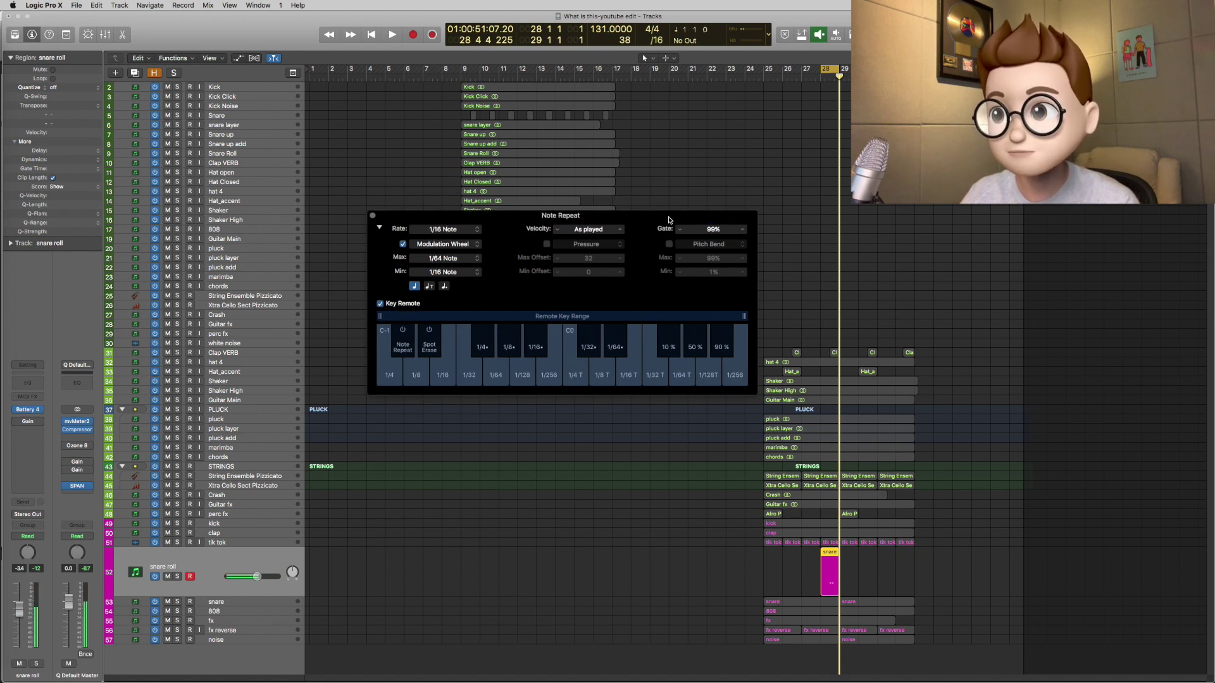
left_click(373, 217)
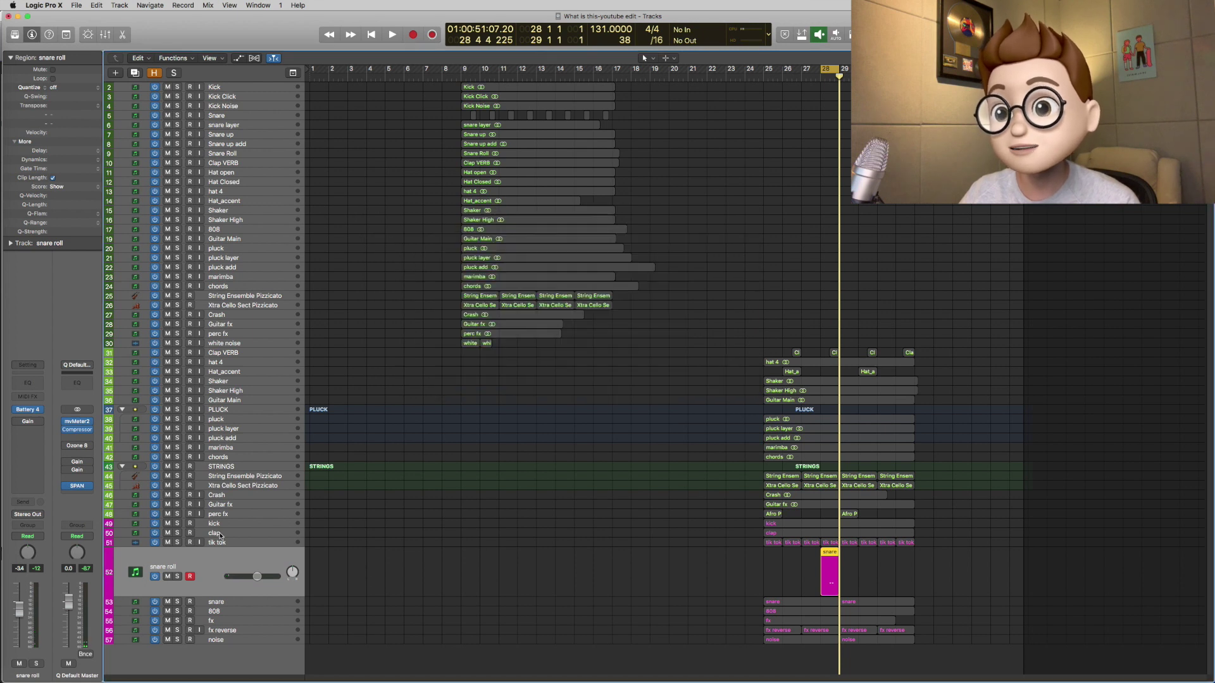
- Solo the kick, clap, tik tok and snare roll tracks 49 to 52 and listen to them together
left_click_drag(178, 526, 177, 576)
key("space")
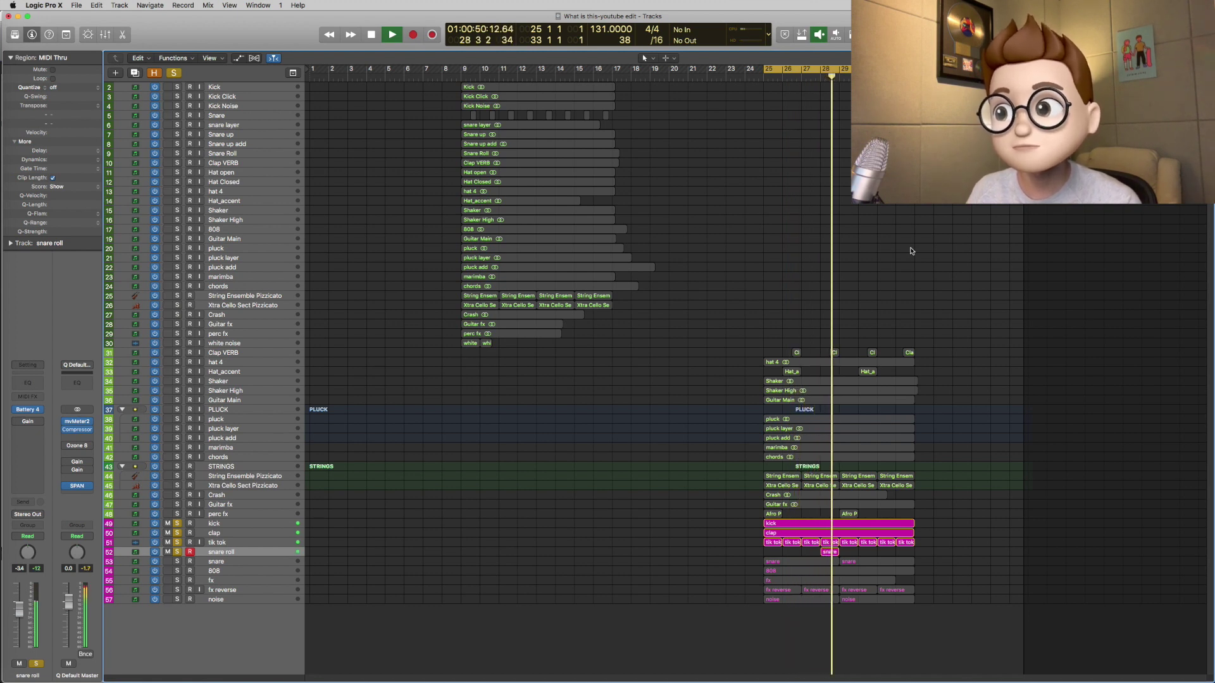
key("space")
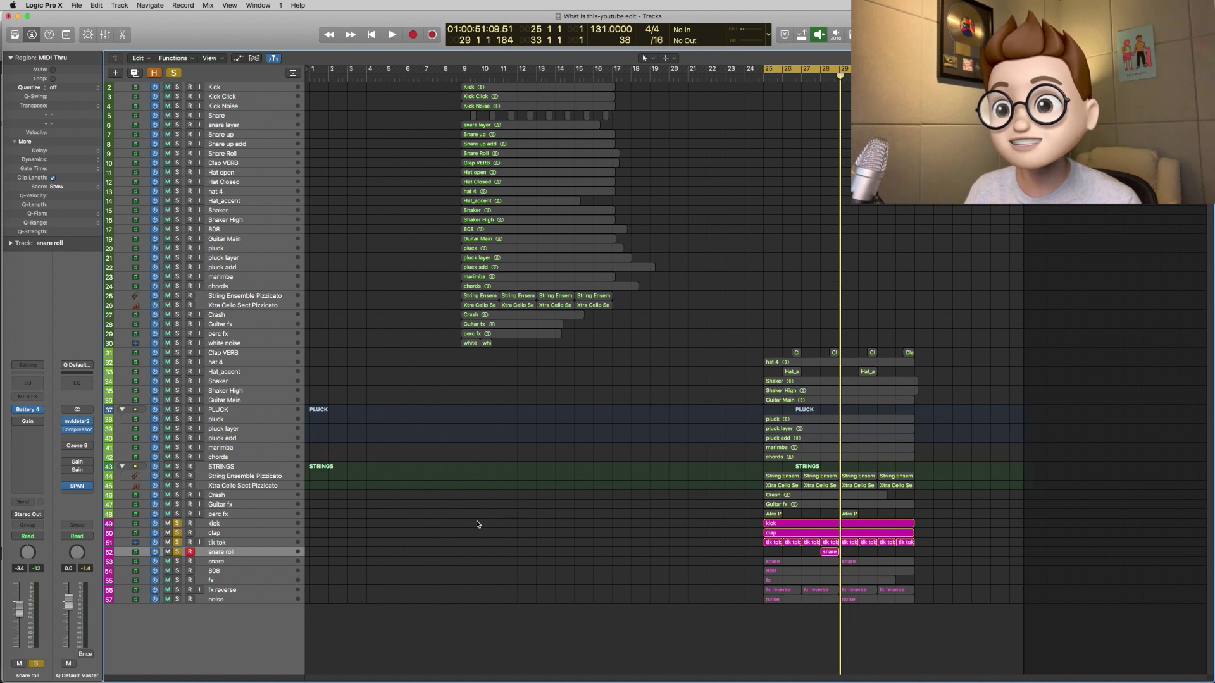
- Add the snare track 53 to the soloed drum tracks and listen to the combination from bar 25
left_click(177, 561)
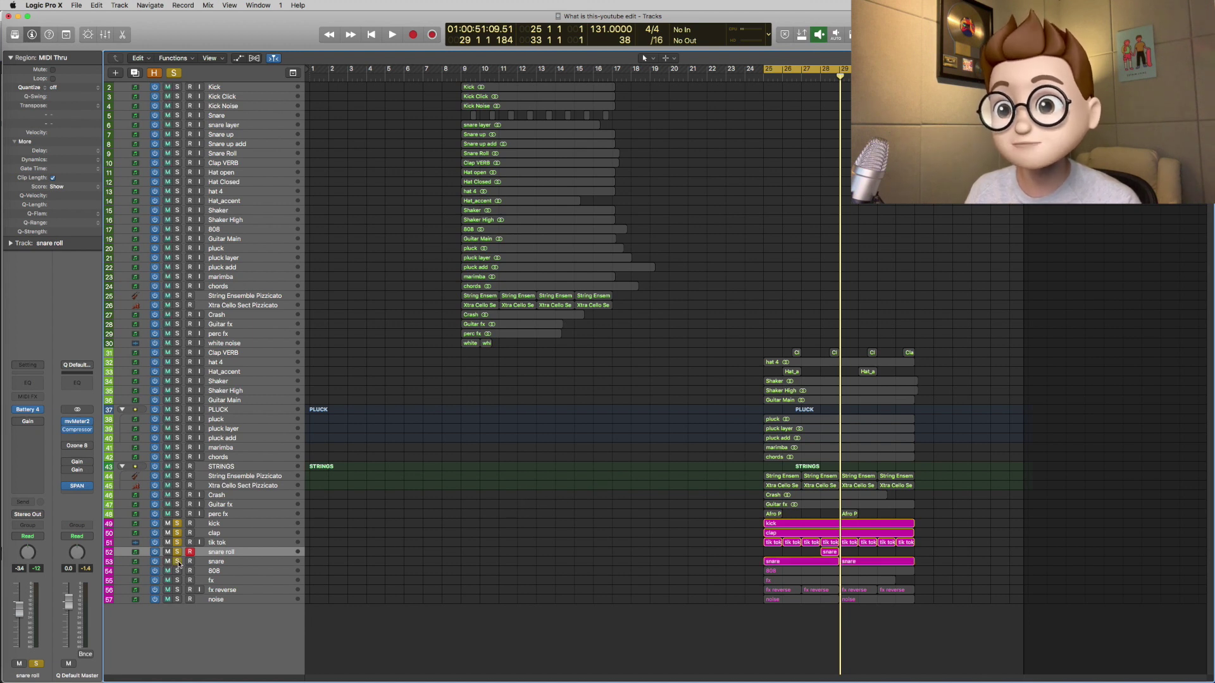
key("space")
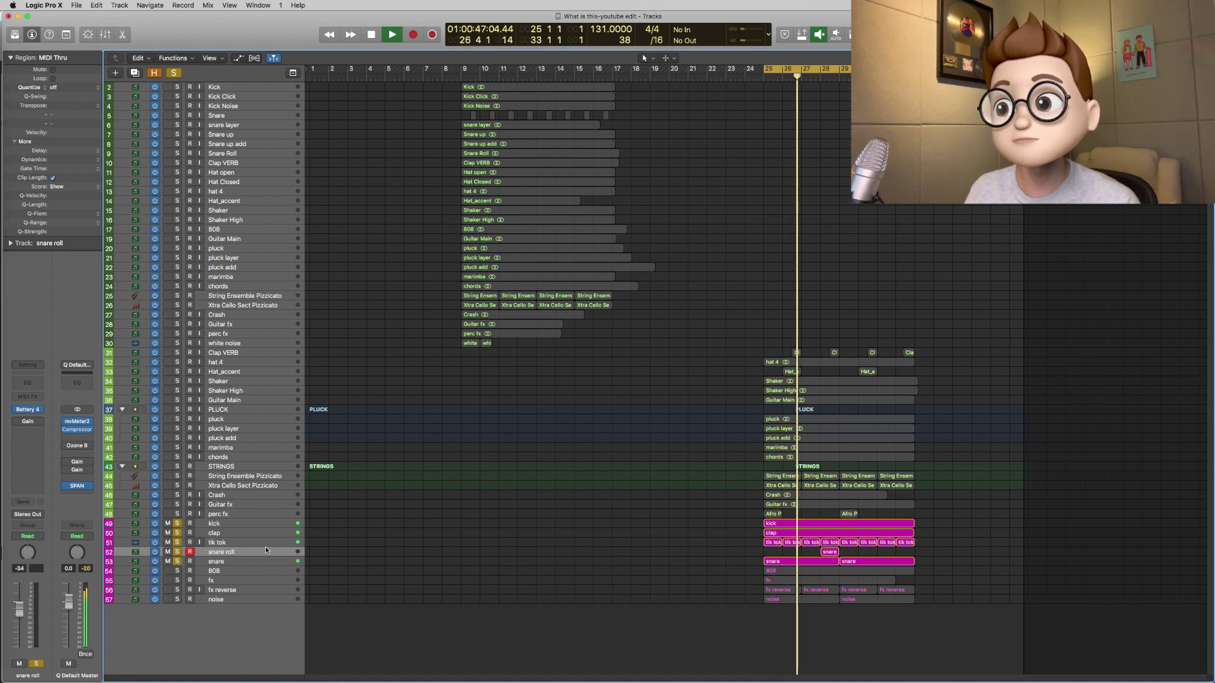
left_click(241, 560)
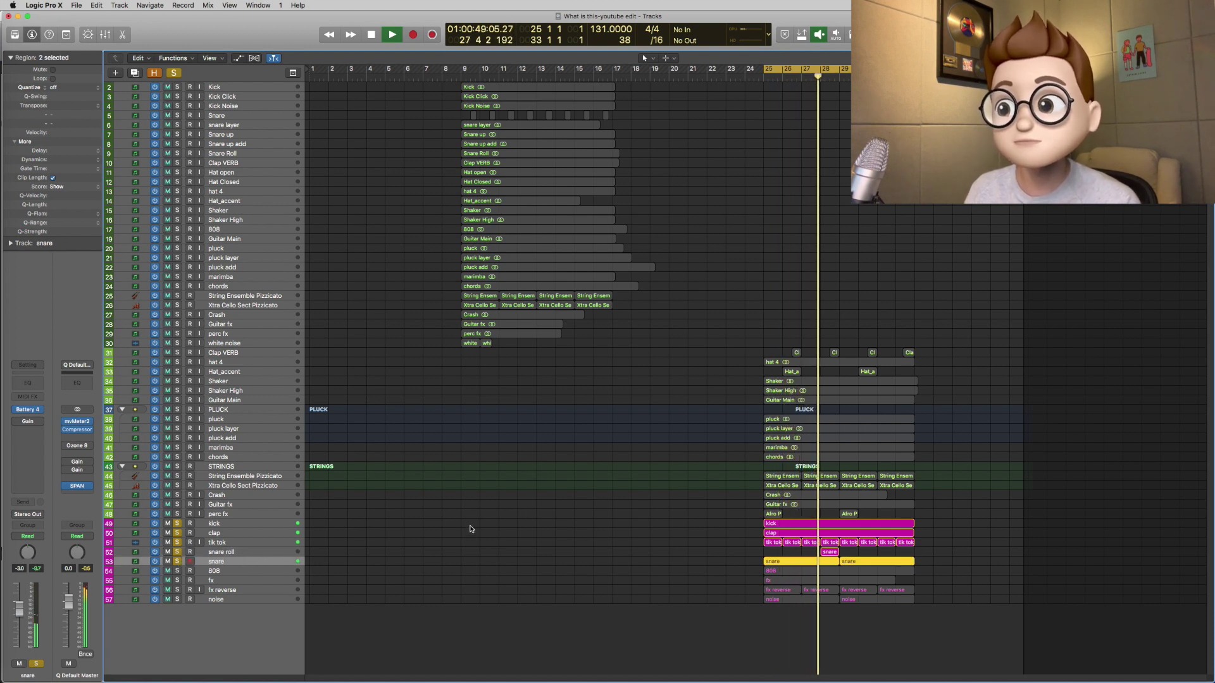
left_click(560, 495)
- Listen to the original Clap VERB region on track 10 soloed, and turn off the automatic track zoom
key("space")
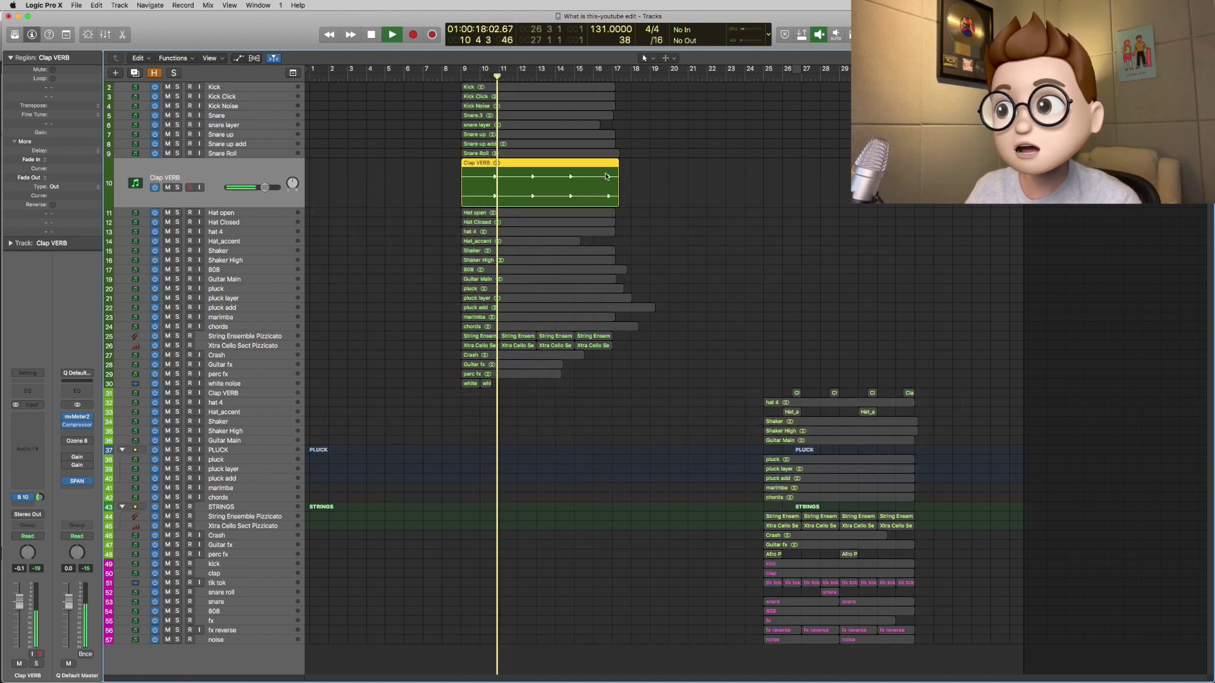
key("space")
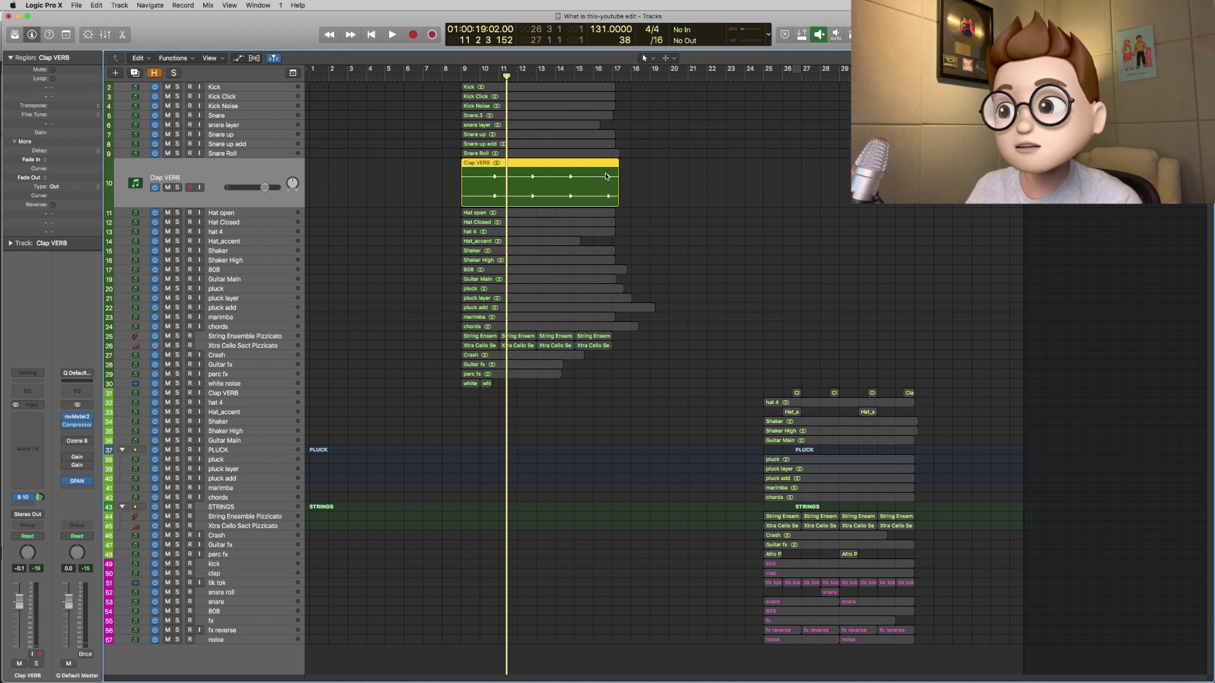
key("ctrl+z")
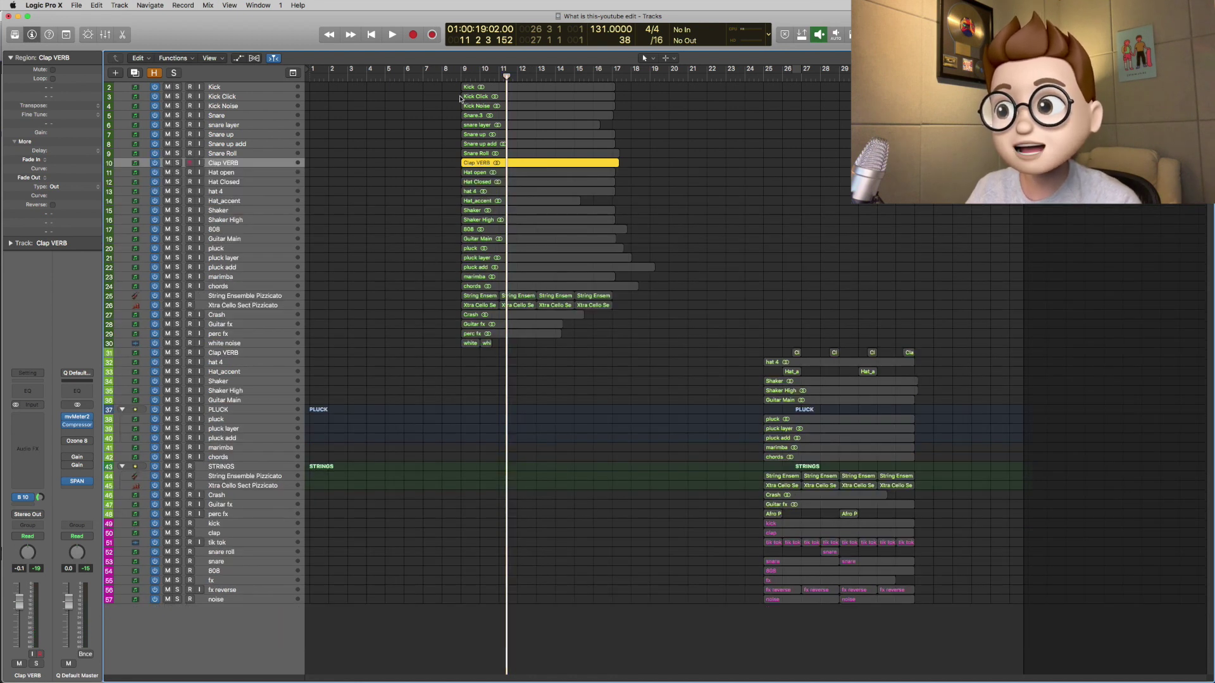
- Select the original drum regions on tracks 2 to 10 and listen to them soloed together from bar 9
key("ctrl+s")
left_click_drag(452, 86, 627, 165)
key("ctrl+s")
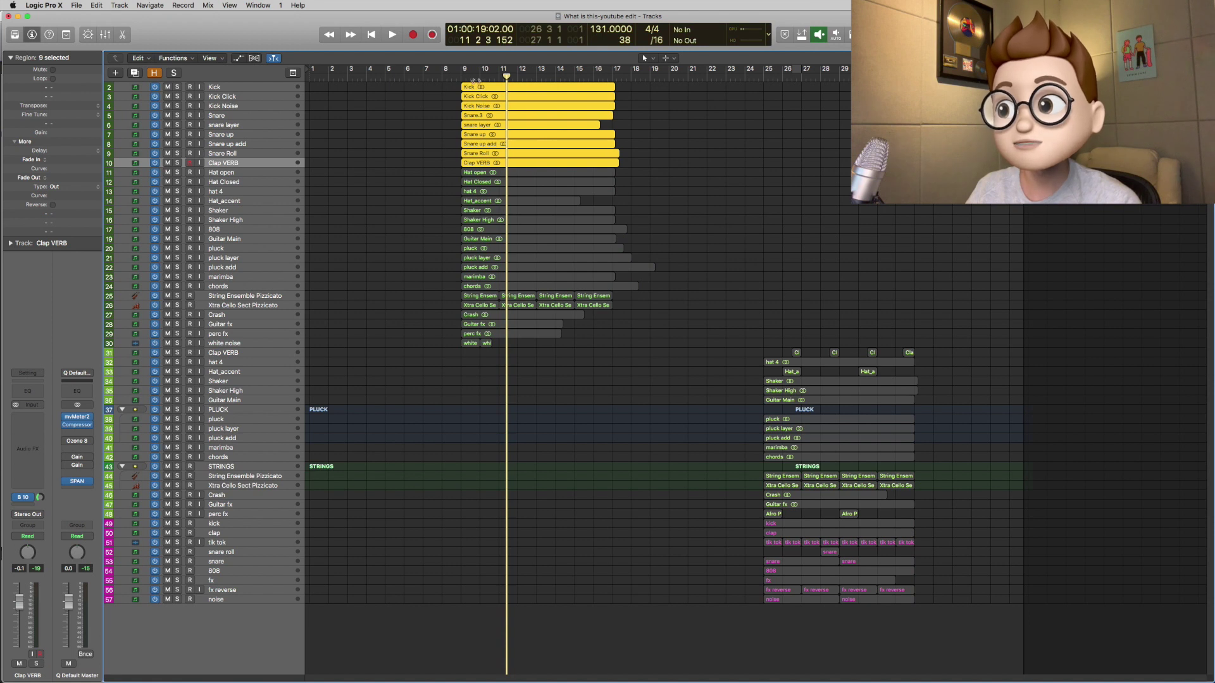
left_click(460, 77)
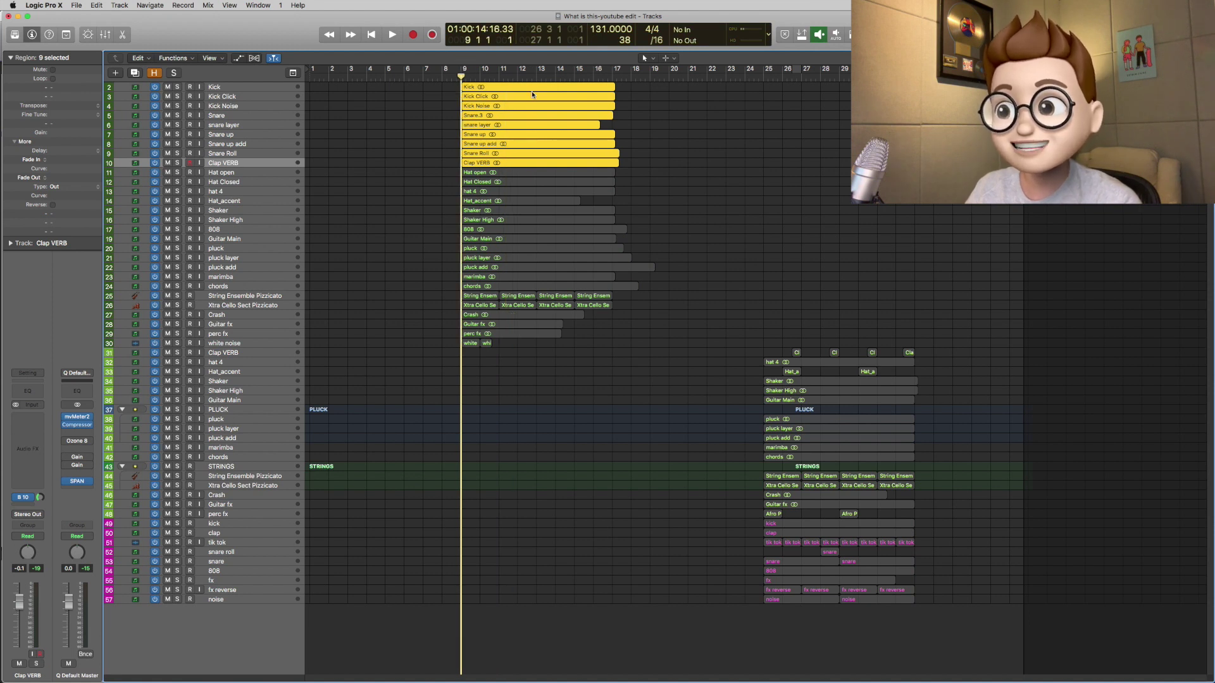
key("space")
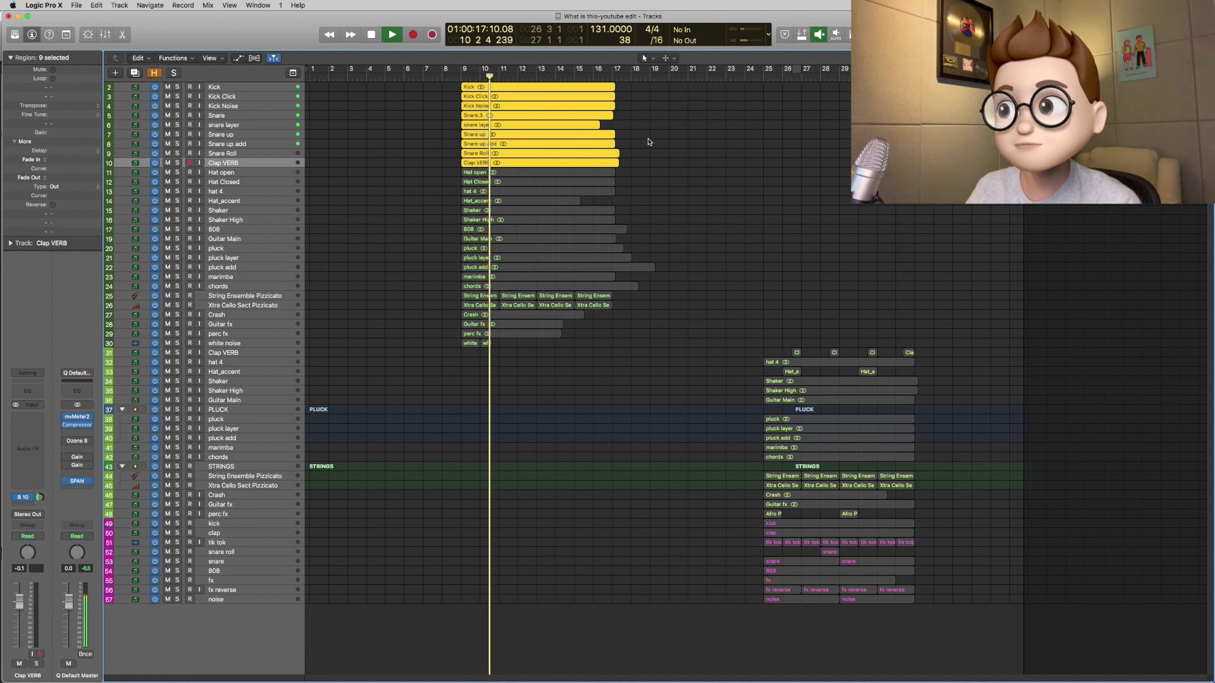
key("space")
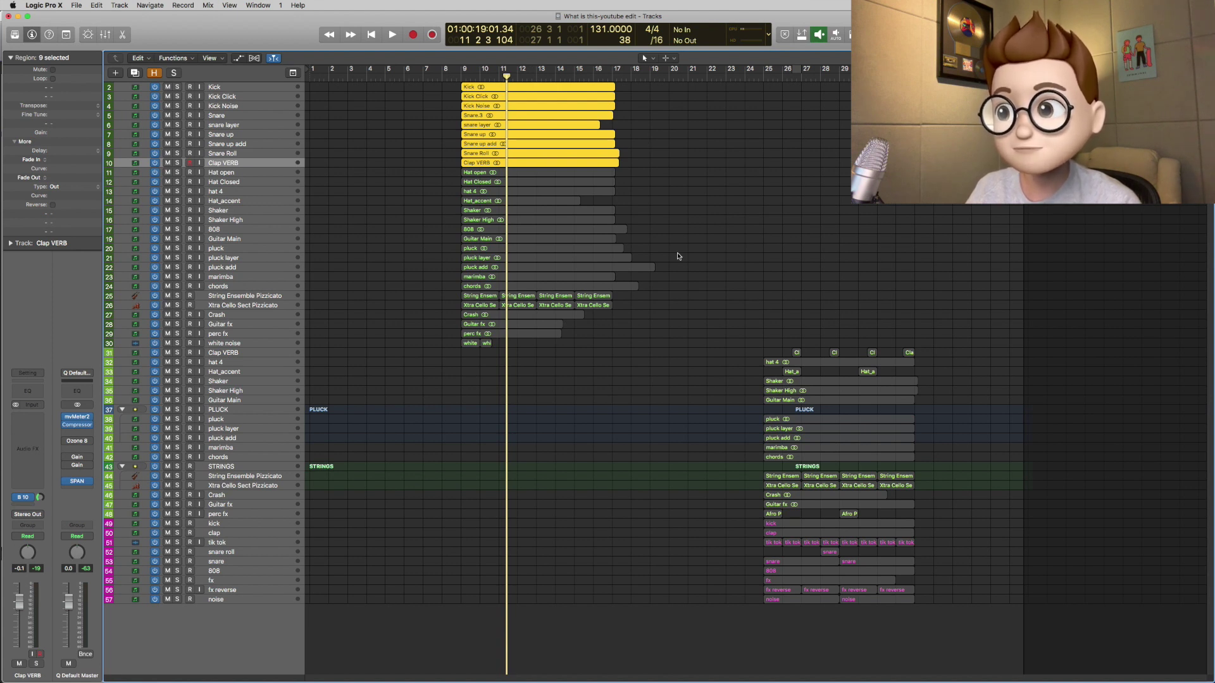
- Cycle the first Clap VERB region on track 31 near bar 26 and listen to it soloed with the track enlarged
left_click(264, 355)
key("ctrl+z")
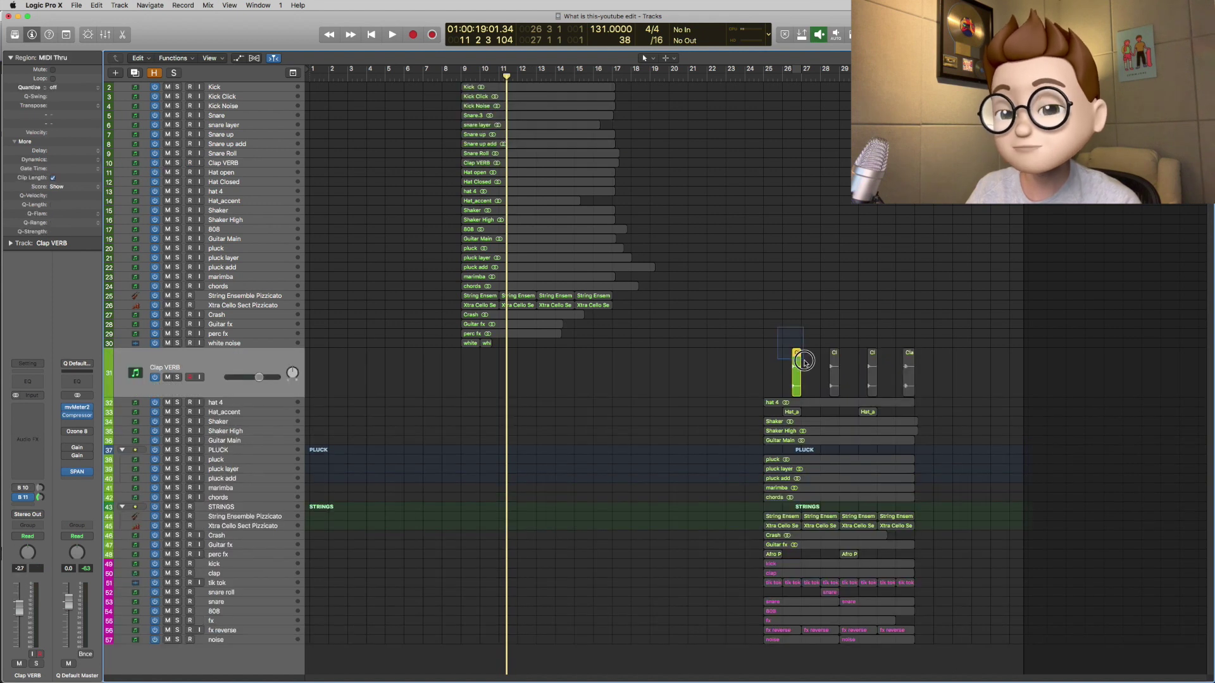
left_click(797, 72)
key("space")
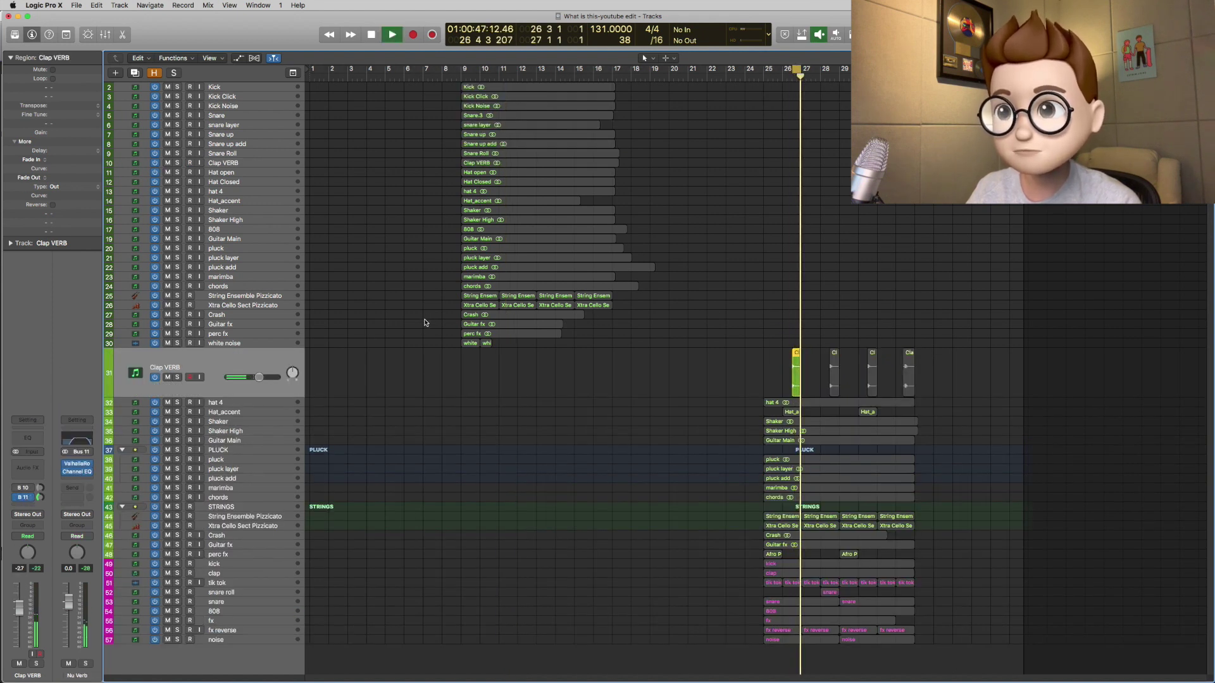
key("space")
- Examine the ValhallaRoom and Channel EQ settings on the Nu Verb bus, and hide the plug-in windows when finished
key("v")
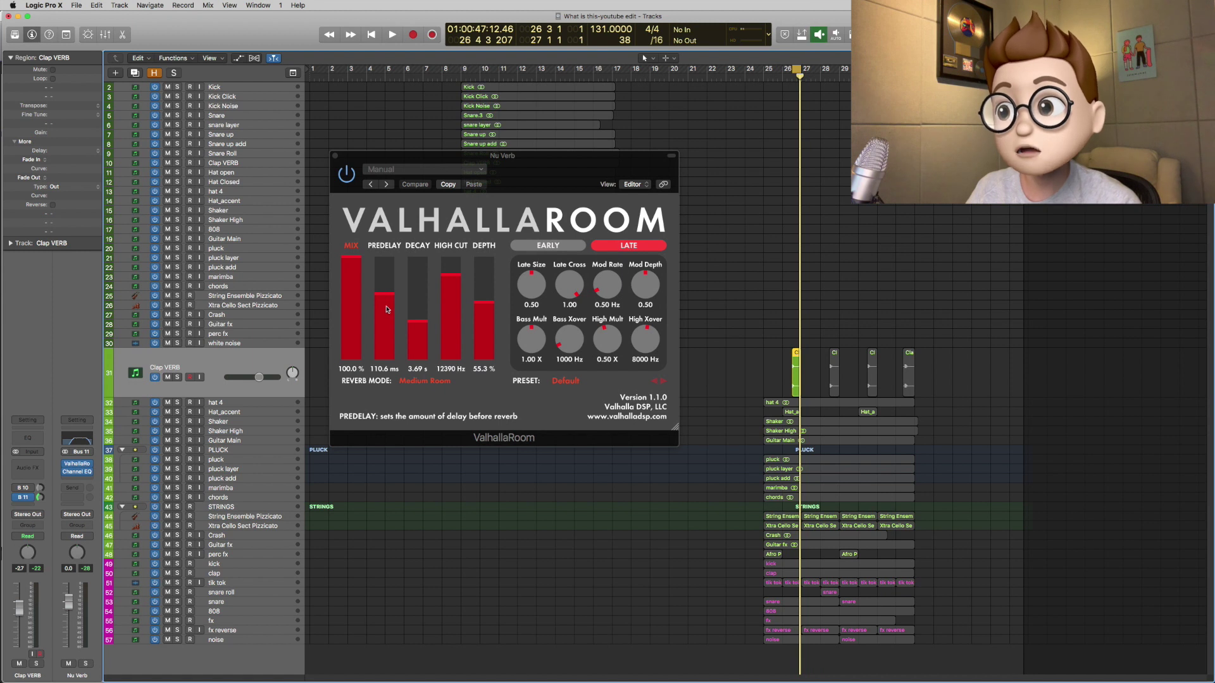
key("super+w")
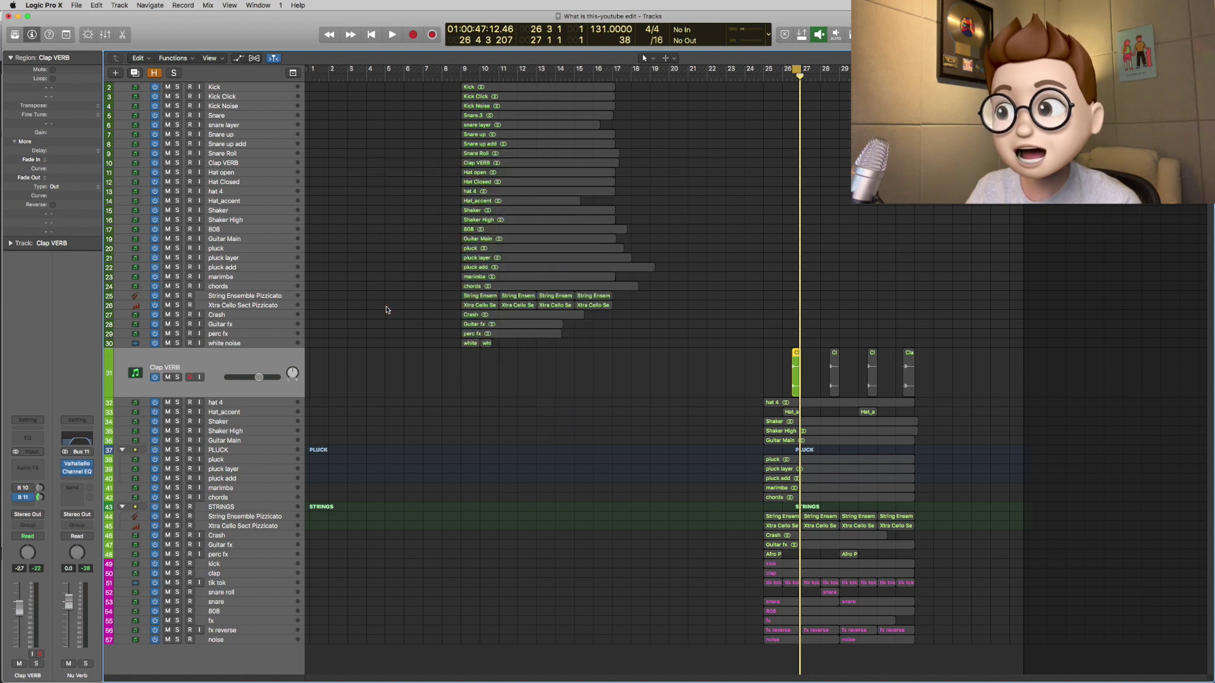
left_click(77, 465)
left_click(77, 473)
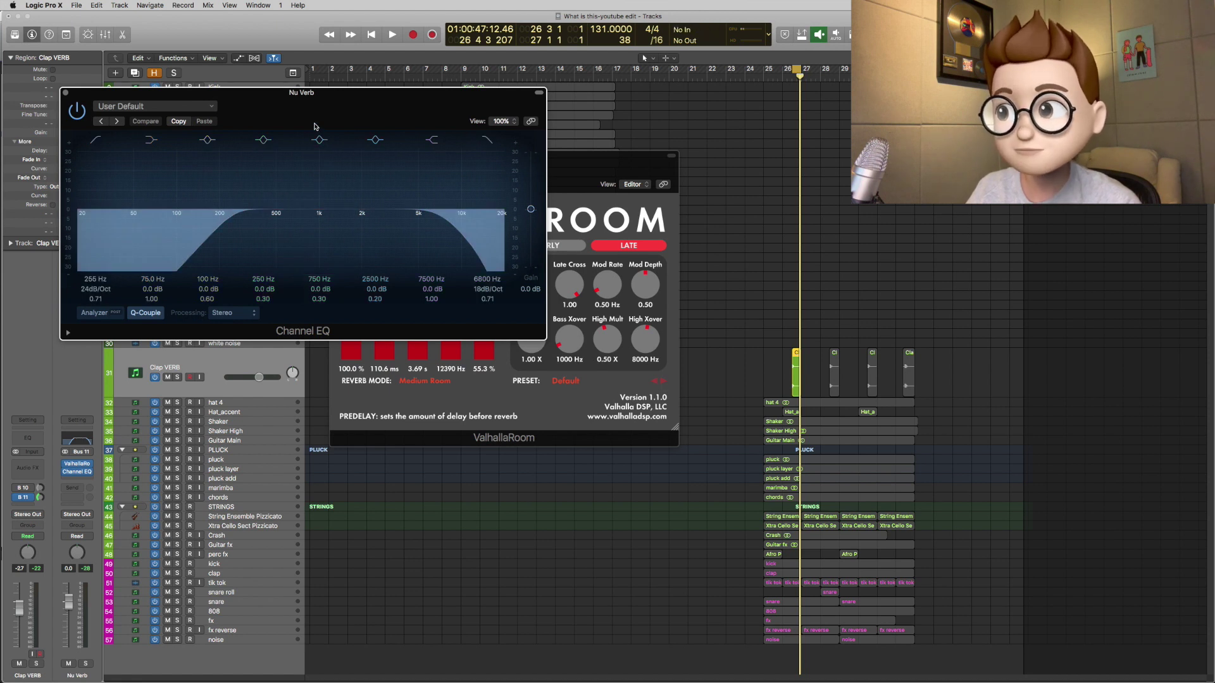
key("v")
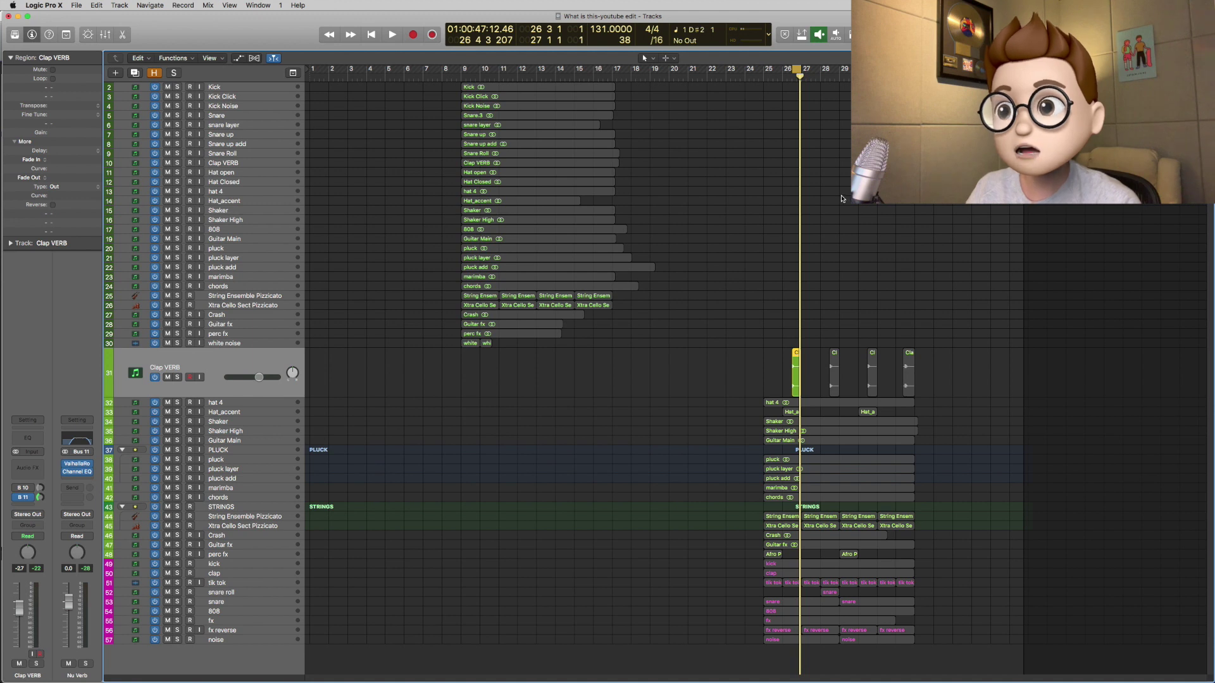
- Replay the first Clap VERB region on track 31 with the cycle off so the reverb tail rings out, and return the playhead to its start
scroll(827, 162, "up", 3)
scroll(823, 184, "right", 3)
scroll(816, 202, "up", 2)
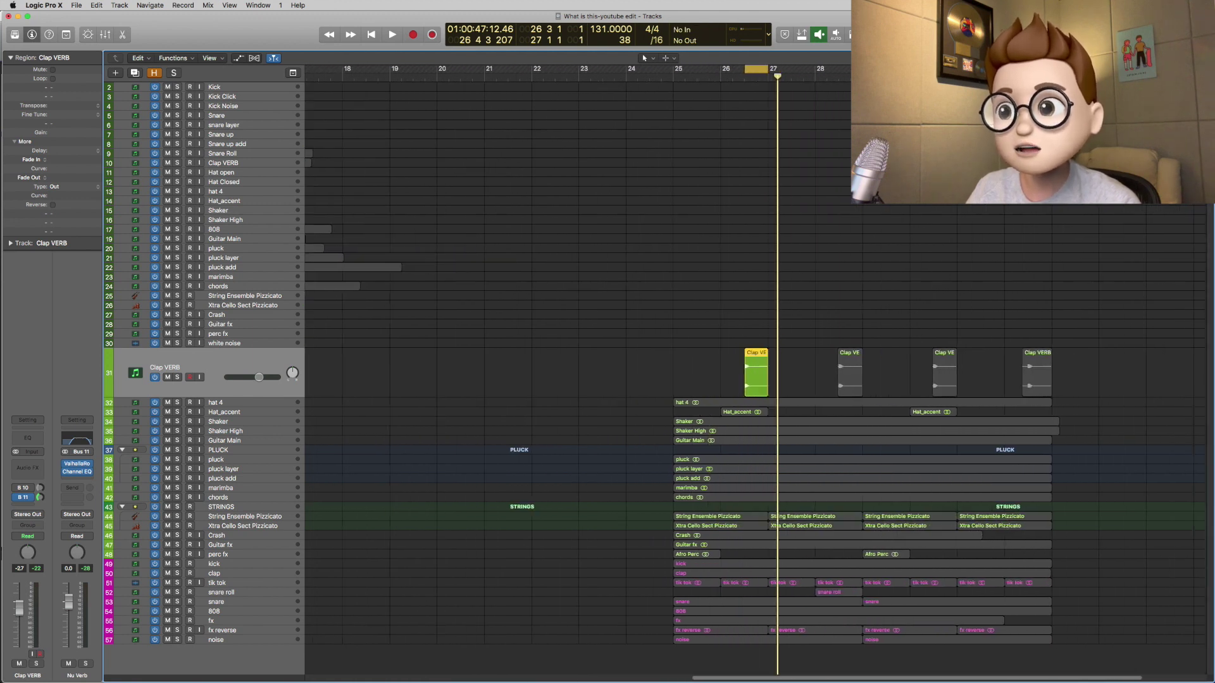
scroll(799, 244, "right", 2)
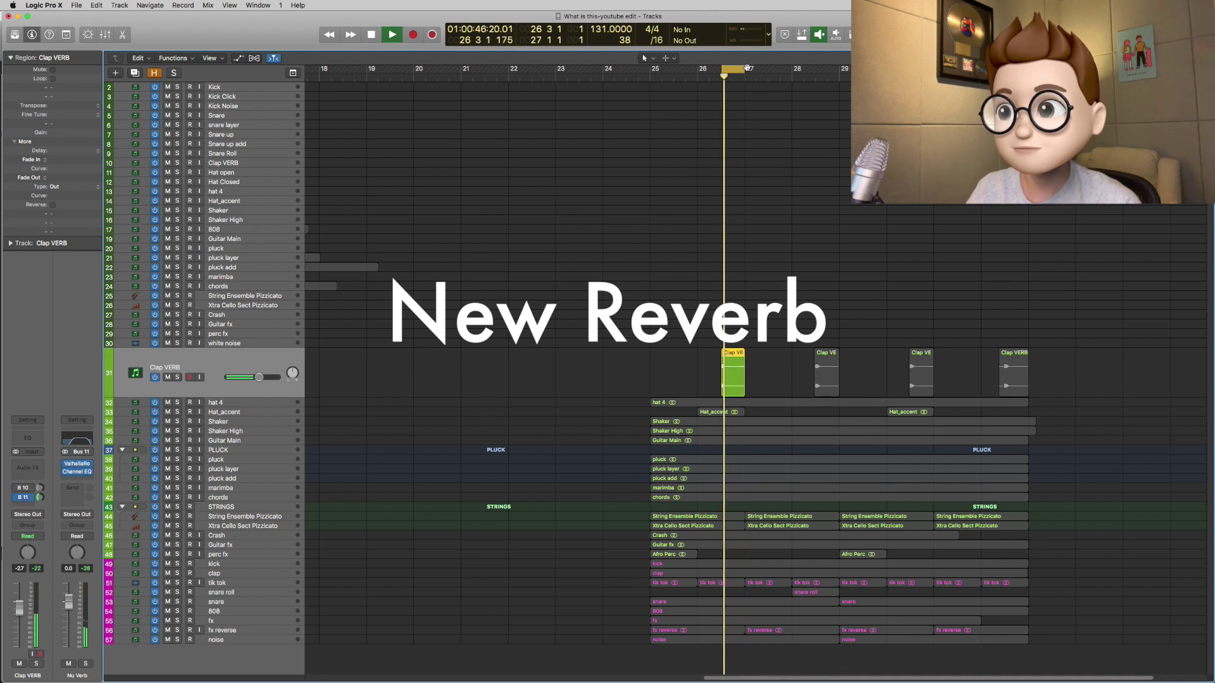
left_click_drag(742, 68, 785, 79)
key("space")
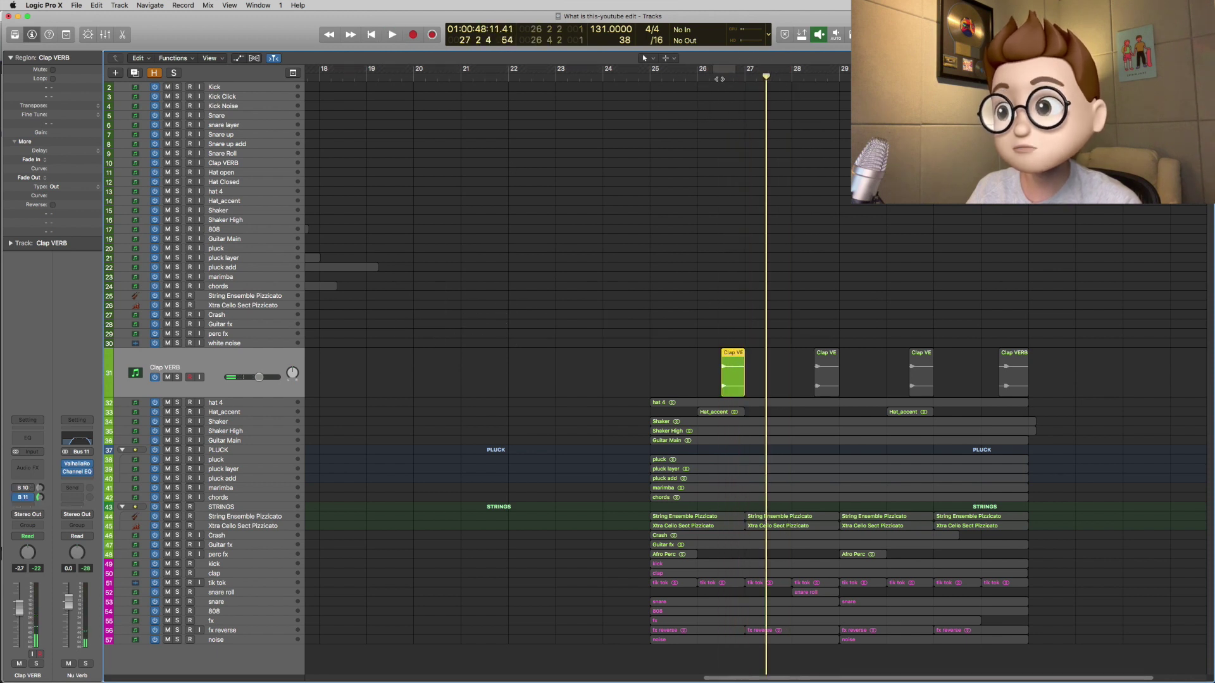
left_click(719, 78)
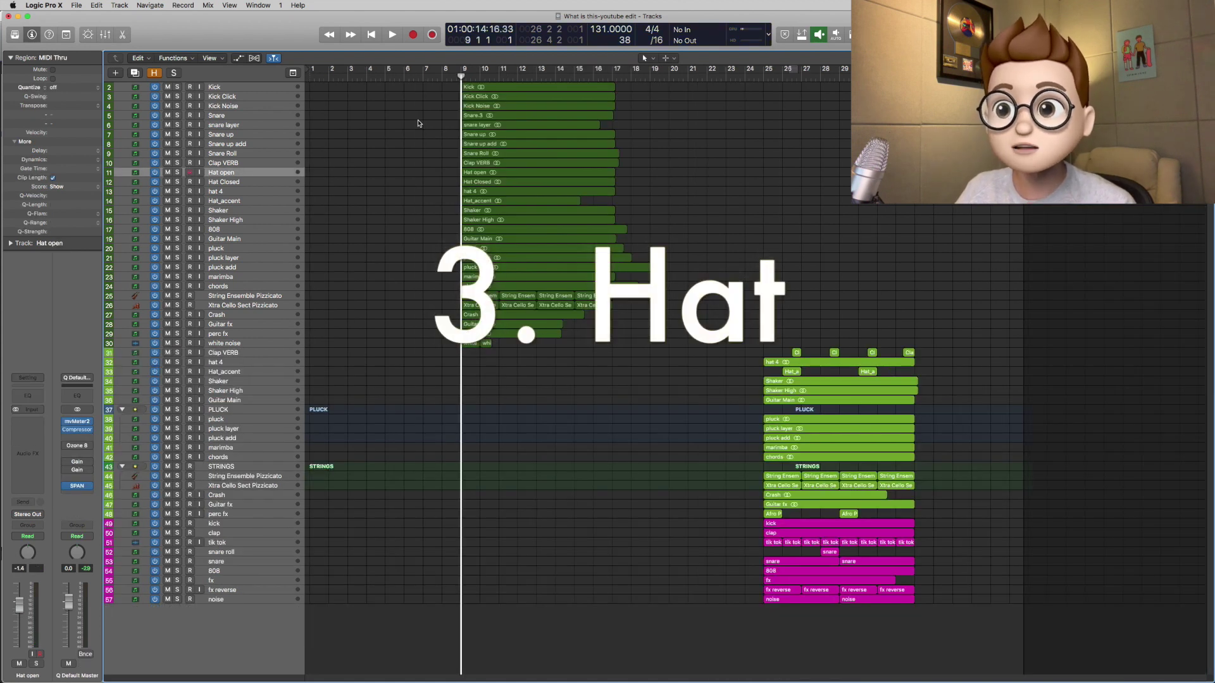
- Select the four original hat tracks 11 to 14 and listen to their regions soloed together from bar 9
left_click(258, 178)
left_click(253, 200, "shift")
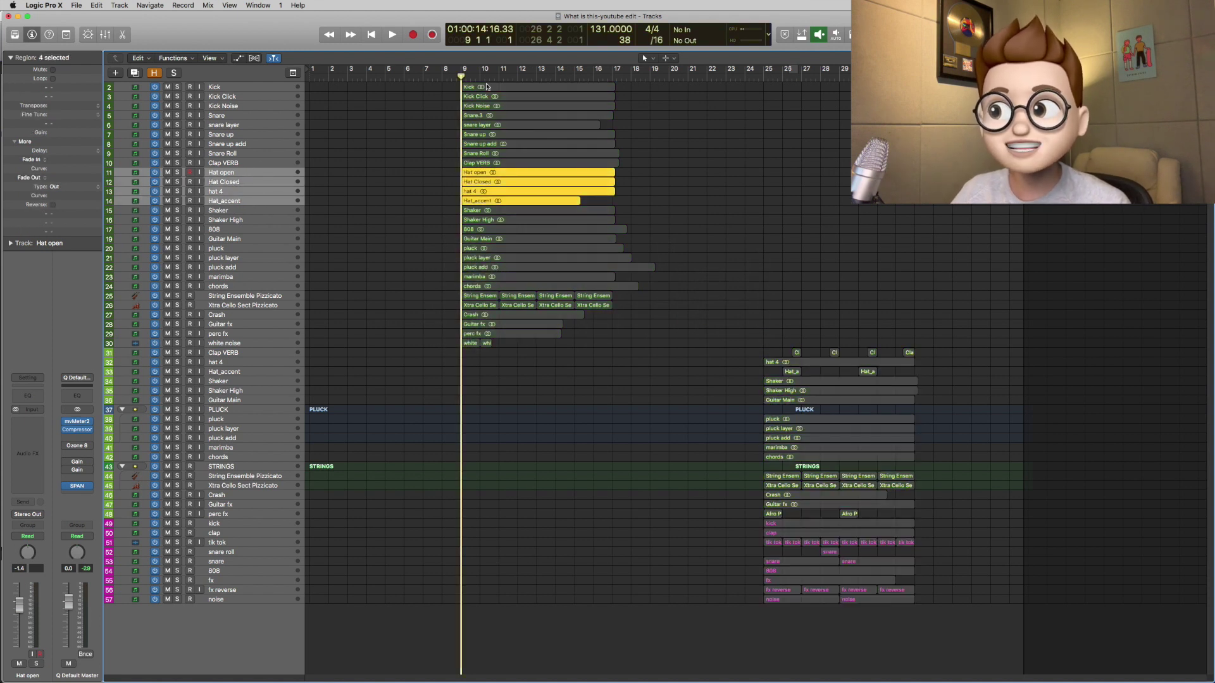
key("space")
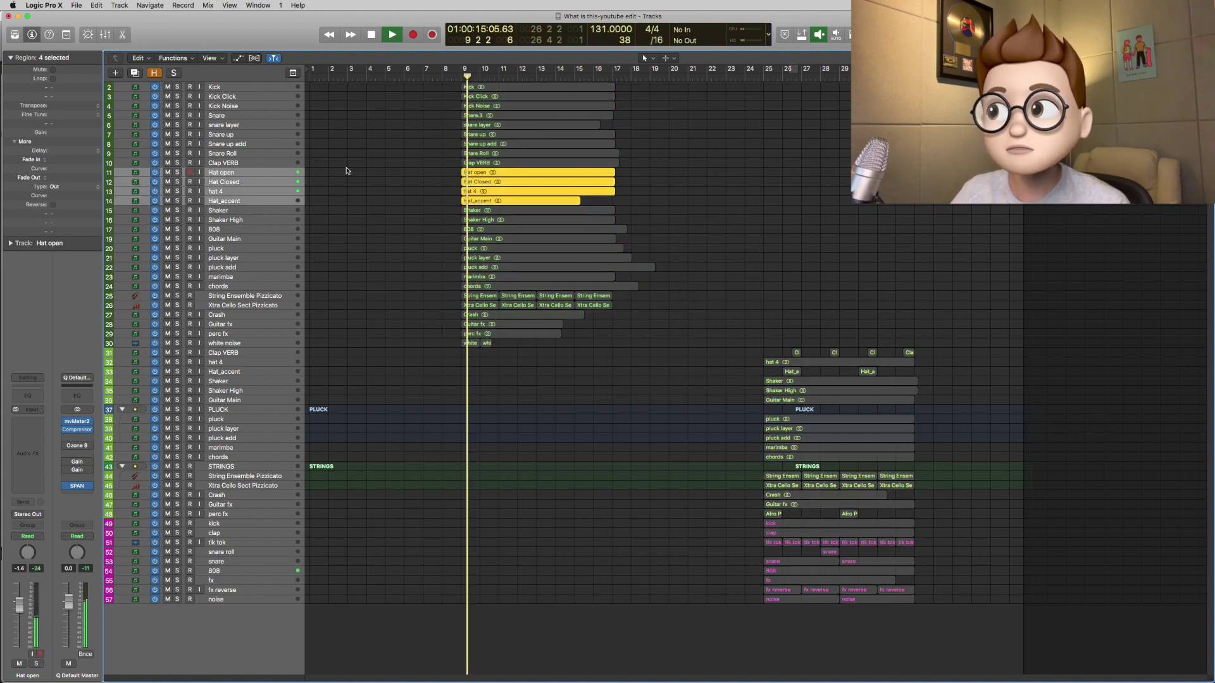
key("space")
- Listen to the Hat Closed region on track 12 soloed from bar 9 with its waveform enlarged
left_click(301, 181)
key("ctrl+z")
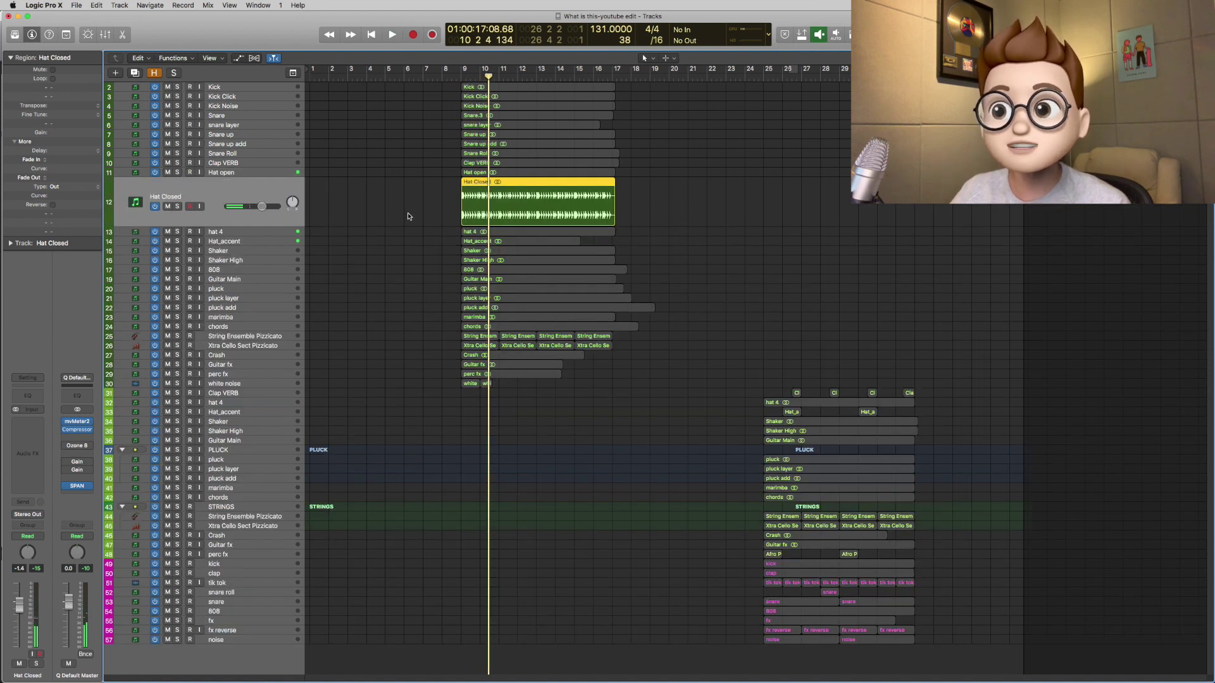
key("super+Right")
left_click(447, 79)
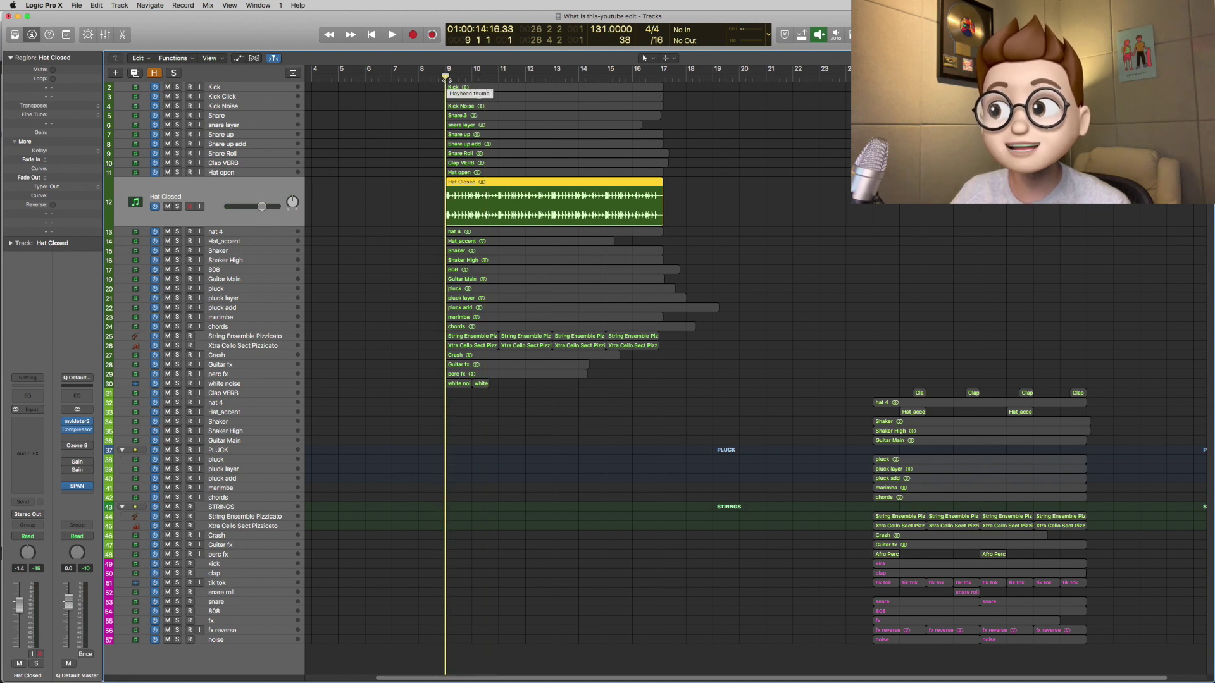
key("space")
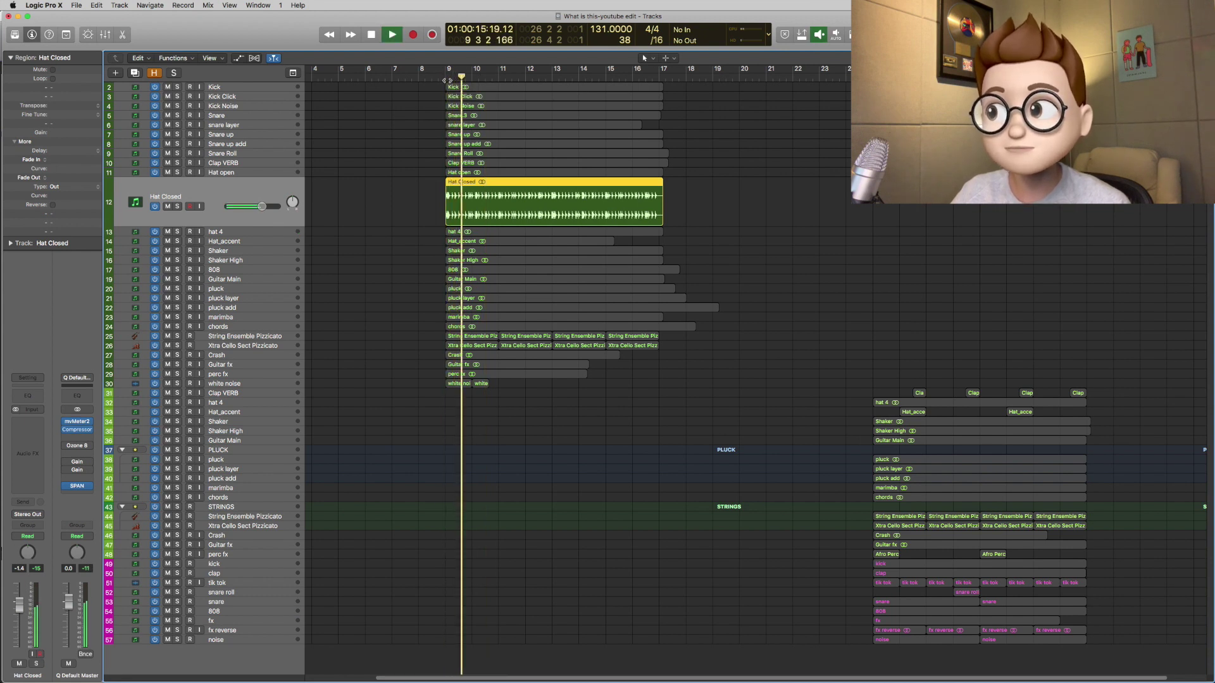
key("space")
- Listen to the hat 4 region on track 13 soloed from bar 9, and turn off the automatic track zoom
left_click(257, 228)
left_click(448, 81)
key("space")
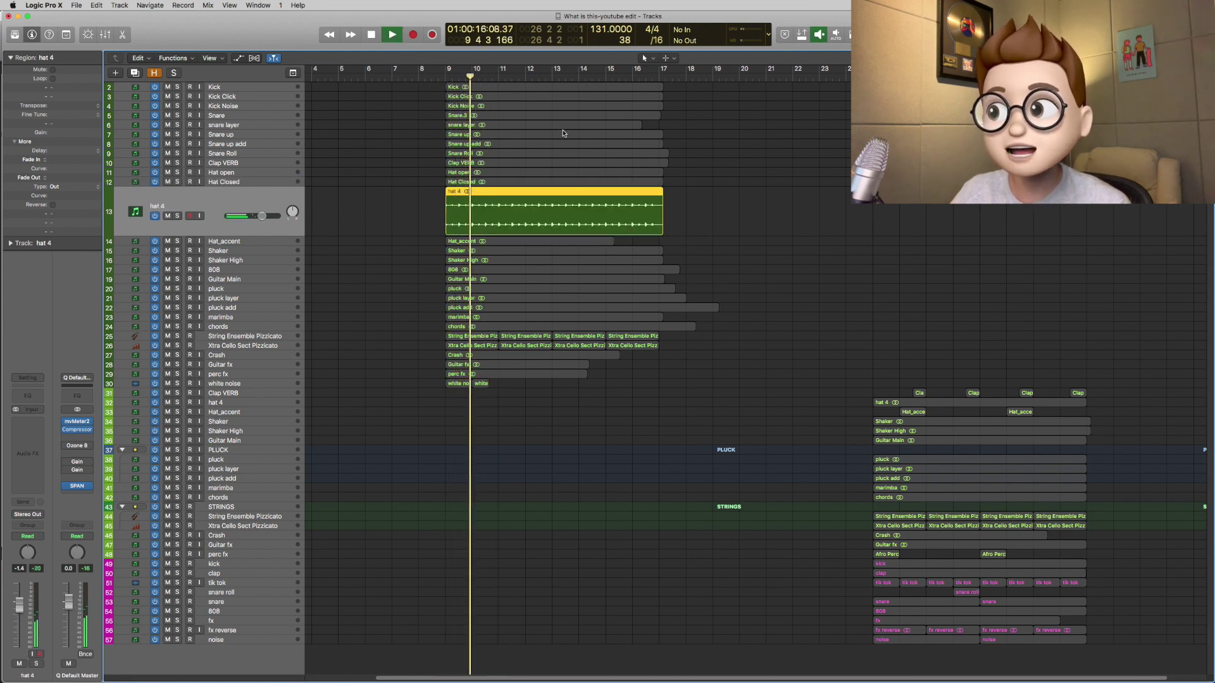
key("space")
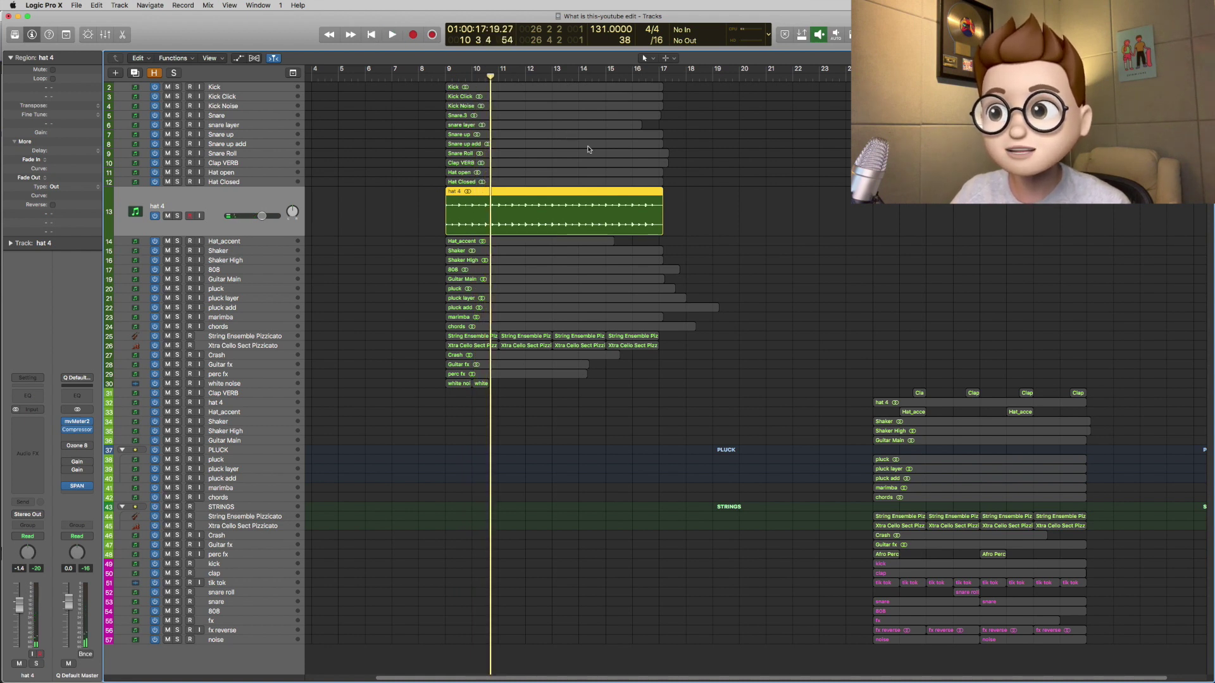
key("ctrl+z")
- Highlight the remake's regions on tracks 31 to 57, and single out the Hat Closed region and the tik tok regions on track 51
left_click_drag(835, 245, 1120, 640)
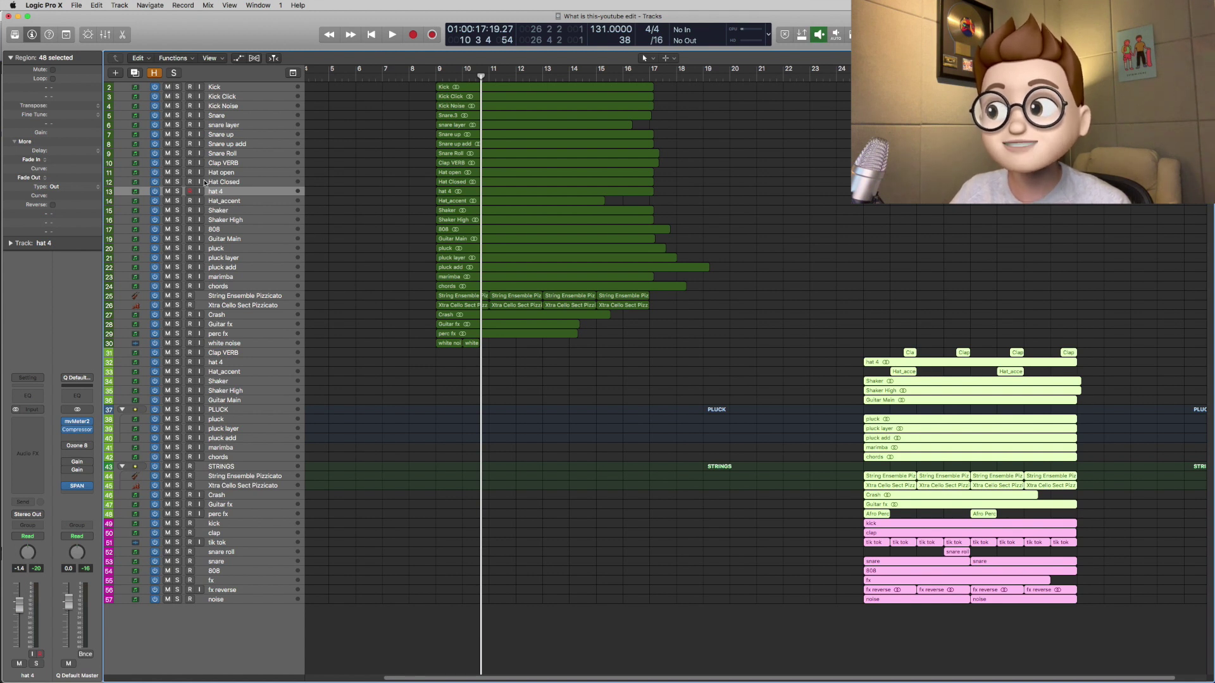
left_click(228, 184)
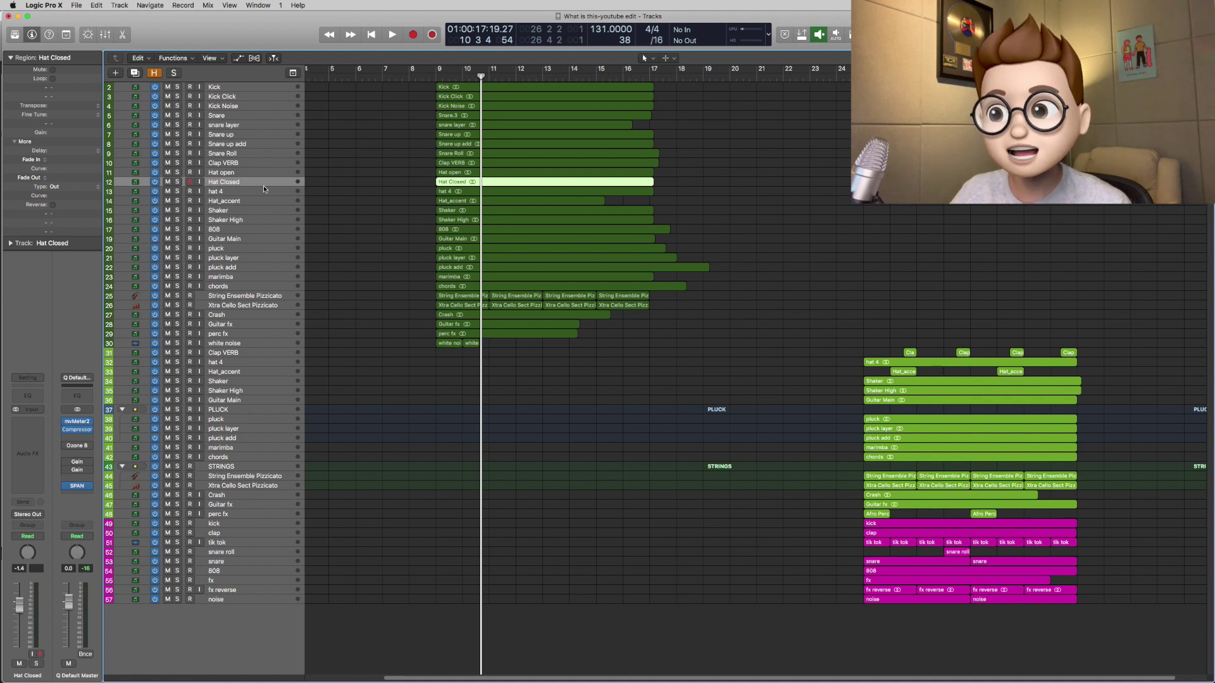
left_click_drag(841, 539, 1127, 546)
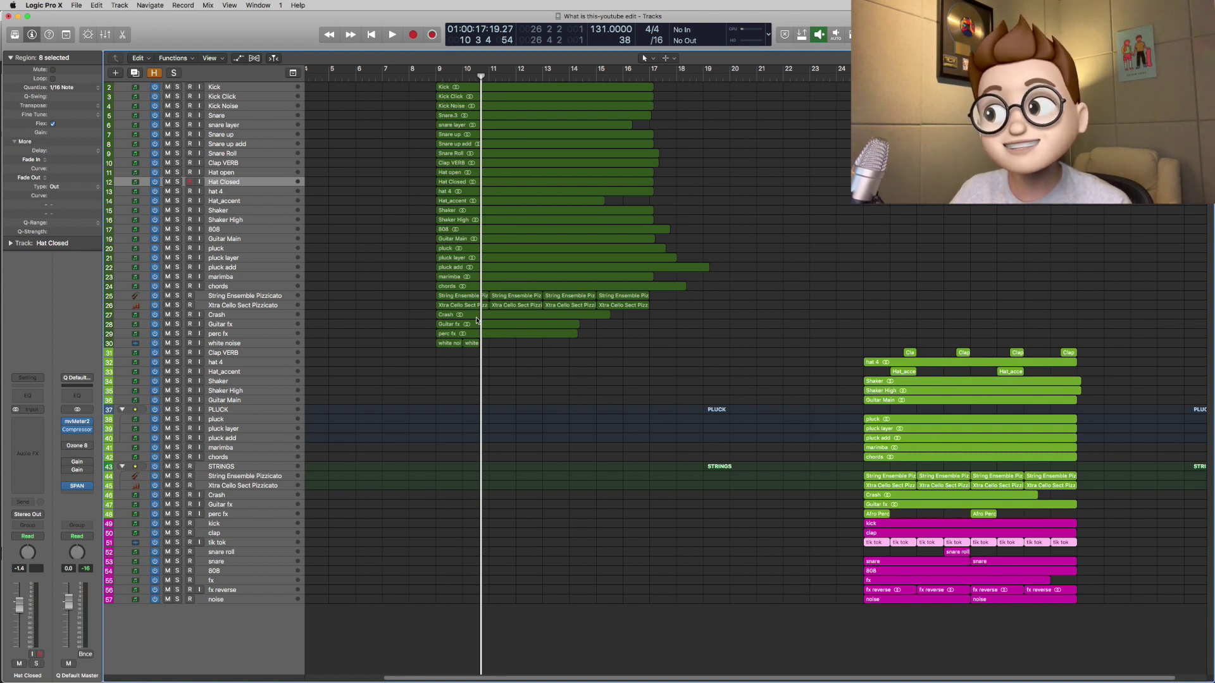
- Replay the original hat 4 region on track 13 soloed from bar 9 with its waveform enlarged
left_click(251, 192)
key("ctrl+z")
left_click(437, 78)
key("space")
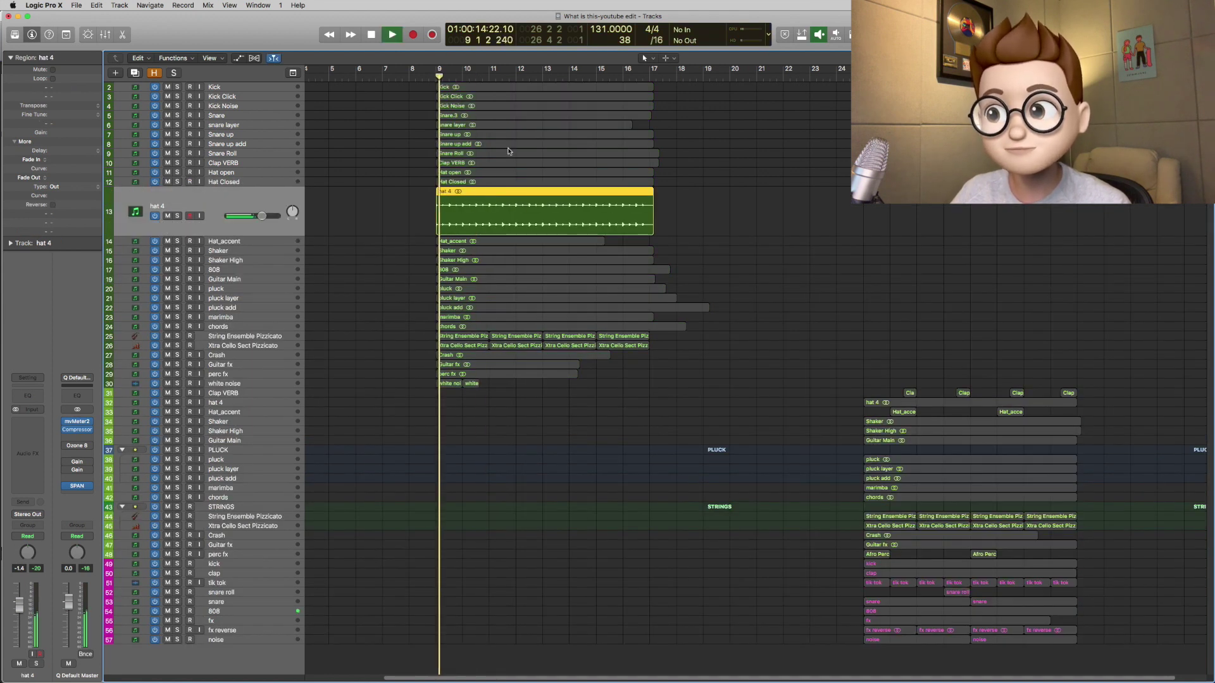
key("space")
- Listen to the remake's hat 4 on track 32 soloed from bar 25, comparing it with its Channel EQ bypassed and active
left_click(266, 403)
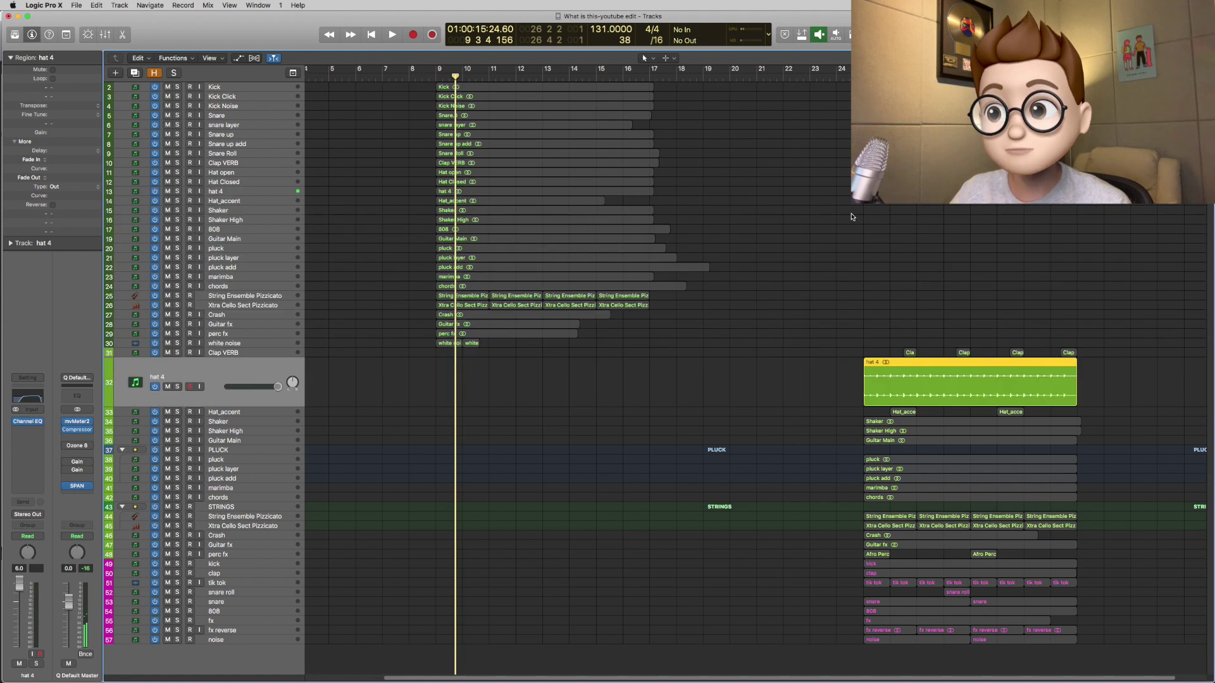
key("shift+space")
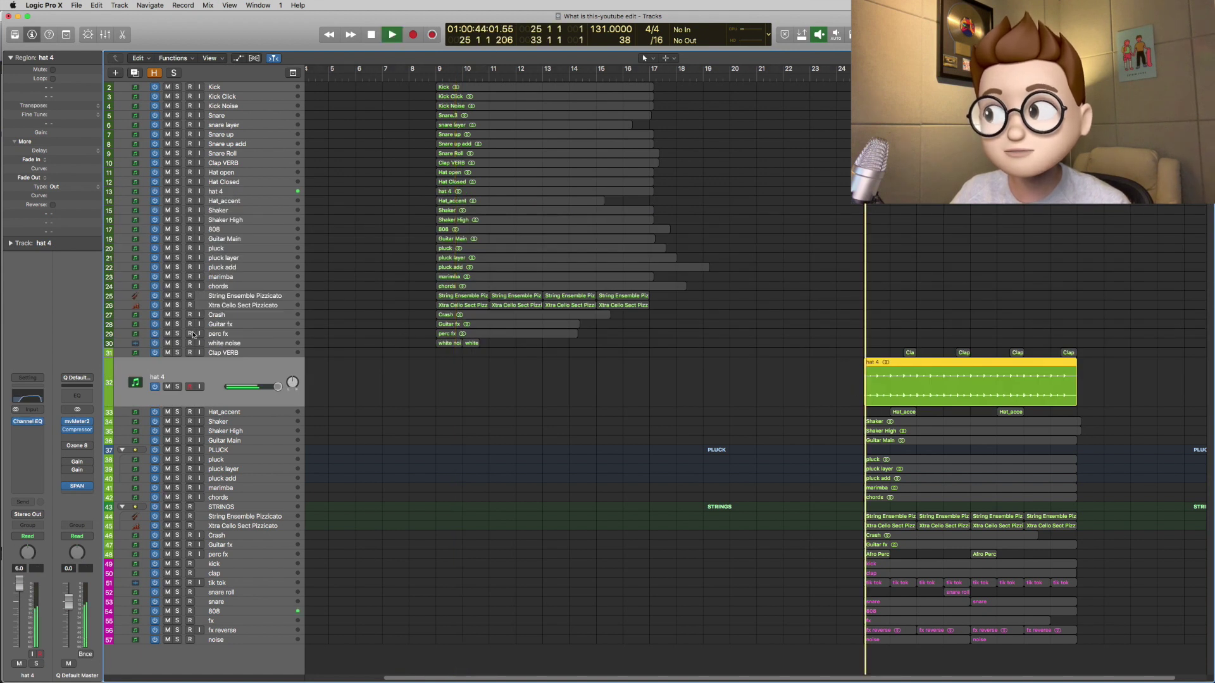
left_click(28, 422)
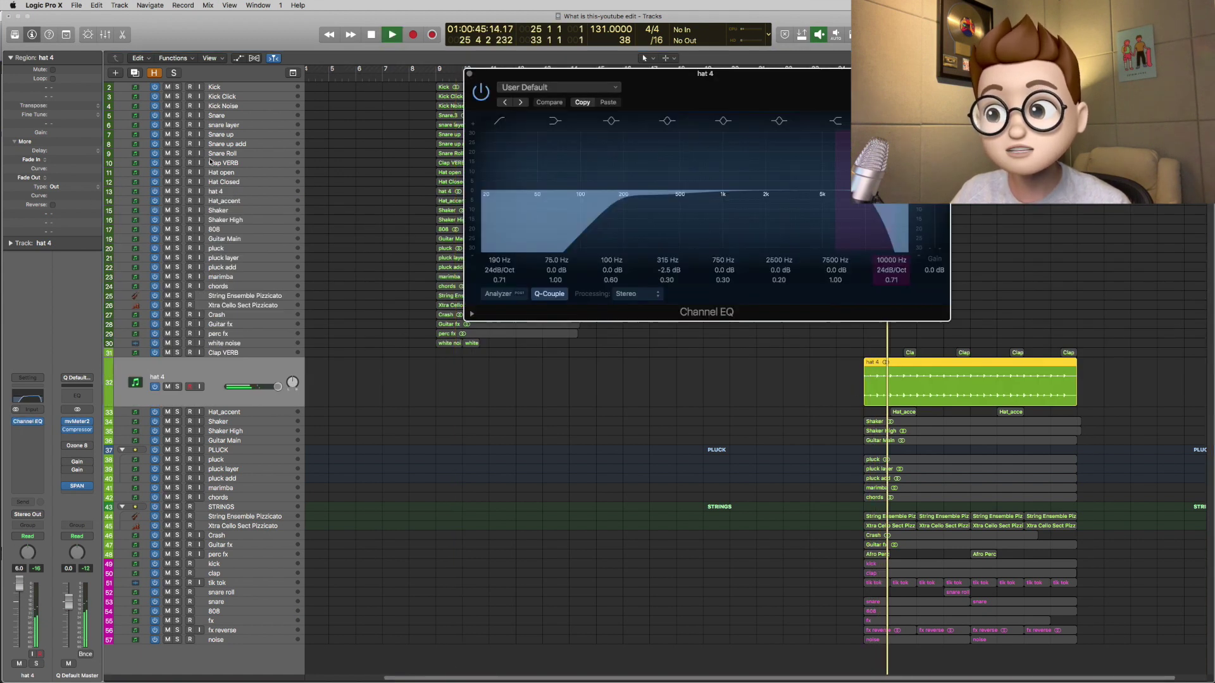
left_click(482, 93)
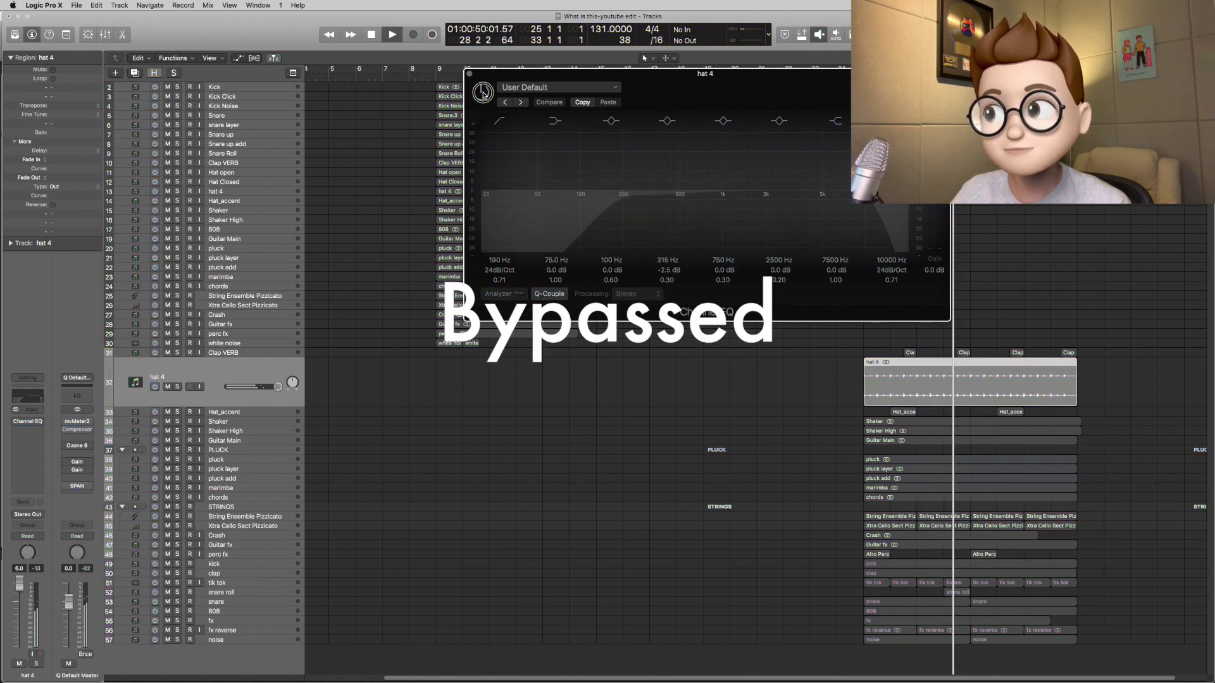
left_click(482, 93)
key("space")
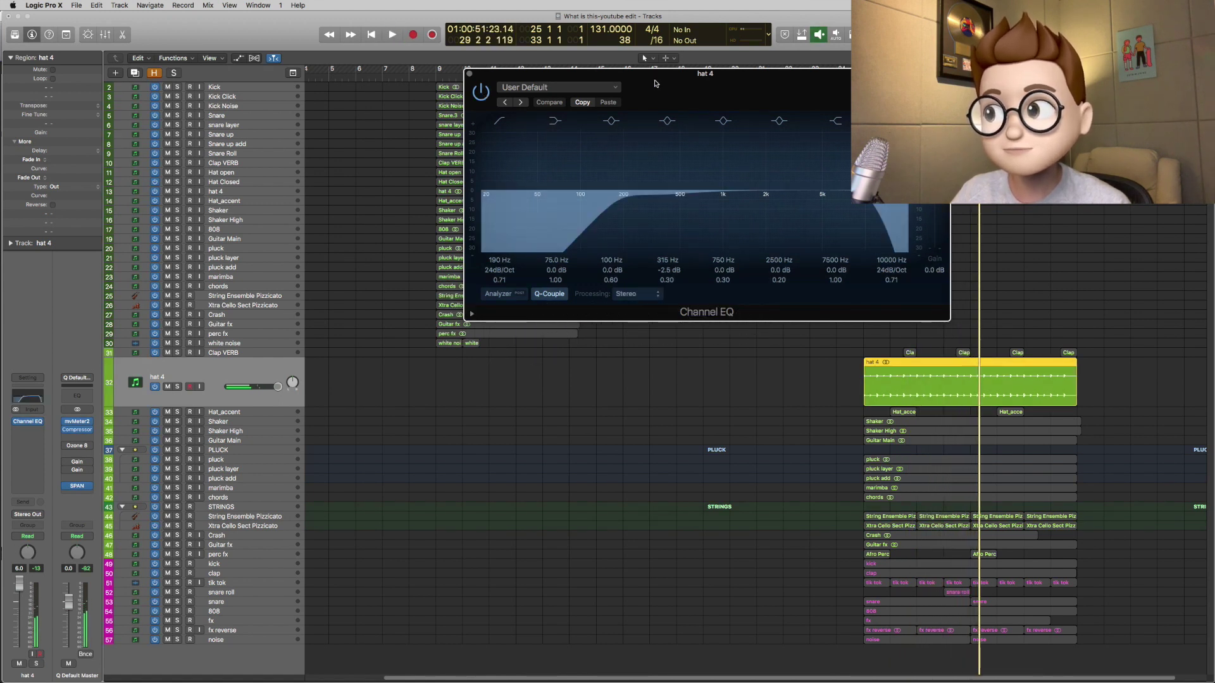
left_click(469, 73)
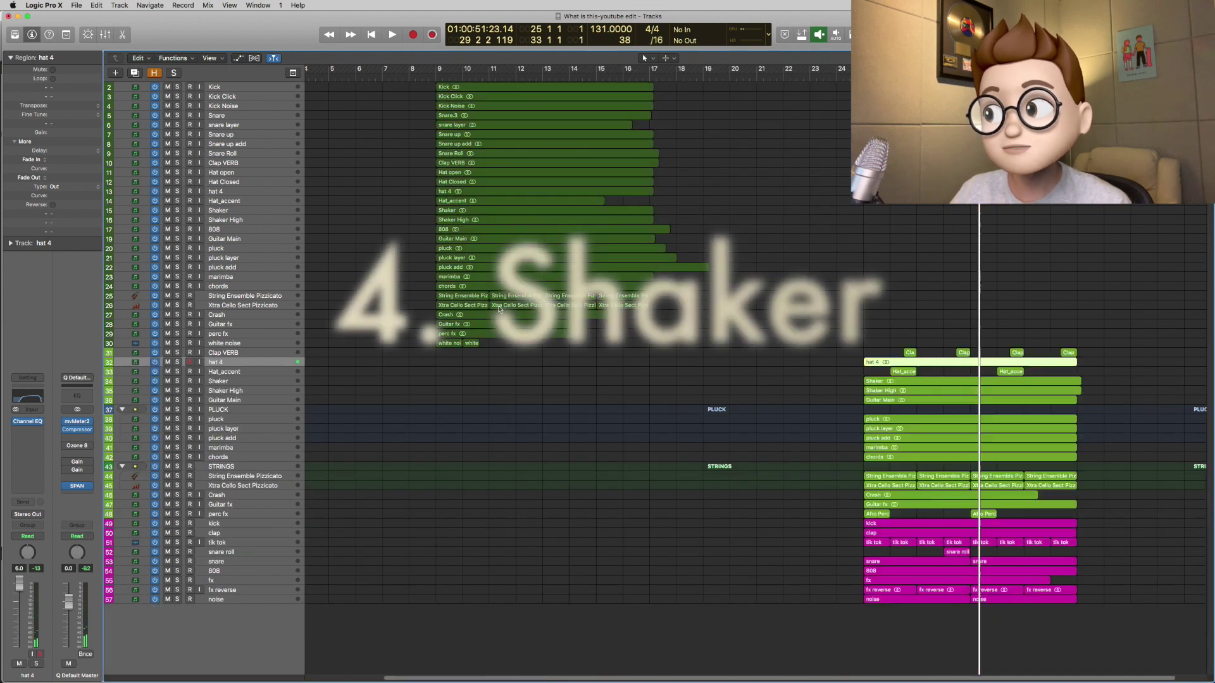
- Cycle bars 9 to 17 around the original Shaker and Shaker High regions on tracks 15 and 16 and play them soloed together
left_click(251, 211)
left_click(252, 221, "shift")
left_click(451, 213)
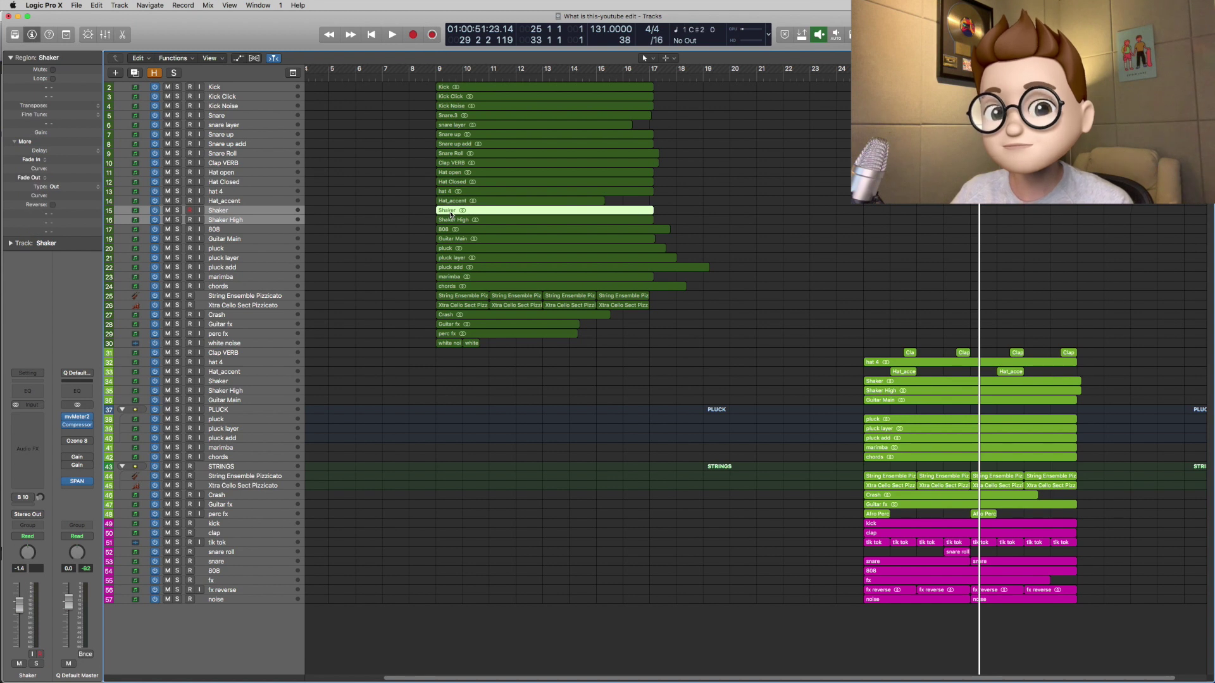
key("super+u")
left_click(453, 221, "shift")
key("ctrl+s")
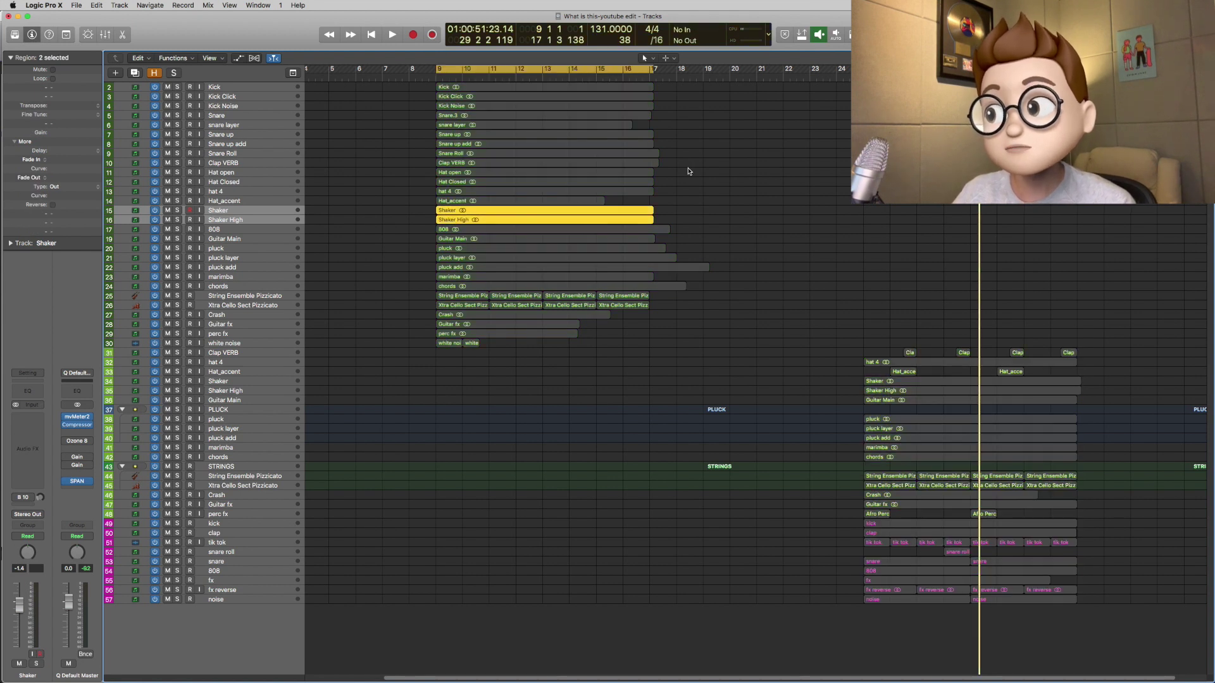
key("space")
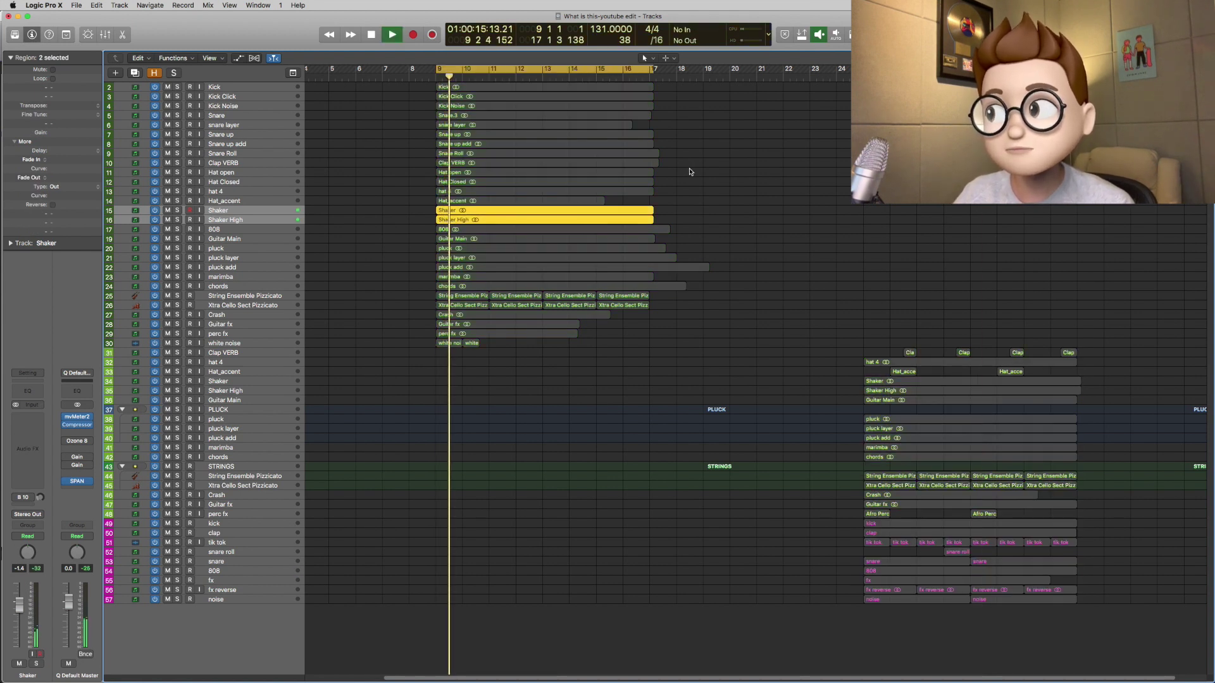
- Listen to the original Shaker and Shaker High regions soloed one after the other, and end the solo playback
left_click(191, 212)
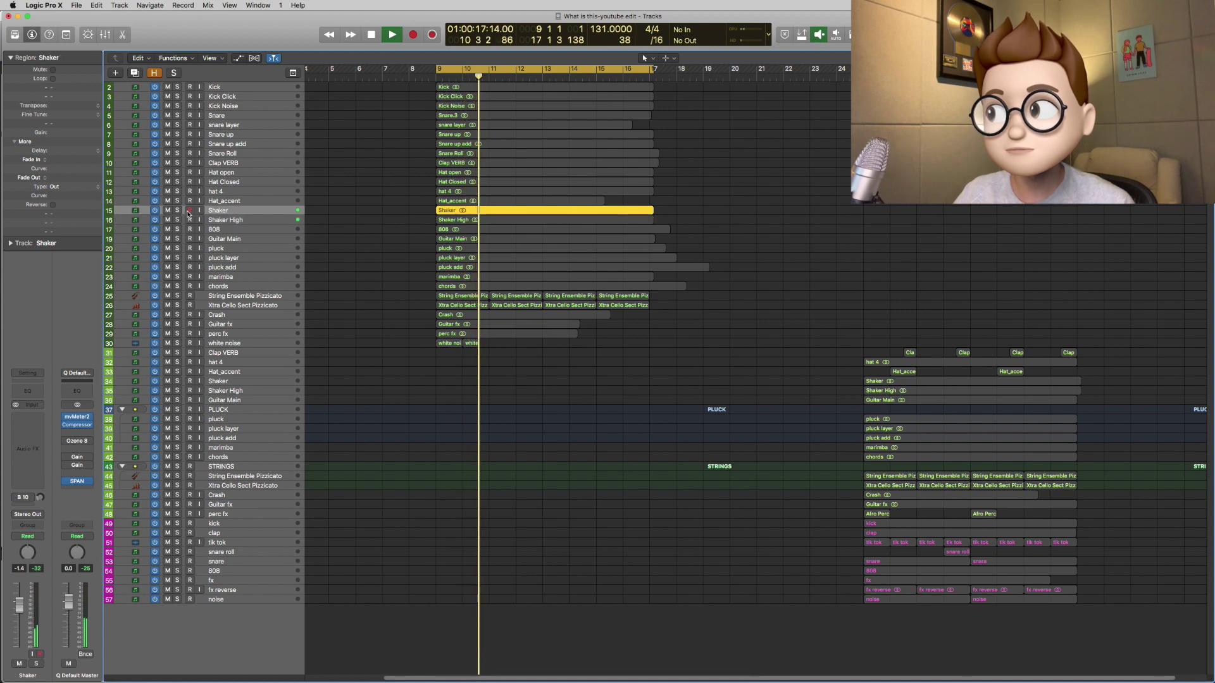
left_click(193, 221)
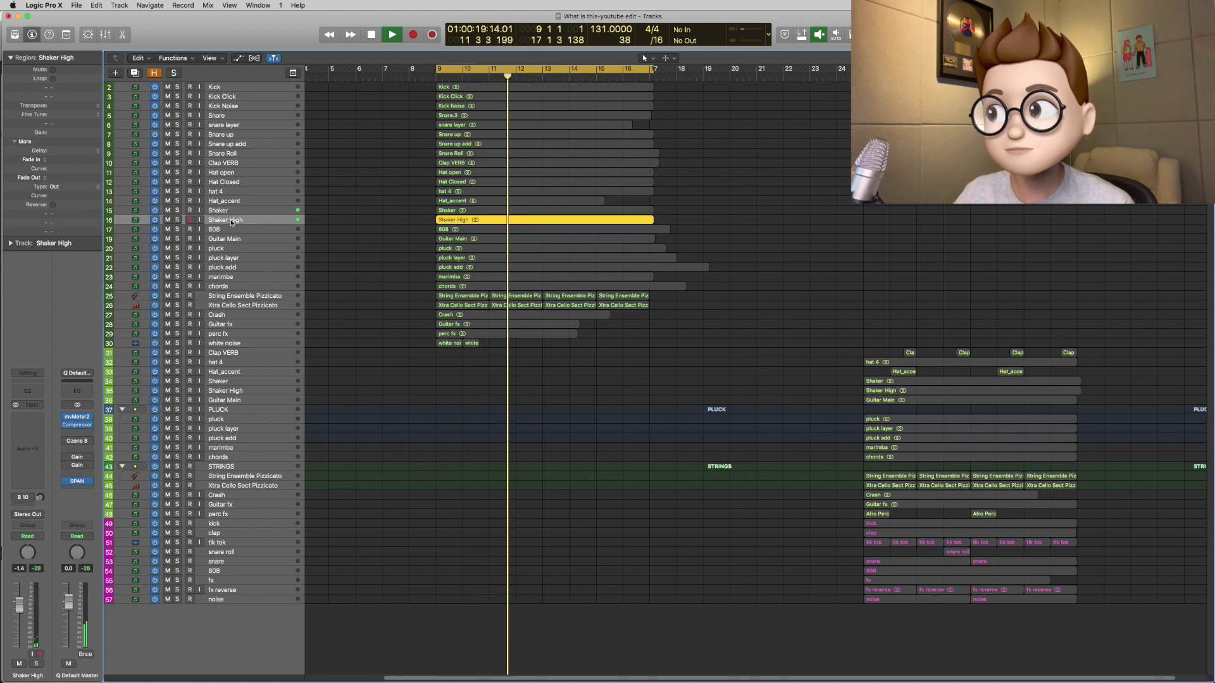
key("Return")
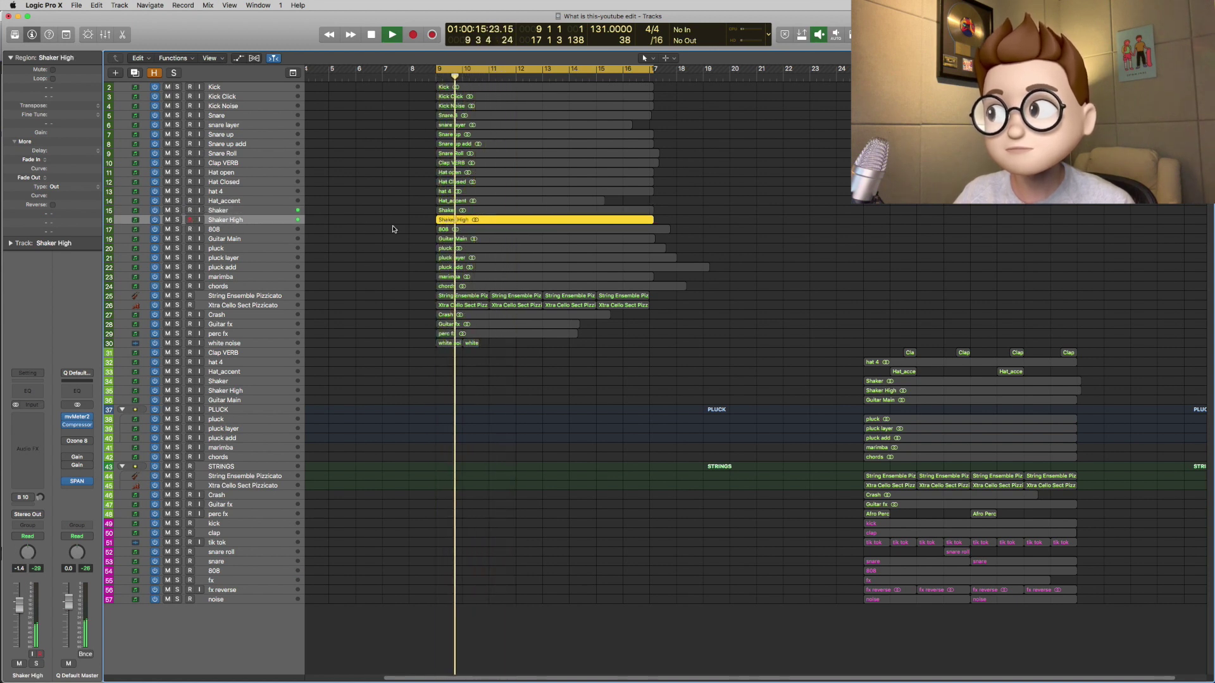
key("space")
key("s")
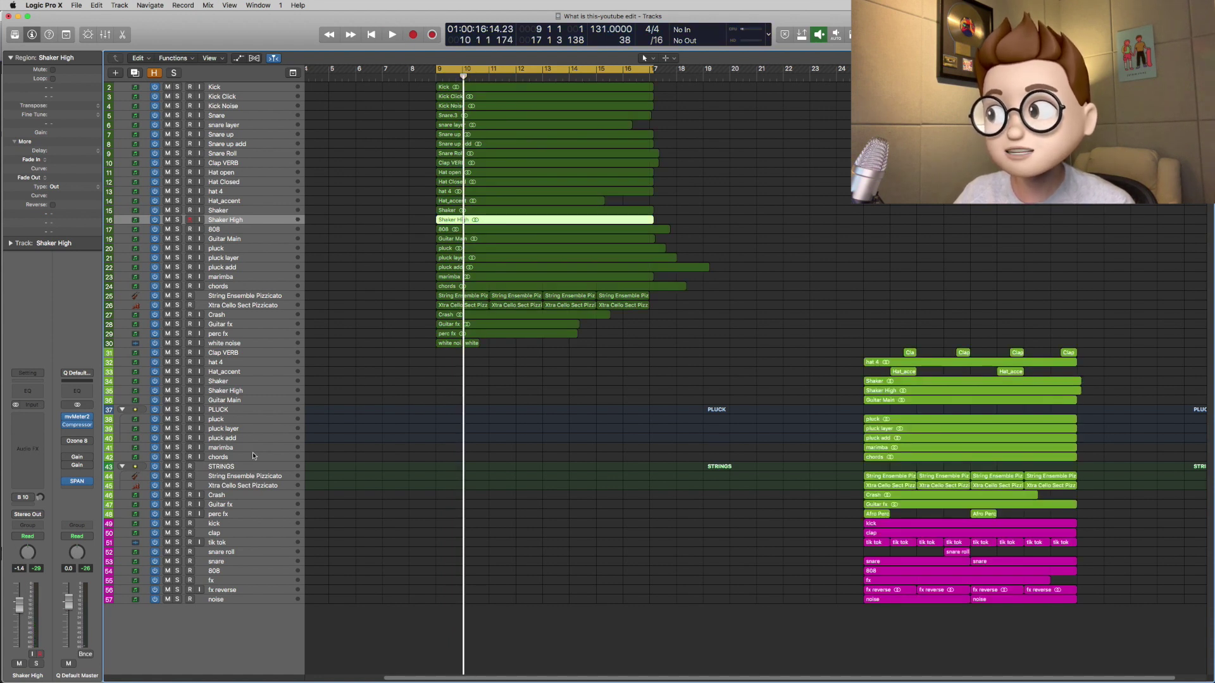
- Cycle bars 25 to 33 around the remake's Shaker and Shaker High regions on tracks 34 and 35 and play them soloed together
left_click(247, 392)
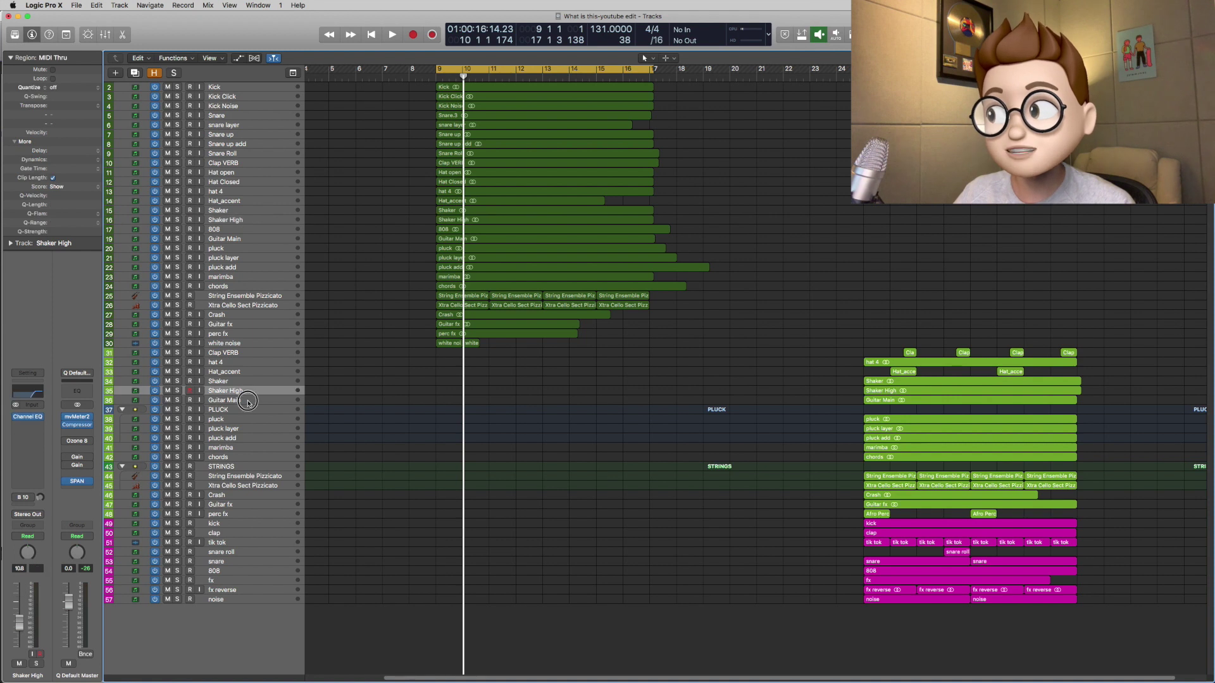
left_click(247, 383)
left_click(247, 390, "shift")
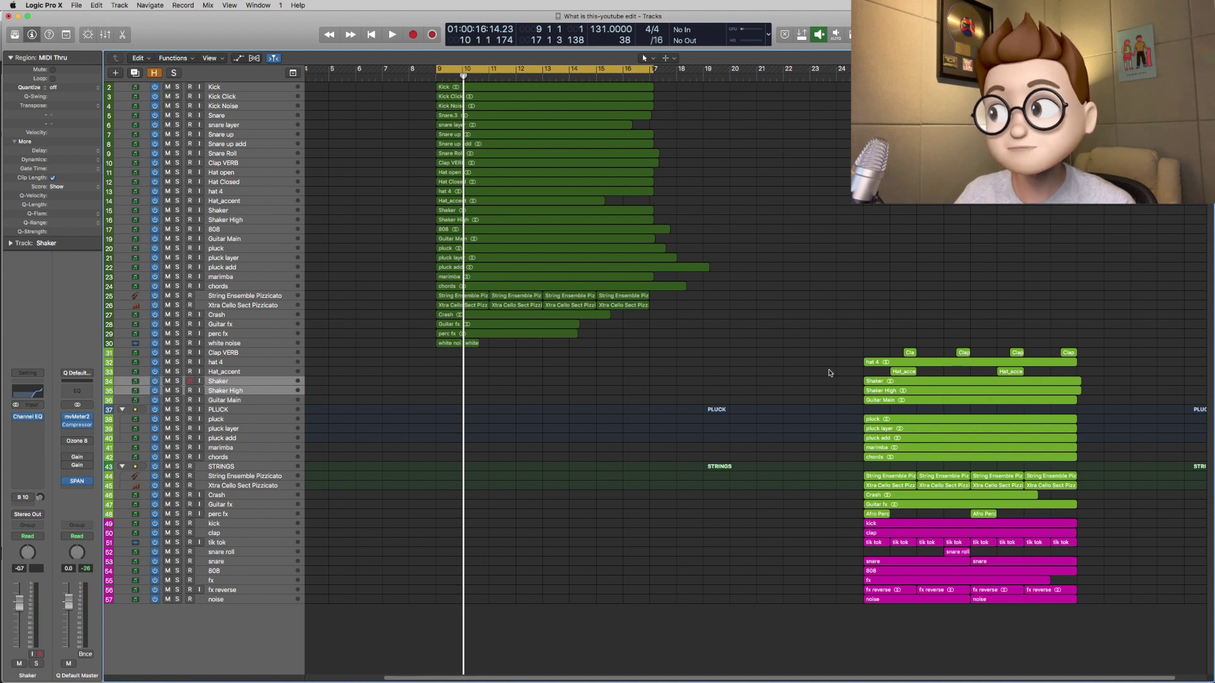
left_click(877, 391)
key("super+u")
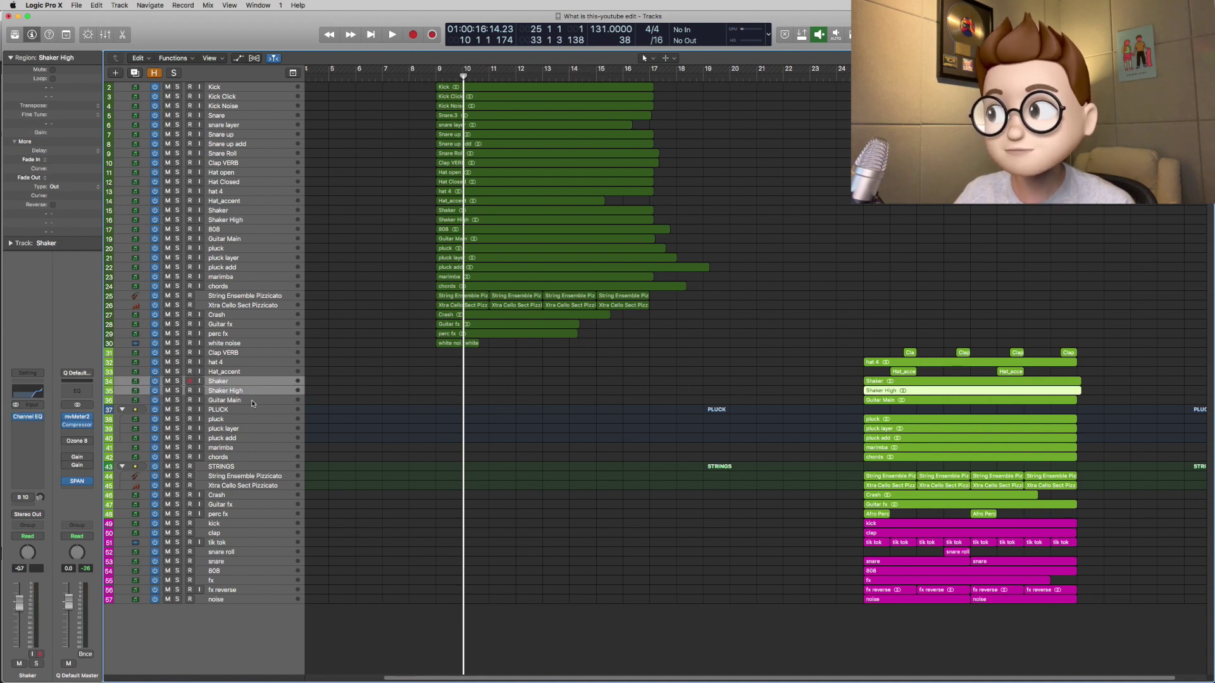
left_click(247, 381)
left_click(246, 391, "shift")
key("ctrl+s")
key("space")
scroll(845, 336, "right", 2)
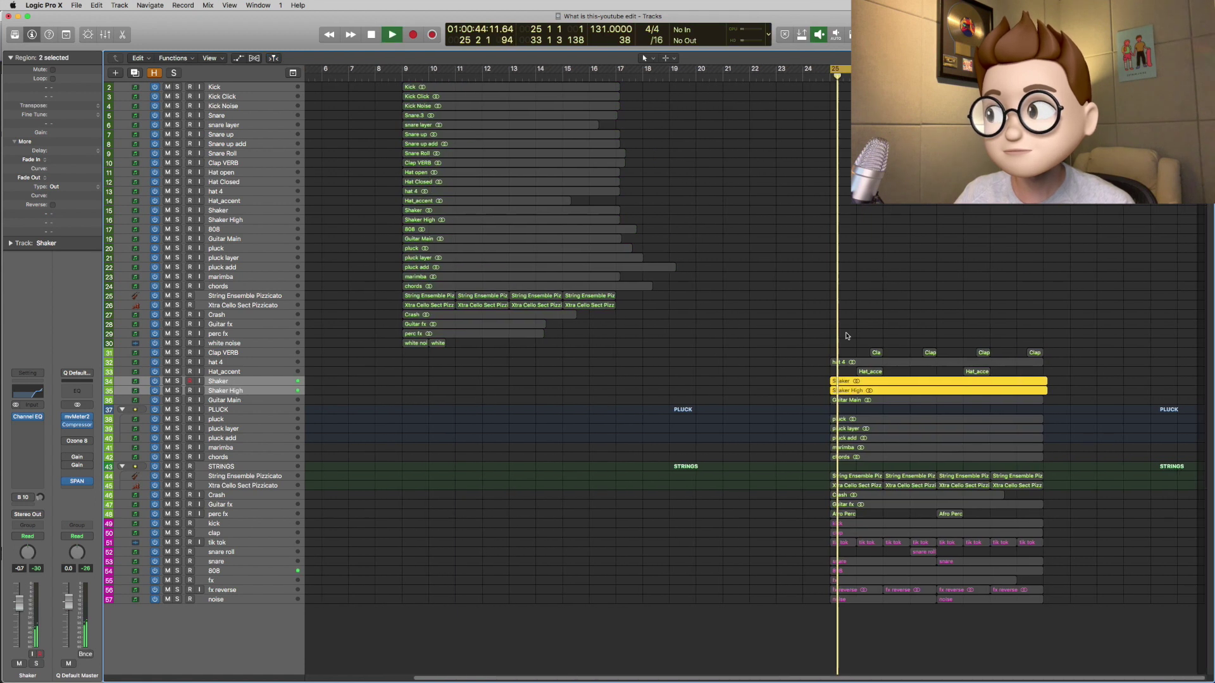
- Open the Channel EQ on the remake's Shaker track 34 and compare the sound with it bypassed and active
left_click(79, 405)
left_click(43, 59)
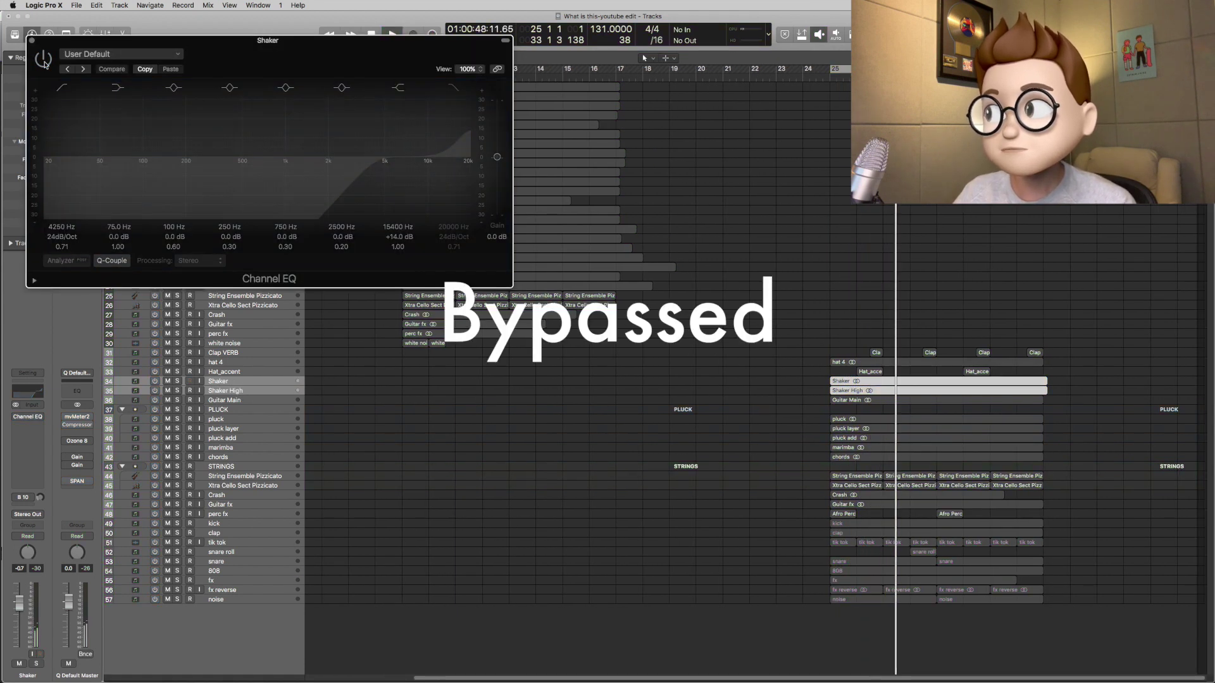
left_click(44, 60)
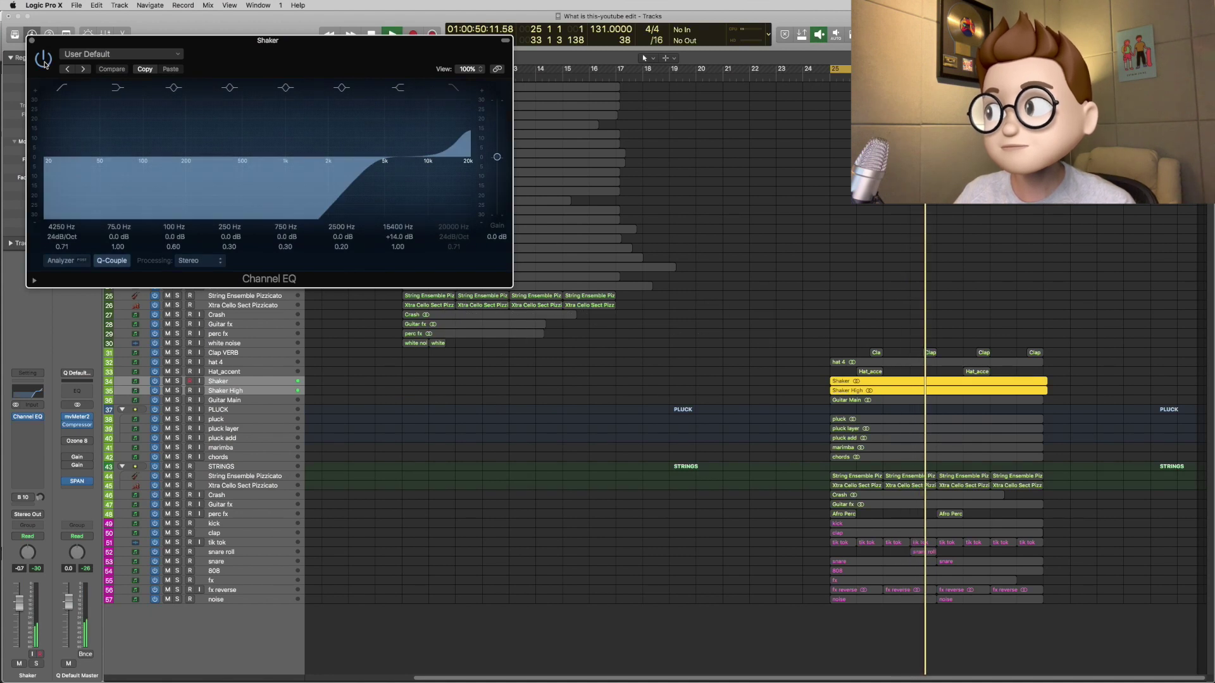
left_click(43, 59)
left_click(43, 59)
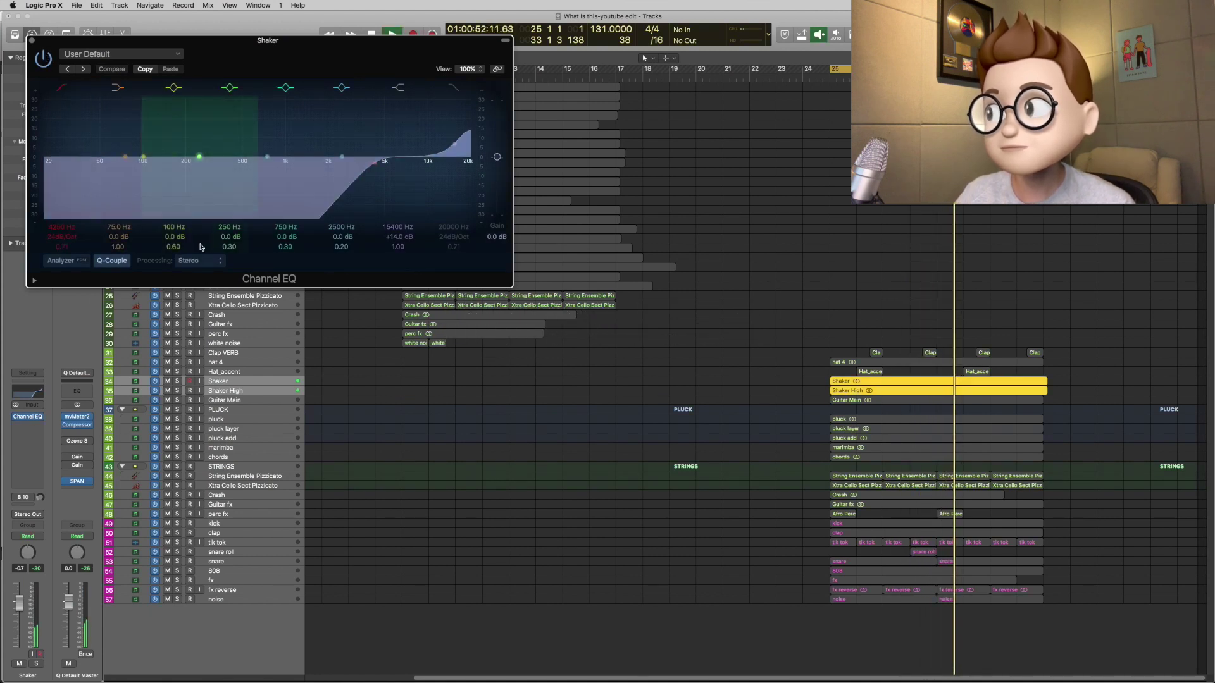
- Compare the remake's Shaker High on track 35 with its Channel EQ bypassed and active, and hide the plug-in window
left_click(241, 389)
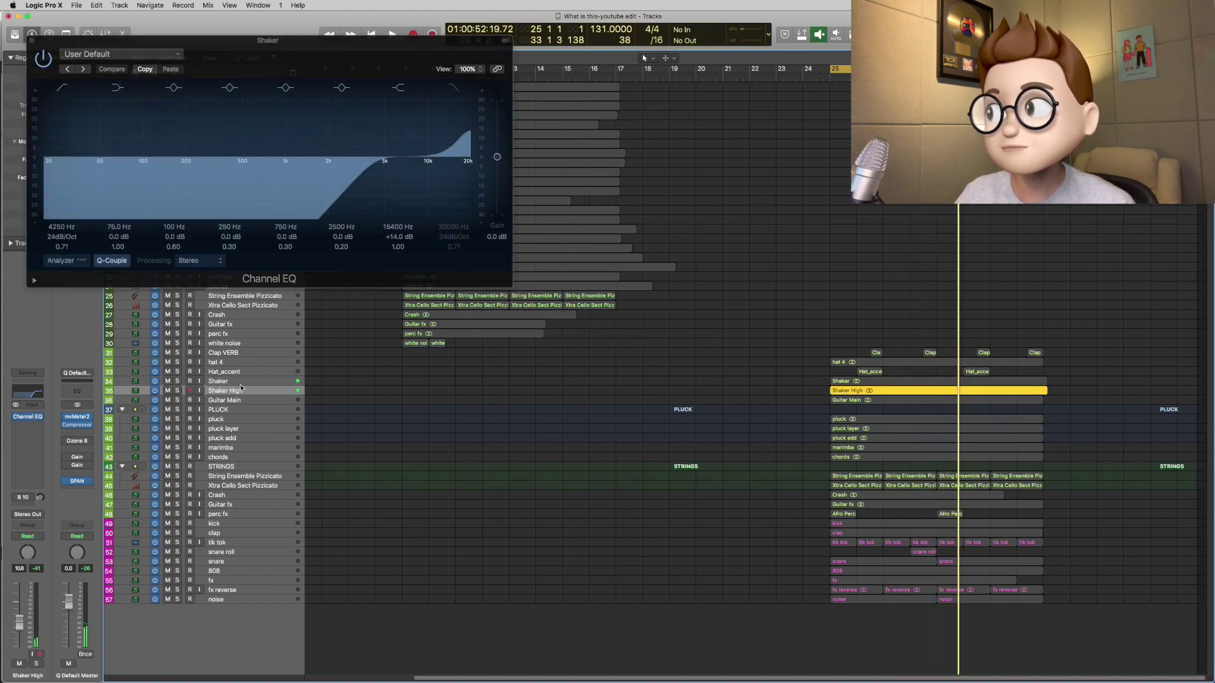
left_click(18, 417)
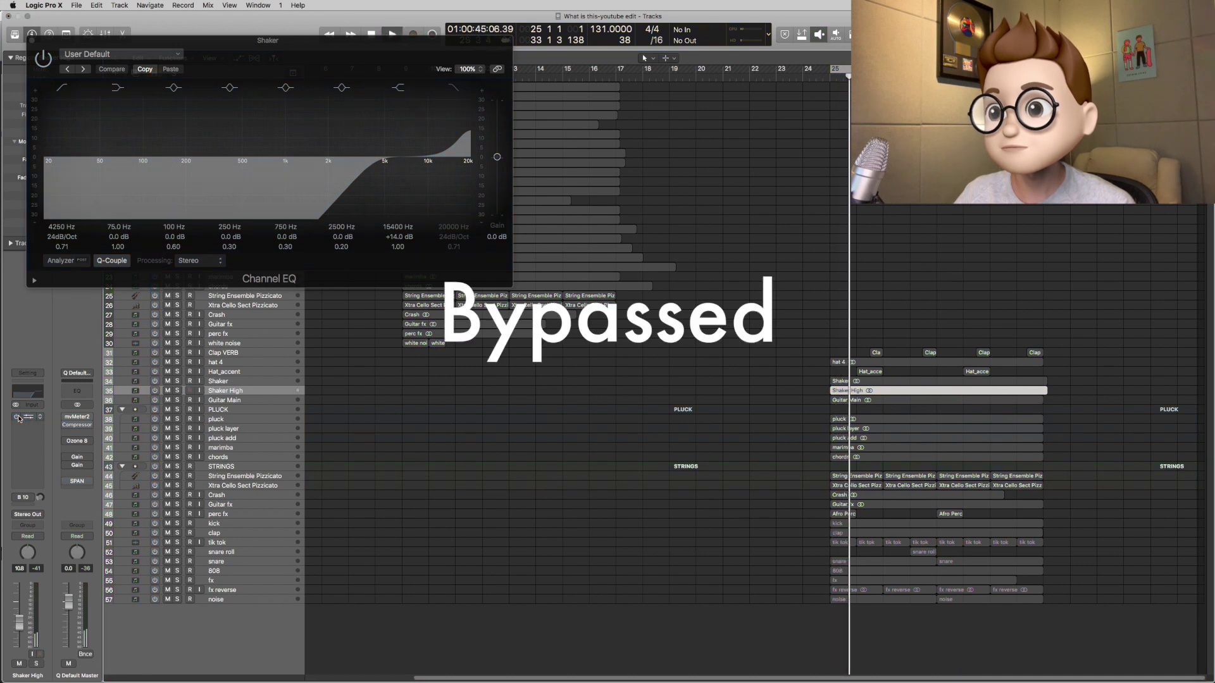
left_click(18, 417)
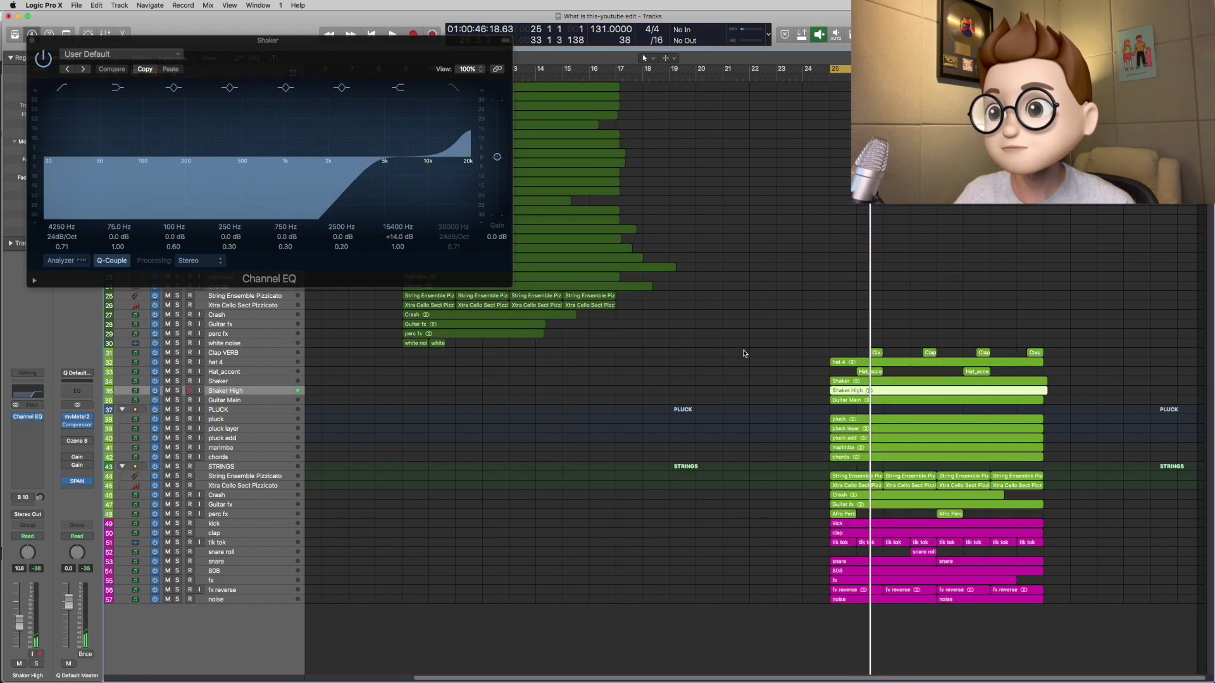
key("v")
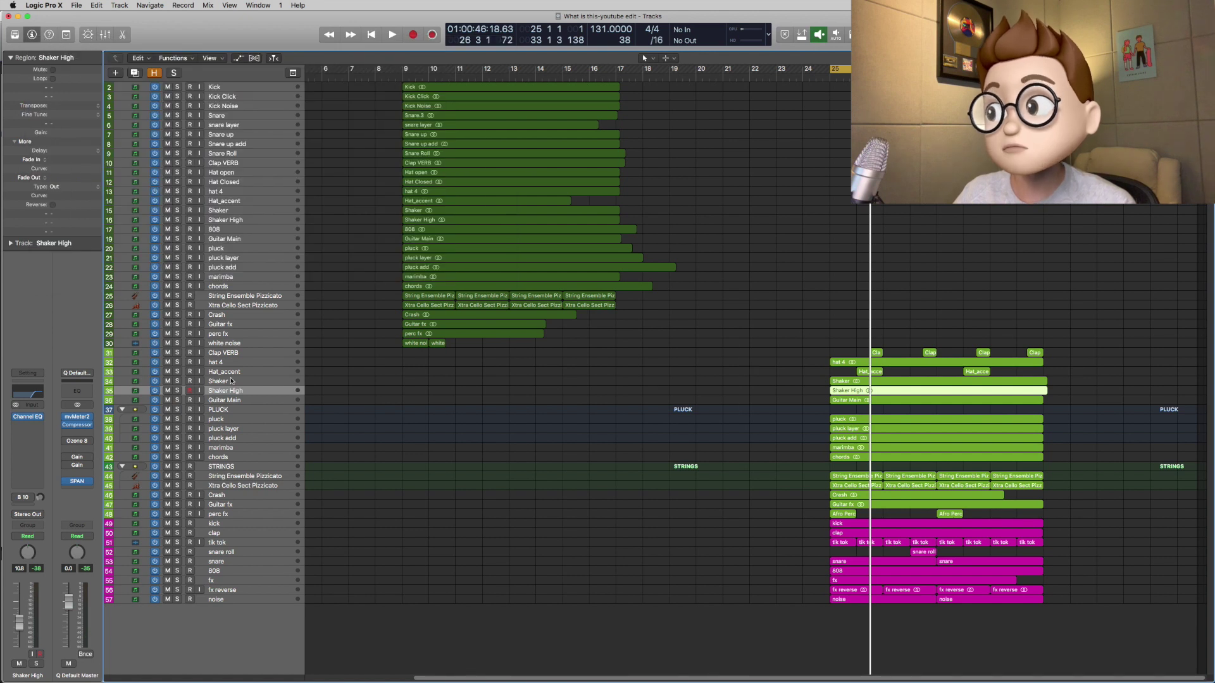
- Solo the remake's Shaker High with its Clap VERB, hat 4, kick, clap, tik tok, snare roll and snare tracks and listen to them together
left_click(177, 391)
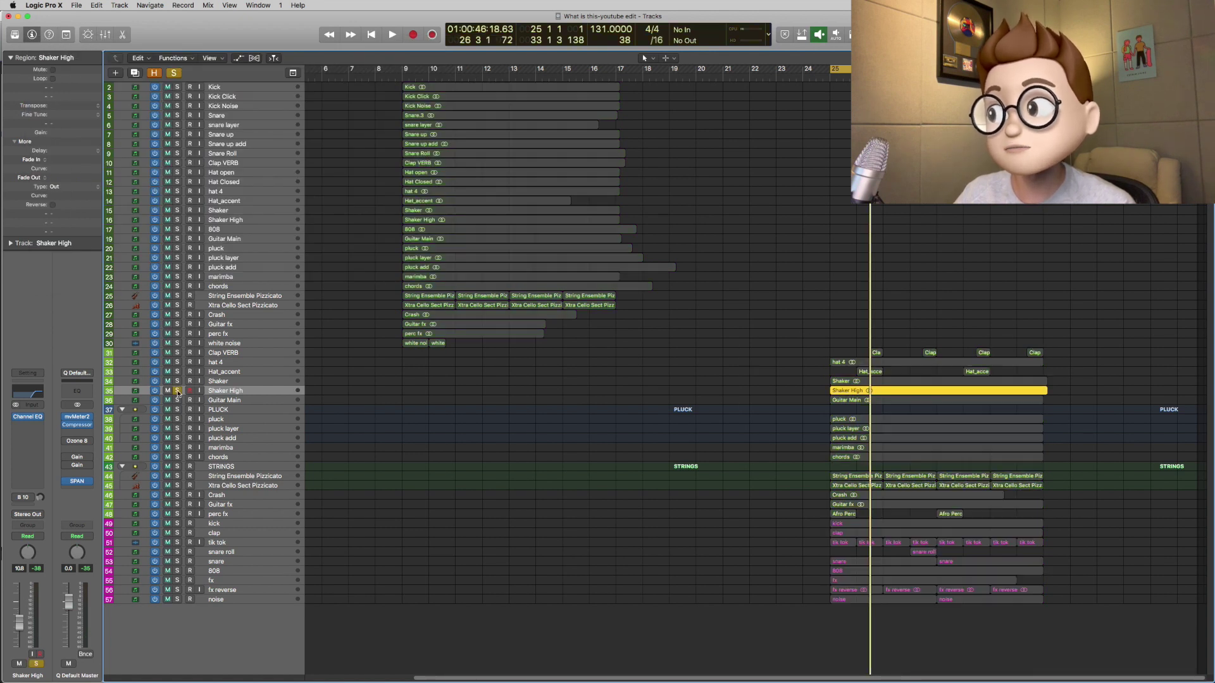
key("space")
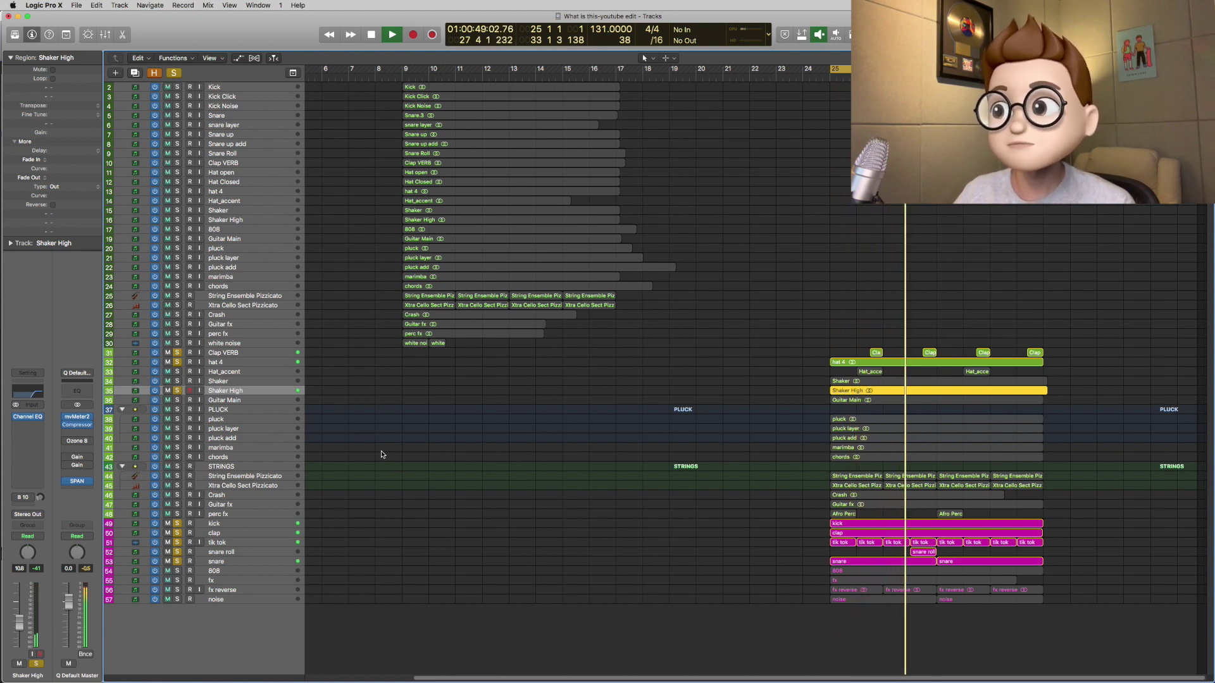
key("space")
- Add the remake's Hat_accent track 33 to the soloed tracks, inspect the original Hat_accent on track 14, and replay the remake's drums
left_click(254, 373)
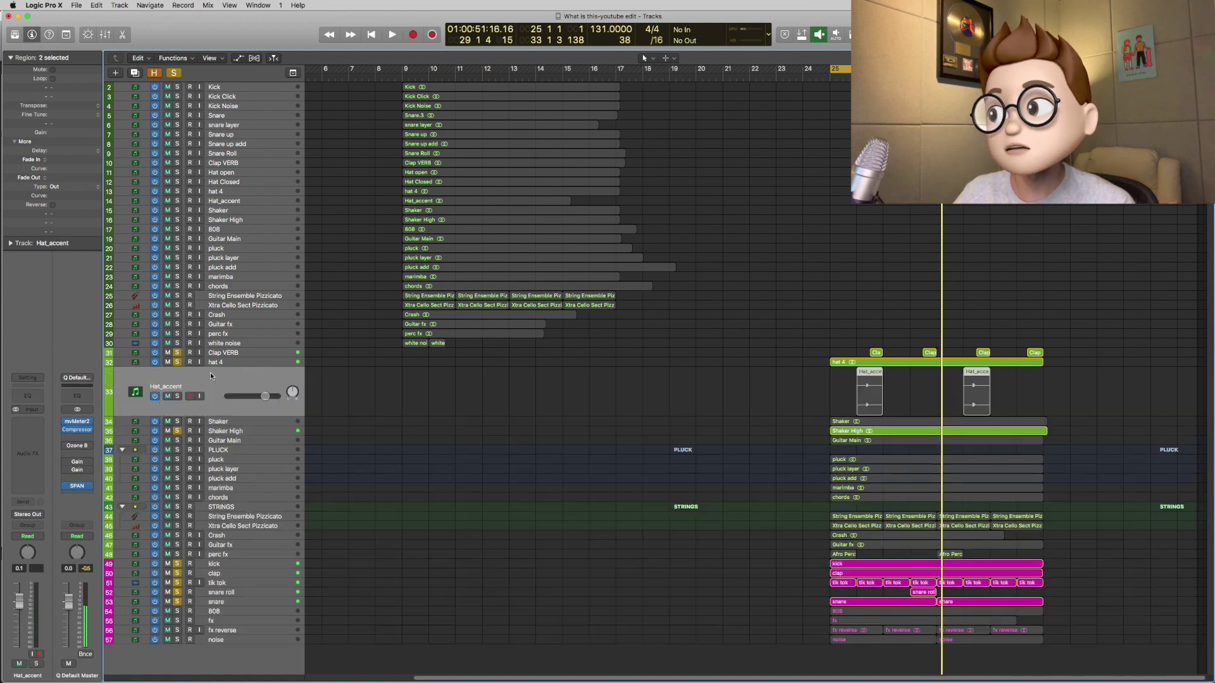
left_click(177, 396)
left_click(257, 199)
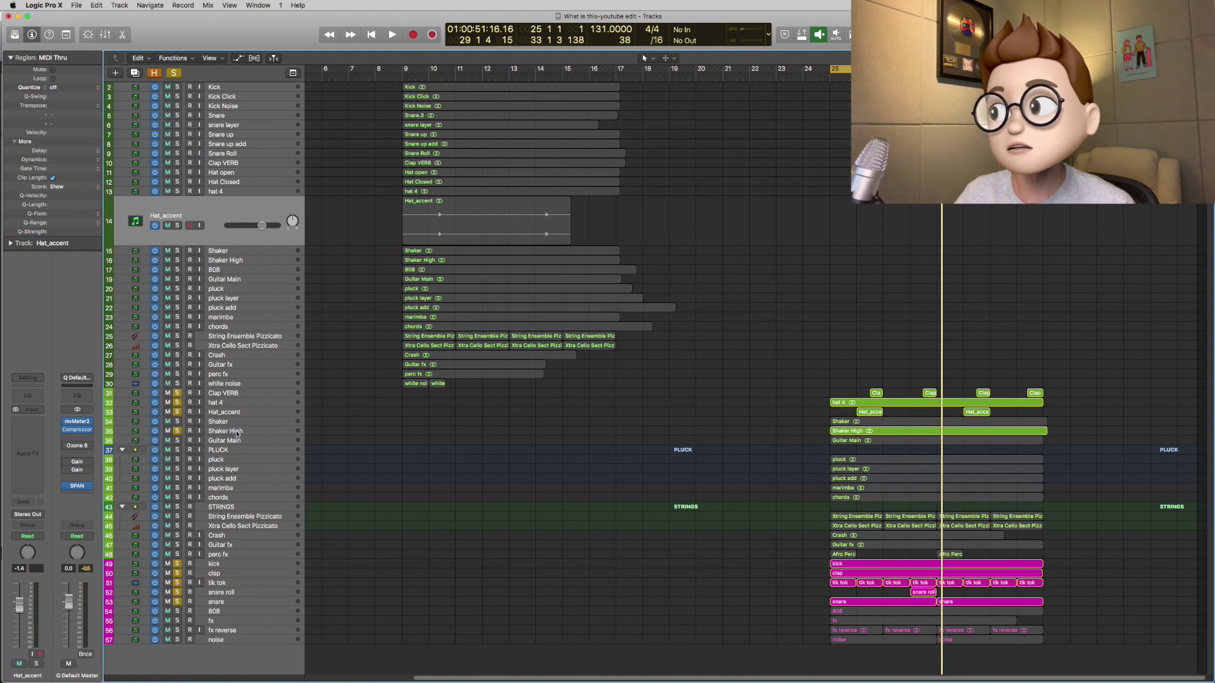
left_click(241, 417)
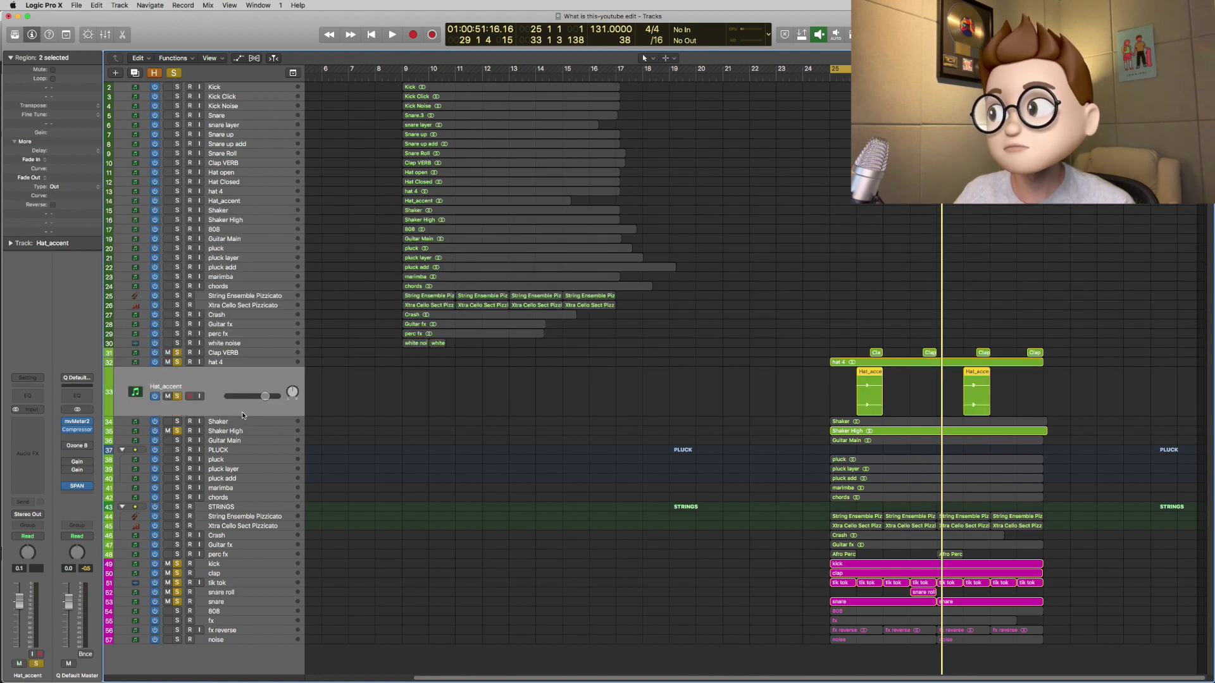
key("space")
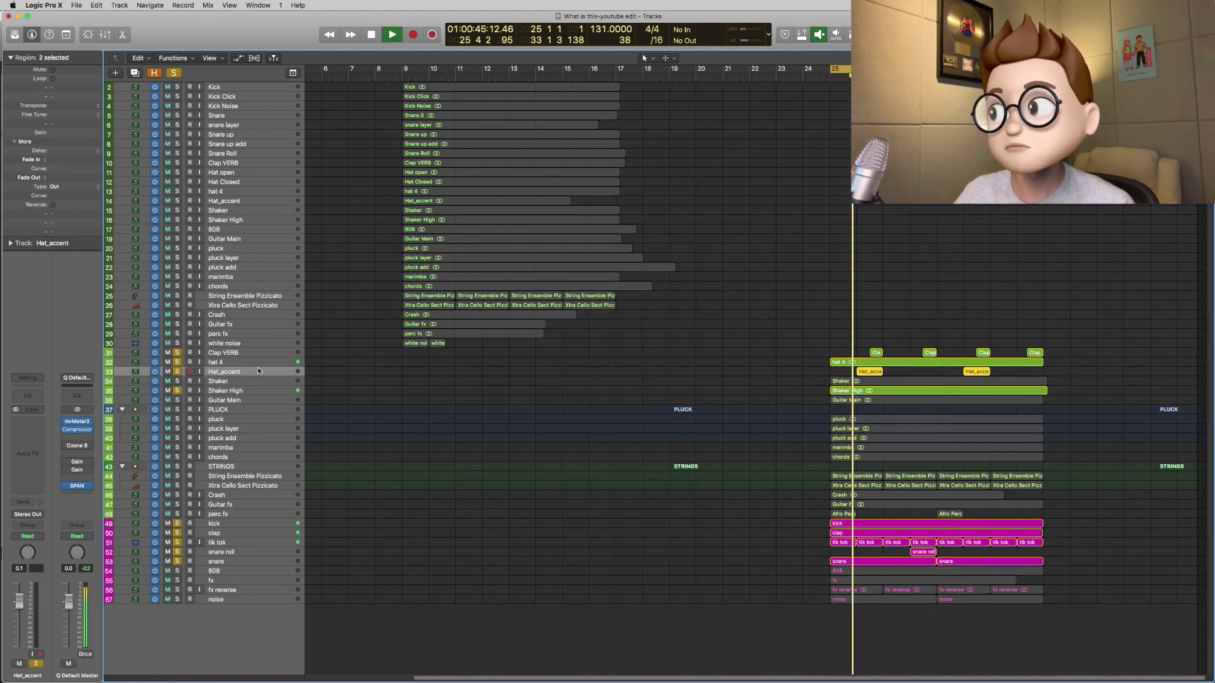
- Add the remake's Shaker track 34 to the soloed drums and listen to the full percussion groove
left_click(177, 381)
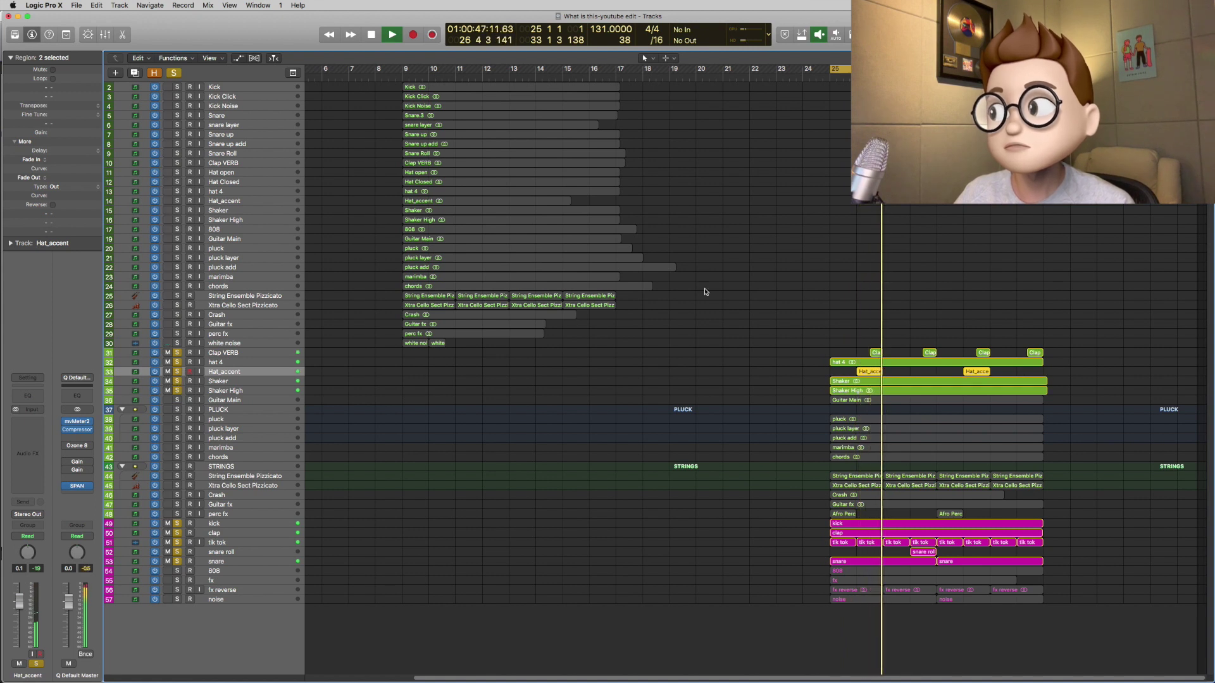
key("space")
left_click(862, 248)
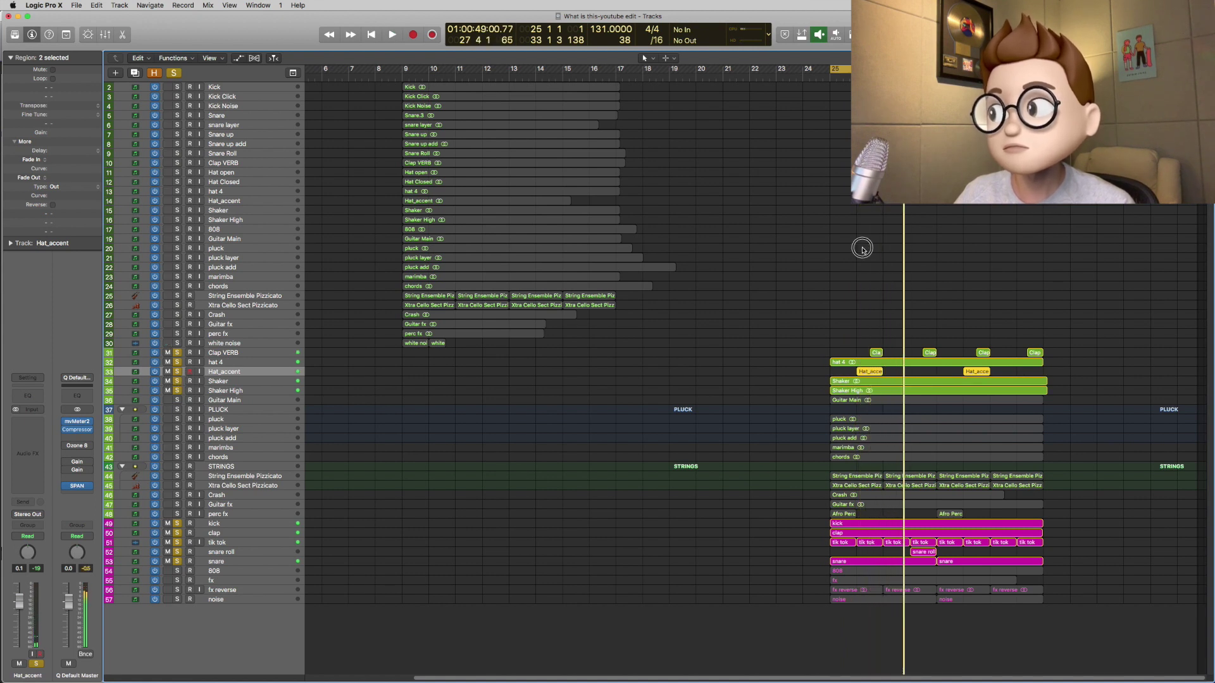
key("space")
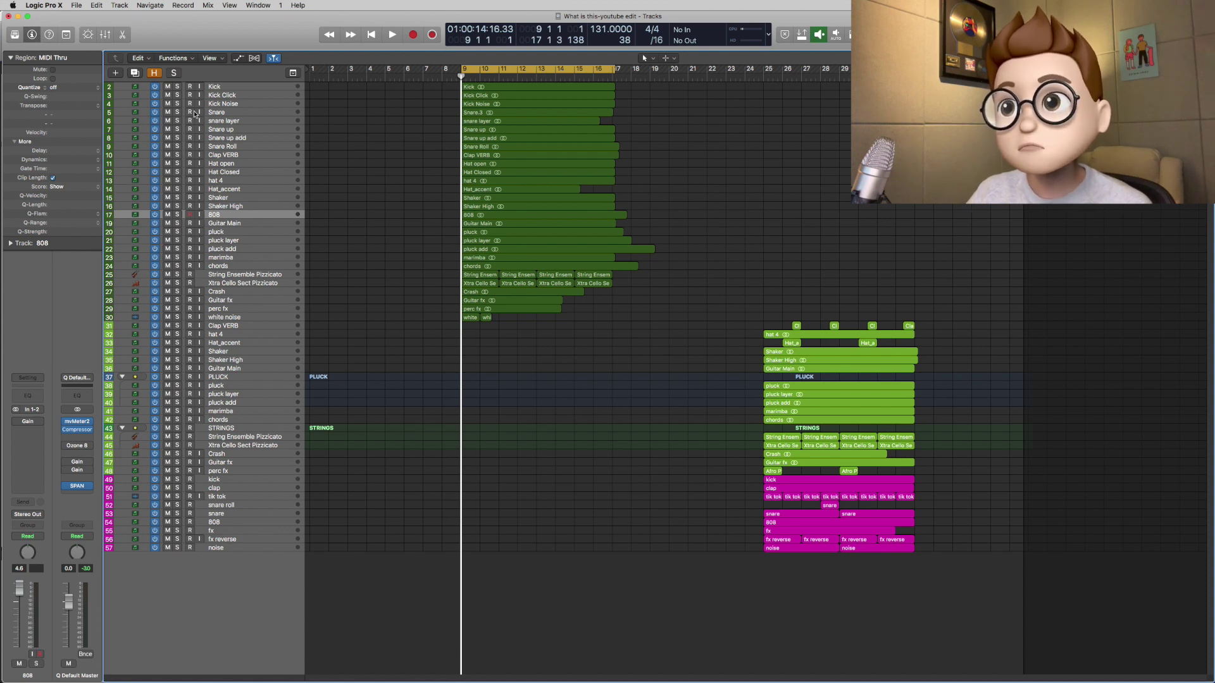
- Solo the original tracks 2 to 17, from Kick through 808, and play them together from bar 9
left_click_drag(179, 88, 178, 215)
key("space")
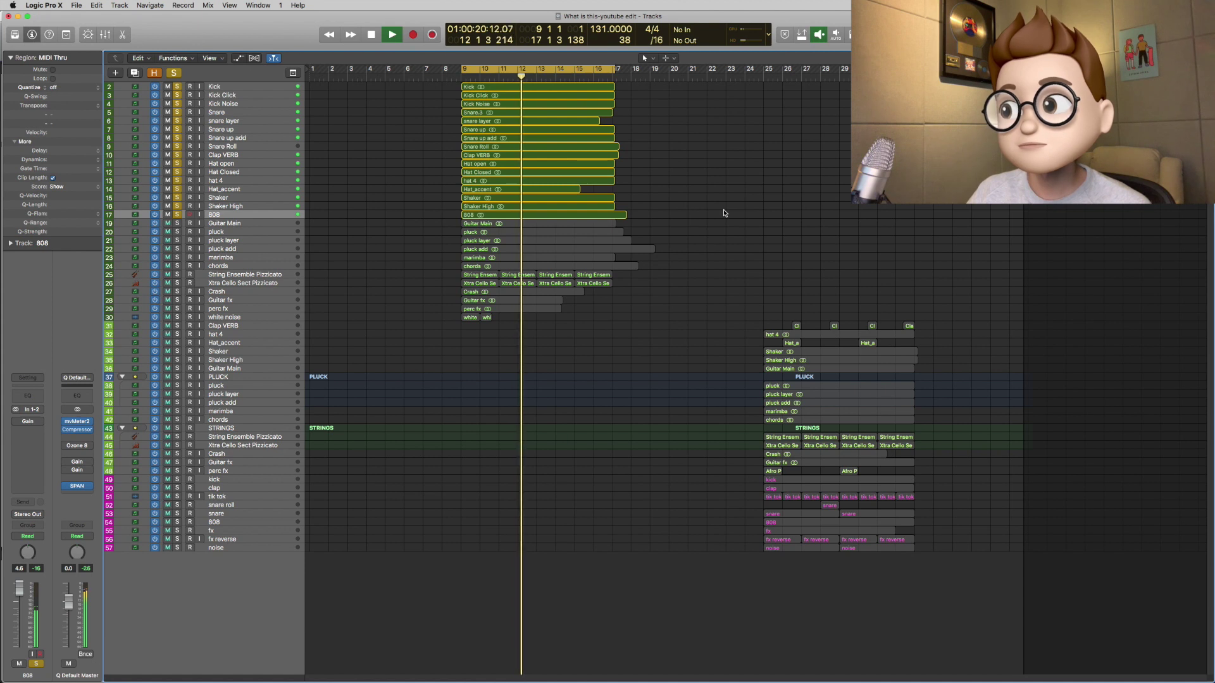
- Listen to the original drums with the 808 on track 17 and examine the enlarged 808 waveform
key("space")
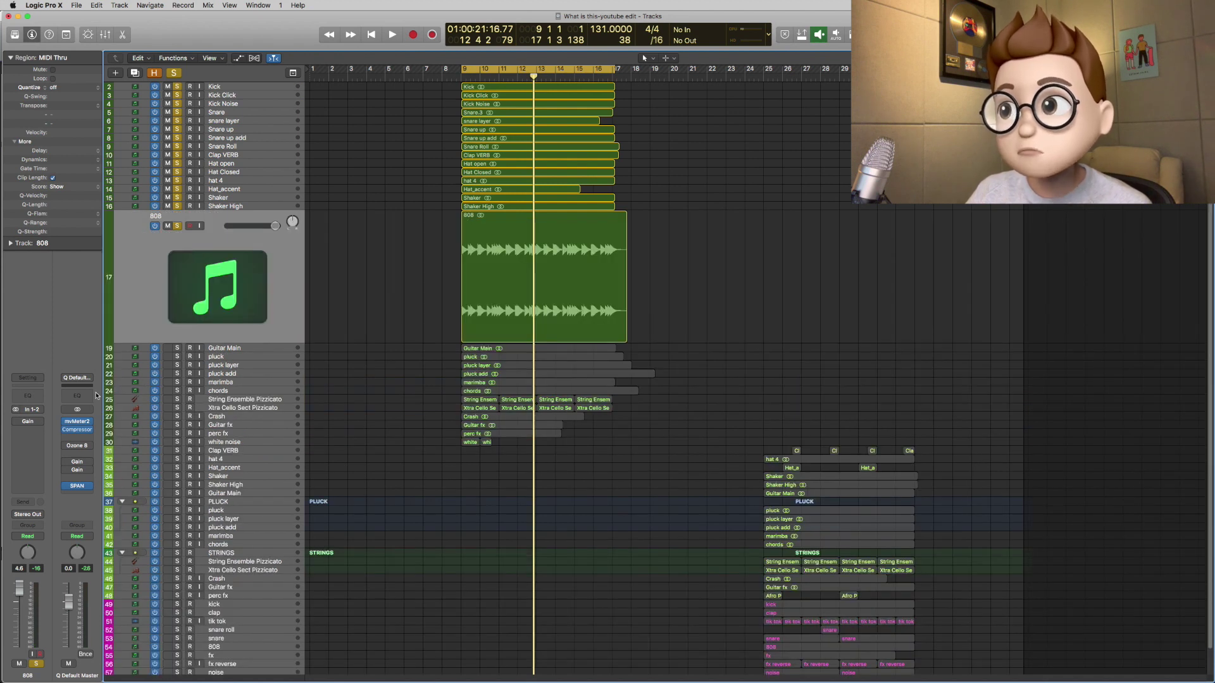
key("space")
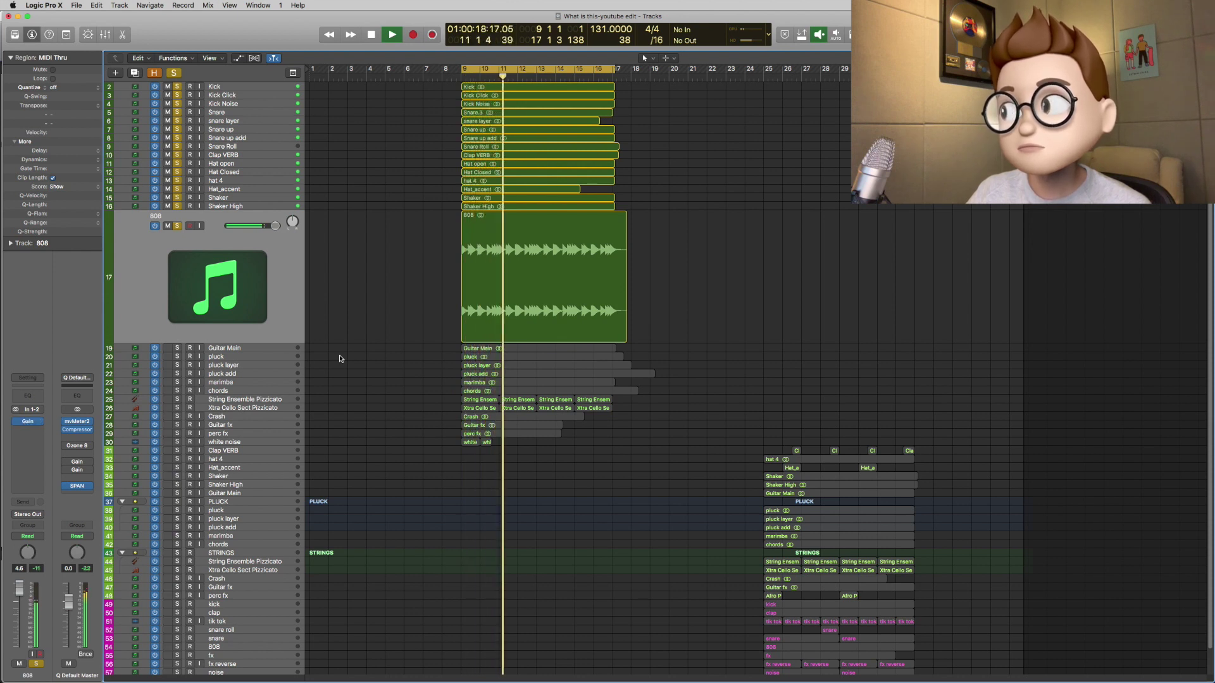
key("space")
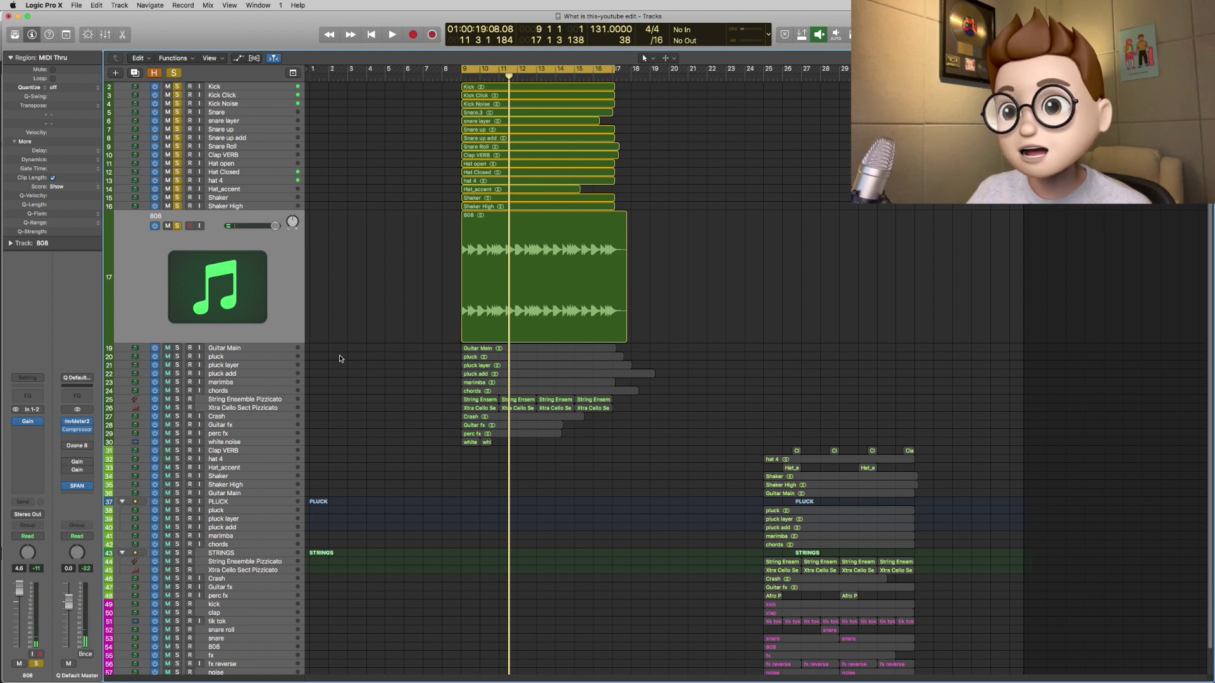
key("ctrl+z")
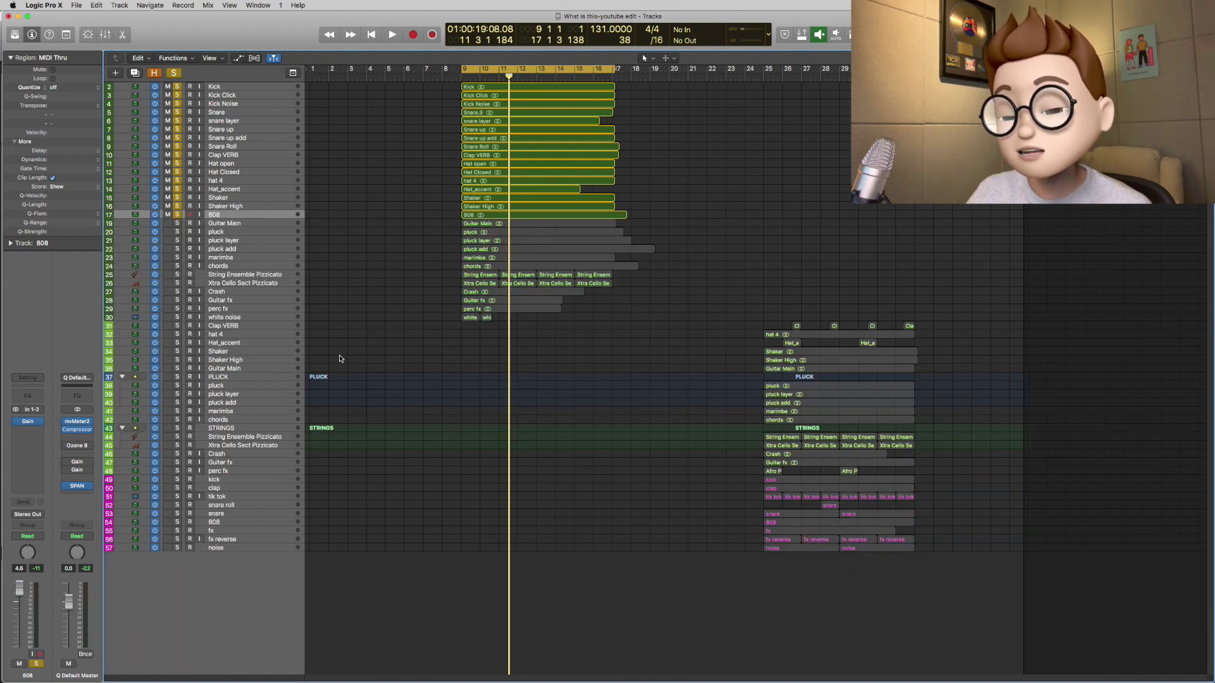
key("ctrl+z")
- Split the 808 note in the second half of bar 9 on track 17 into its own region
key("super+Right")
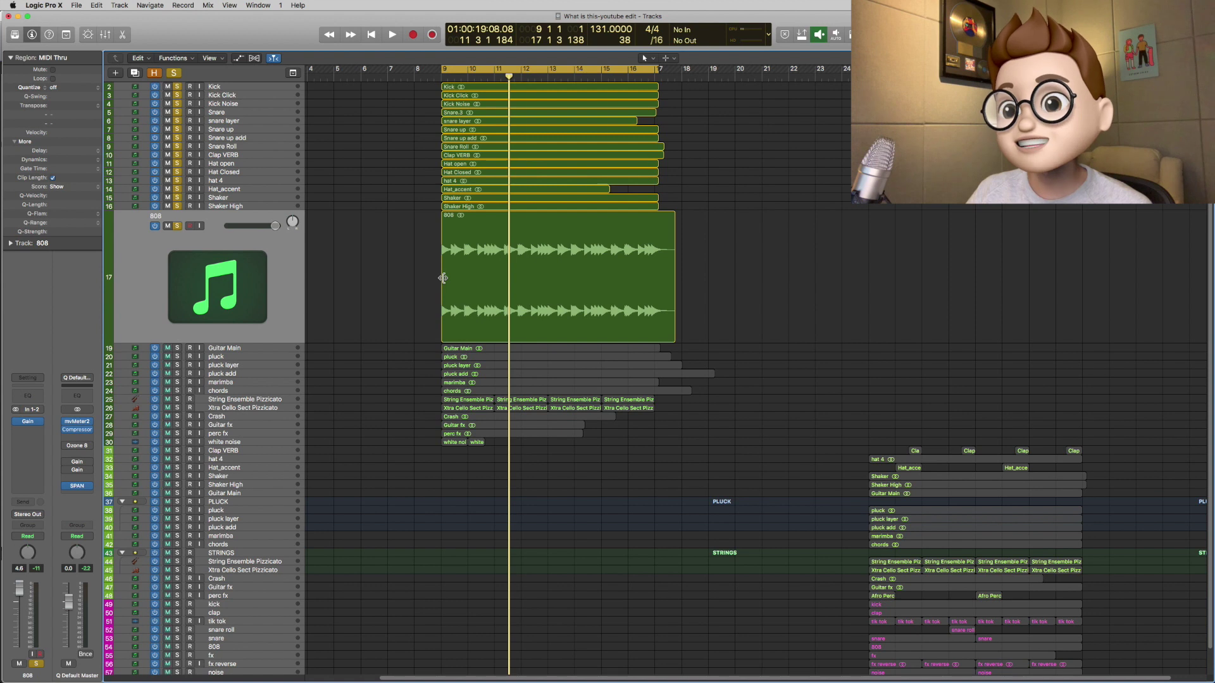
key("super+Right")
key("super+Right")
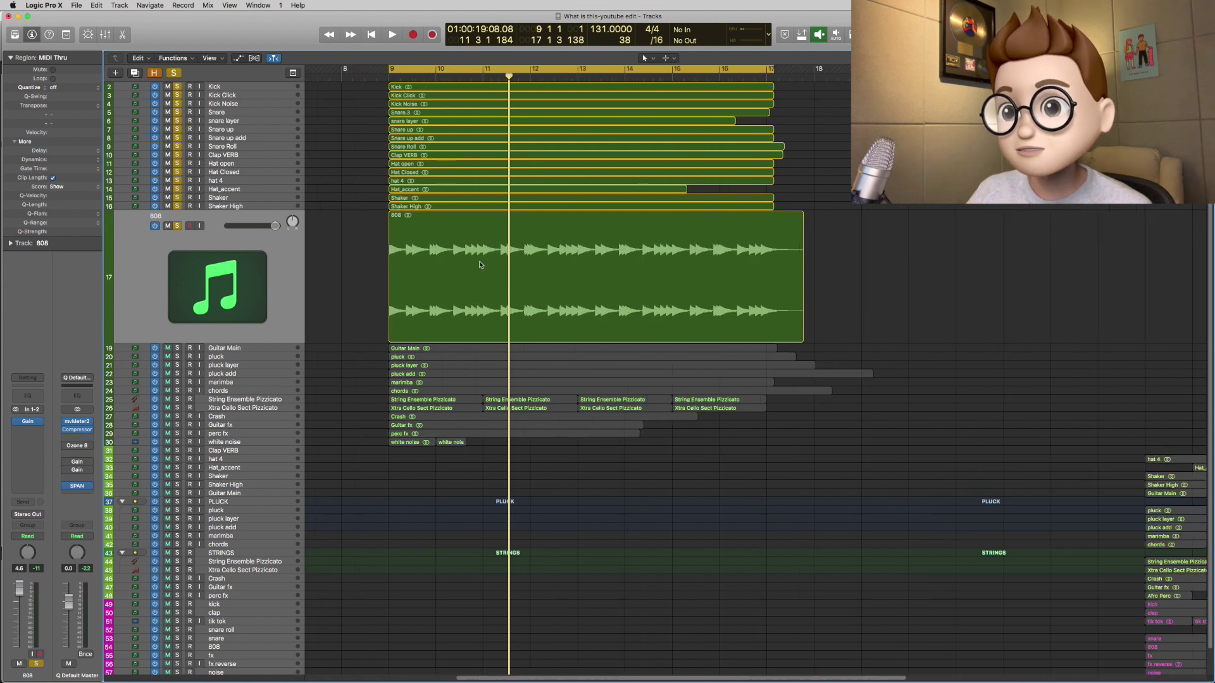
key("super+Right")
left_click(384, 256, "super")
left_click_drag(384, 256, 408, 269)
left_click(408, 268)
scroll(443, 263, "left", 3)
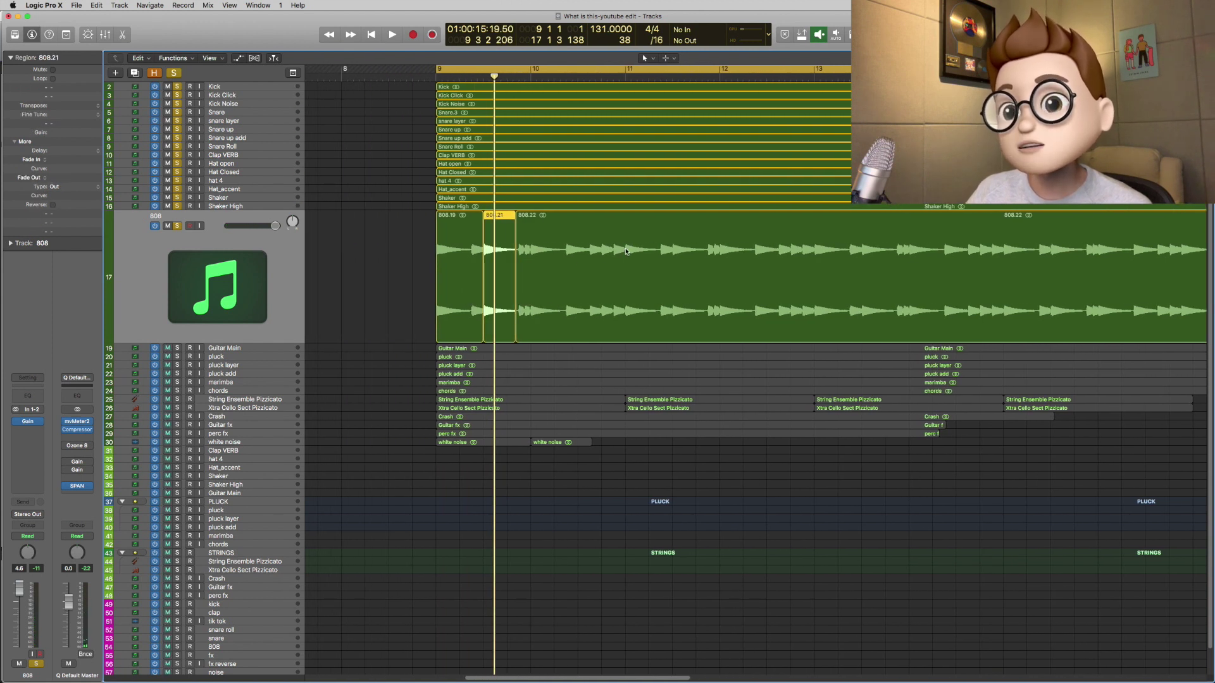
- Replay the original drums with the 808, and shift the split-out 808 region slightly earlier within bar 9
key("space")
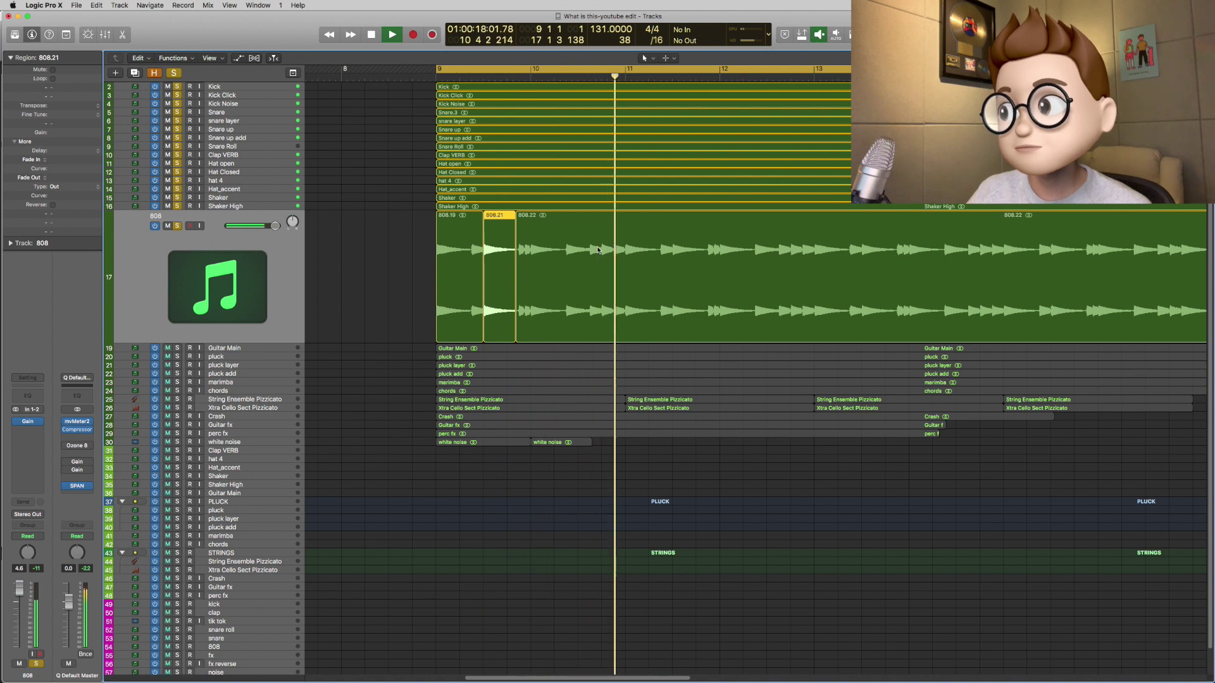
key("space")
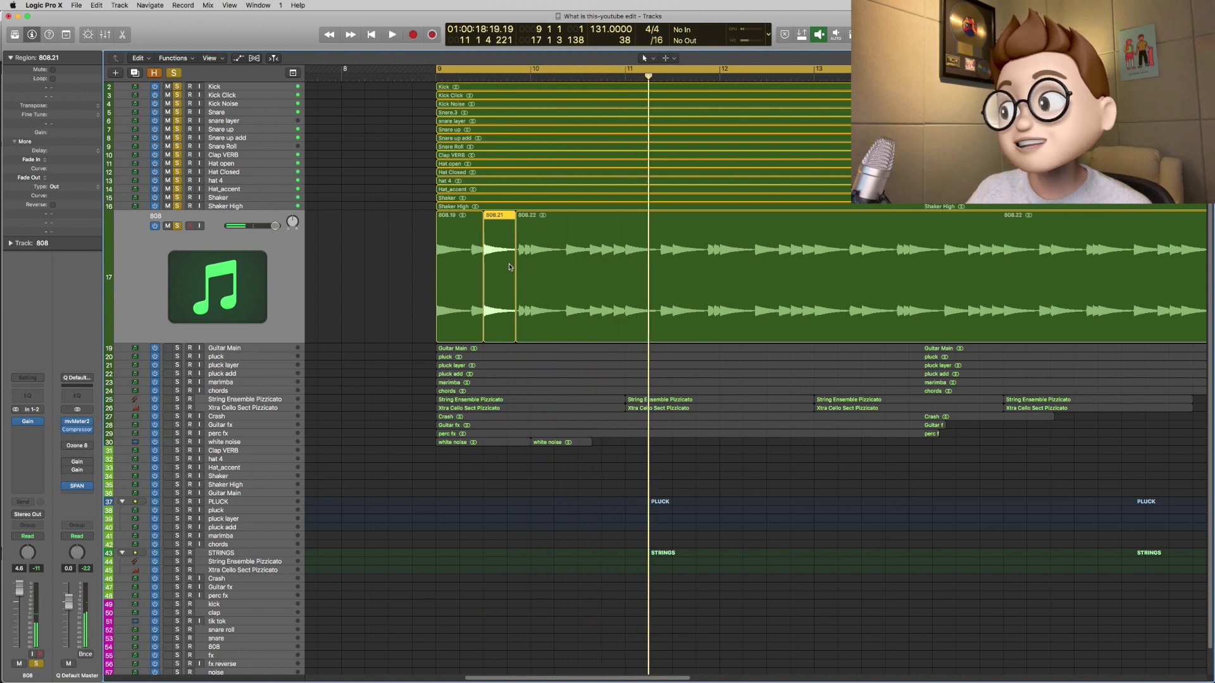
left_click_drag(506, 268, 495, 269)
key("z")
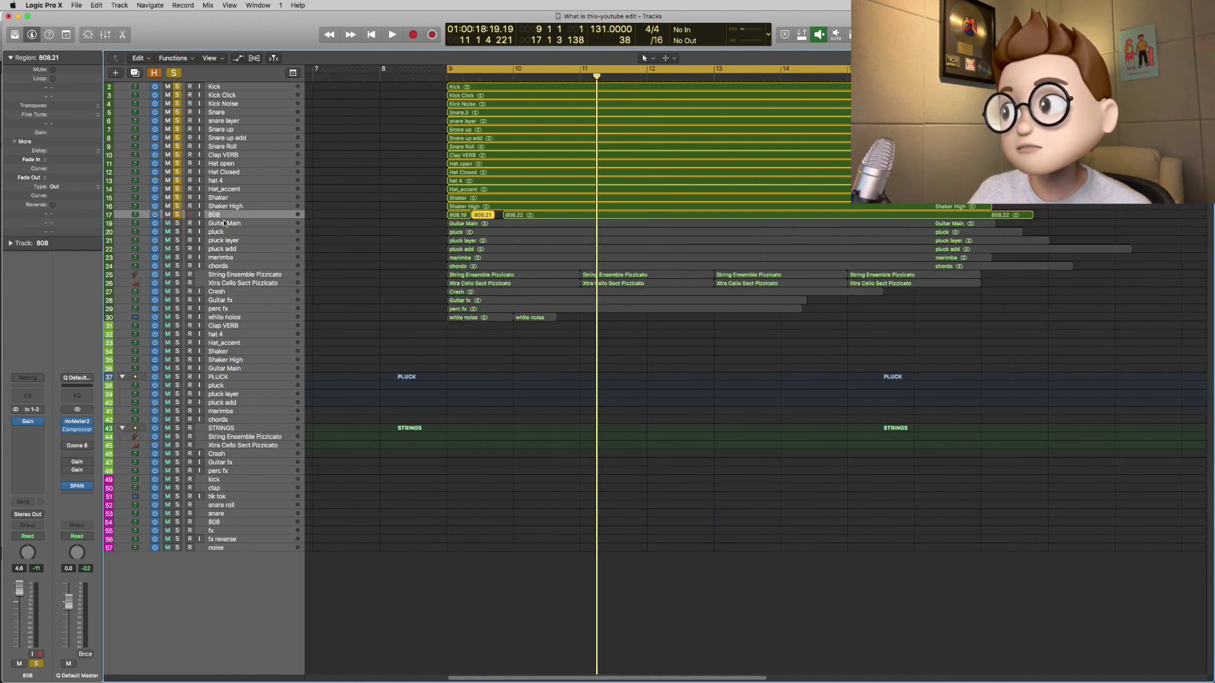
- Reveal the hidden tracks, solo 808-edit, mute the 808 on track 17, and listen to the edited version with the drums
key("h")
left_click(232, 232)
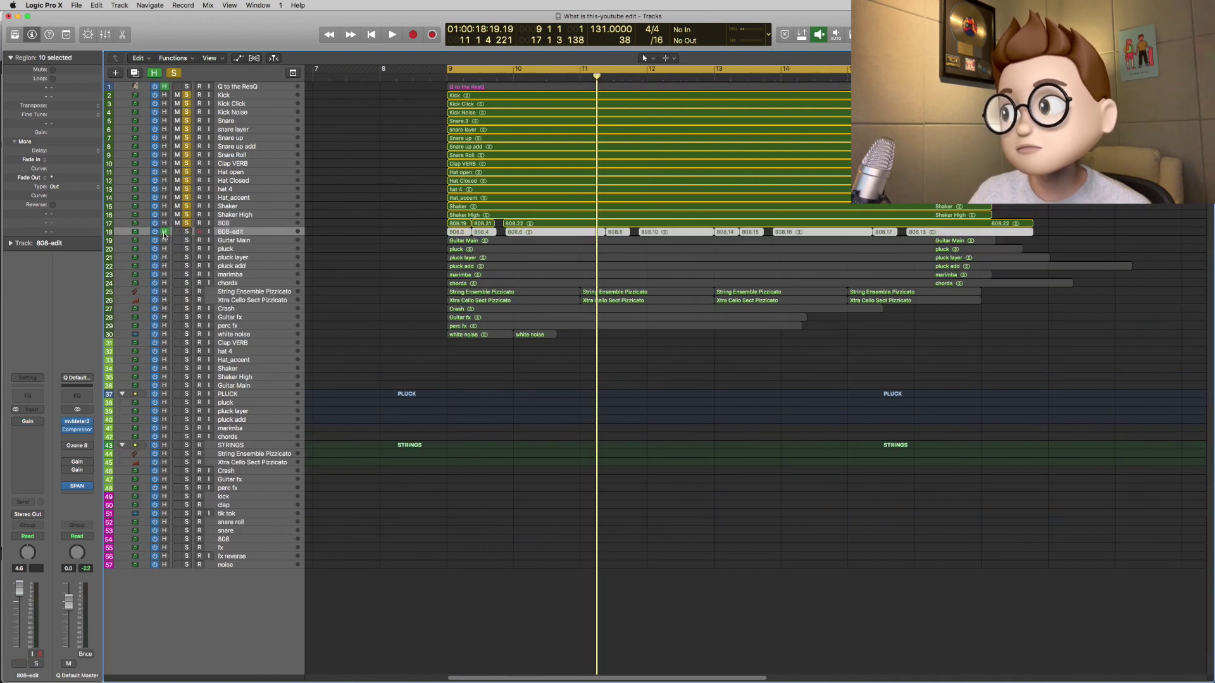
left_click(186, 231)
left_click(177, 223)
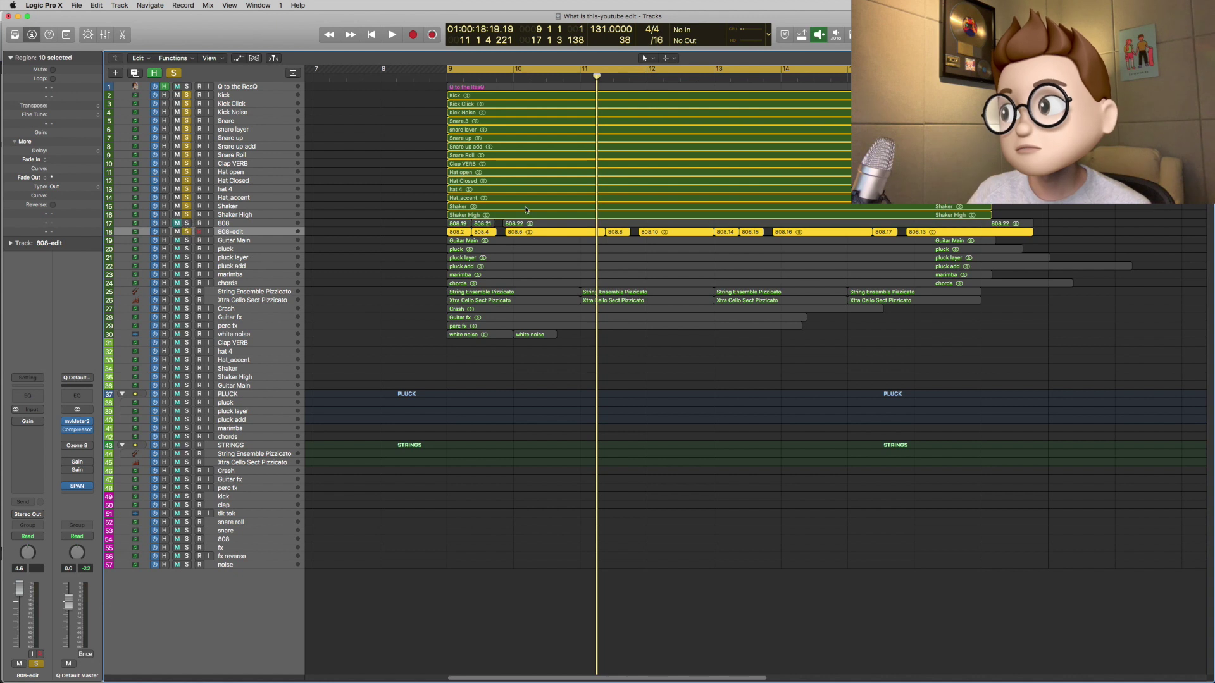
key("shift+Return")
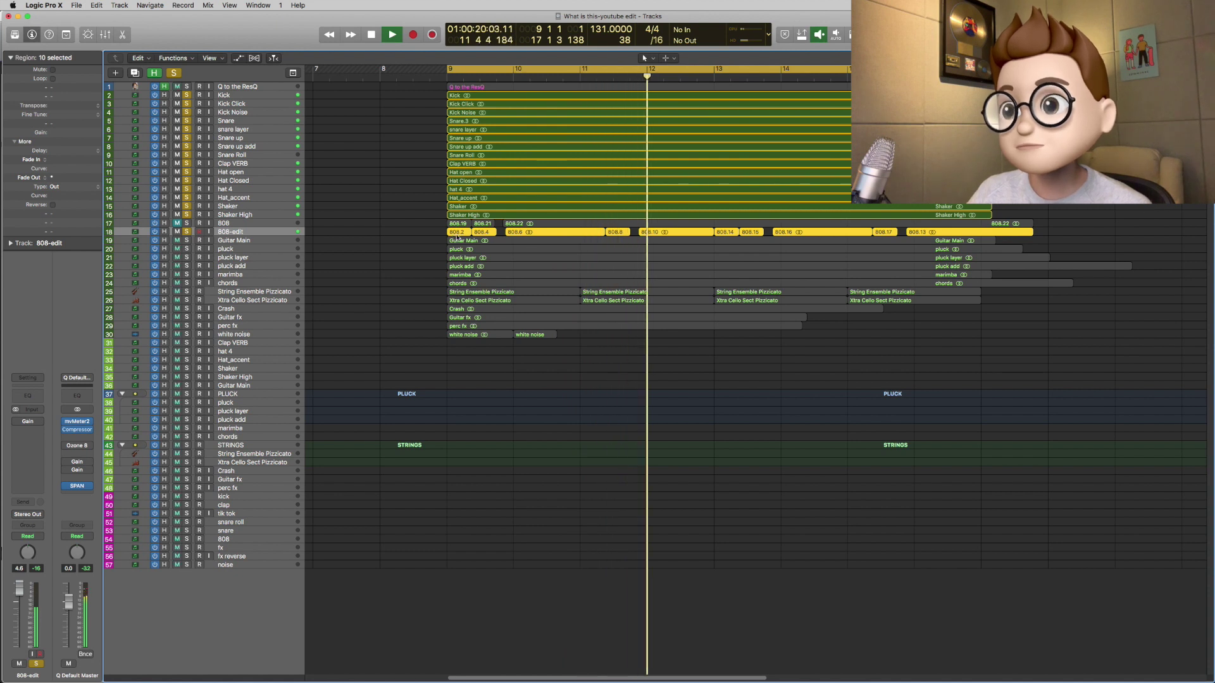
key("space")
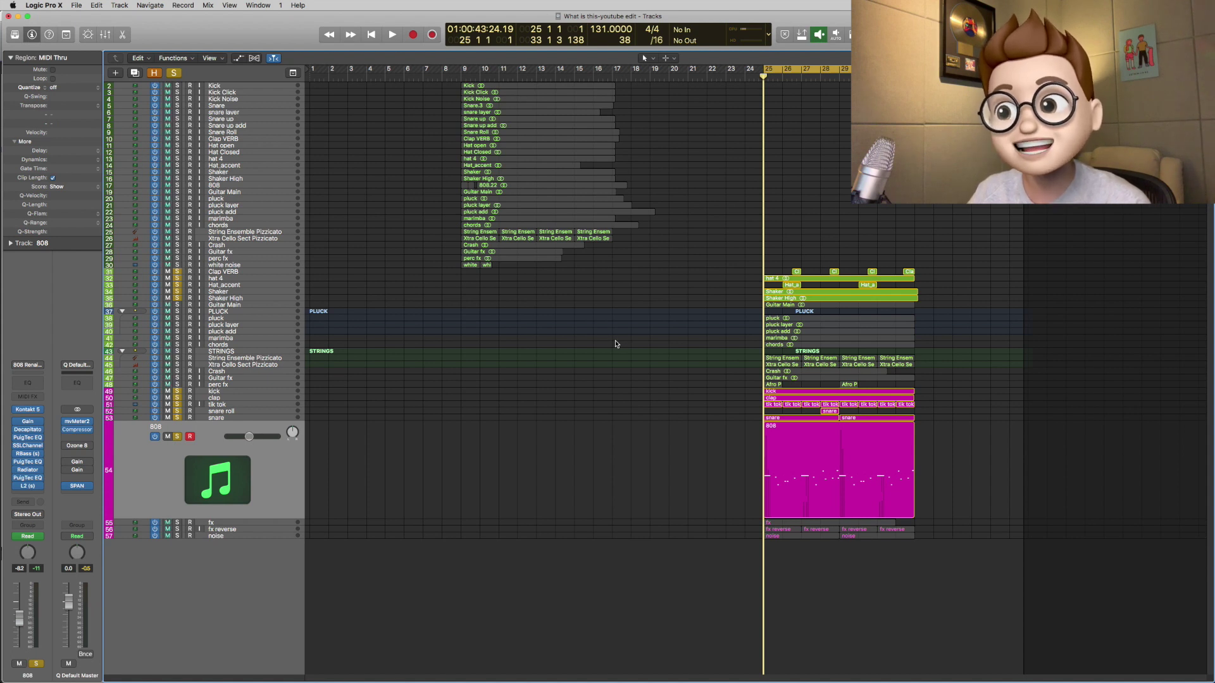
- Open the Kontakt 5 instrument on the remake's 808 track and examine the Glide control of the 808-R 1-Q patch
left_click(27, 409)
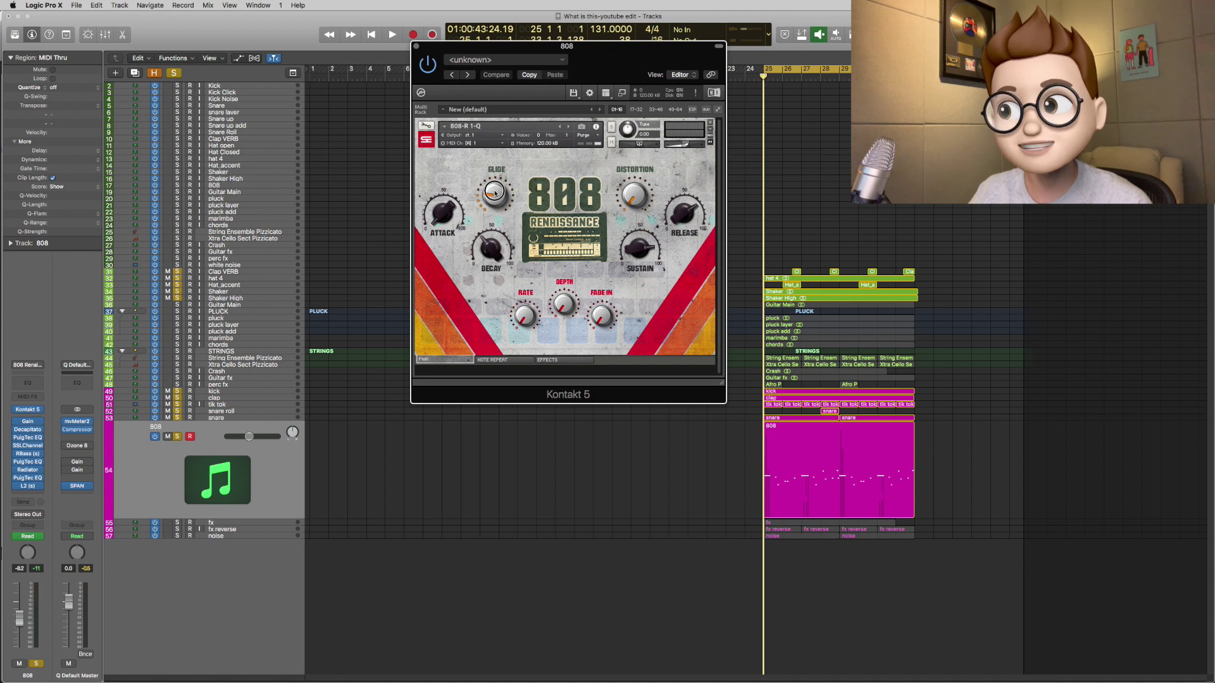
mouse_move(497, 198)
left_mouse_down()
mouse_move(501, 121)
mouse_move(507, 194)
left_mouse_up()
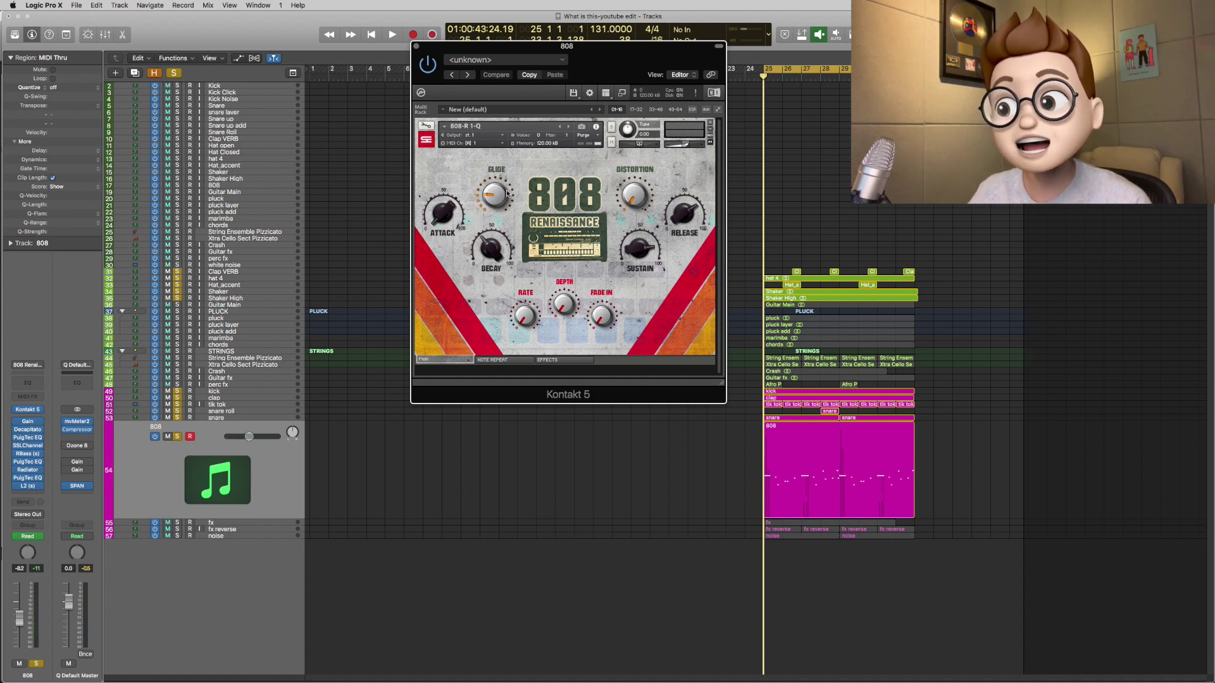
left_click_drag(592, 63, 508, 44)
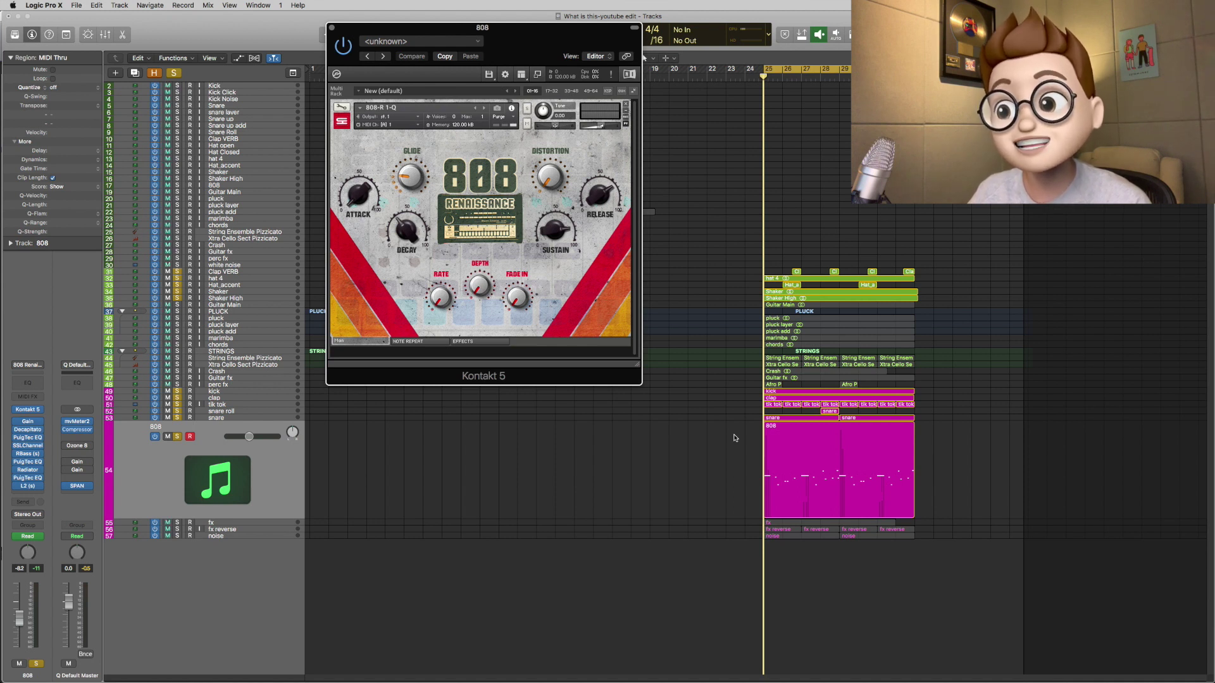
- Open the remake's 808 region in the Piano Roll and examine its notes and Pitch Bend curve during playback
double_click(823, 467)
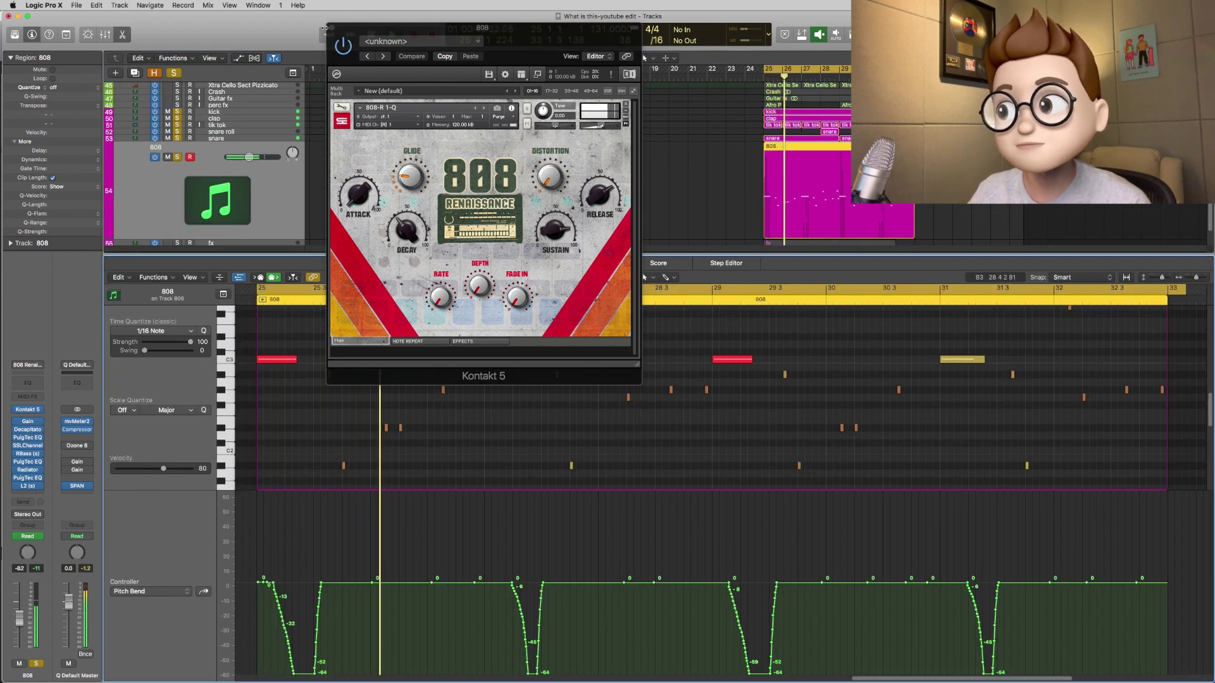
key("v")
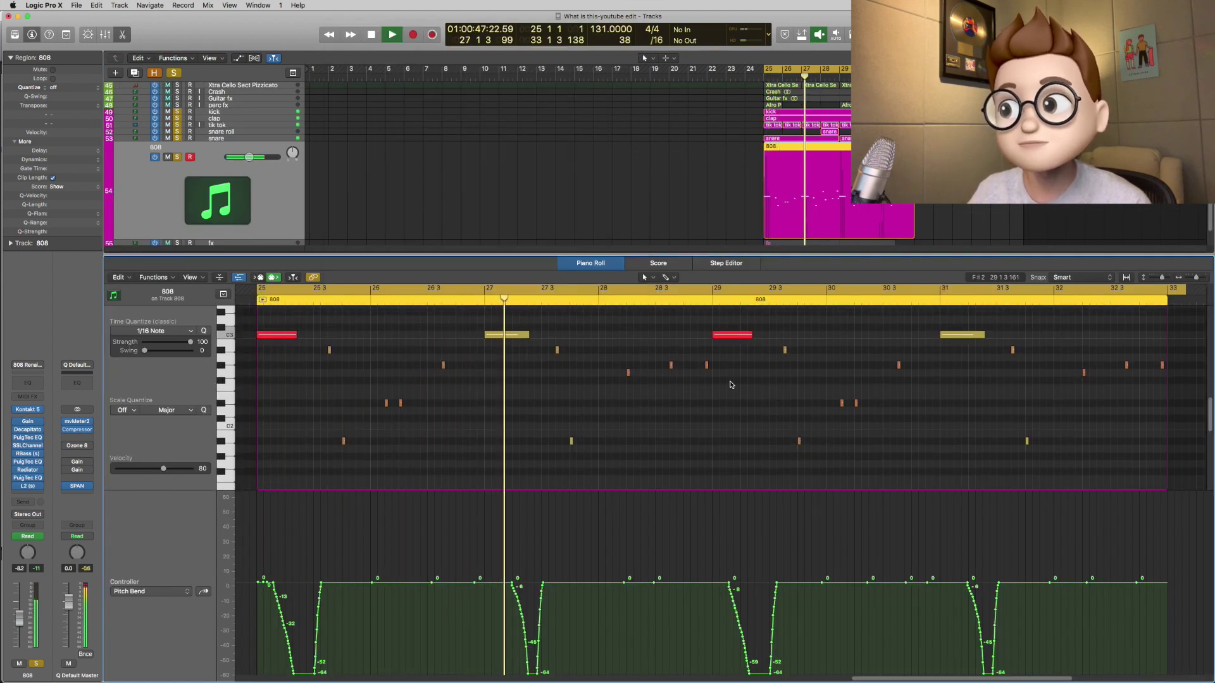
scroll(753, 388, "up", 3)
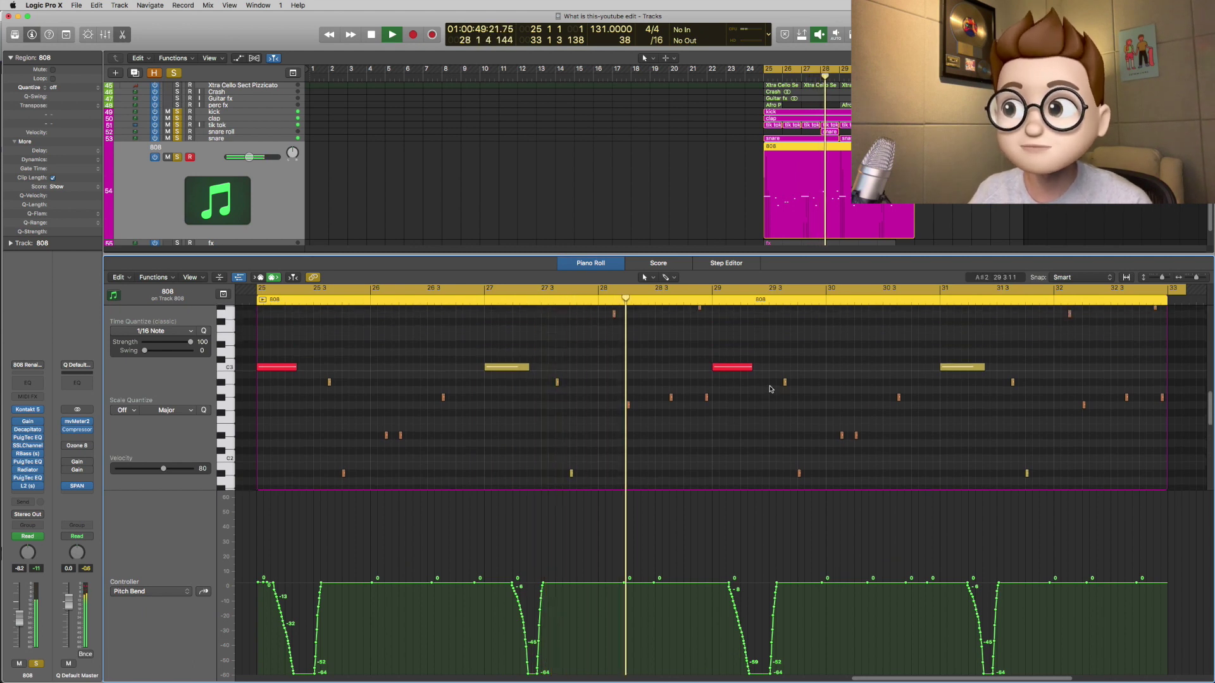
scroll(771, 389, "down", 2)
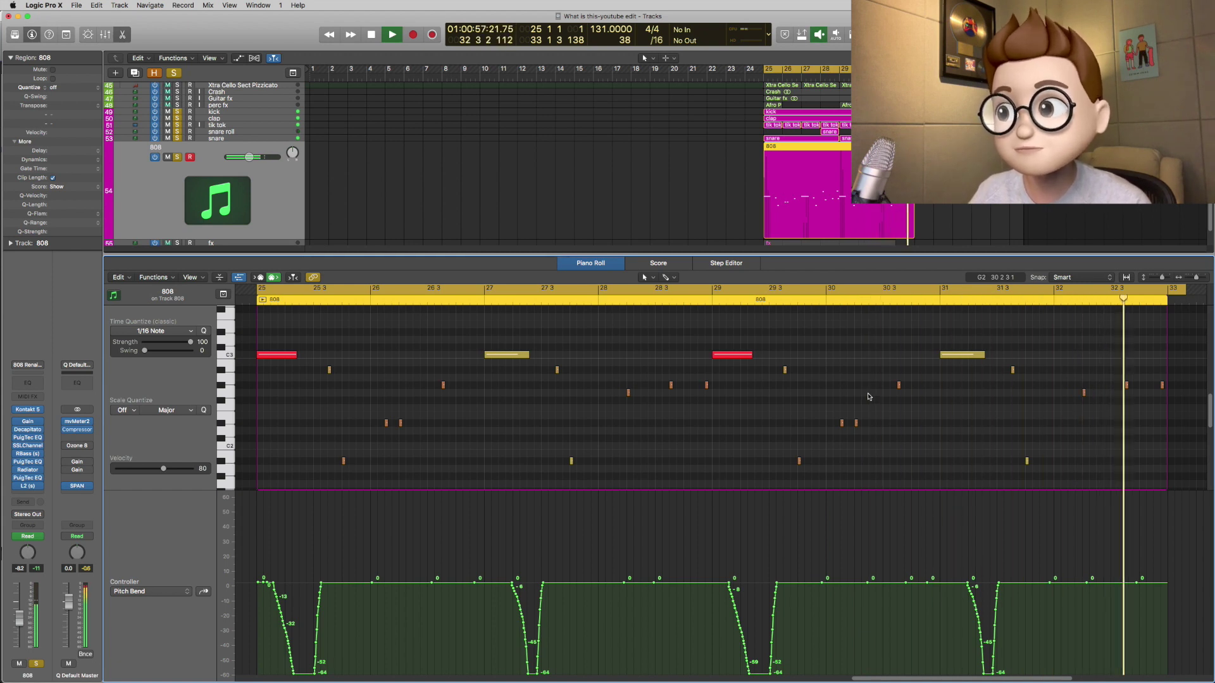
key("space")
key("p")
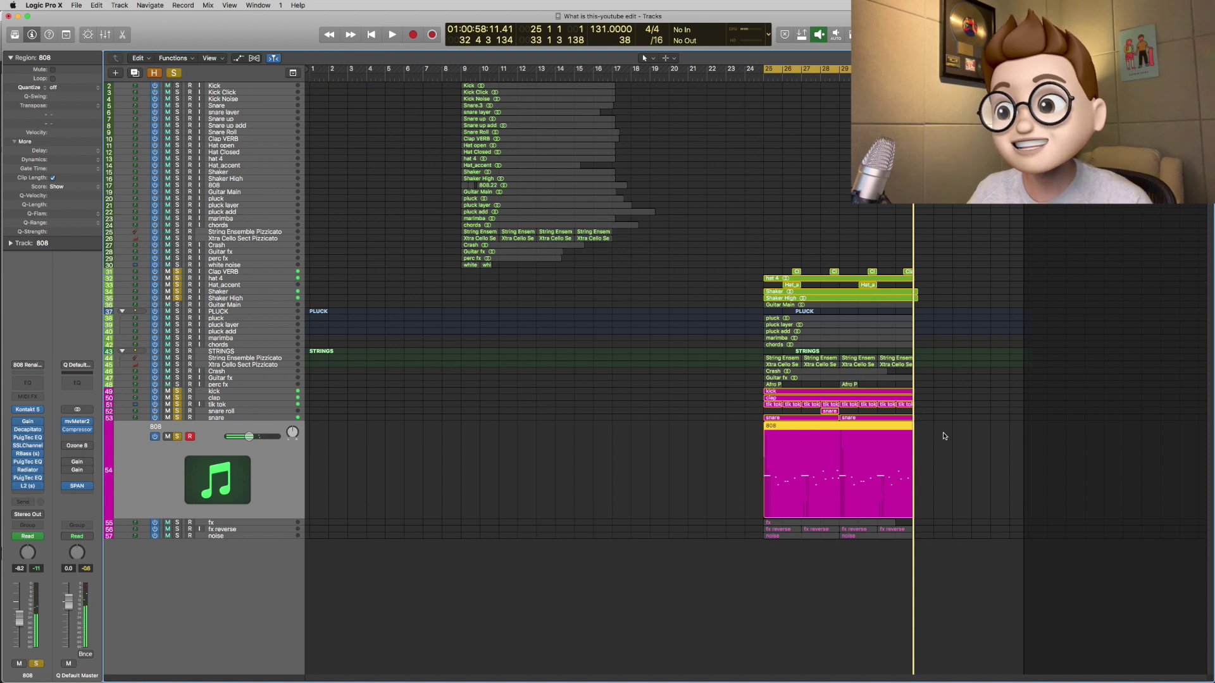
- Show the Mute automation on the remake's 808 track and listen to it from bar 25
key("super+Right")
key("a")
key("super+Right")
key("super+Right")
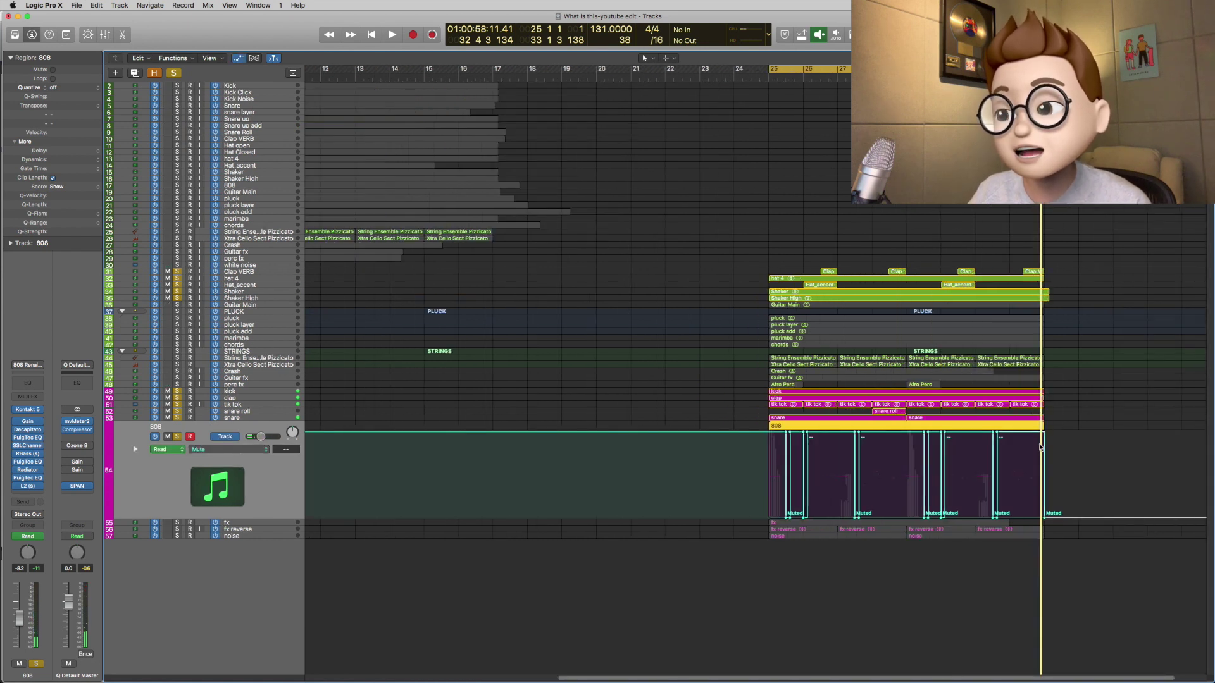
scroll(979, 441, "right", 3)
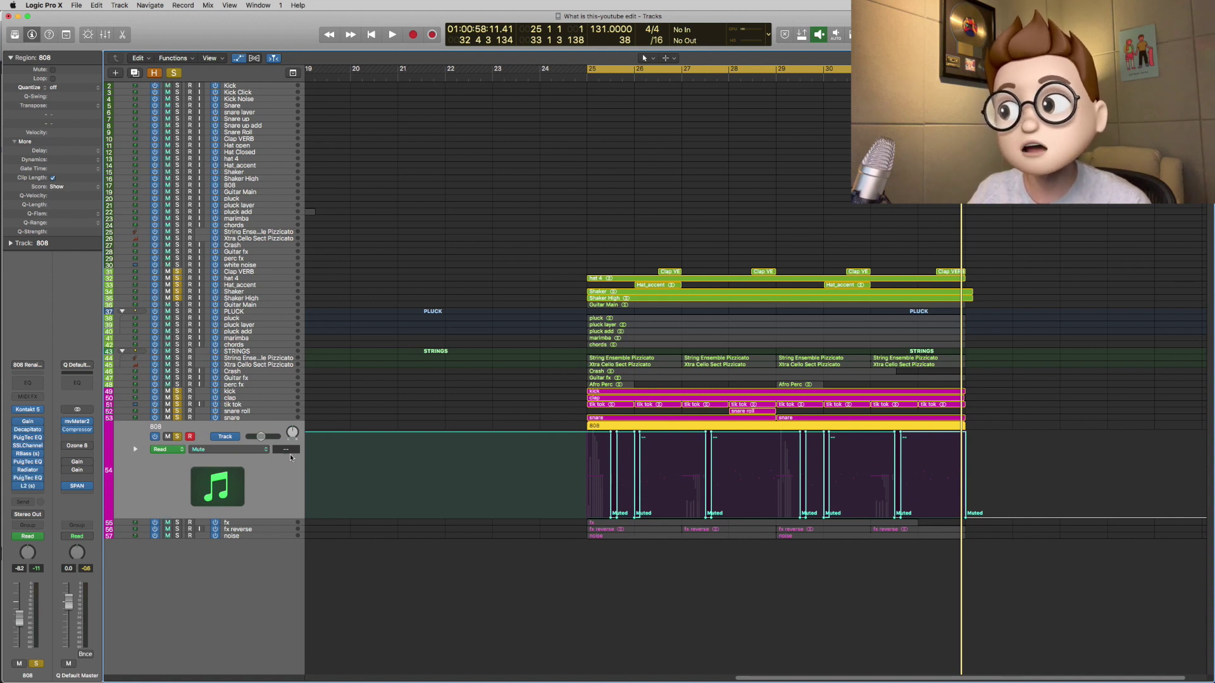
key("space")
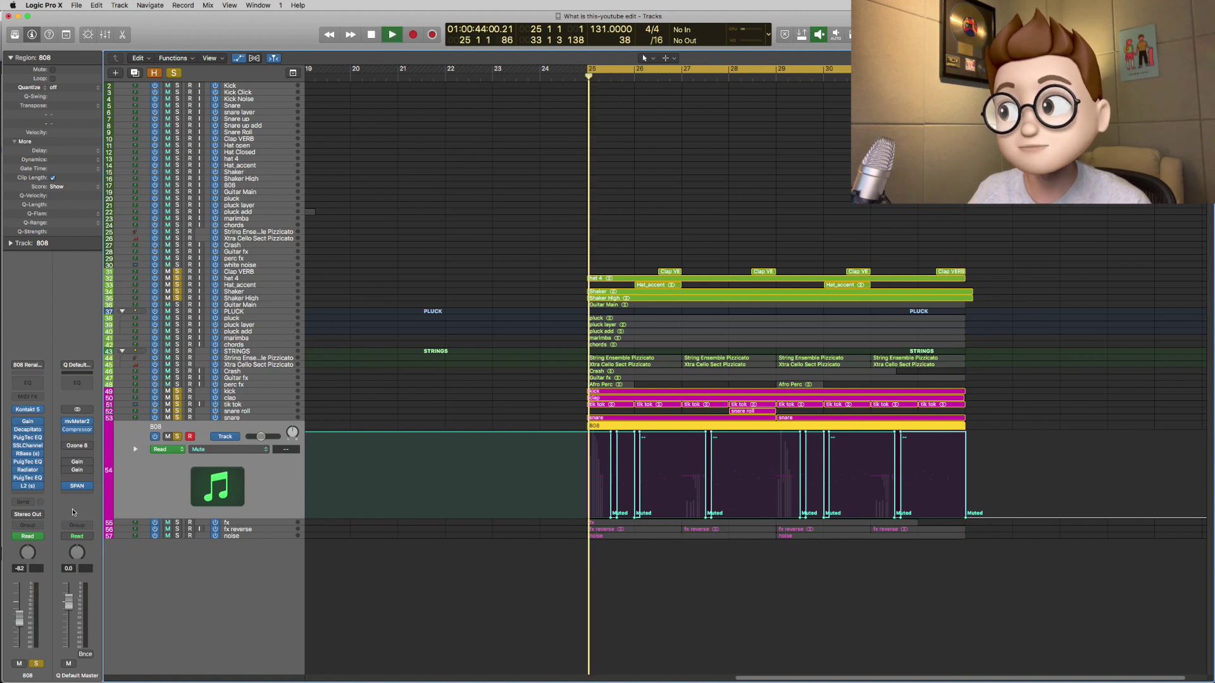
left_click(16, 538)
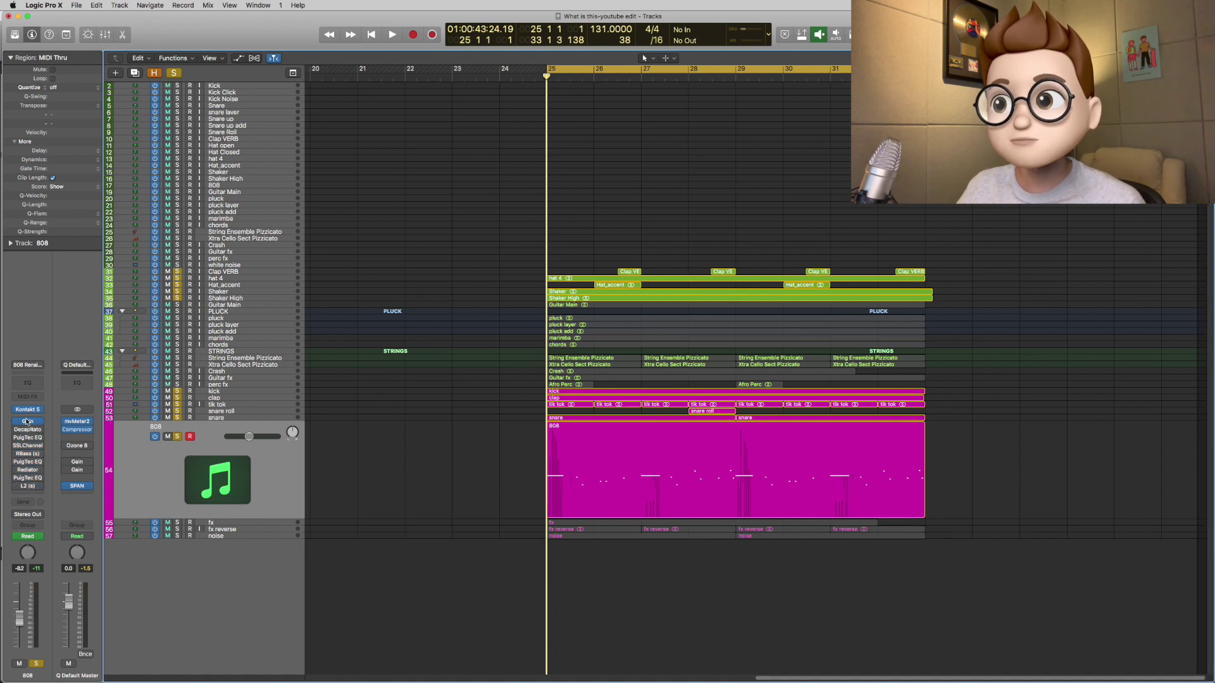
- Open the Gain, Kontakt 5 and Decapitator plug-ins on the remake's 808 track and inspect their settings
left_click(28, 421)
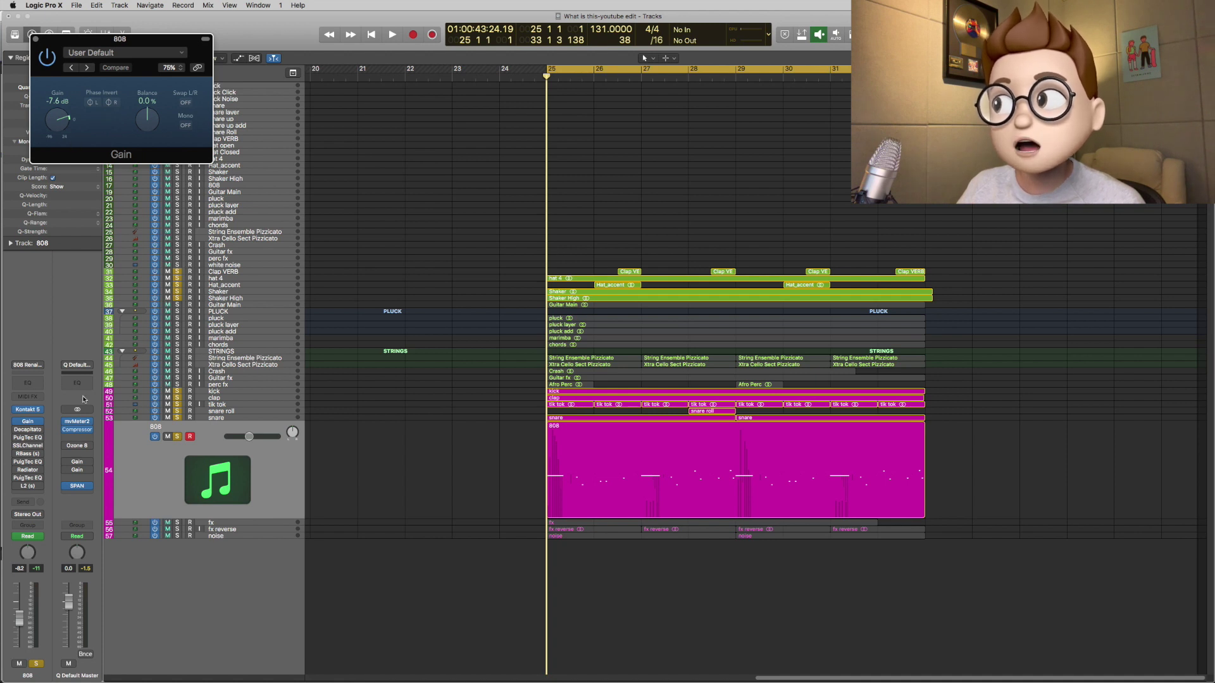
left_click(31, 412)
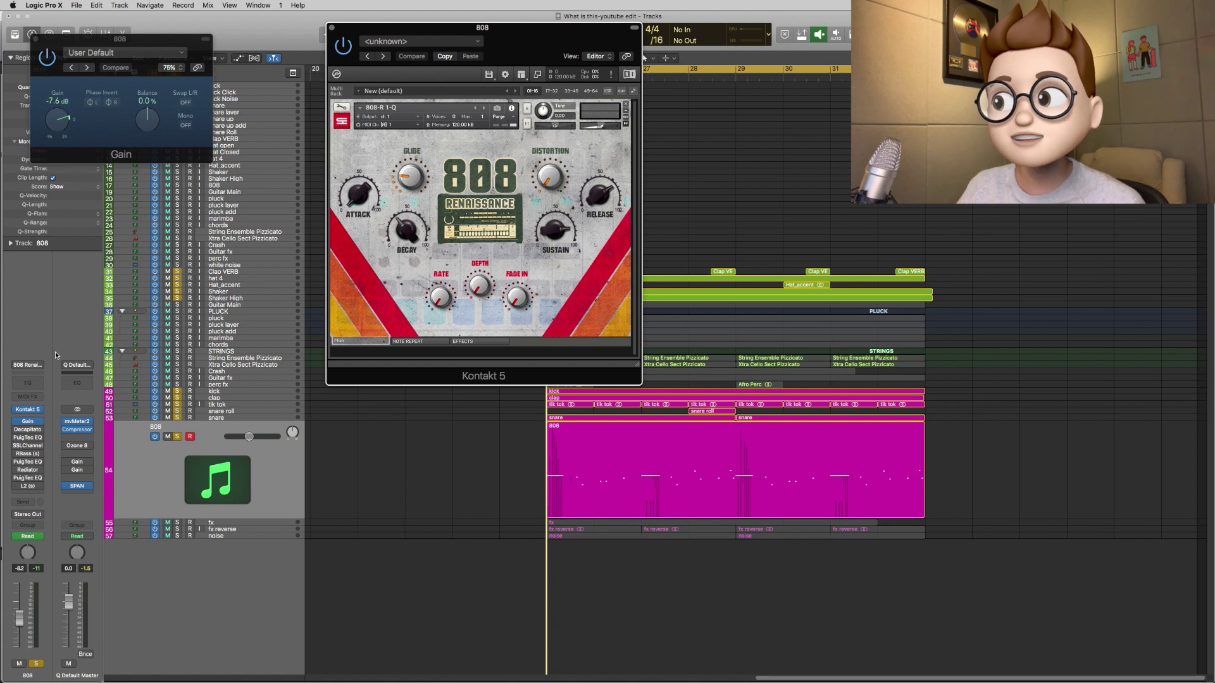
left_click(19, 432)
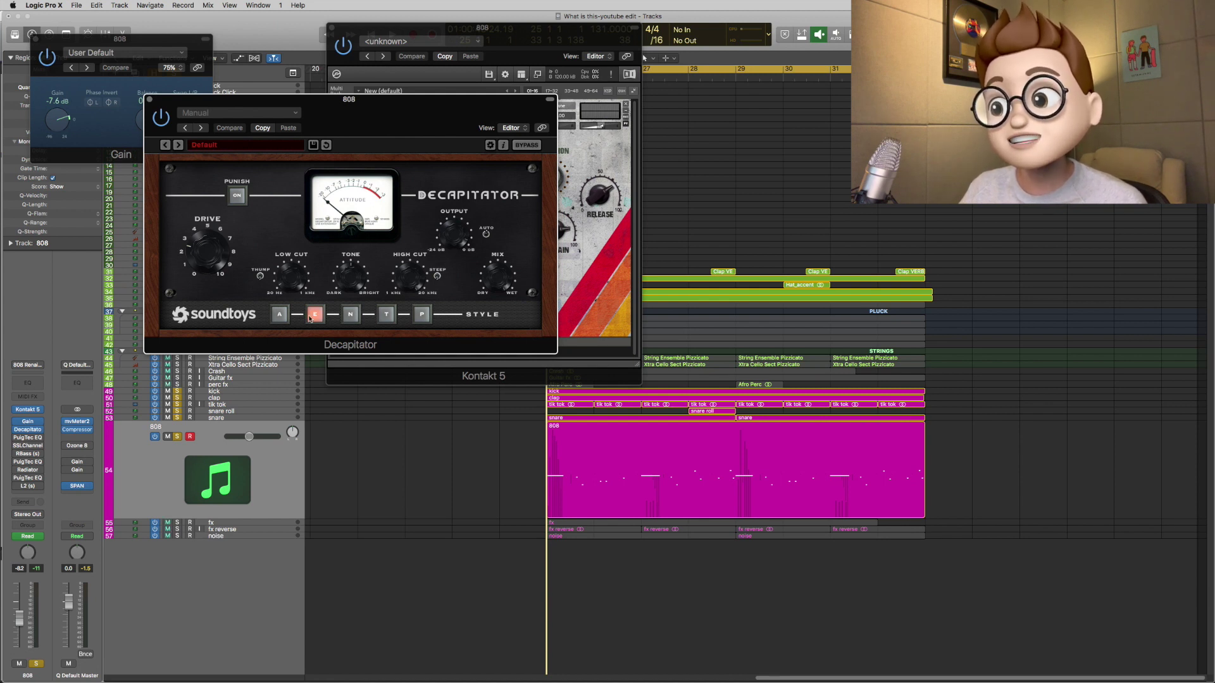
- Try Decapitator's A, E, N and T saturation styles on the 808 and return to style E
left_click(279, 315)
left_click(314, 315)
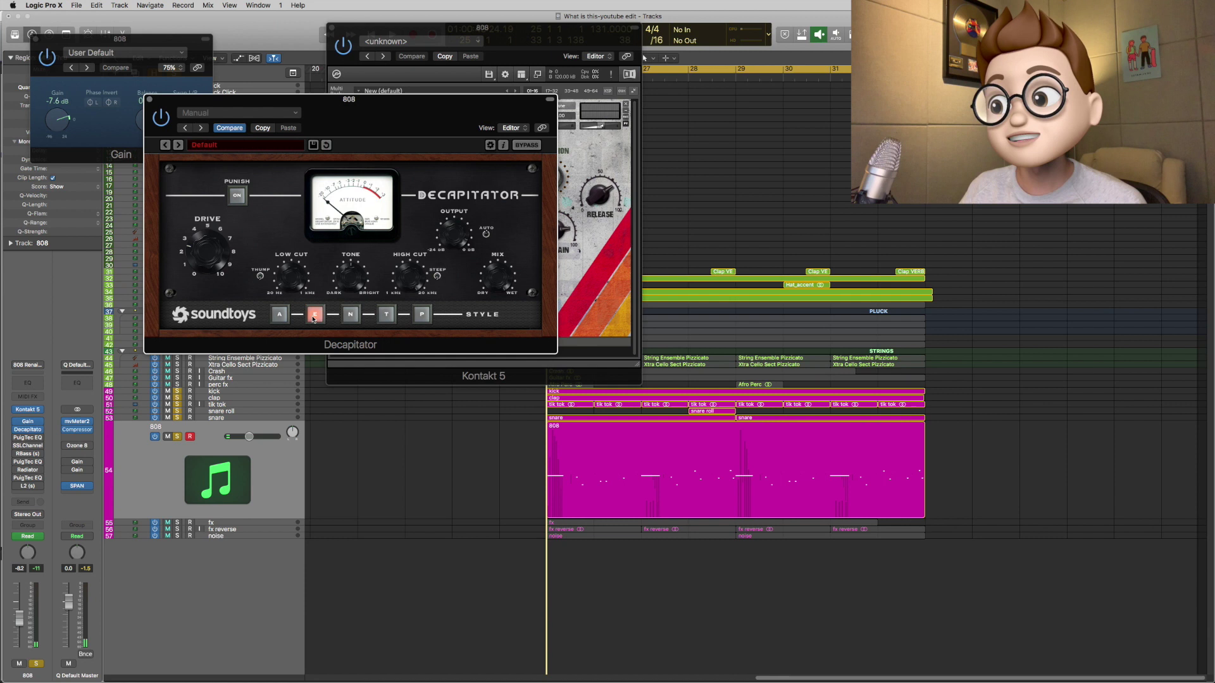
left_click(349, 315)
left_click(386, 315)
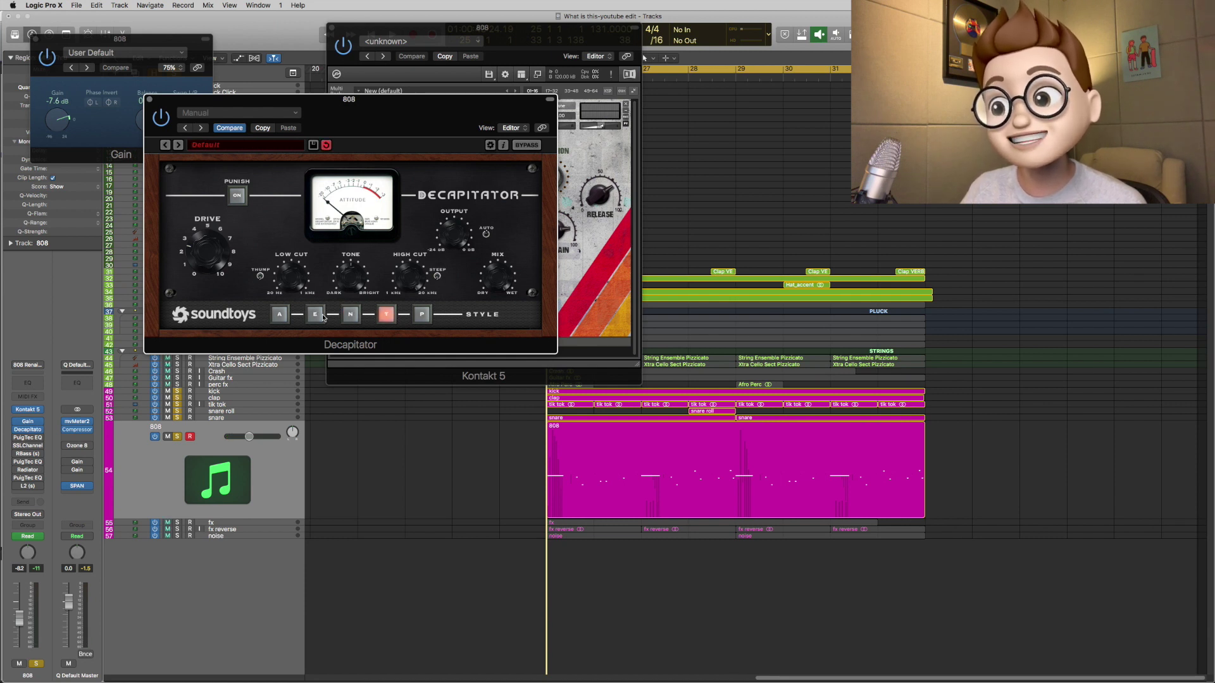
left_click(315, 315)
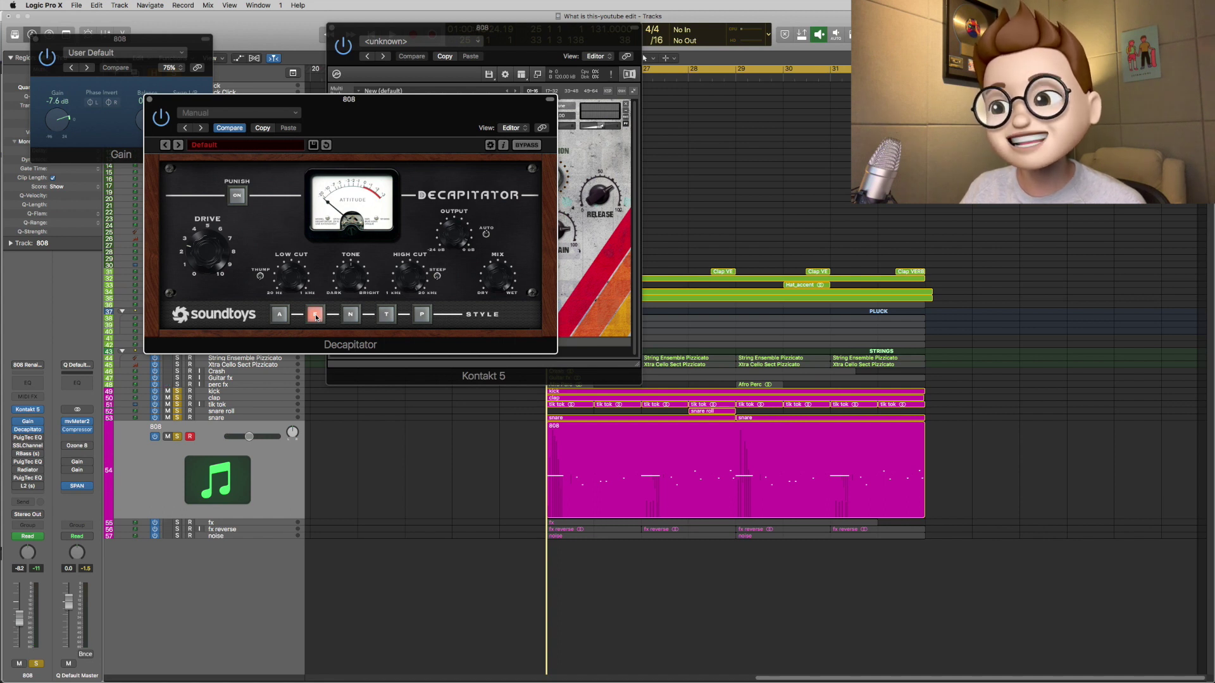
left_click(280, 317)
left_click(316, 318)
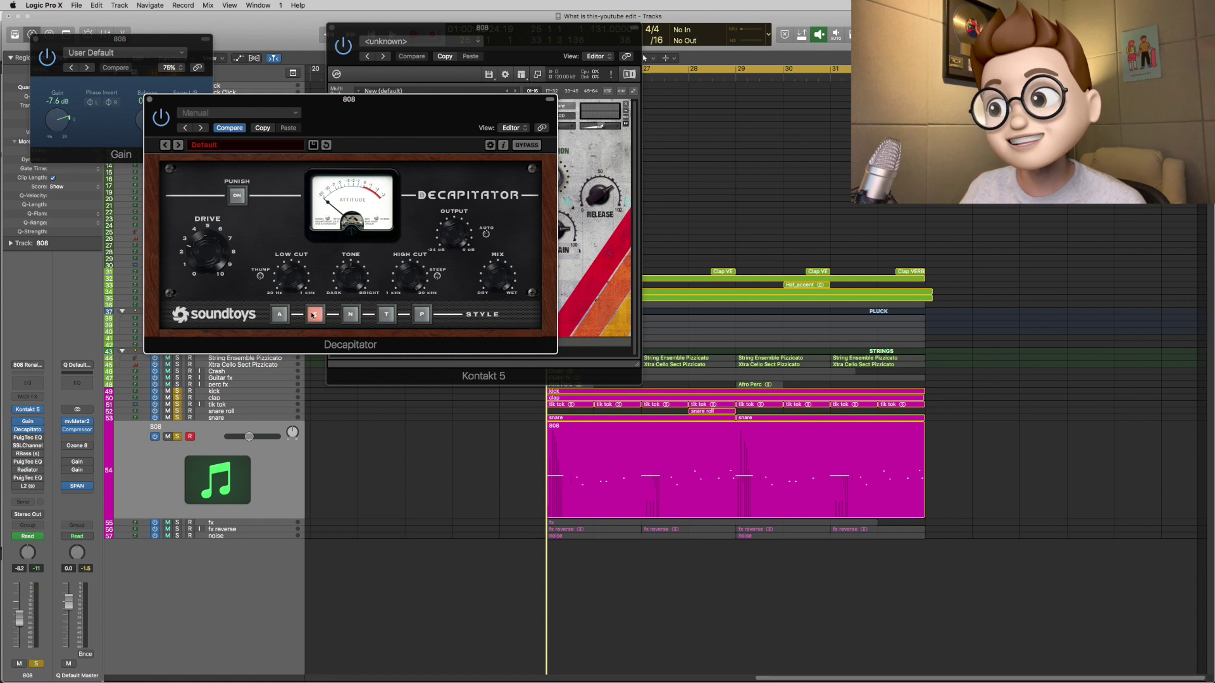
- Play the remake's 808 and sweep Decapitator's Drive up and down to hear the saturation change
left_click_drag(213, 264, 208, 264)
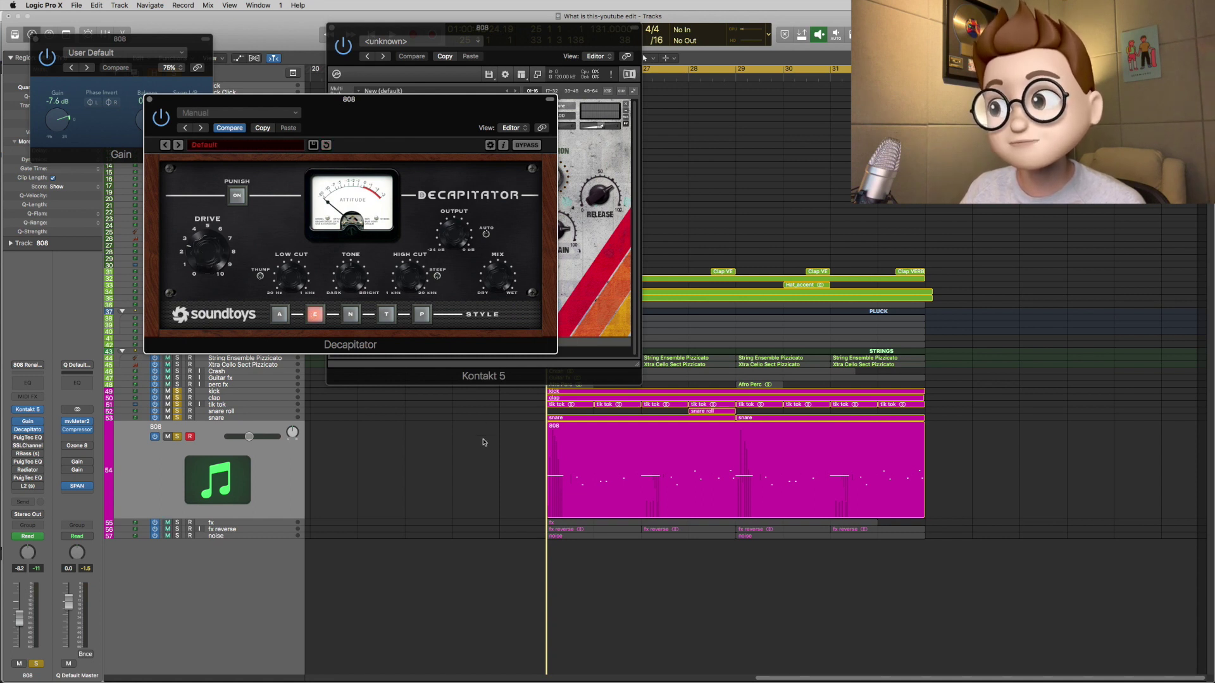
left_click(693, 454)
key("space")
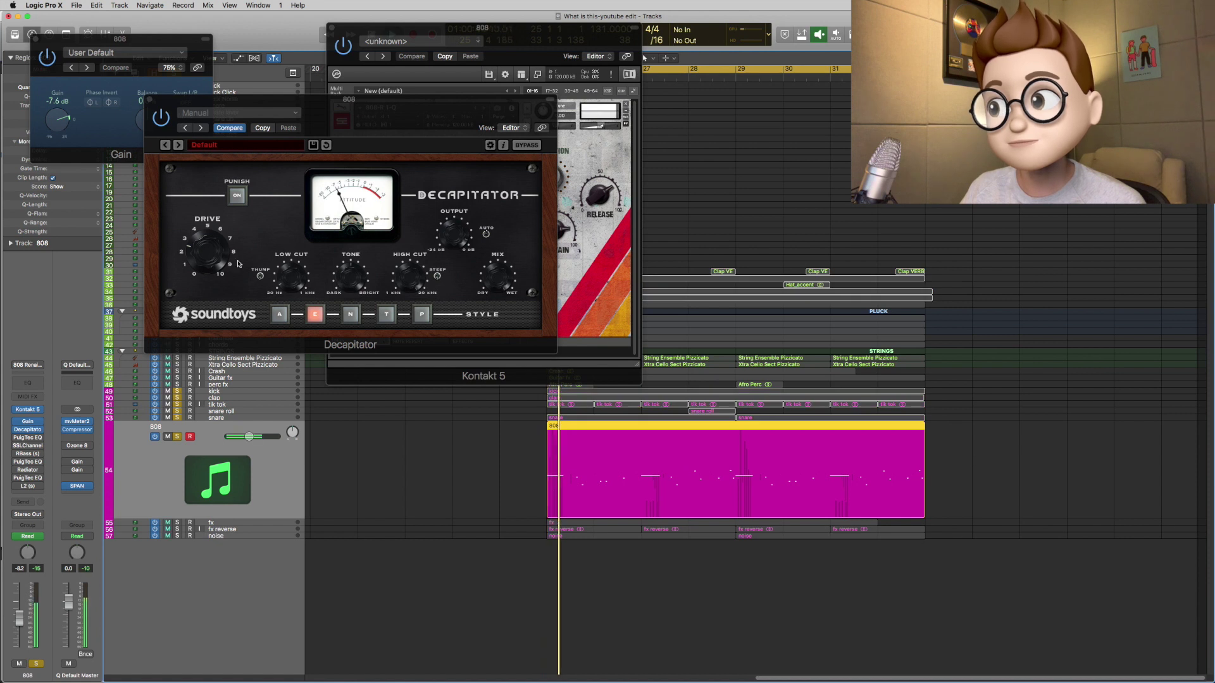
left_click(205, 258)
mouse_move(205, 257)
left_mouse_down()
mouse_move(208, 208)
mouse_move(209, 241)
left_mouse_up()
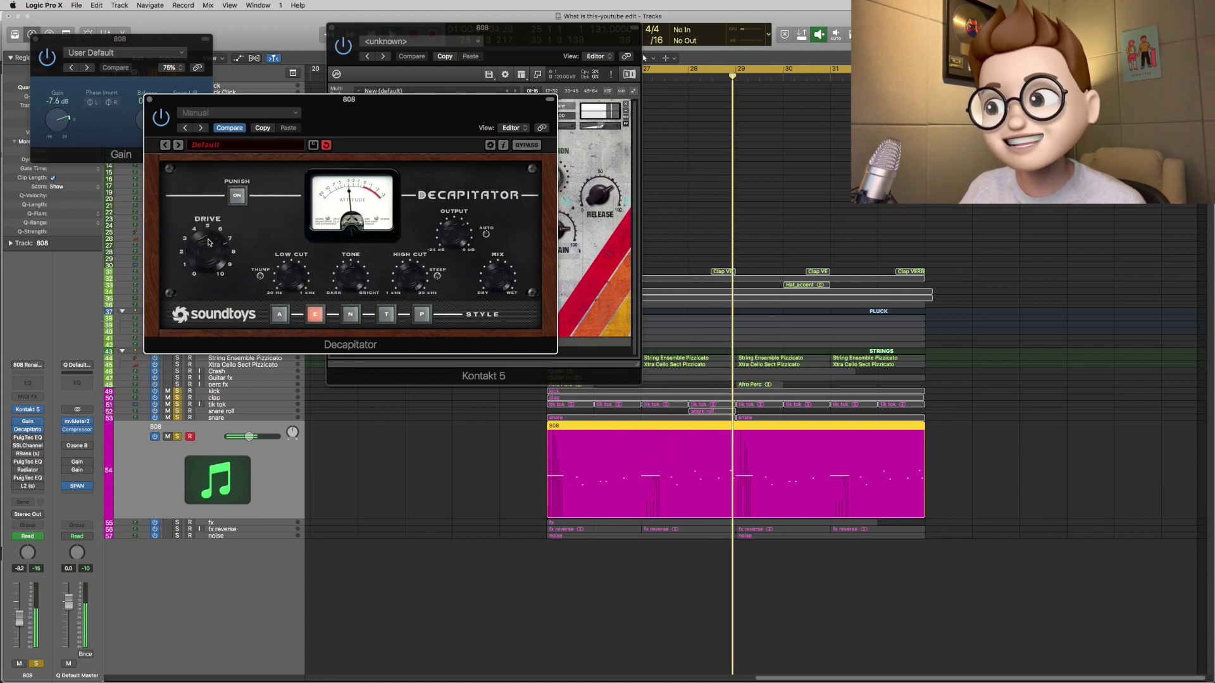
left_click_drag(212, 247, 213, 282)
- Play the 808 with Decapitator bypassed and re-enabled to compare the sound
key("space")
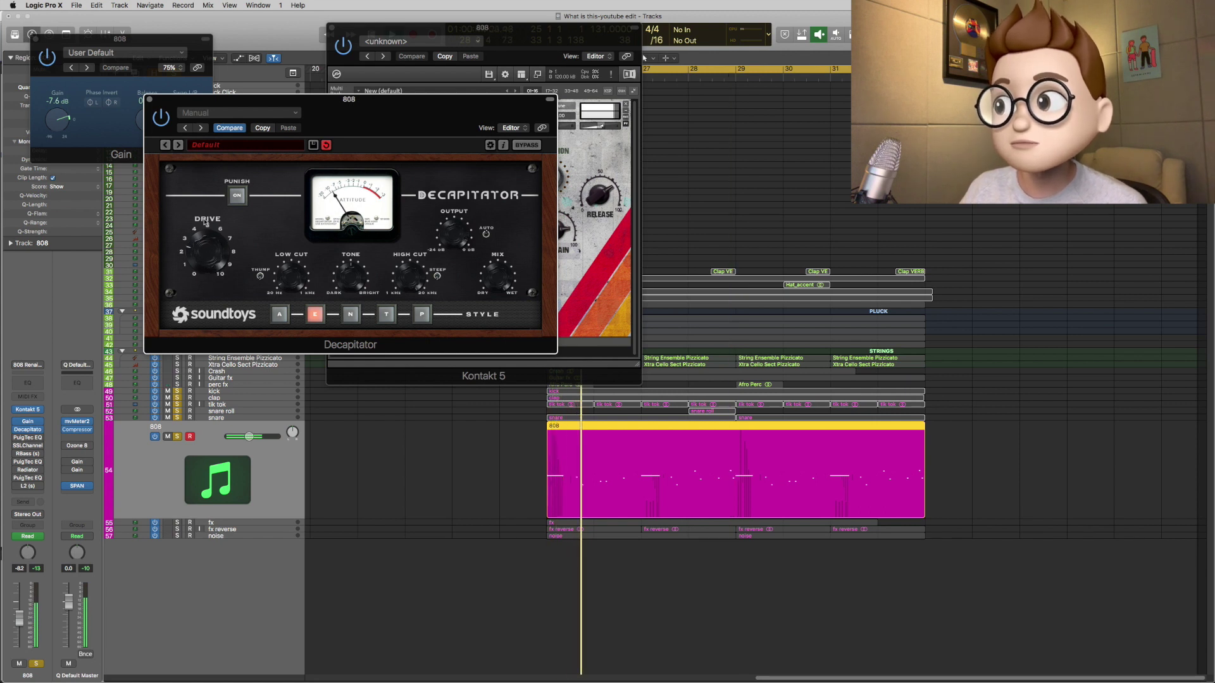
left_click(162, 119)
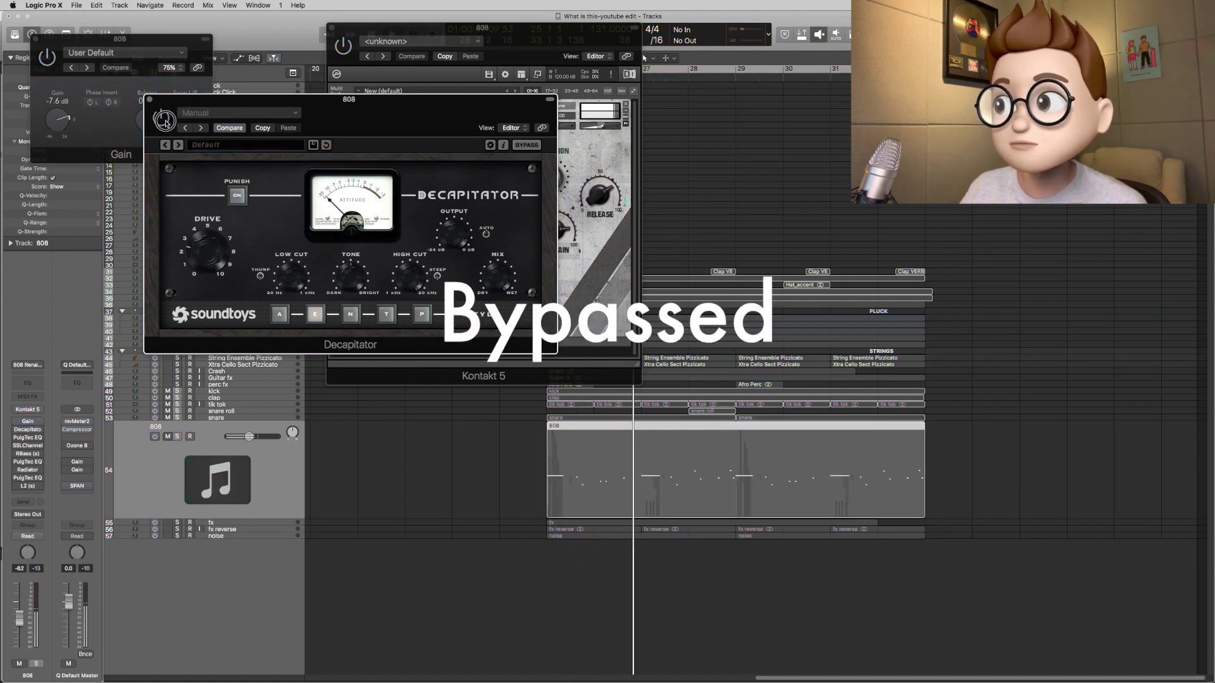
left_click(162, 119)
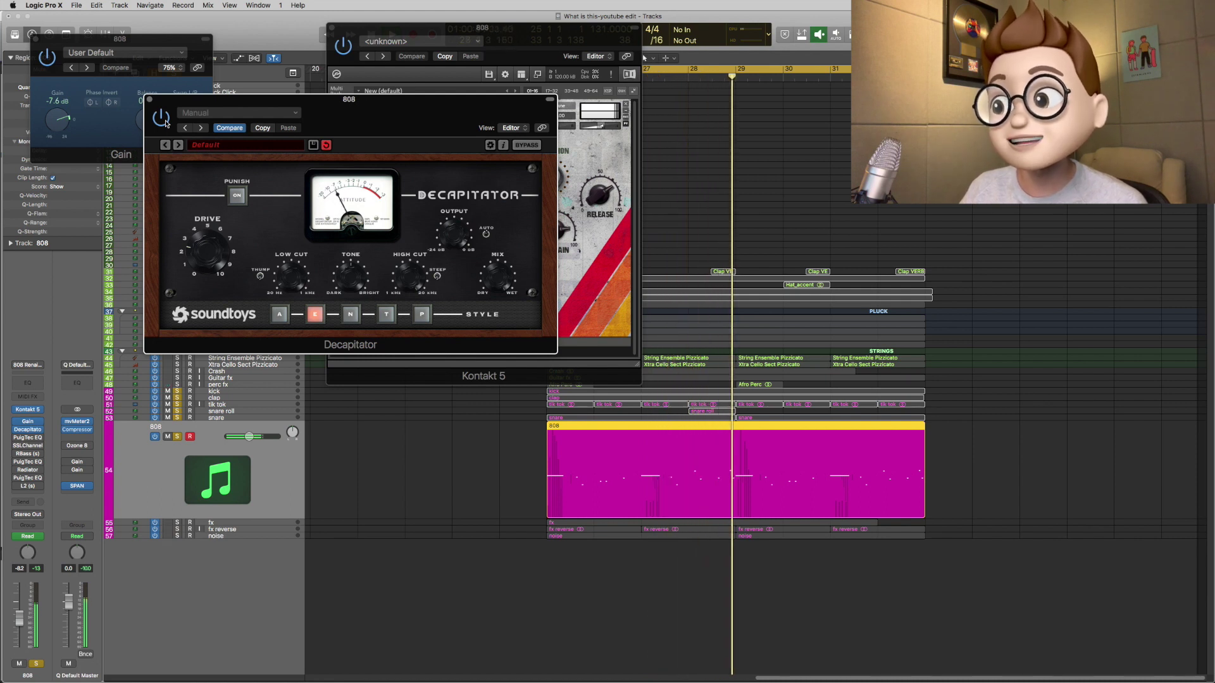
- Open the first PuigTec EQP1A on the 808 and compare playback with the EQ bypassed and active
mouse_move(27, 440)
left_click(27, 439)
left_click_drag(258, 59, 333, 82)
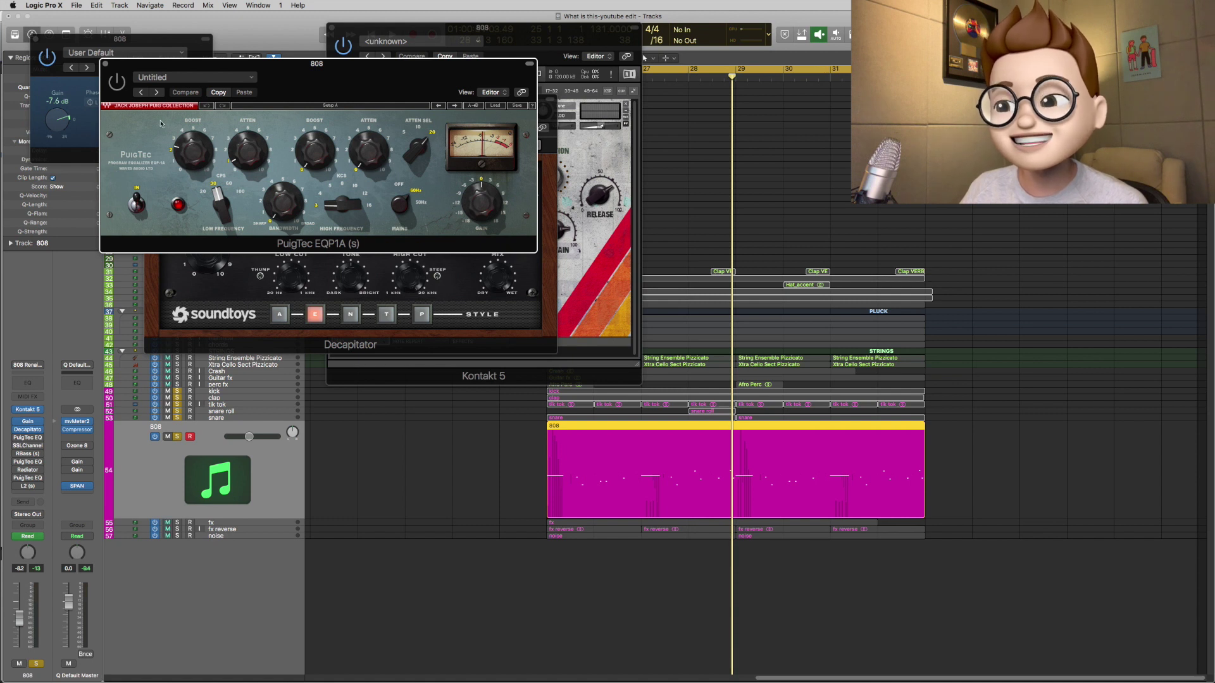
key("space")
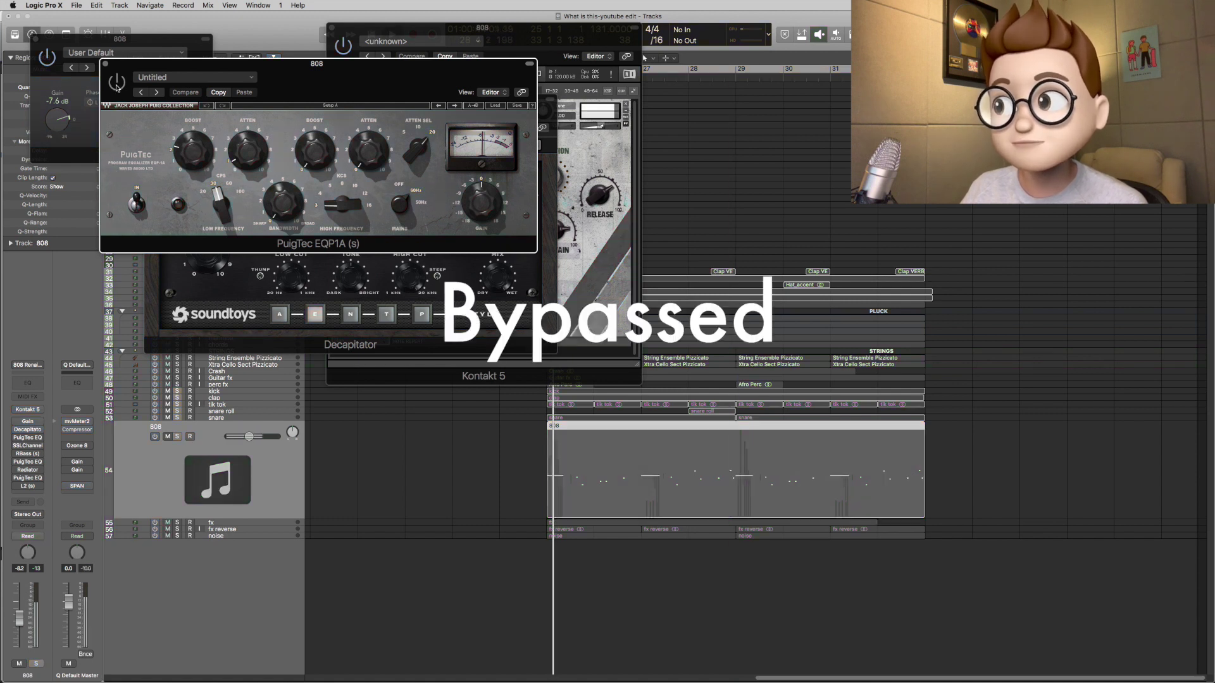
left_click(116, 87)
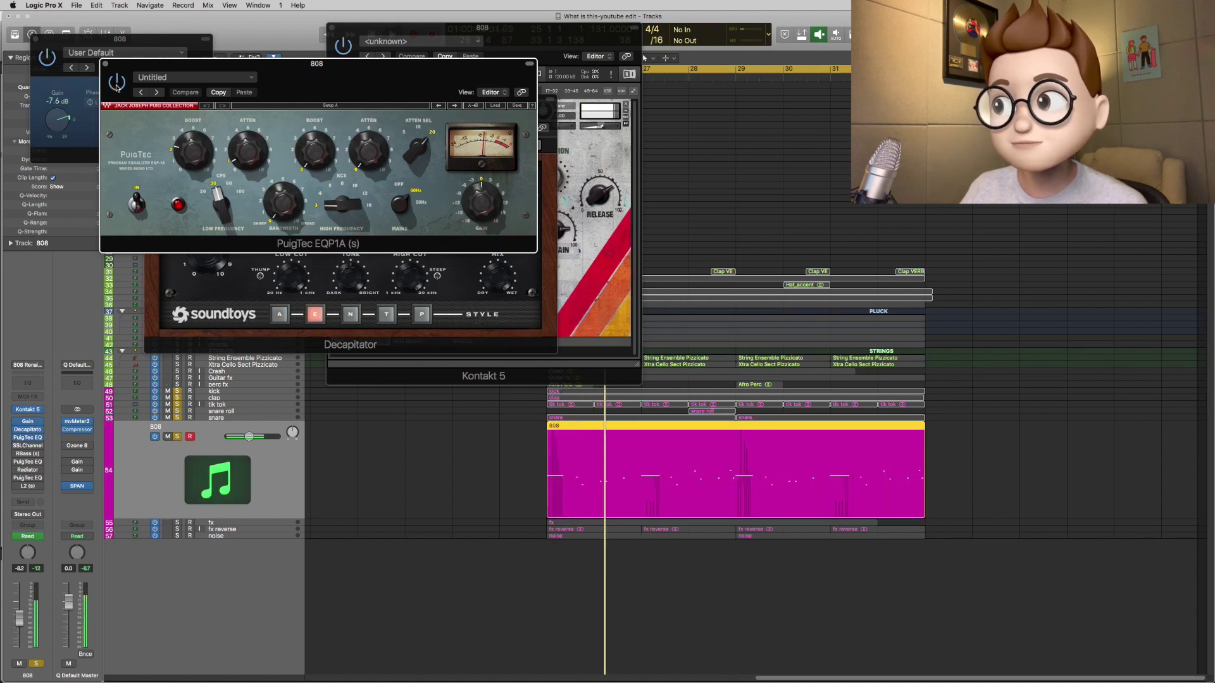
left_click(116, 88)
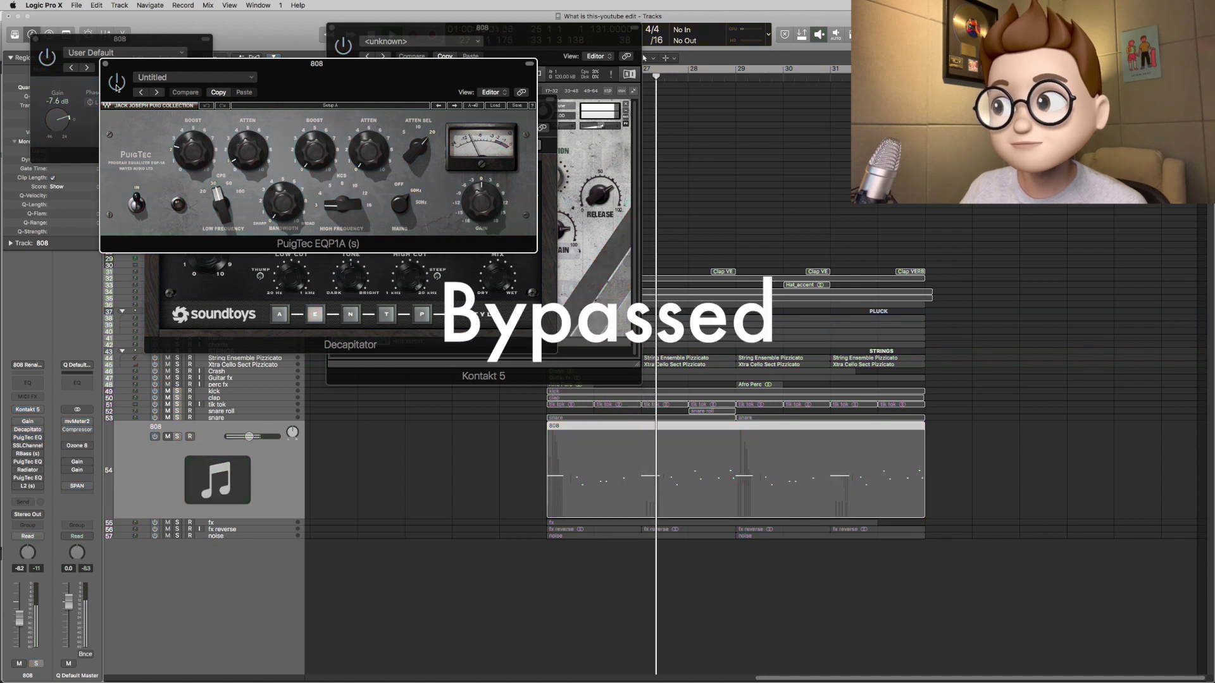
left_click(116, 87)
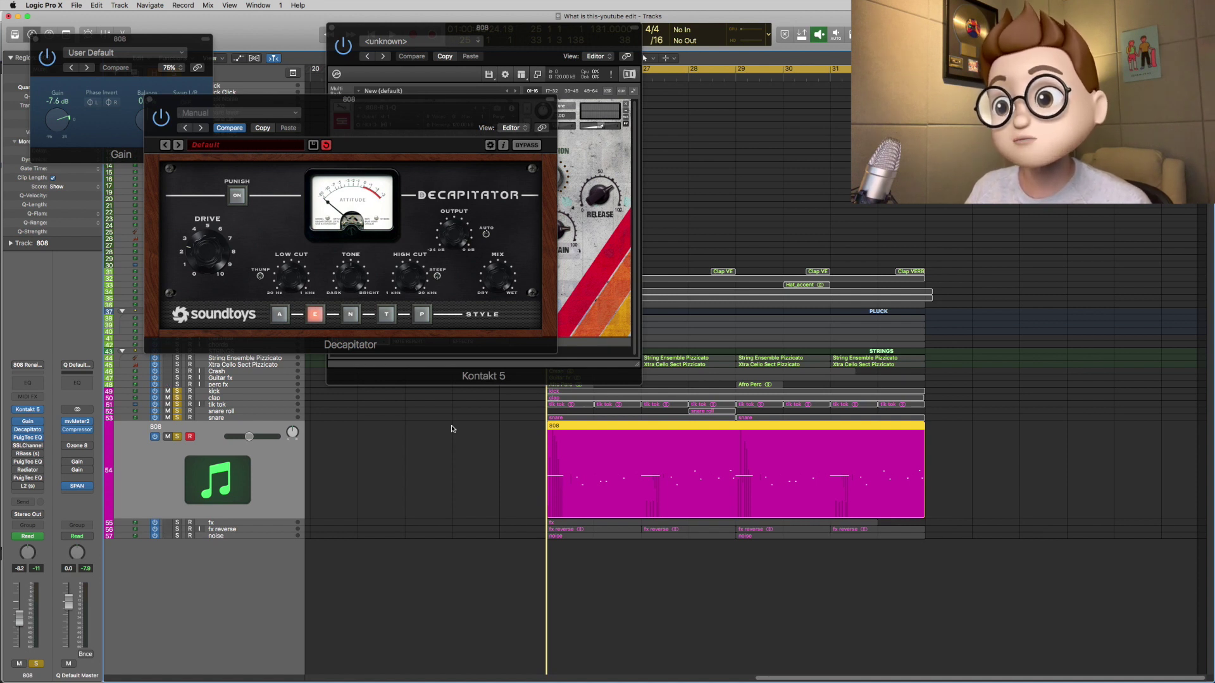
- Open SSLChannel on the 808 track and inspect its low-mid, high-mid and filter settings
left_click(27, 445)
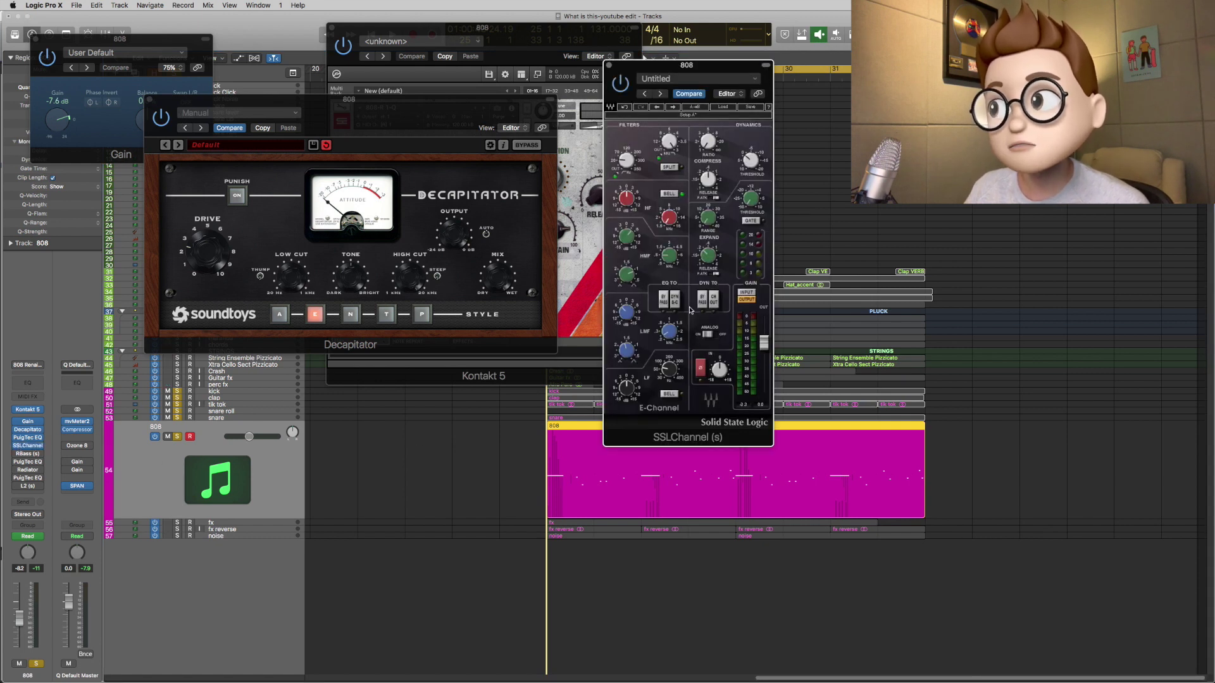
left_click(627, 312)
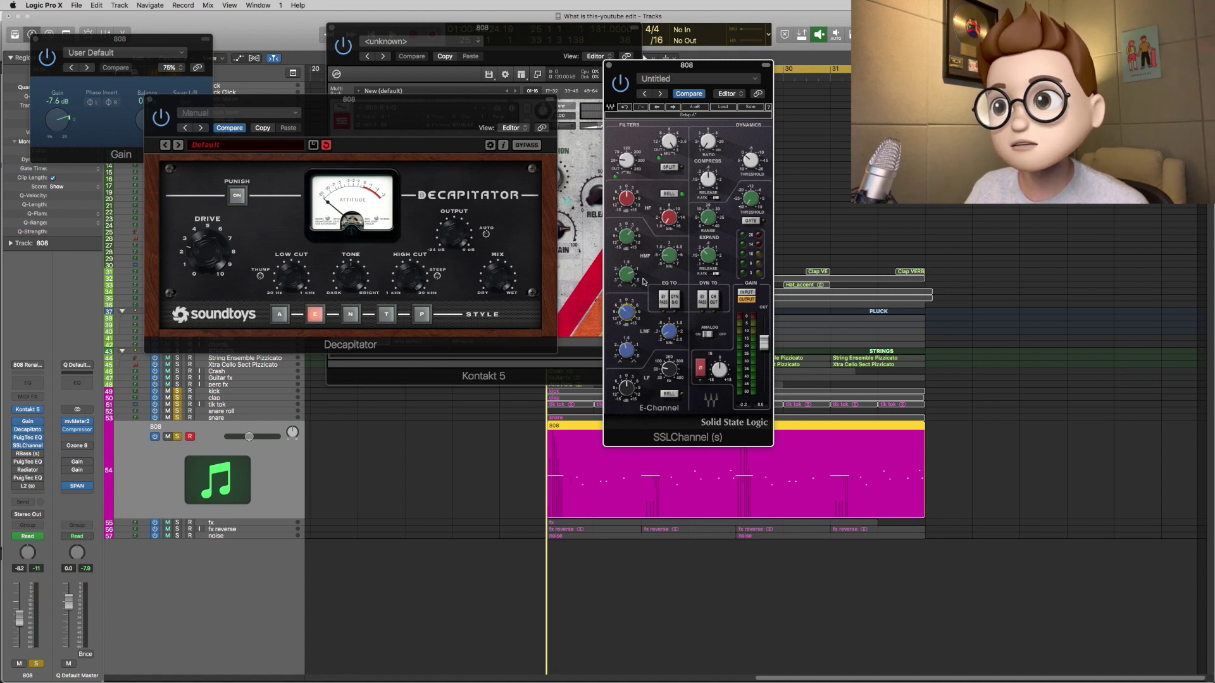
left_click(669, 255)
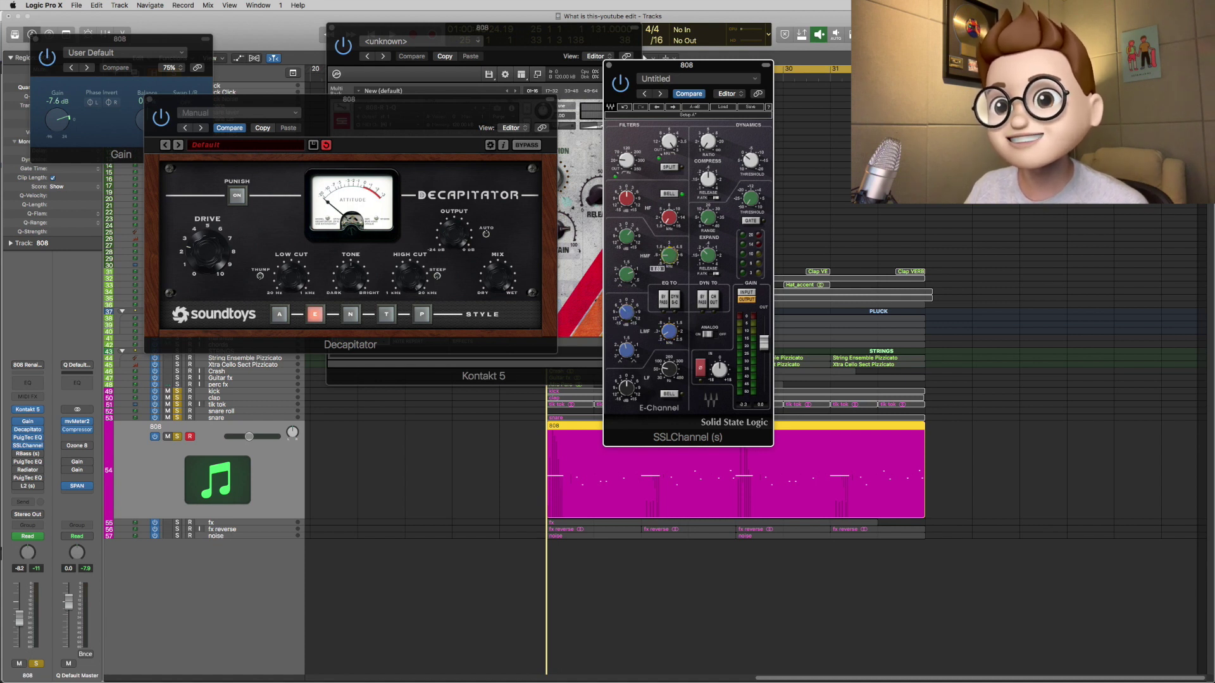
left_click(627, 237)
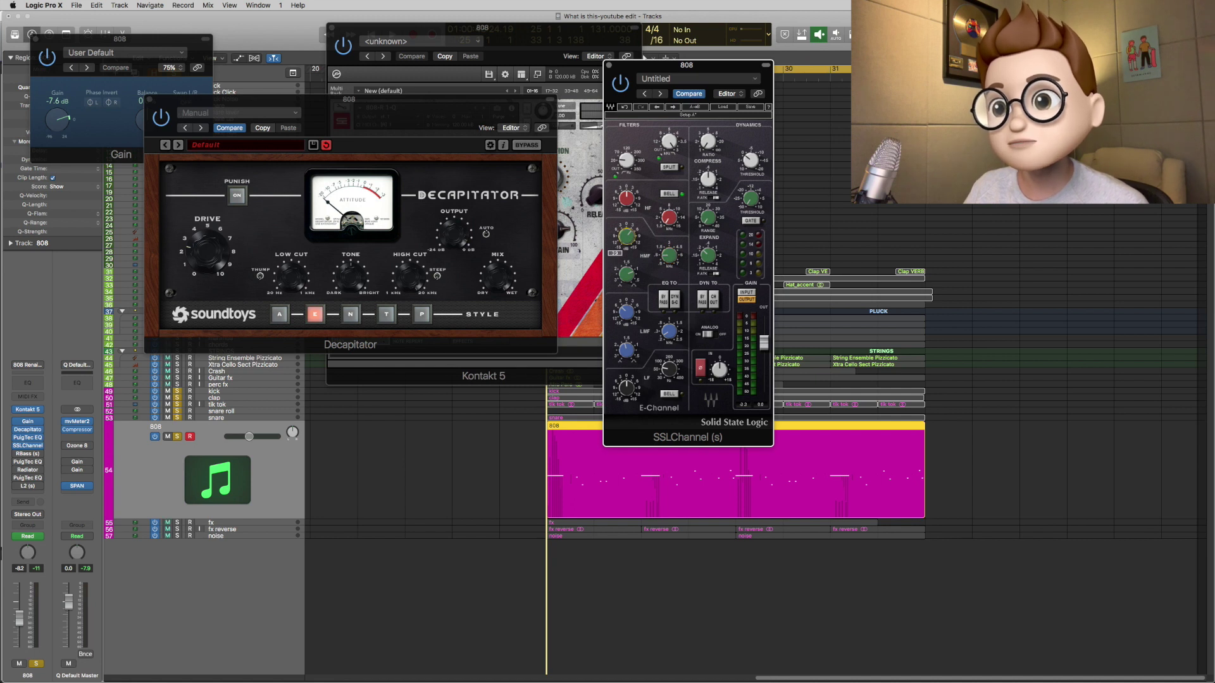
left_click(625, 160)
left_click(672, 145)
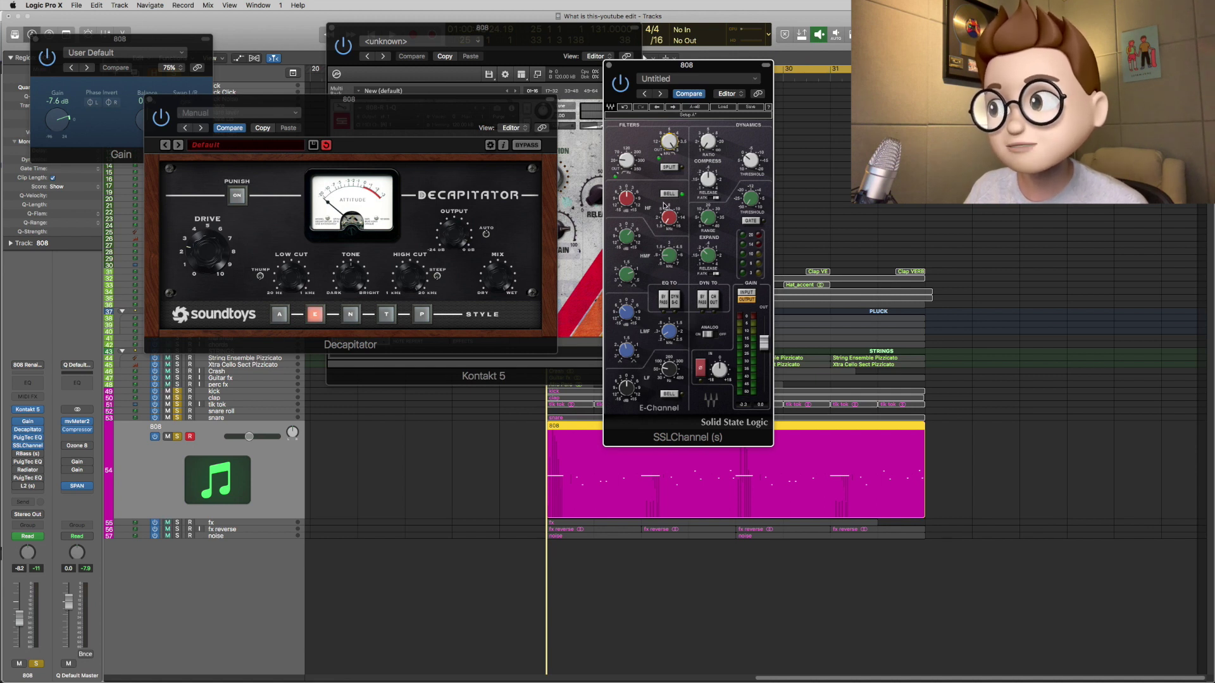
- Compare the 808 with SSLChannel bypassed and active, vary its low-mid gain during playback, and close the plug-in
key("space")
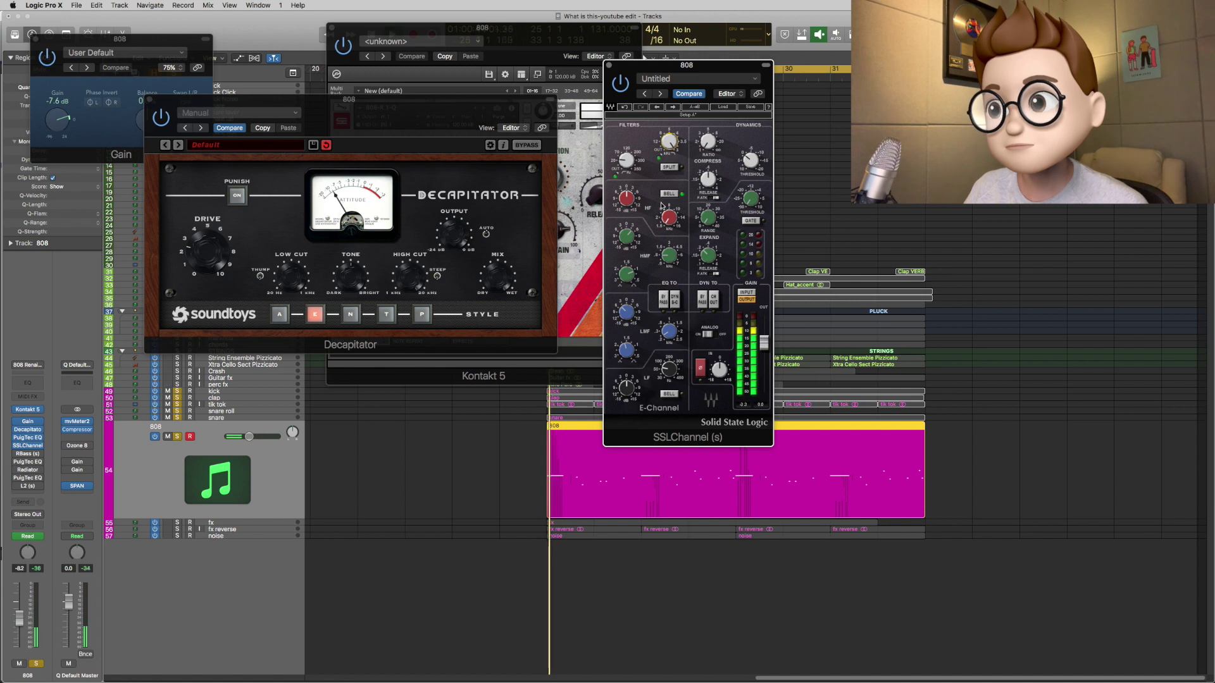
left_click(620, 89)
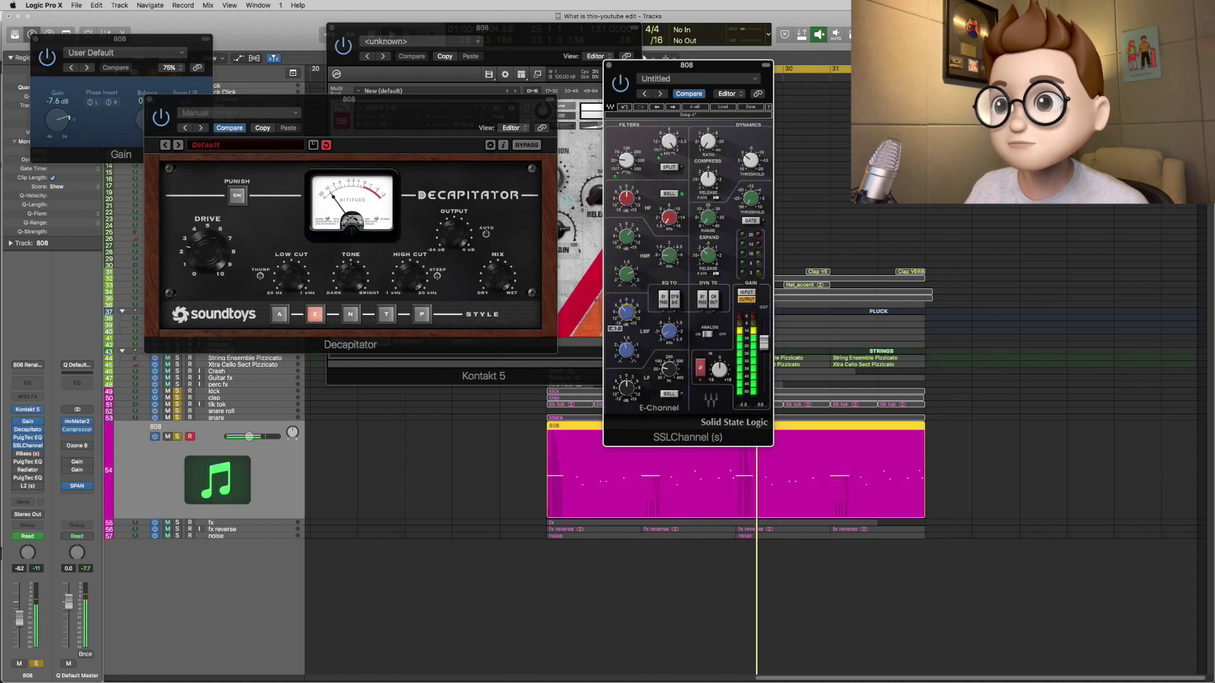
mouse_move(628, 314)
left_mouse_down()
mouse_move(628, 279)
mouse_move(628, 324)
left_mouse_up()
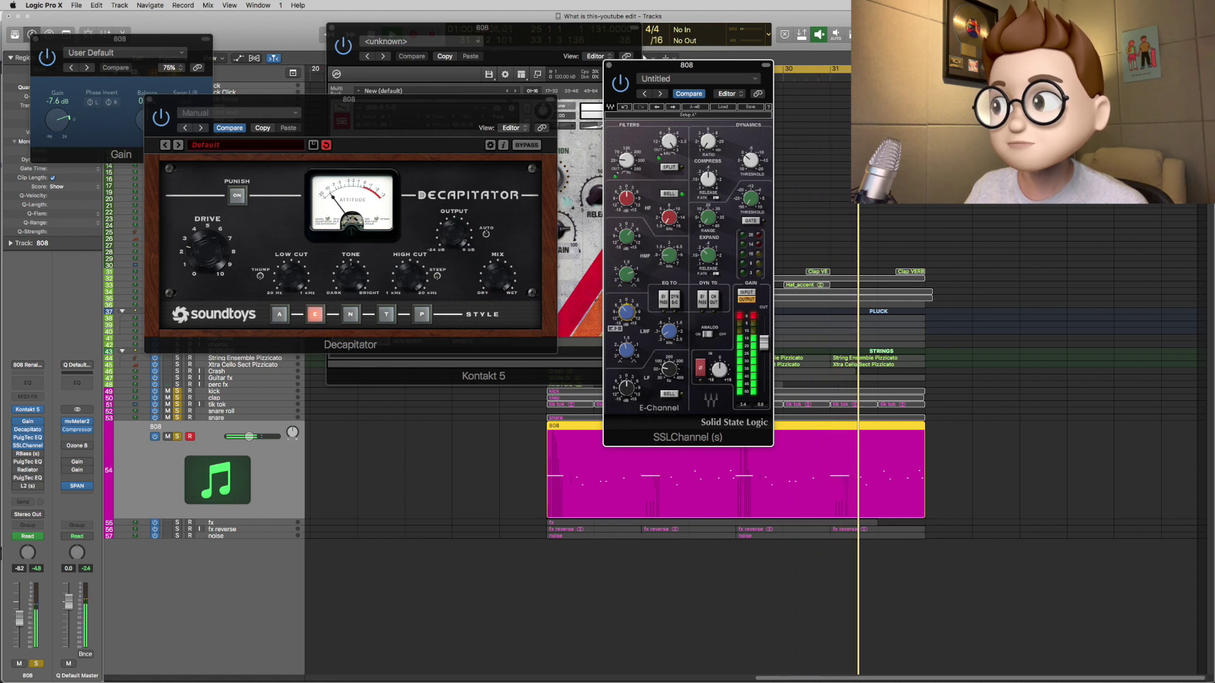
left_click(609, 66)
key("space")
key("Return")
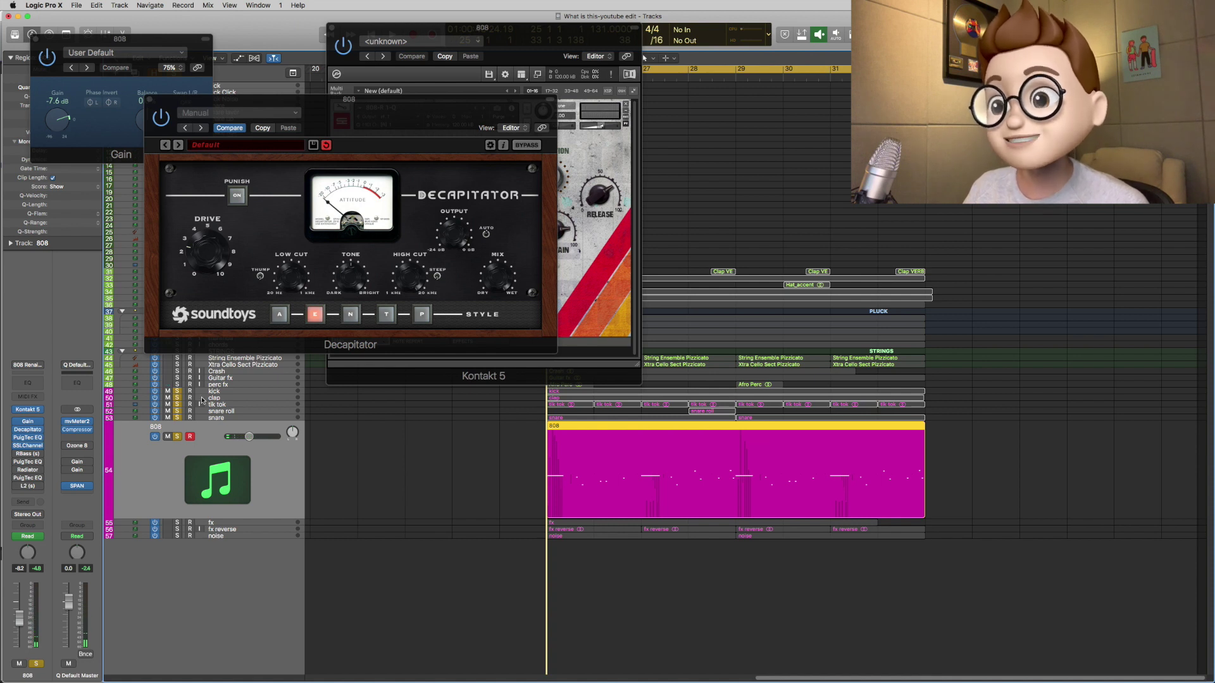
- Open RBass on the 808 track and compare playback with the plug-in active and bypassed
left_click(28, 455)
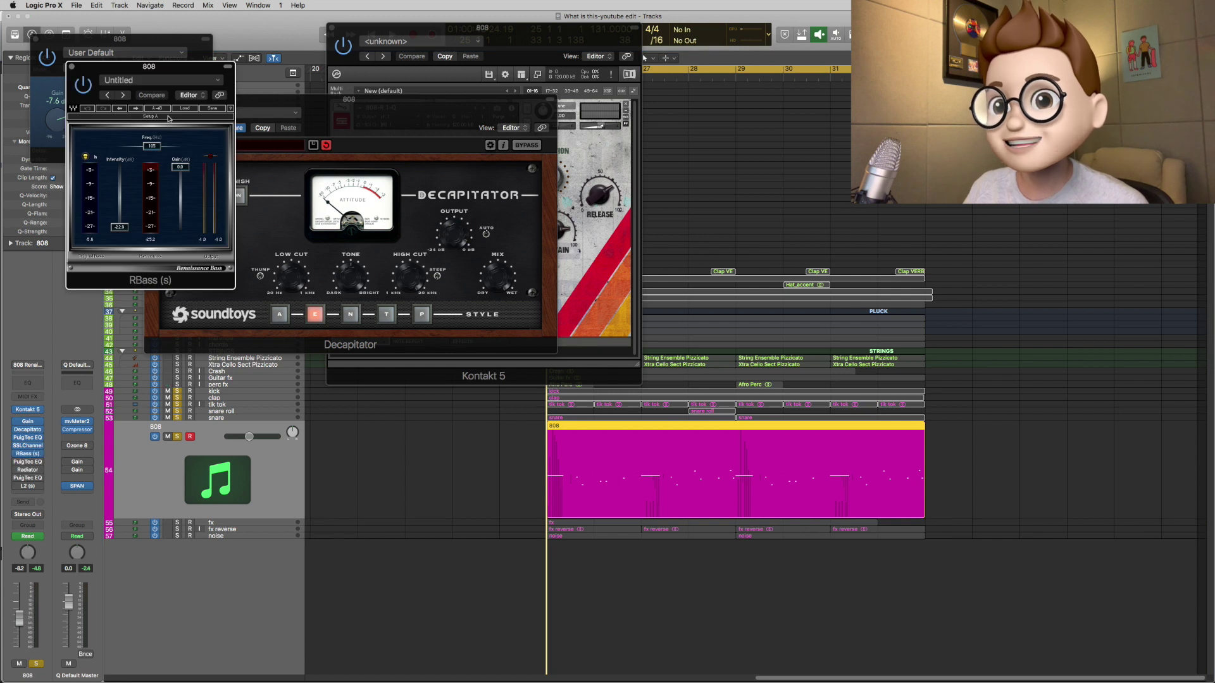
left_click_drag(170, 68, 438, 192)
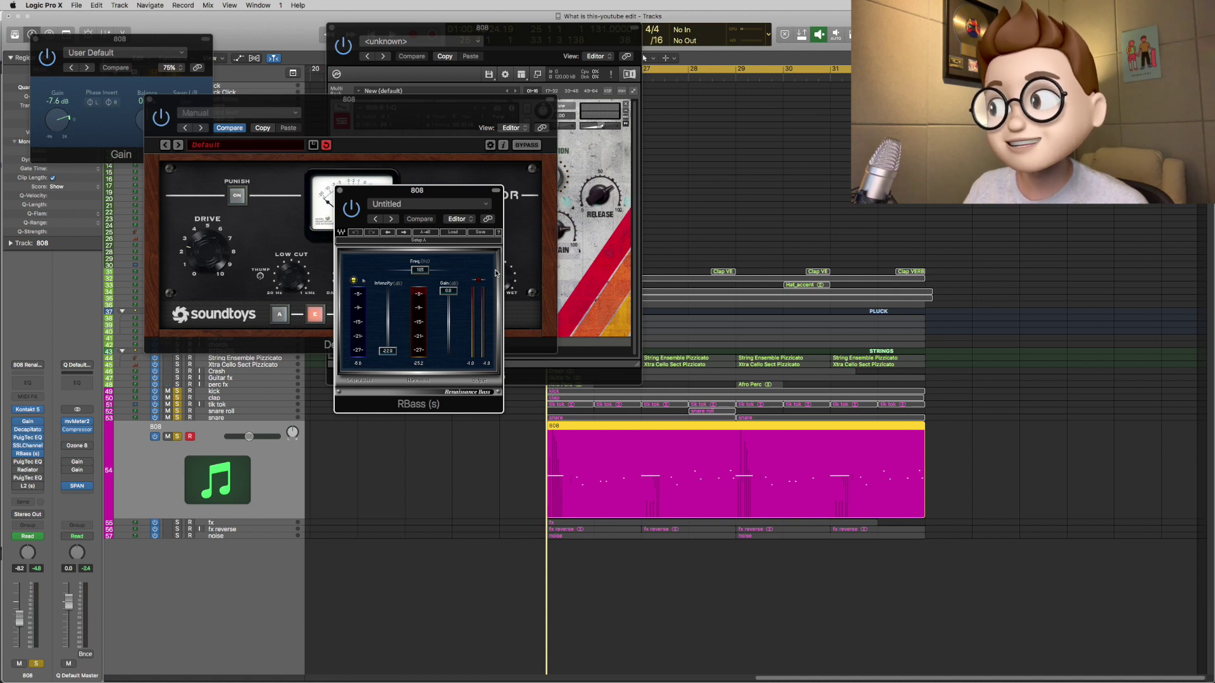
key("space")
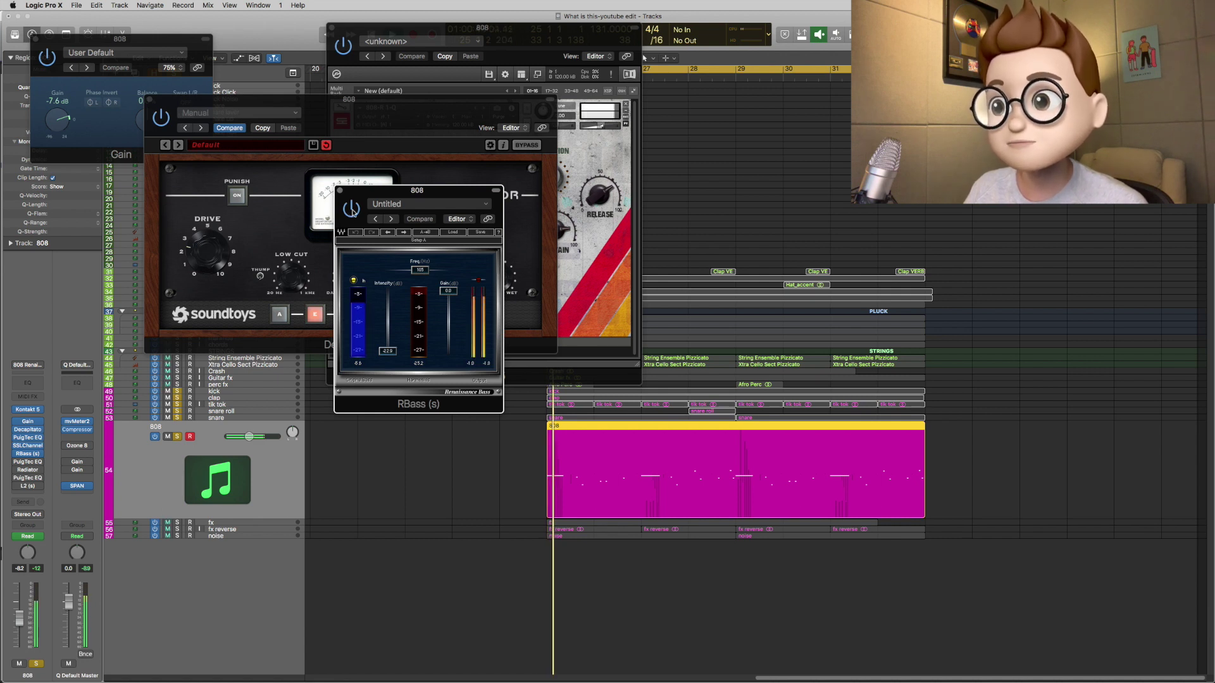
left_click(354, 211)
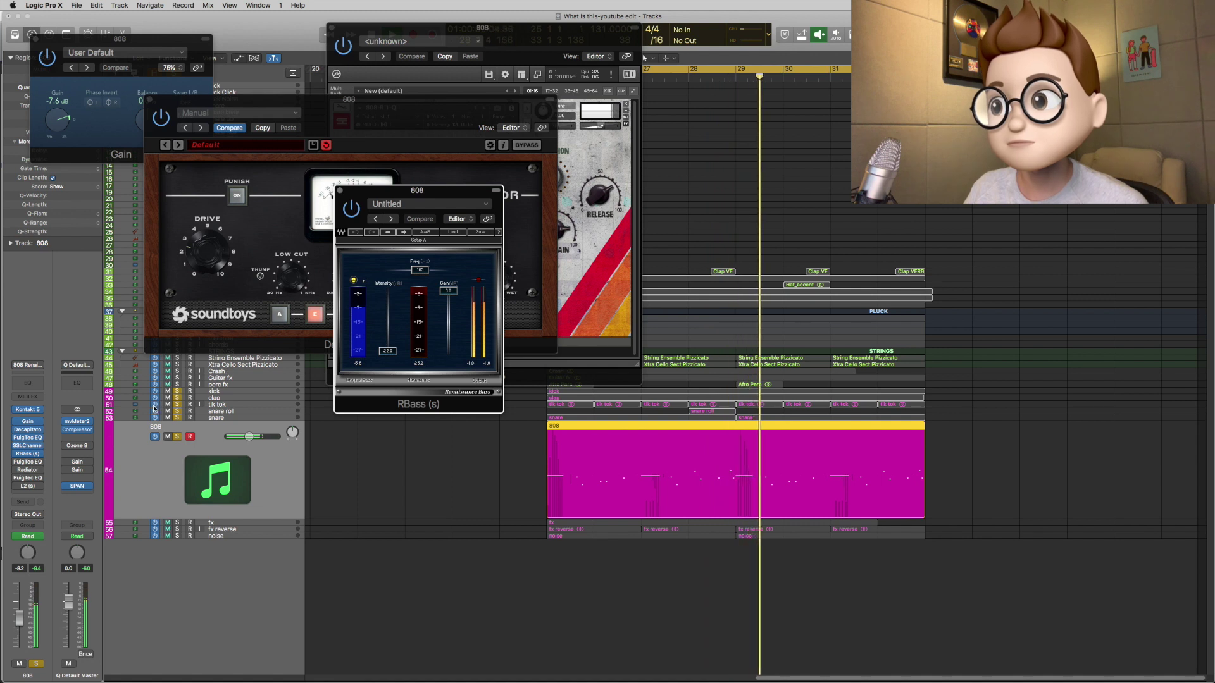
left_click(356, 211)
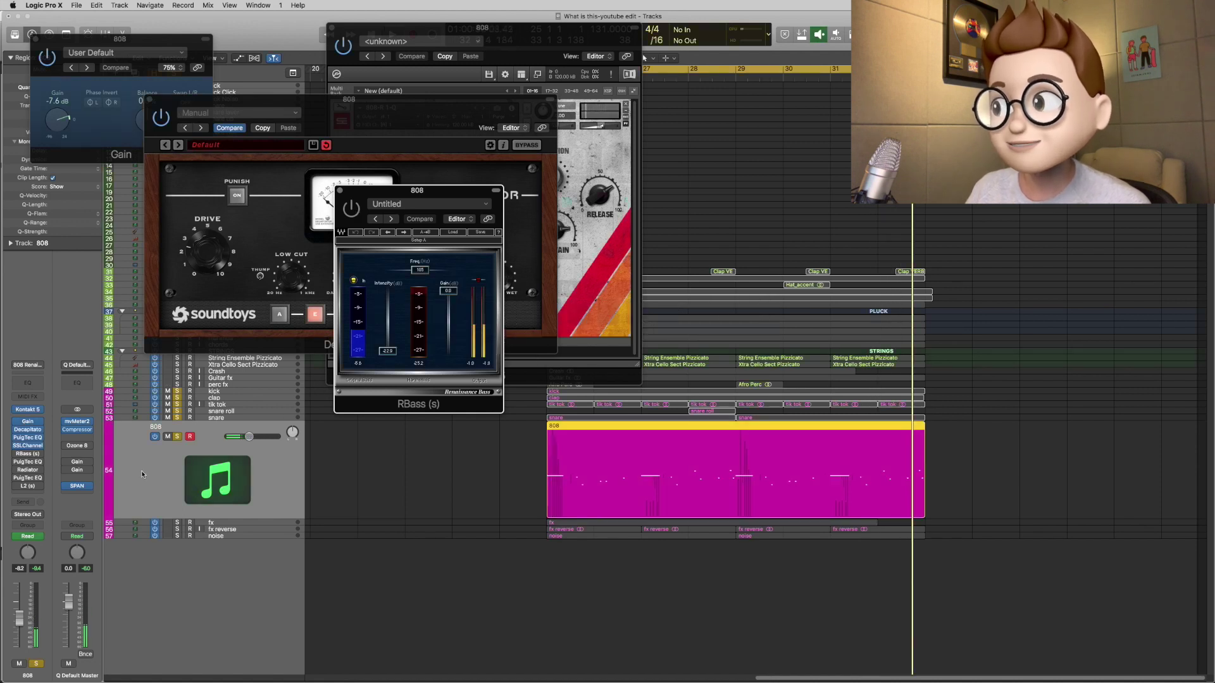
- Open the second PuigTec EQP1A on the 808, inspect its low-frequency attenuation, and toggle its bypass during playback
left_click(17, 463)
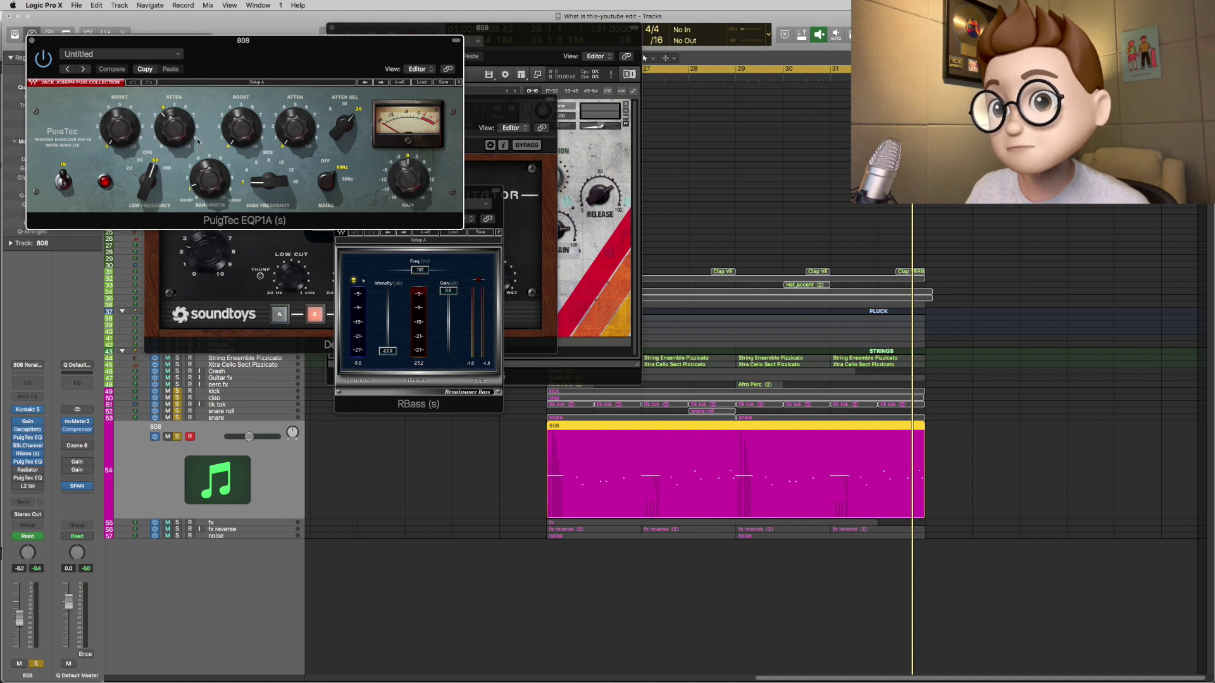
mouse_move(167, 128)
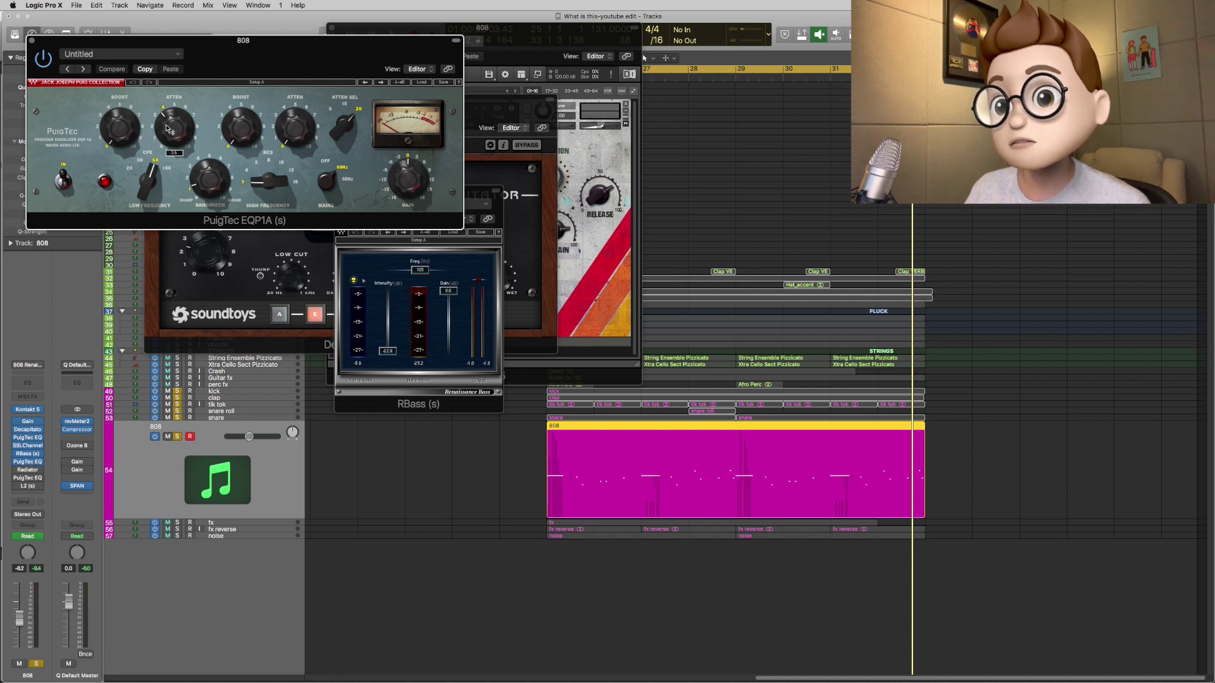
key("space")
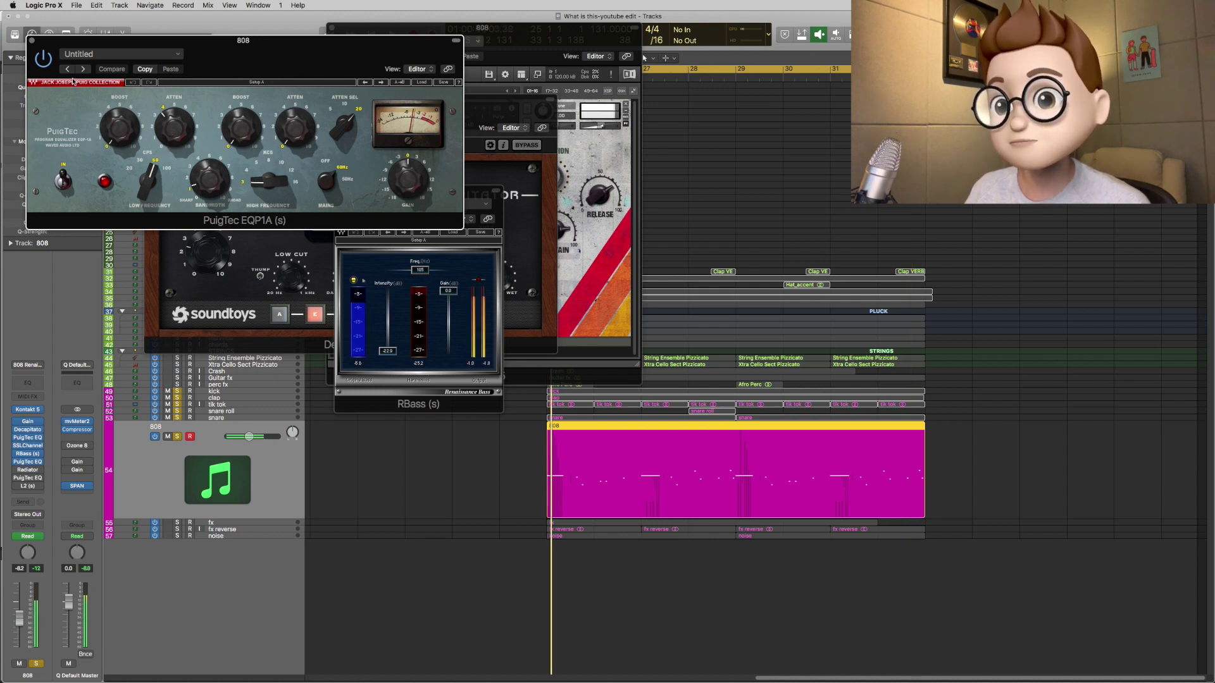
left_click(44, 62)
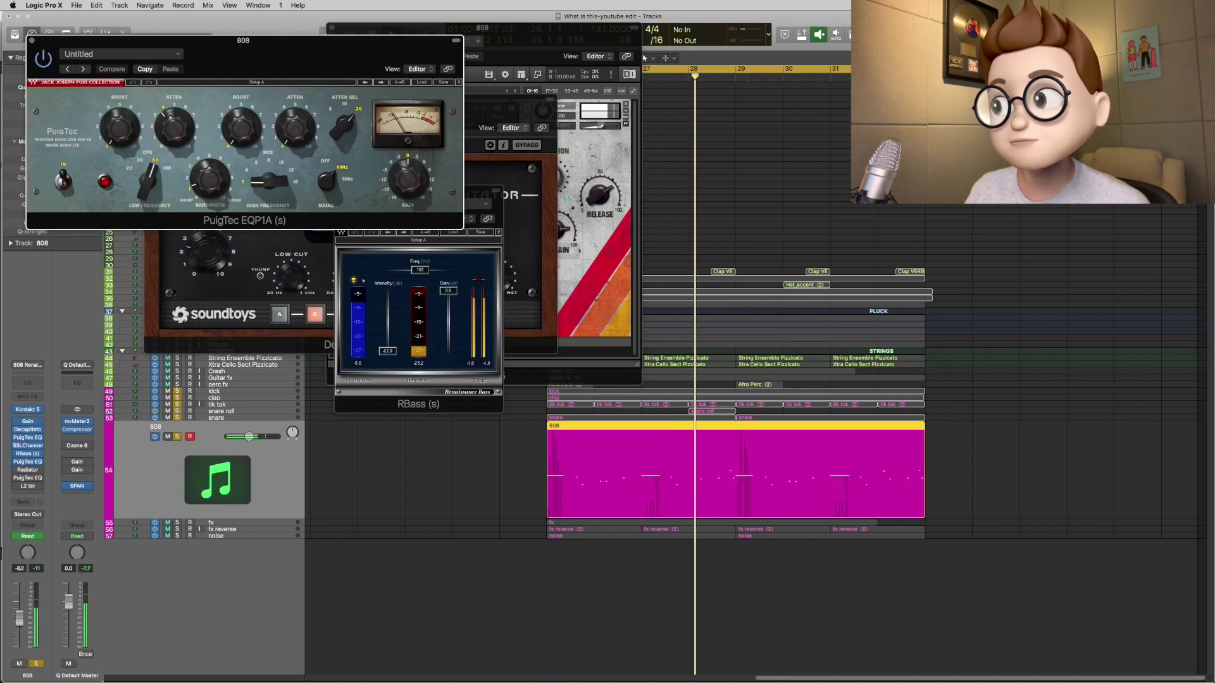
- Adjust the low-frequency attenuation on the second PuigTec EQP1A and compare the 808 with the EQ bypassed and active
left_click_drag(174, 127, 174, 117)
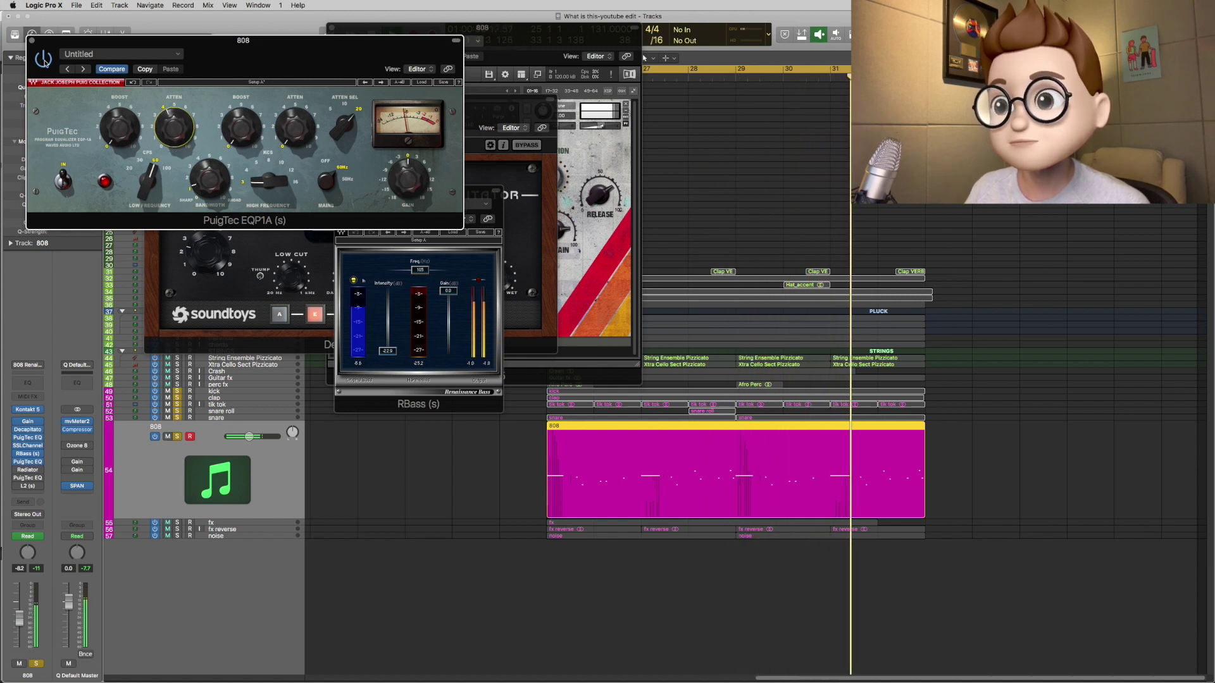
left_click(43, 59)
left_click(44, 61)
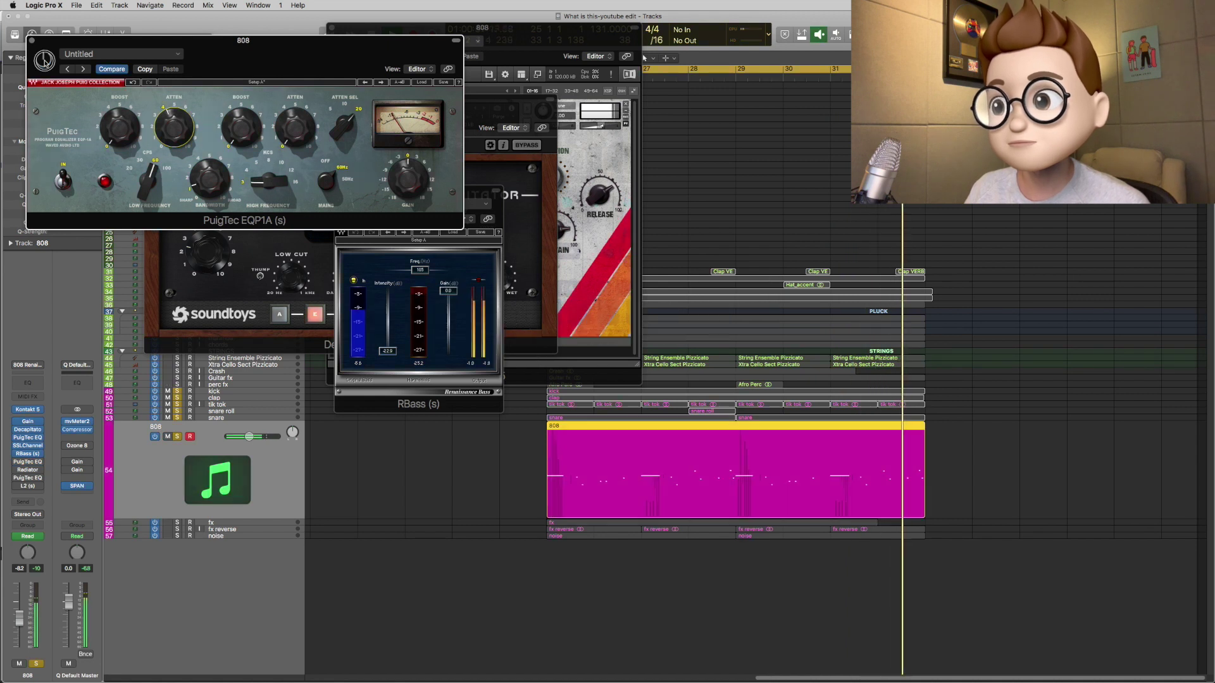
key("space")
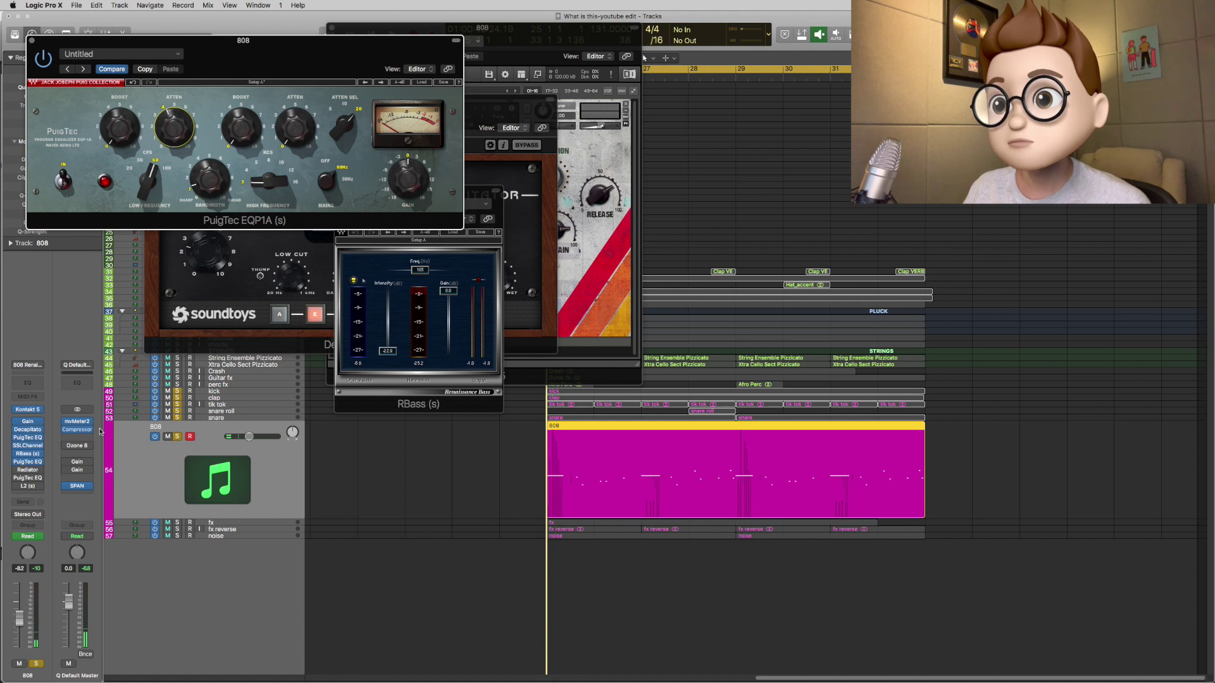
- Open Radiator on the 808 track and compare playback with the plug-in bypassed and active
left_click(26, 470)
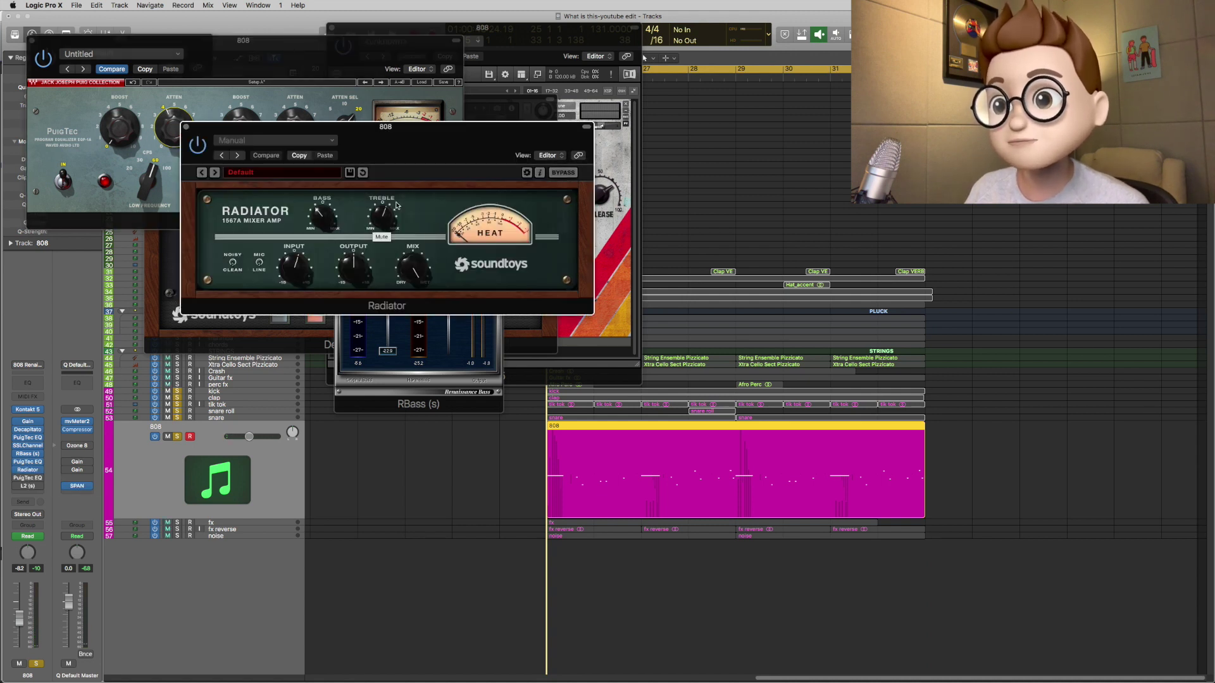
left_click_drag(448, 155, 458, 154)
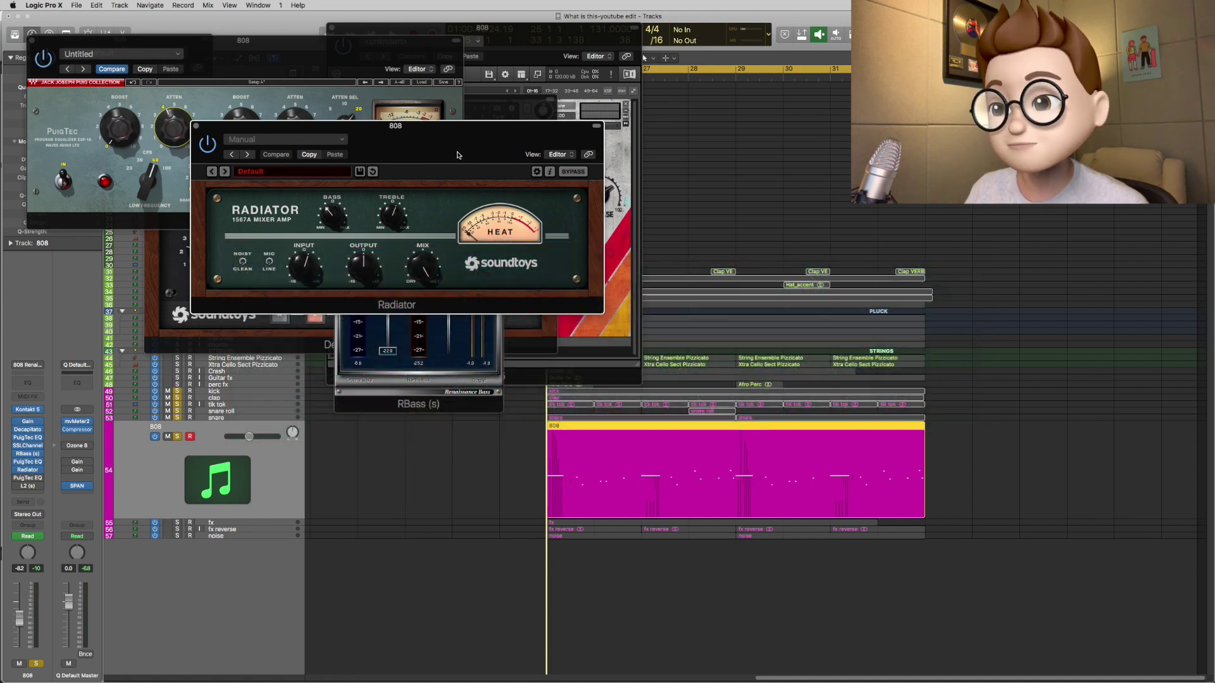
left_click(208, 145)
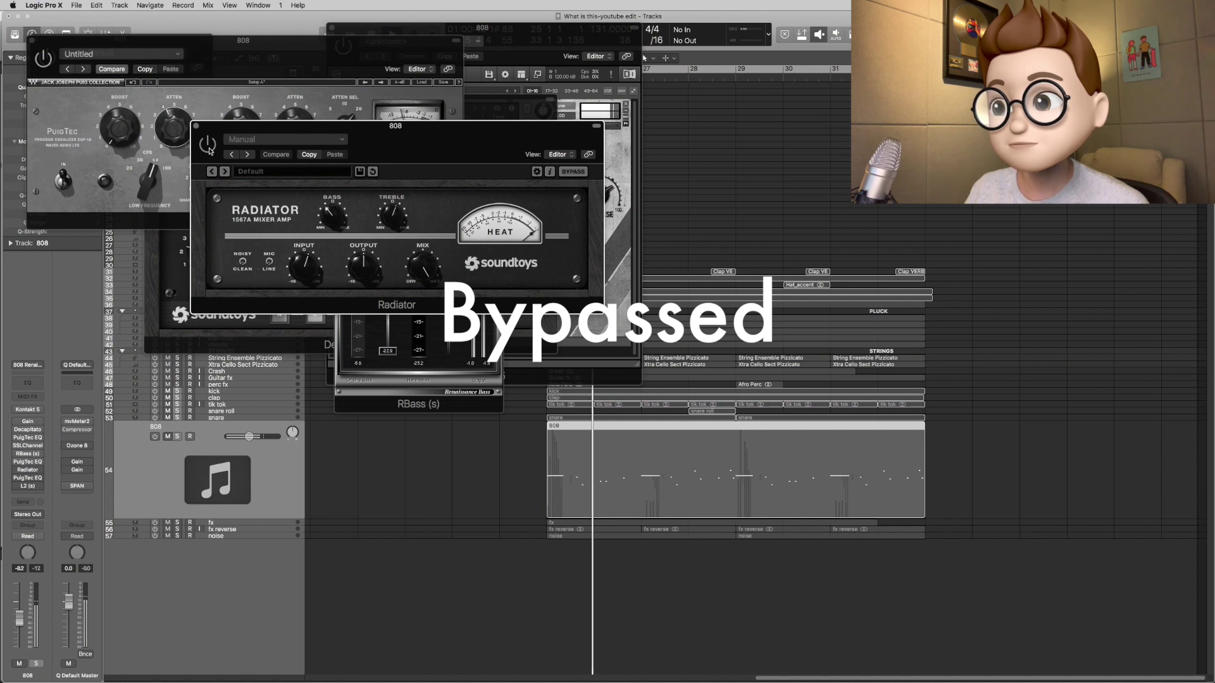
left_click(208, 145)
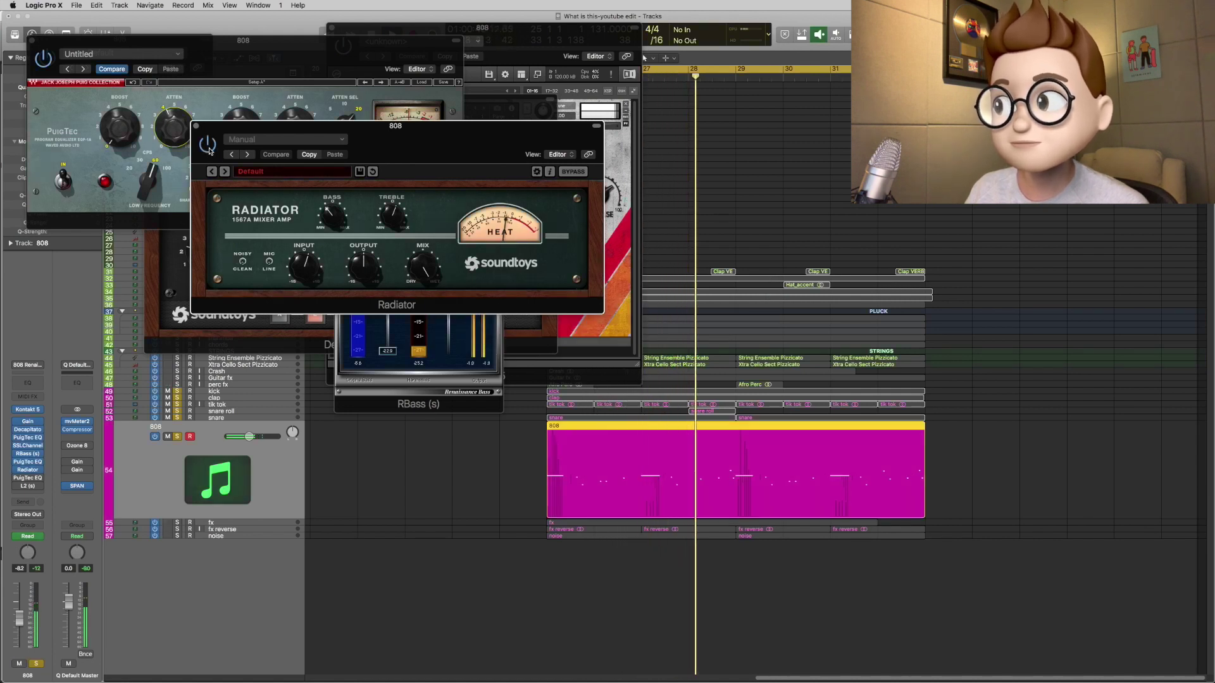
left_click(208, 145)
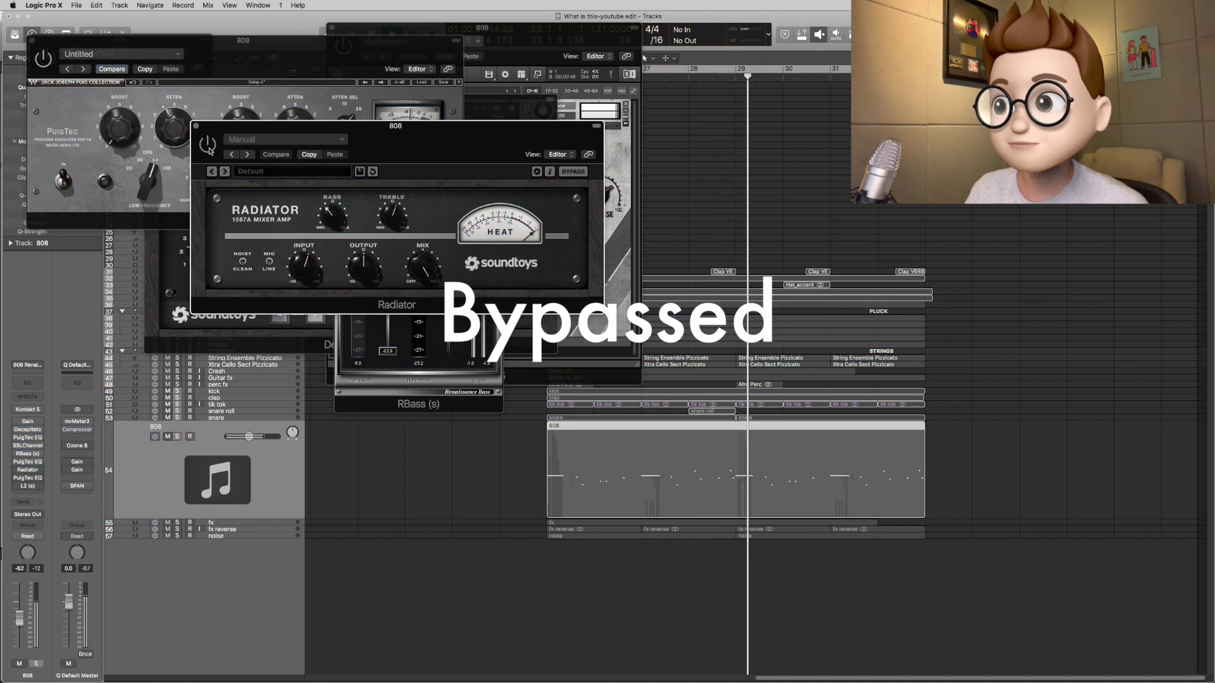
left_click(209, 148)
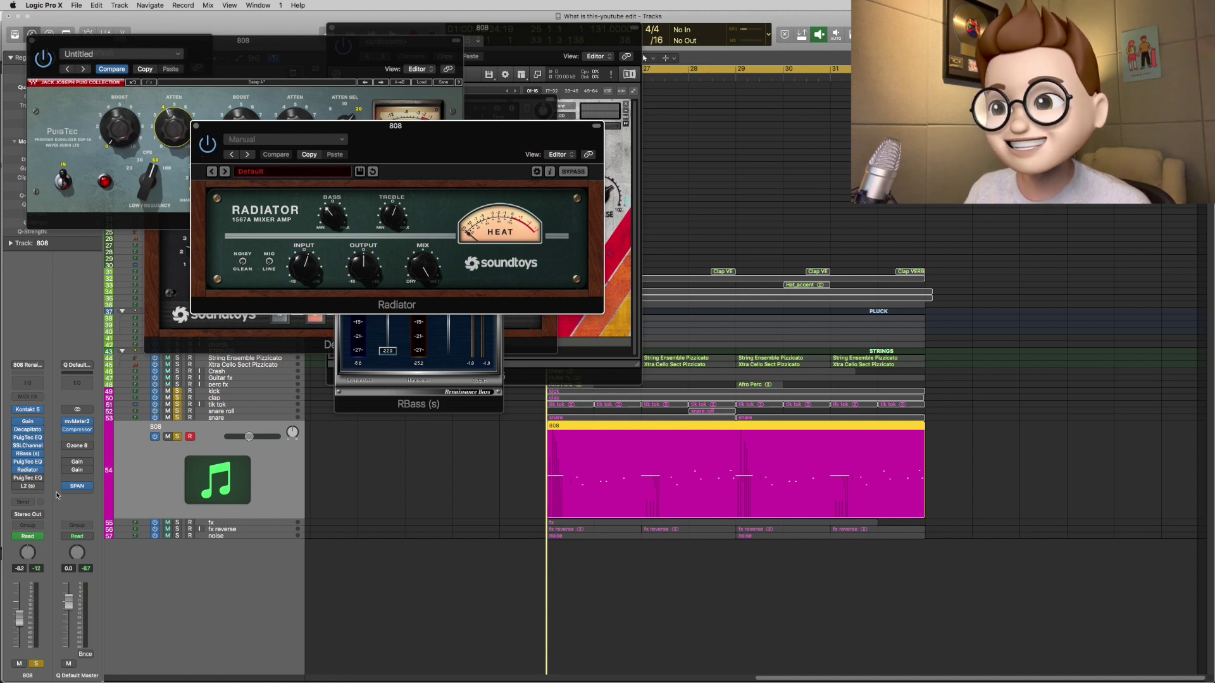
- Open the third PuigTec EQP1A on the 808, compare playback with it active and bypassed, and close the plug-in
left_click(23, 480)
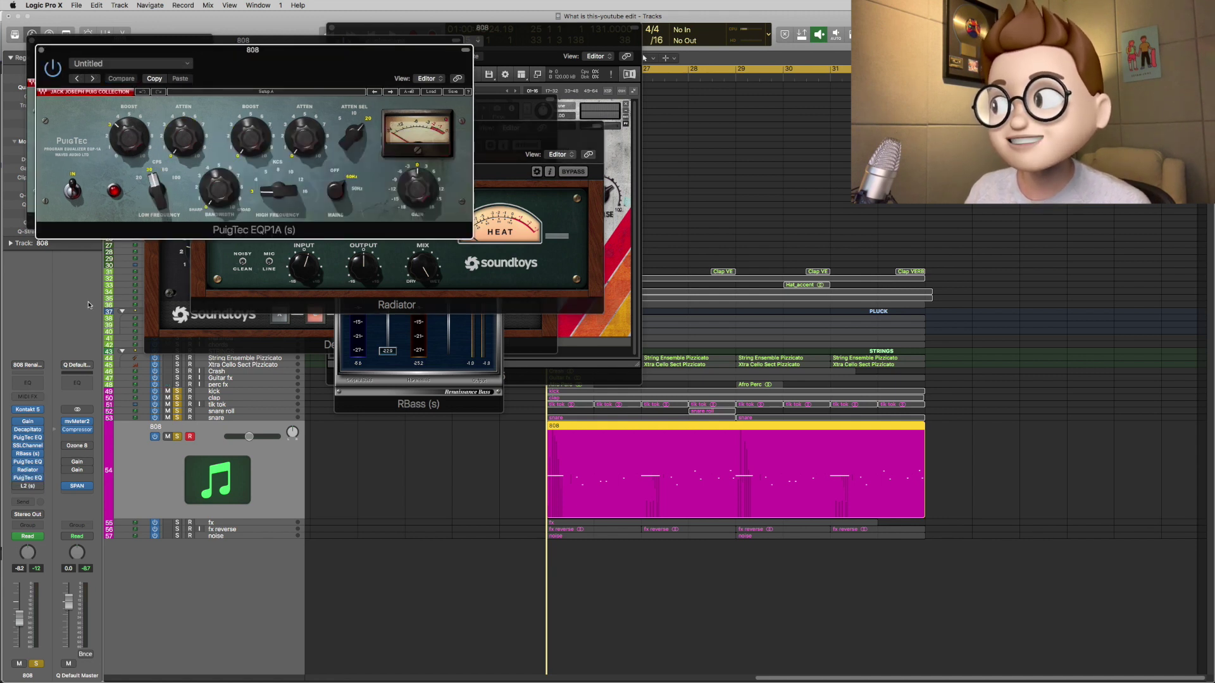
left_click_drag(44, 69, 188, 155)
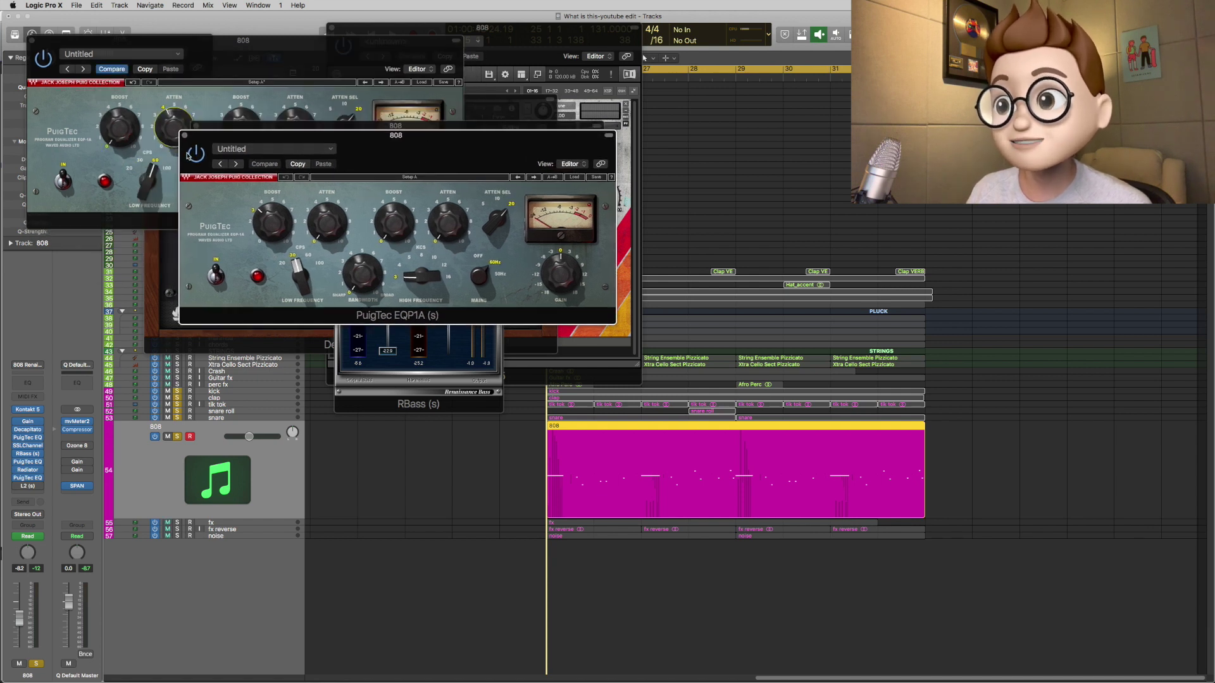
key("space")
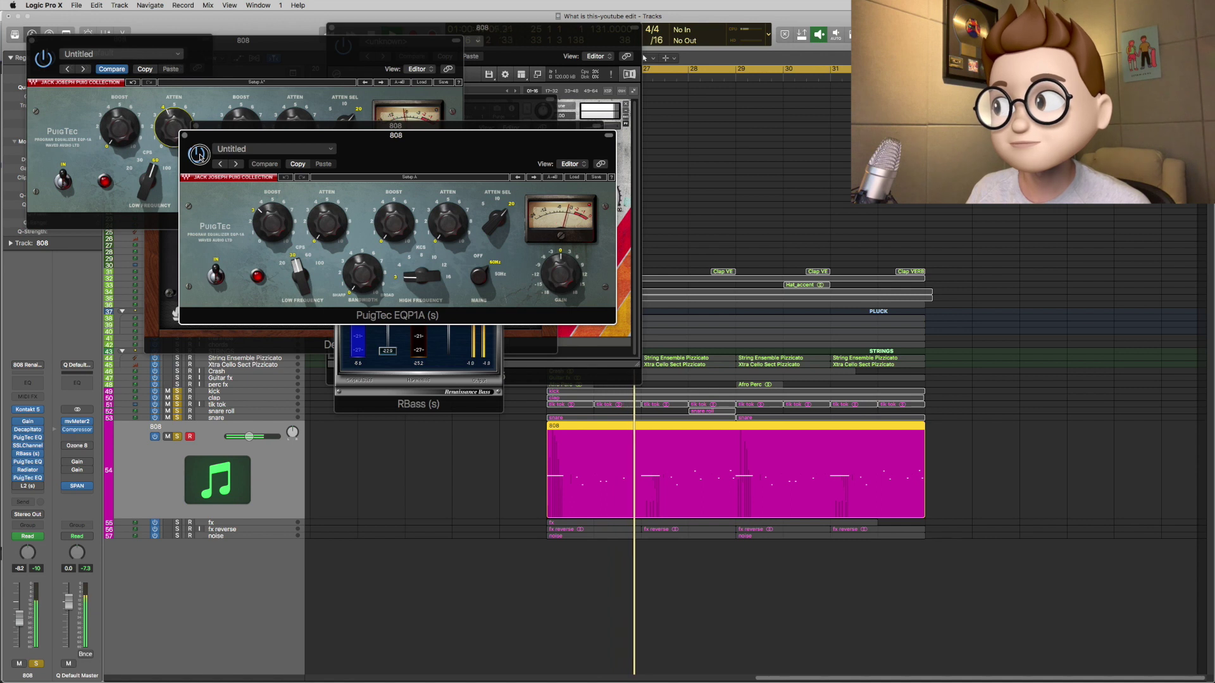
left_click(196, 155)
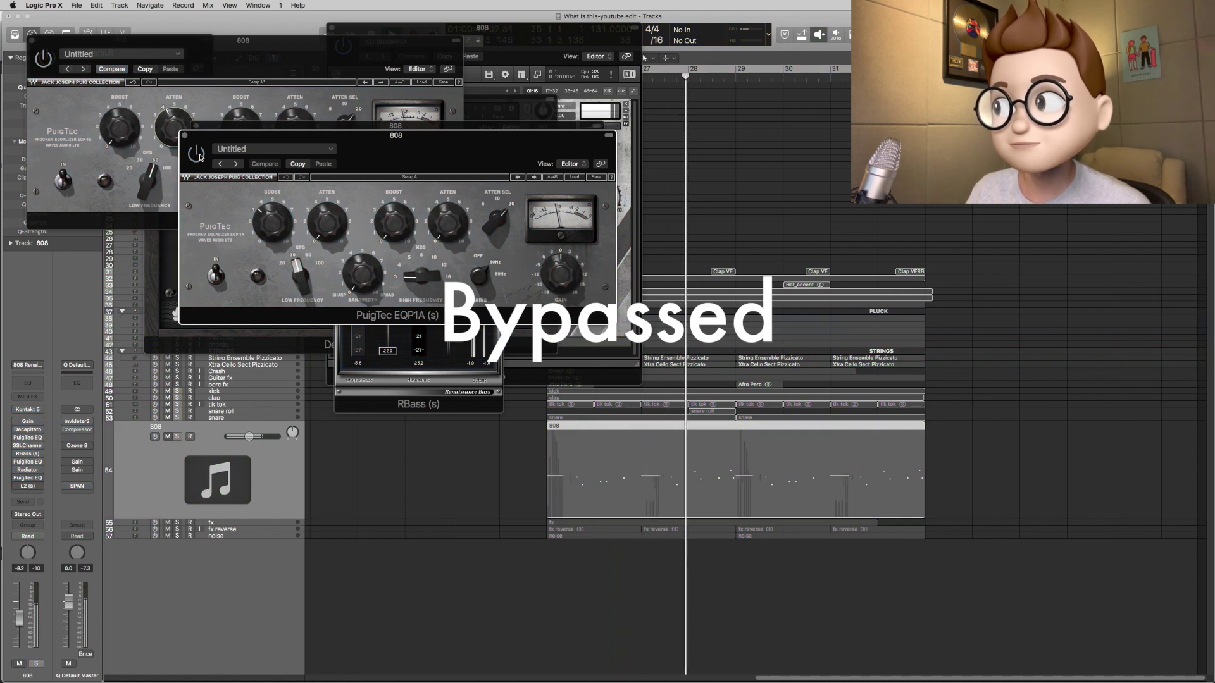
left_click(199, 156)
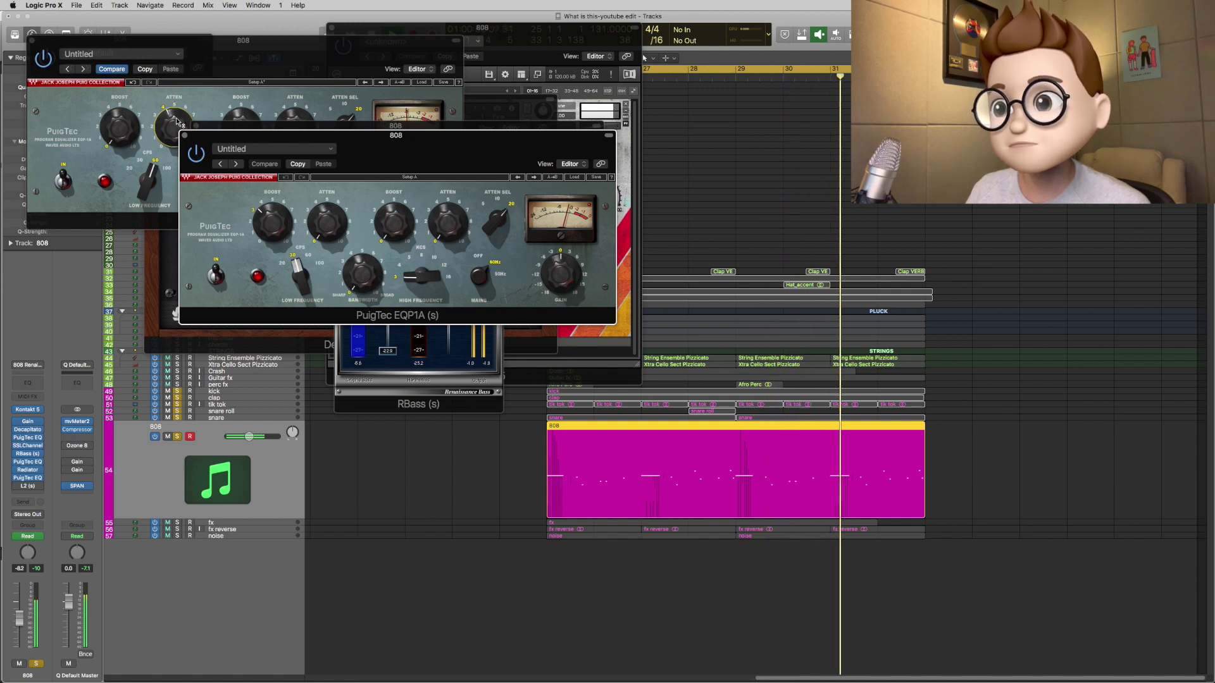
left_click(197, 155)
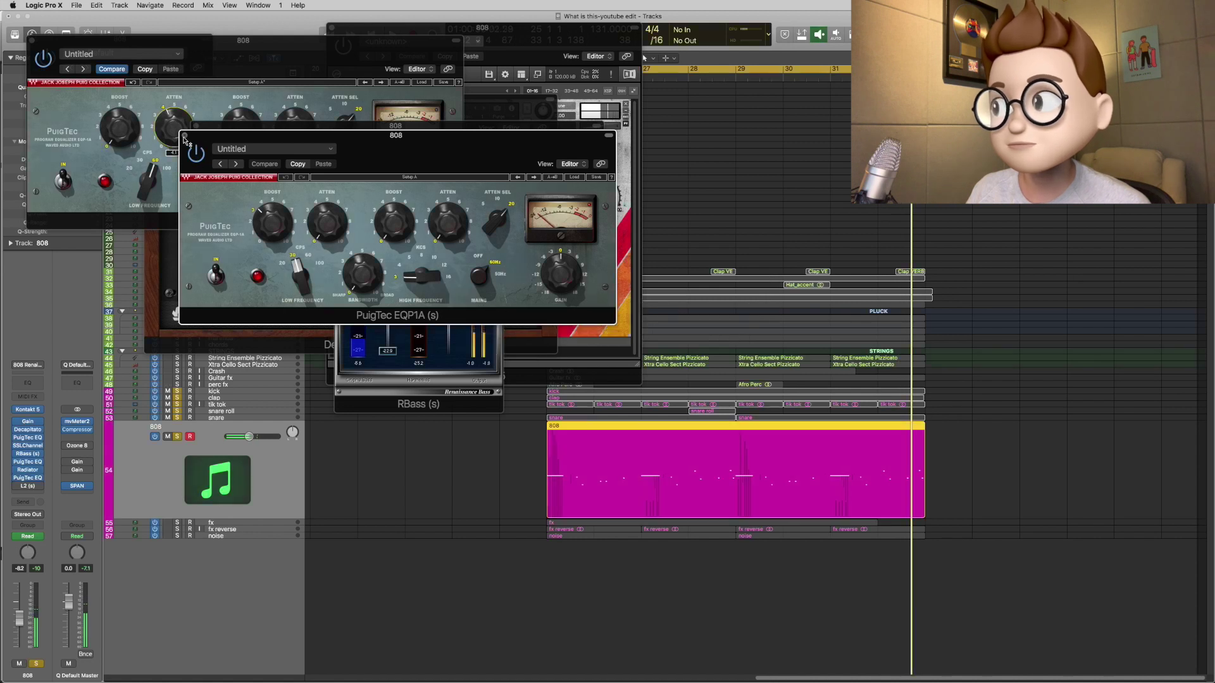
left_click(185, 136)
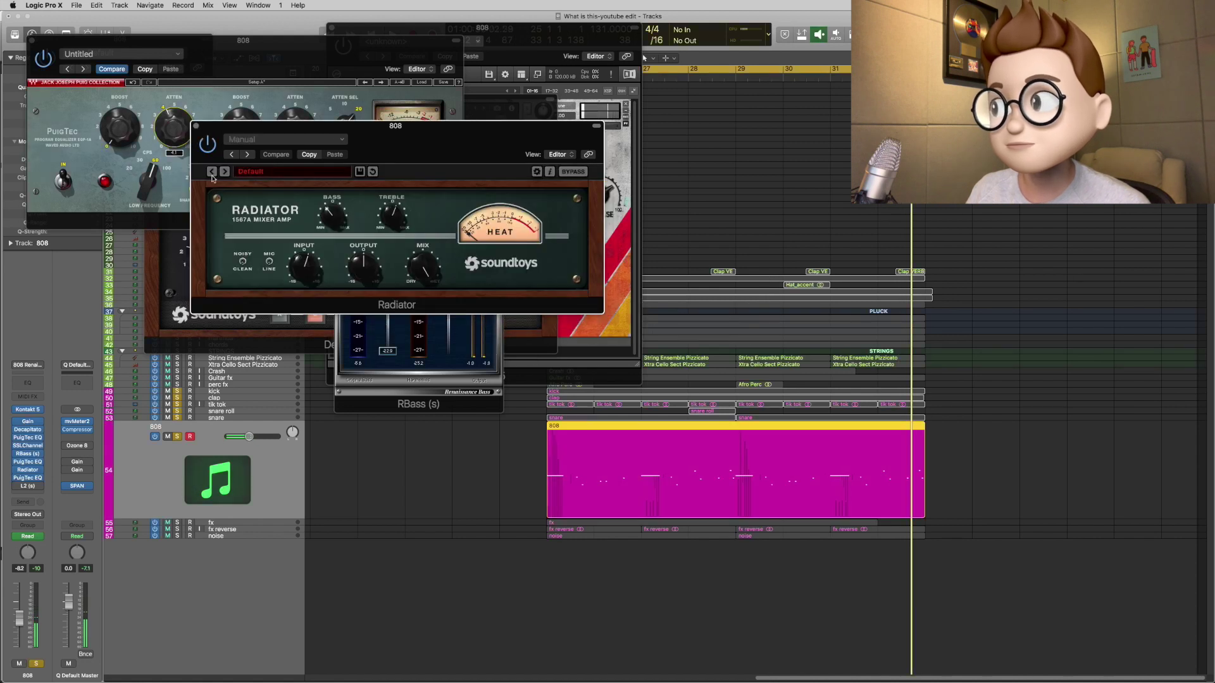
- Open and enable the L2 limiter on the 808, and compare playback with it bypassed and active
left_click(23, 487)
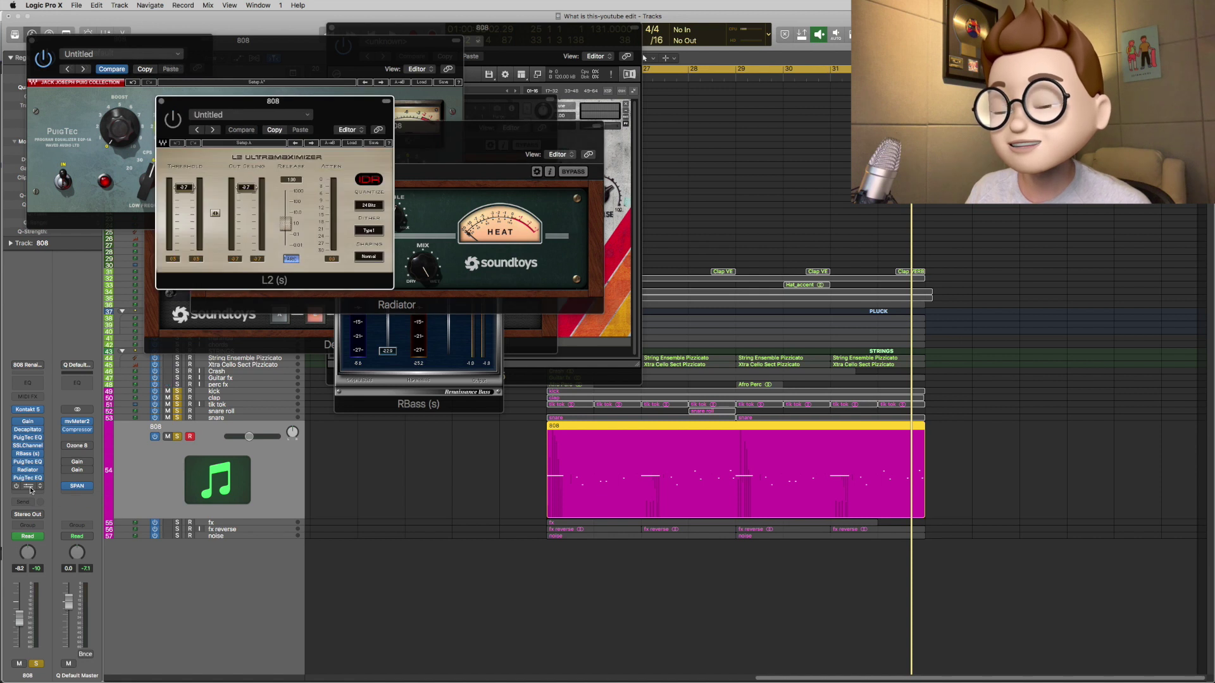
left_click(14, 488)
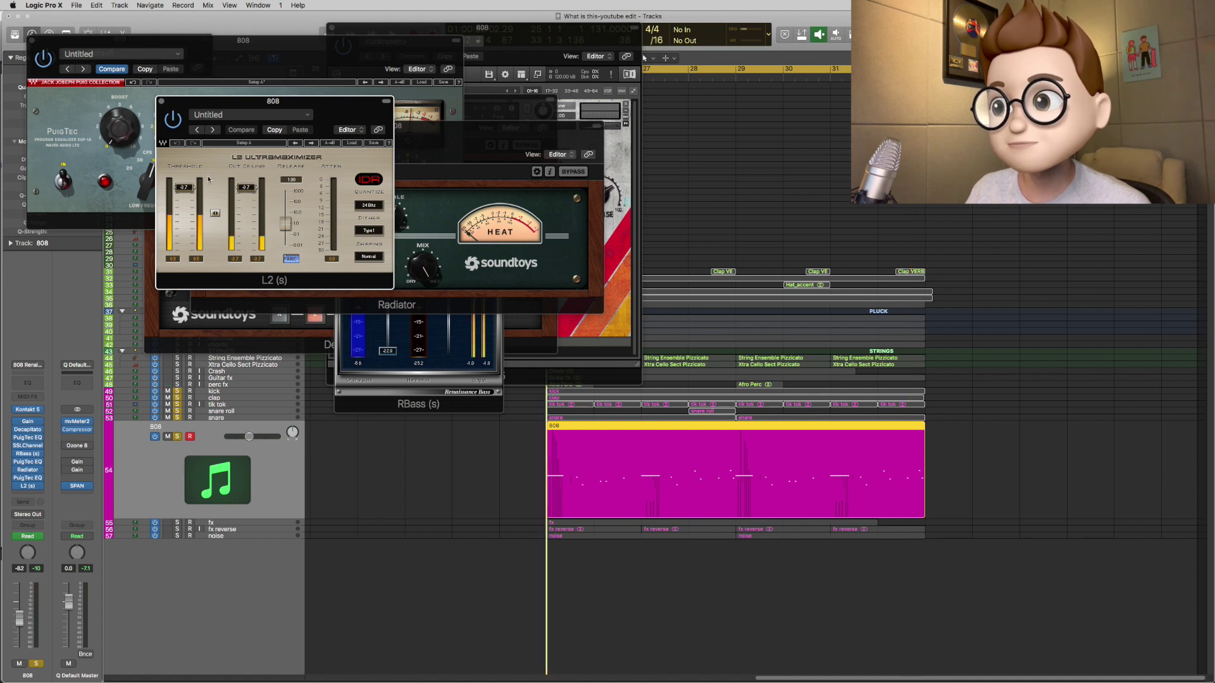
left_click(172, 119)
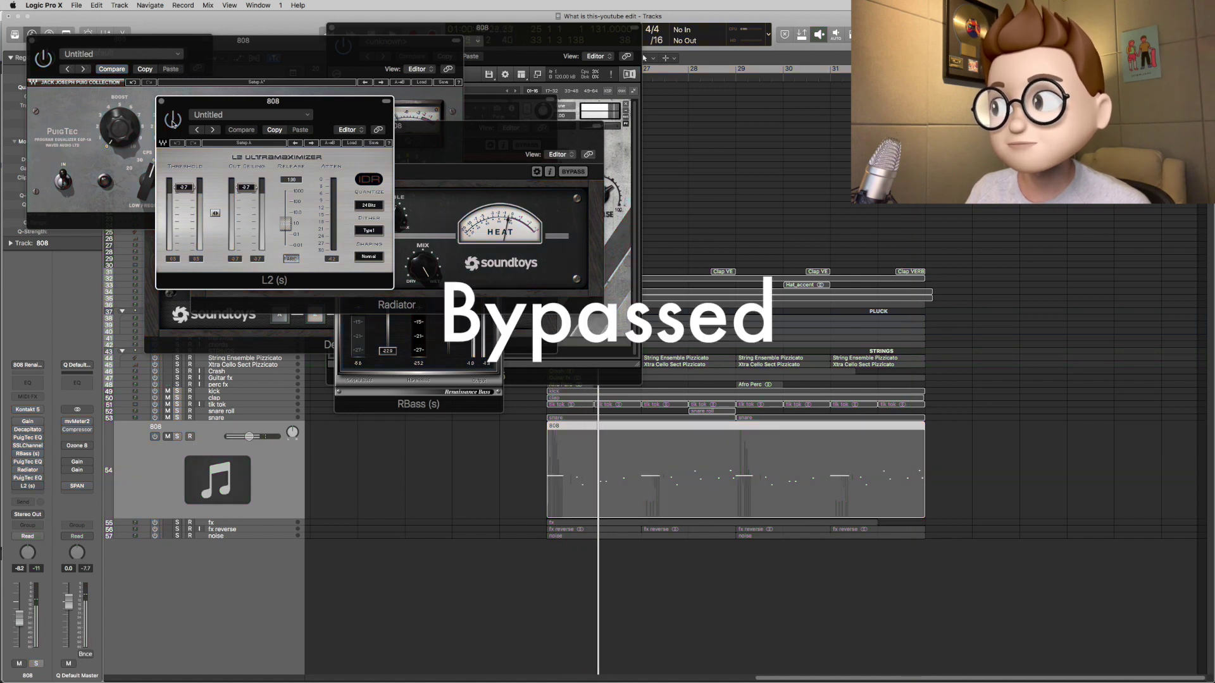
left_click(173, 120)
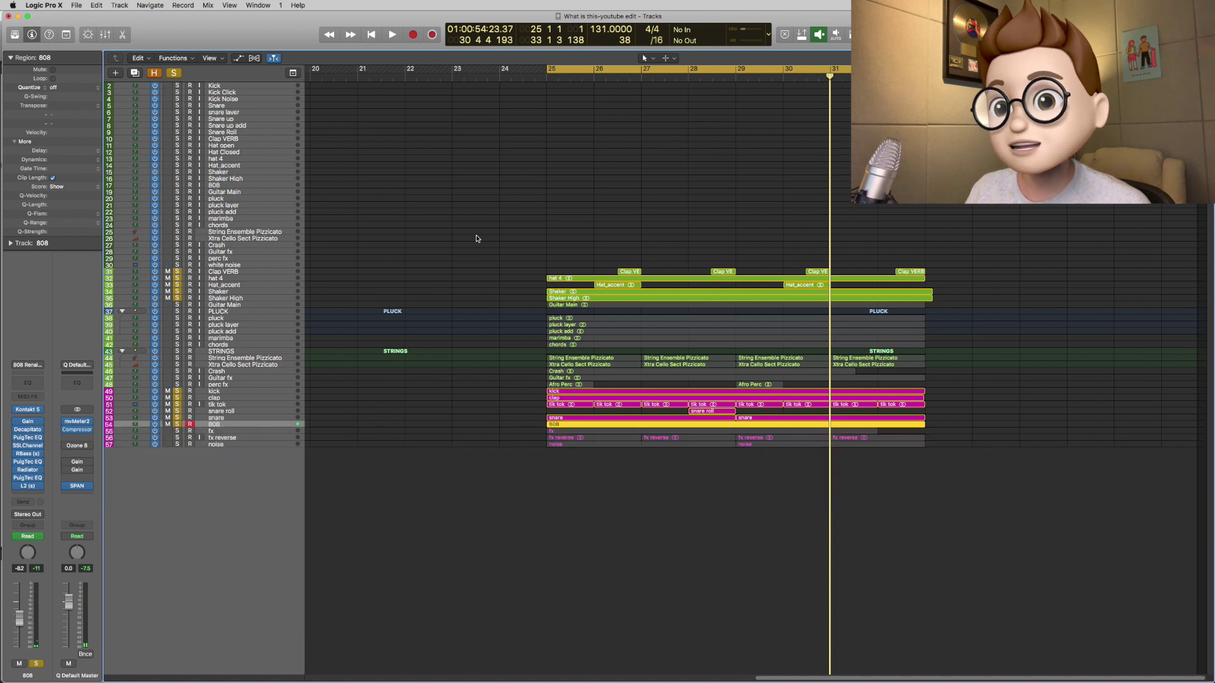
- Clear the selection of the 808 region and enlarge the 808 track in the arrangement
left_click(478, 239)
key("ctrl+super+z")
scroll(482, 236, "left", 5)
scroll(486, 235, "right", 2)
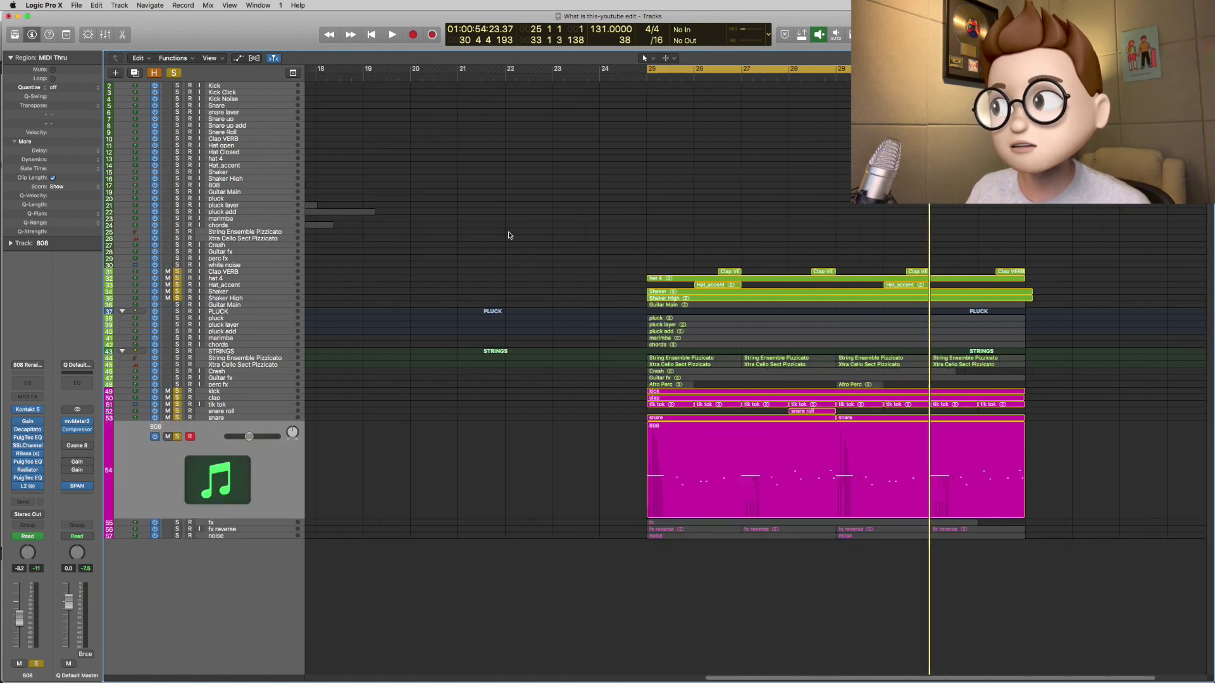
scroll(509, 235, "right", 2)
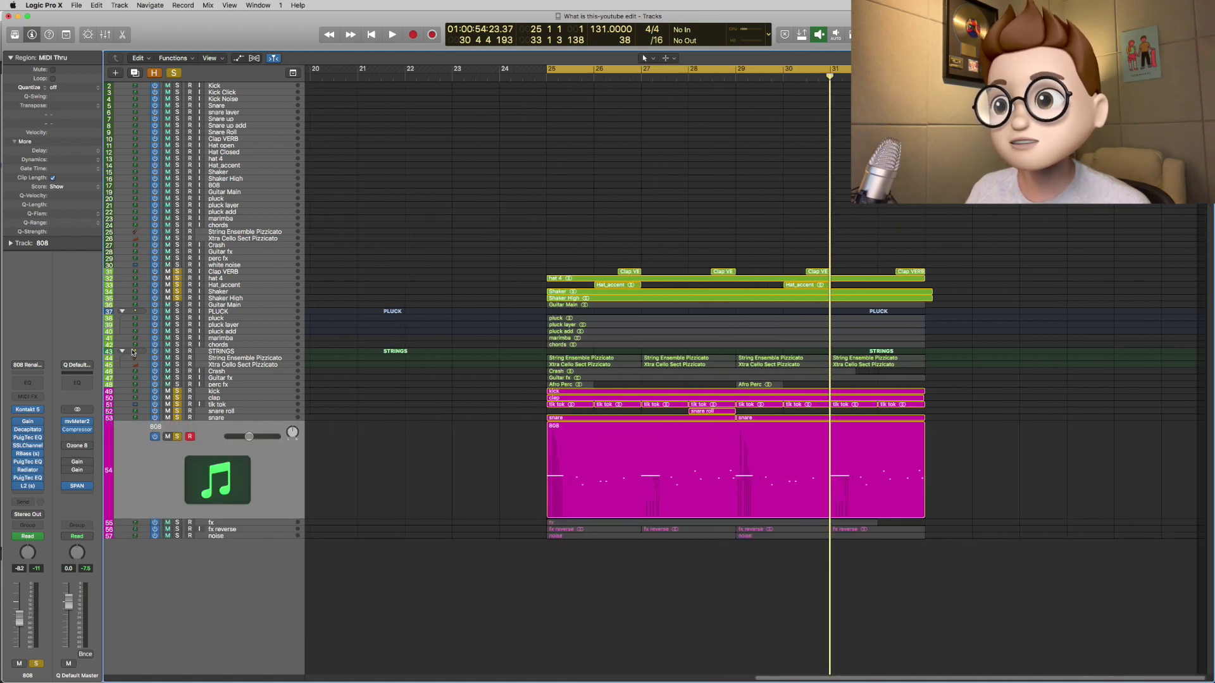
- Play the soloed drums with the 808 and compare the 808's entire plug-in chain active and bypassed
key("space")
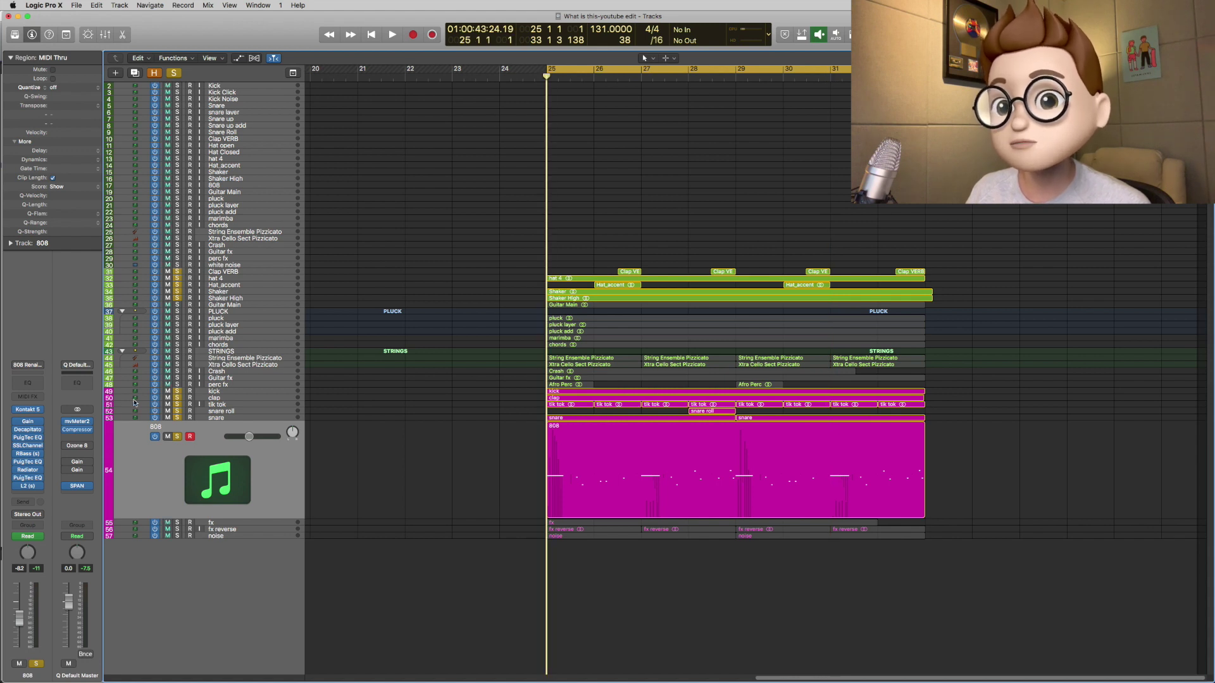
key("space")
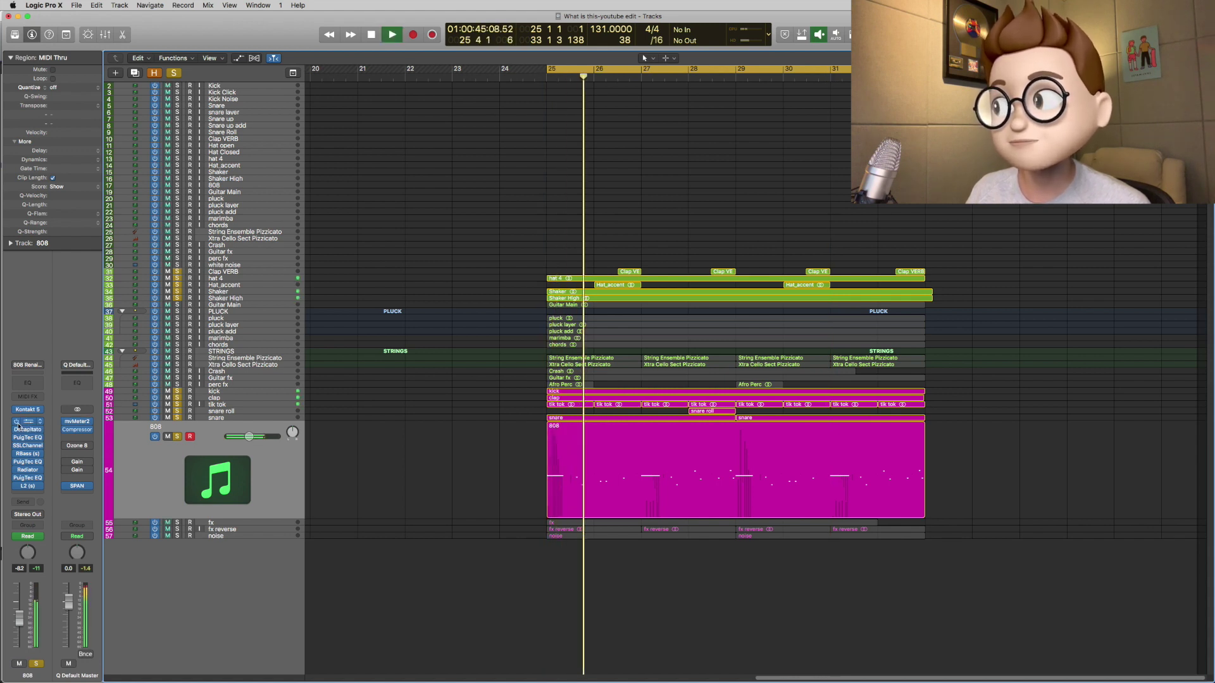
left_click_drag(17, 423, 21, 488)
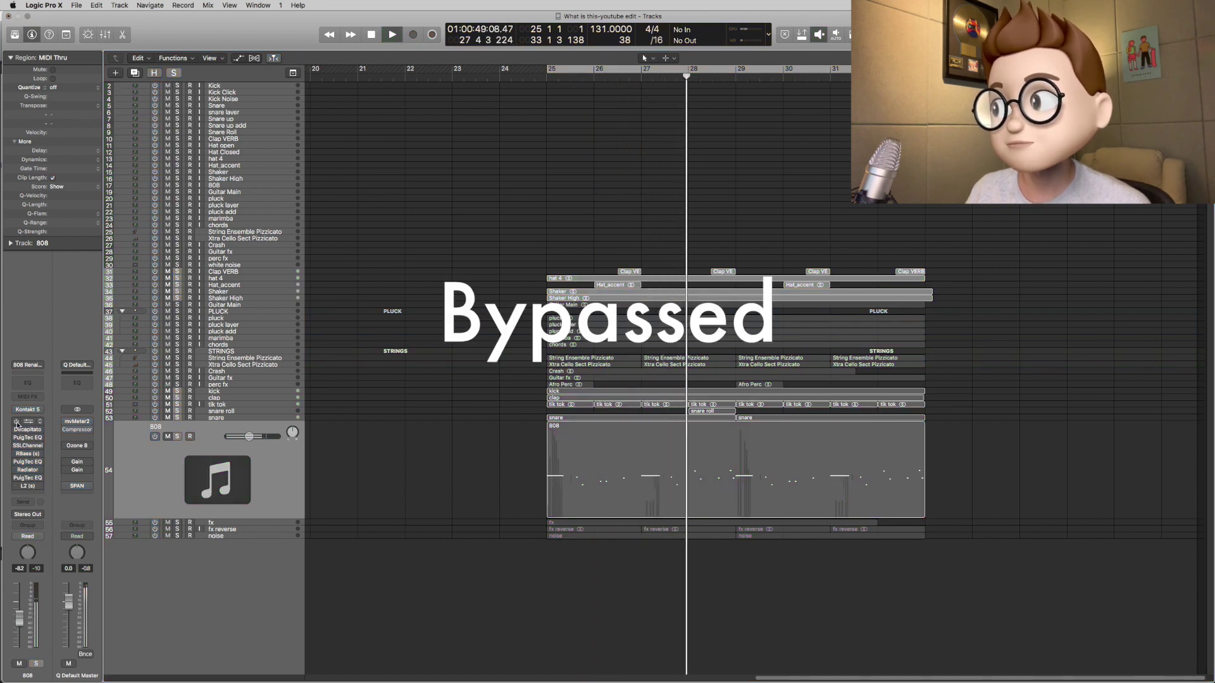
left_click_drag(18, 423, 18, 490)
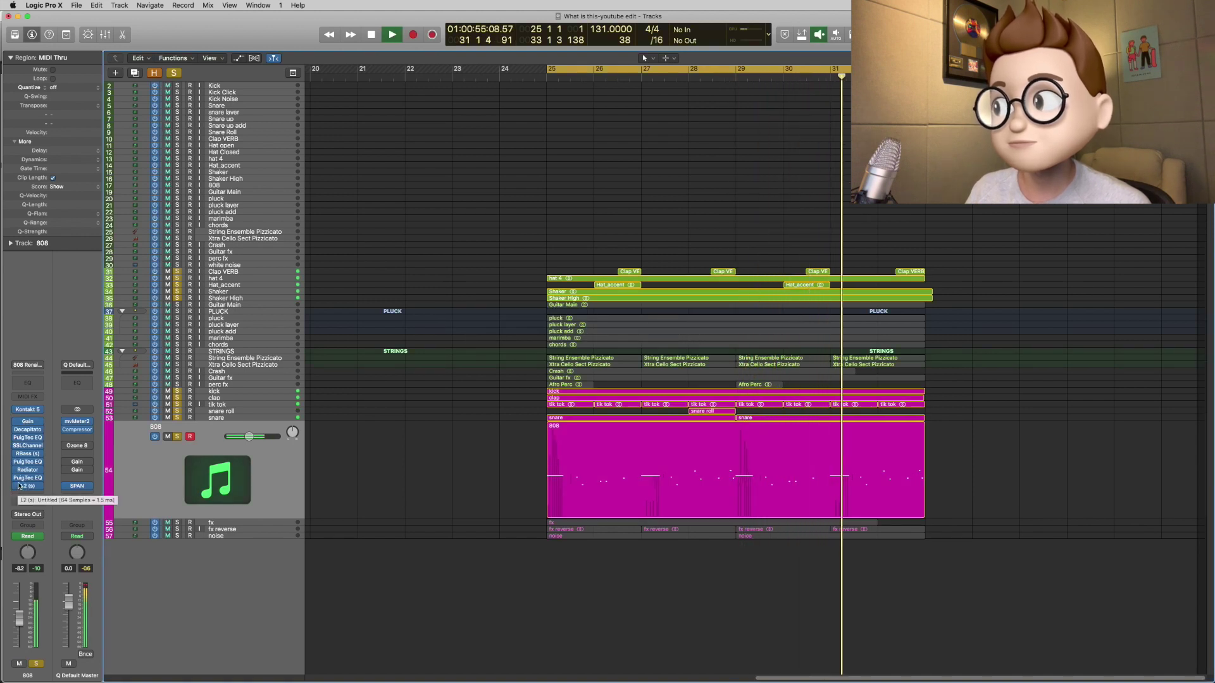
left_click(17, 421)
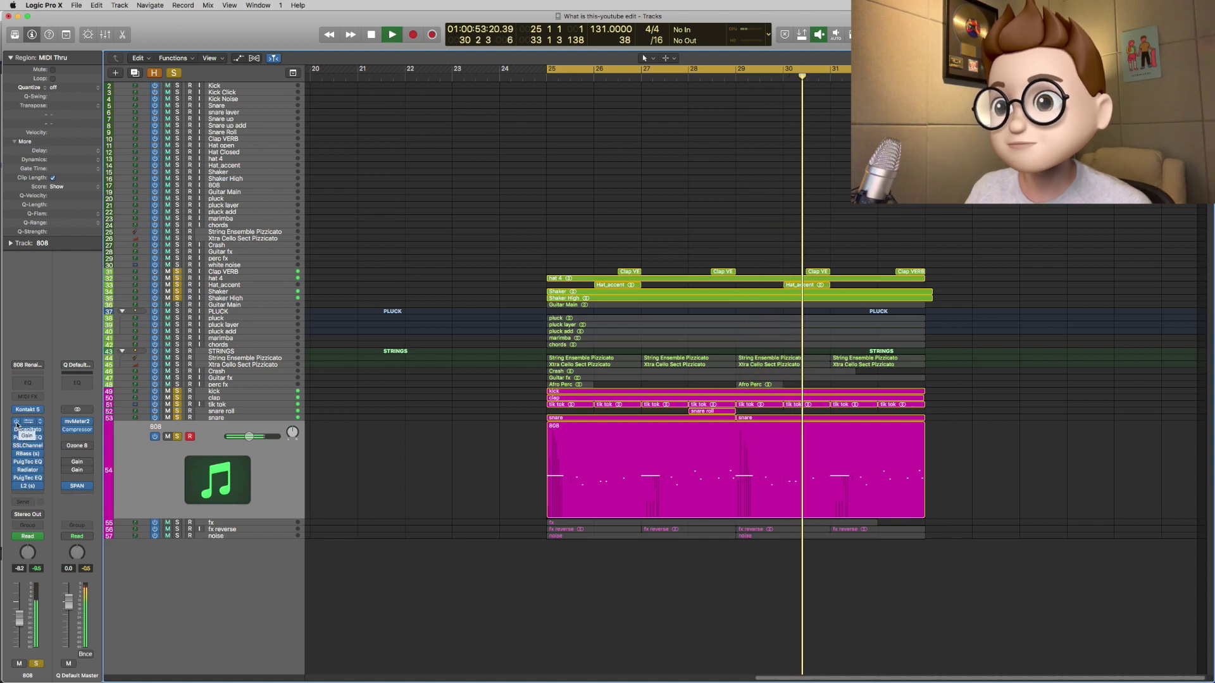
key("space")
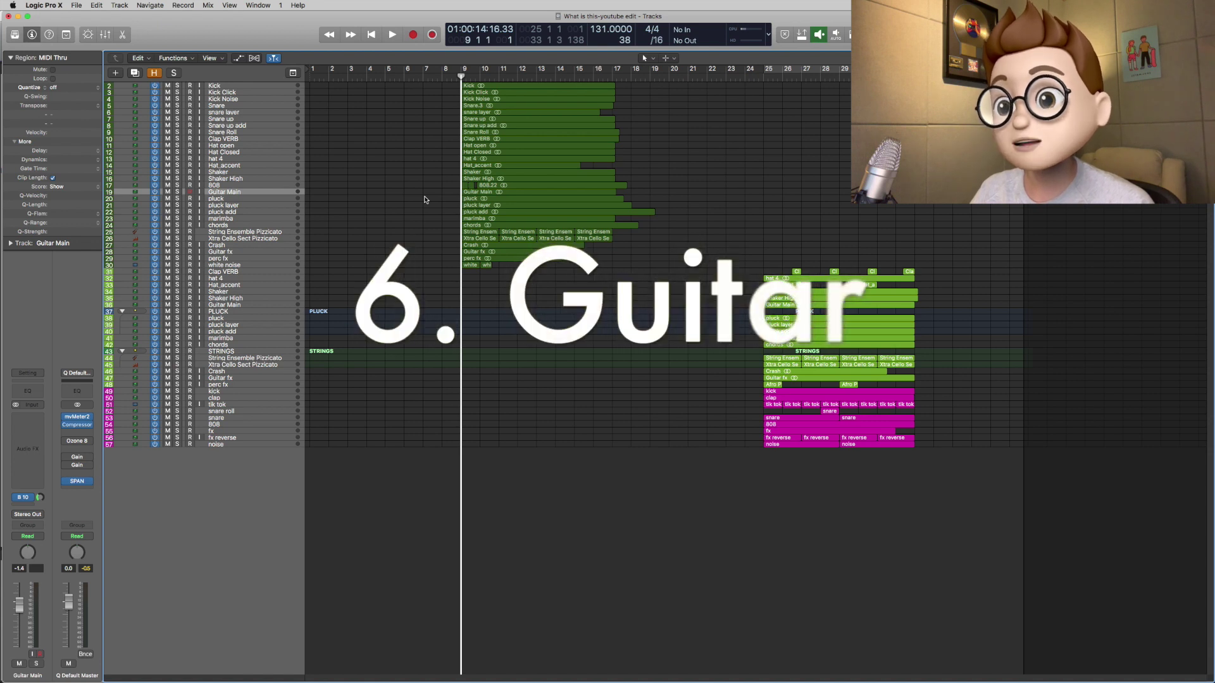
- Solo the original Guitar Main track in the upper track group and listen to it from bar 9
left_click(177, 192)
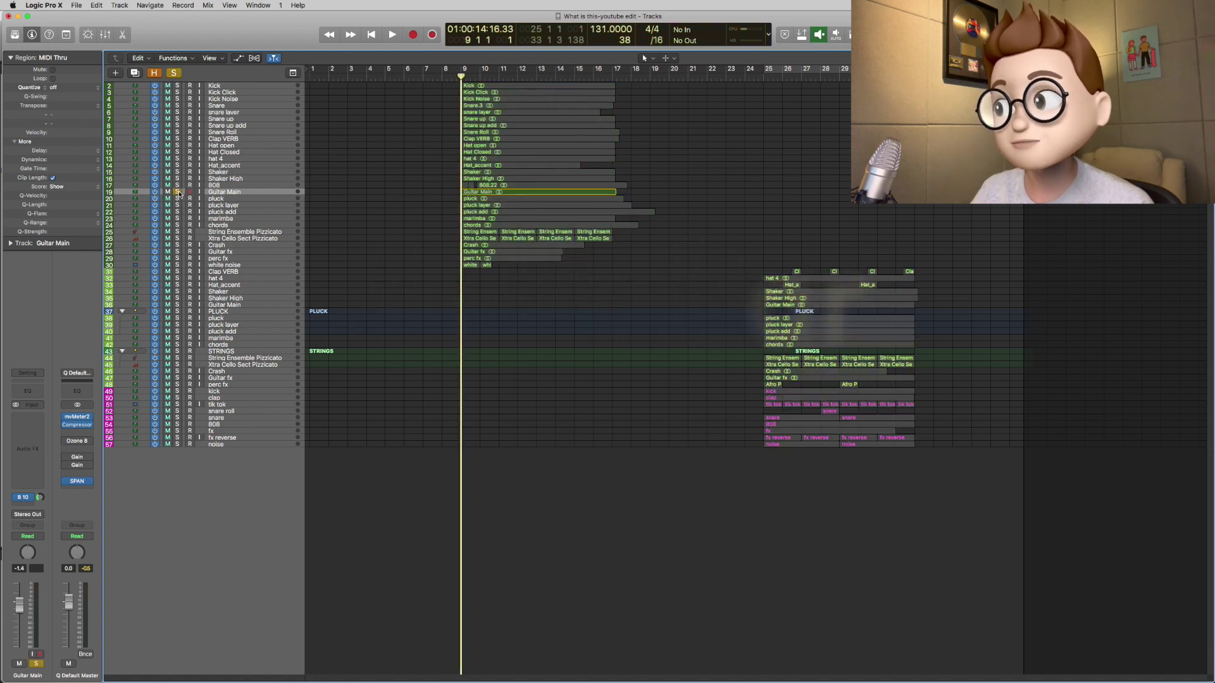
key("space")
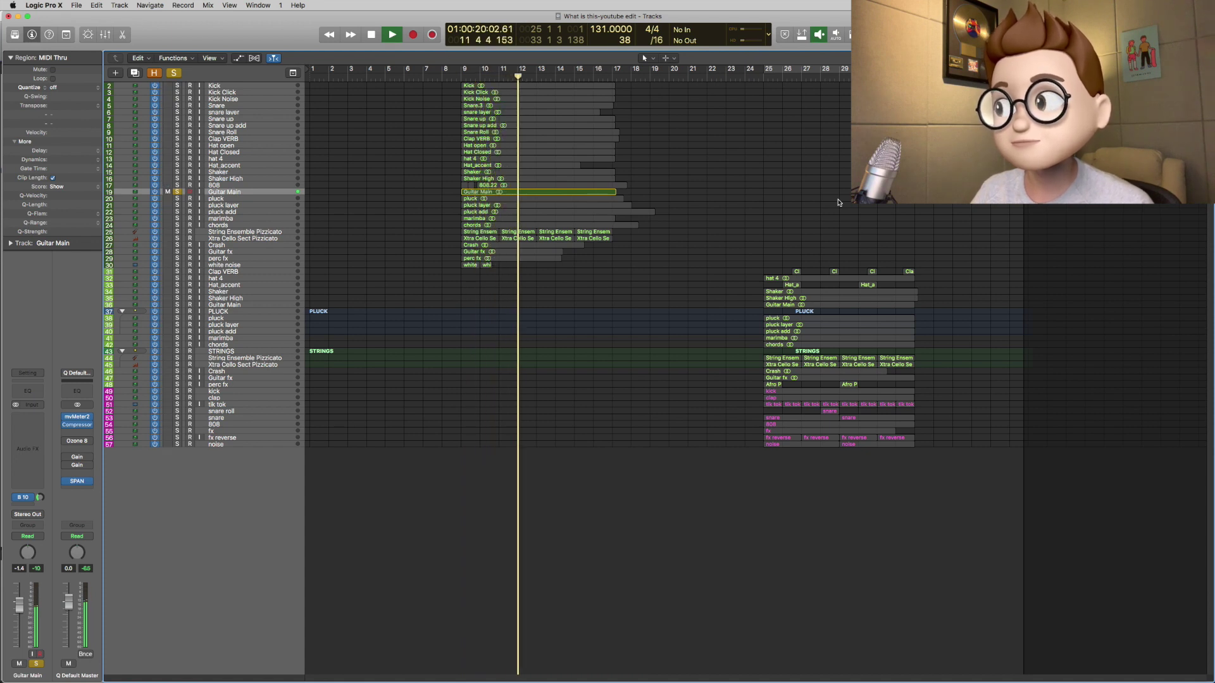
key("space")
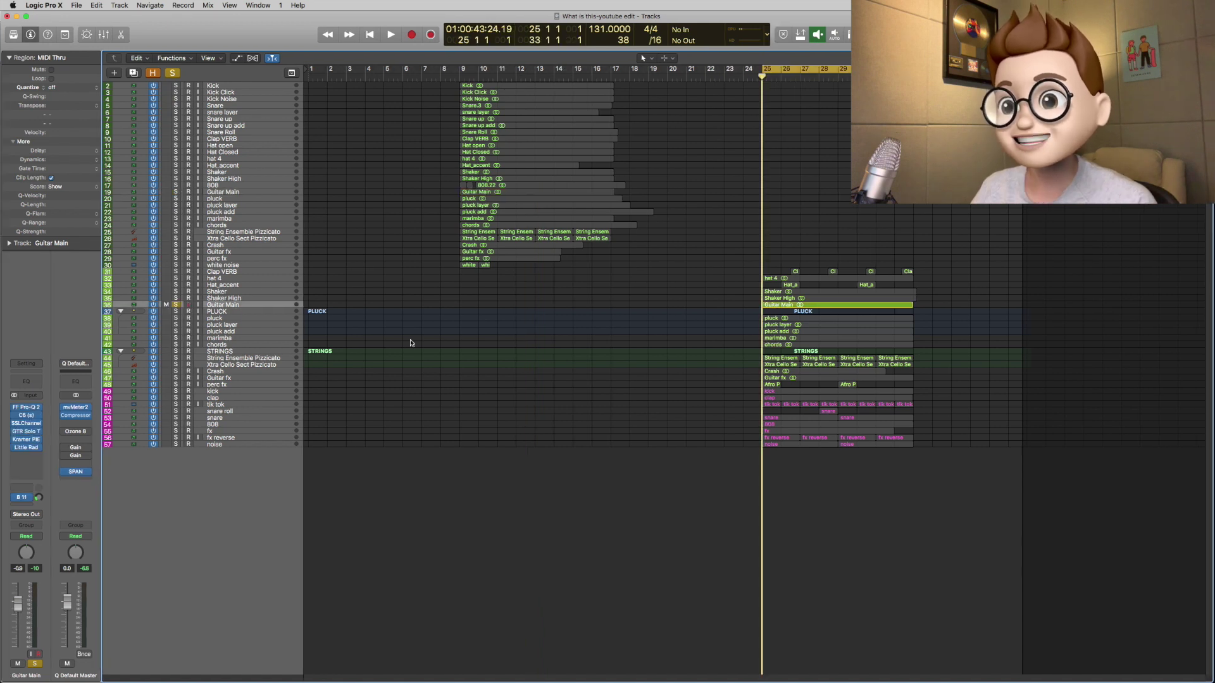
- Bypass the entire plug-in chain on the recreated Guitar Main track, and open FF Pro-Q 2 and C6
left_click_drag(14, 408, 15, 450)
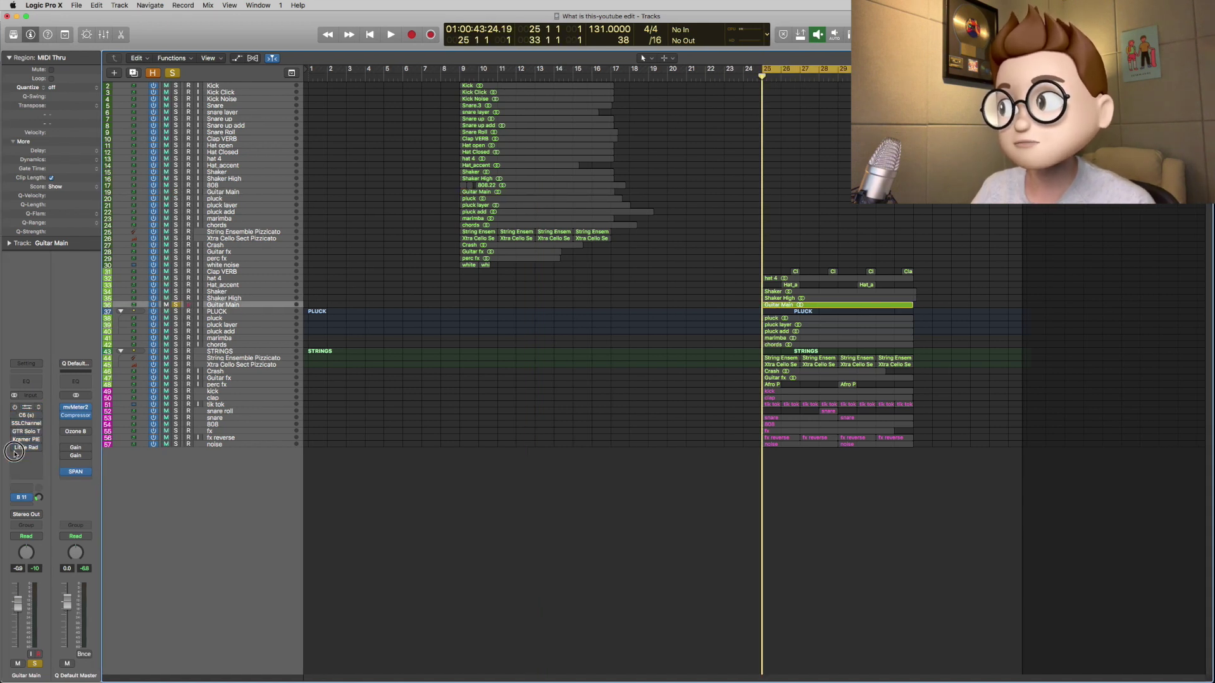
left_click(27, 409)
left_click(23, 417)
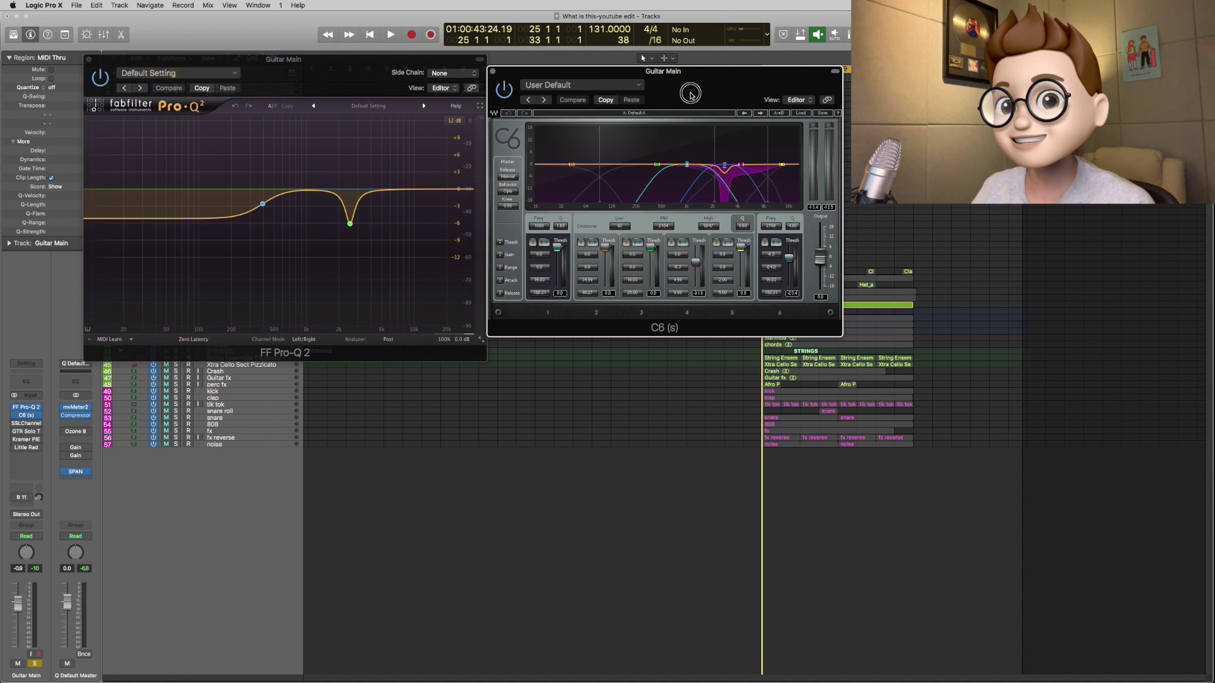
- Play the recreated guitar and compare it with FF Pro-Q 2 and C6 bypassed and active
left_click(16, 408)
key("space")
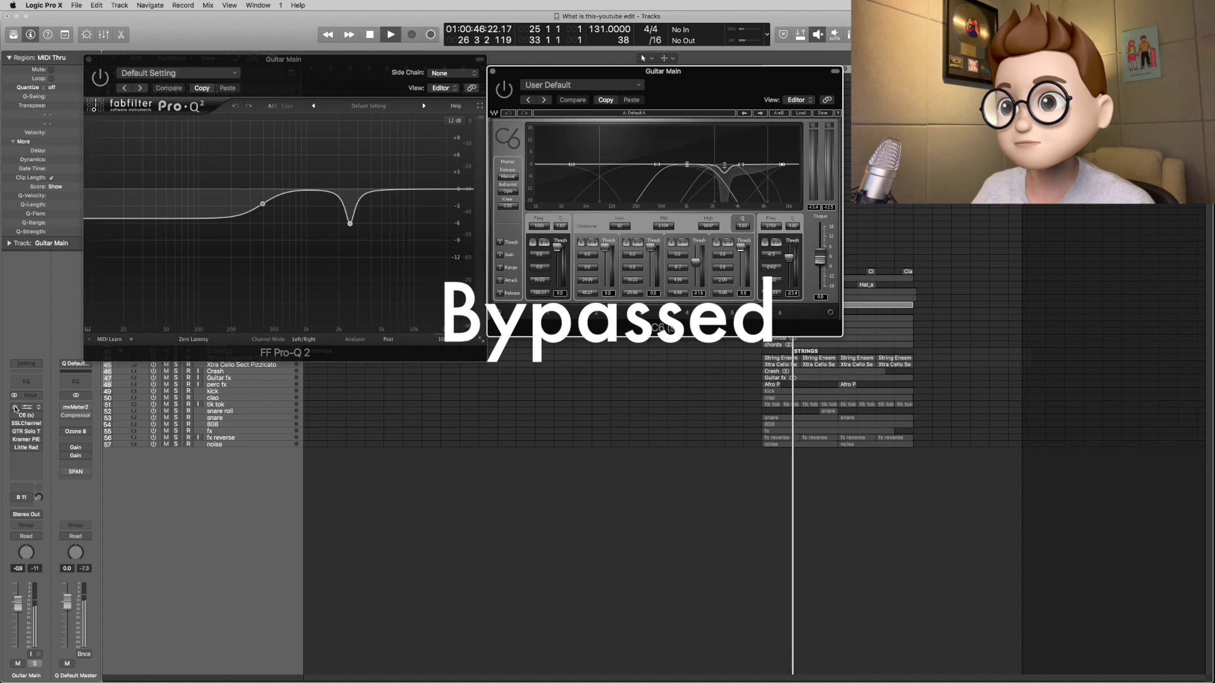
left_click(15, 407)
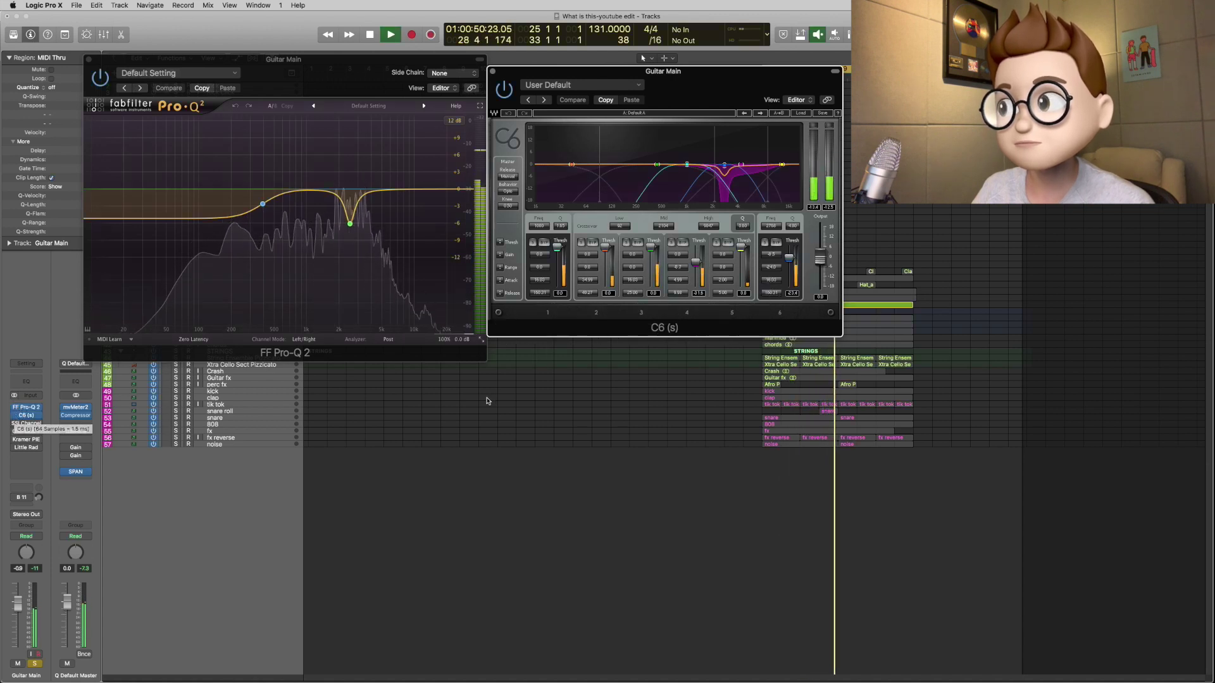
key("space")
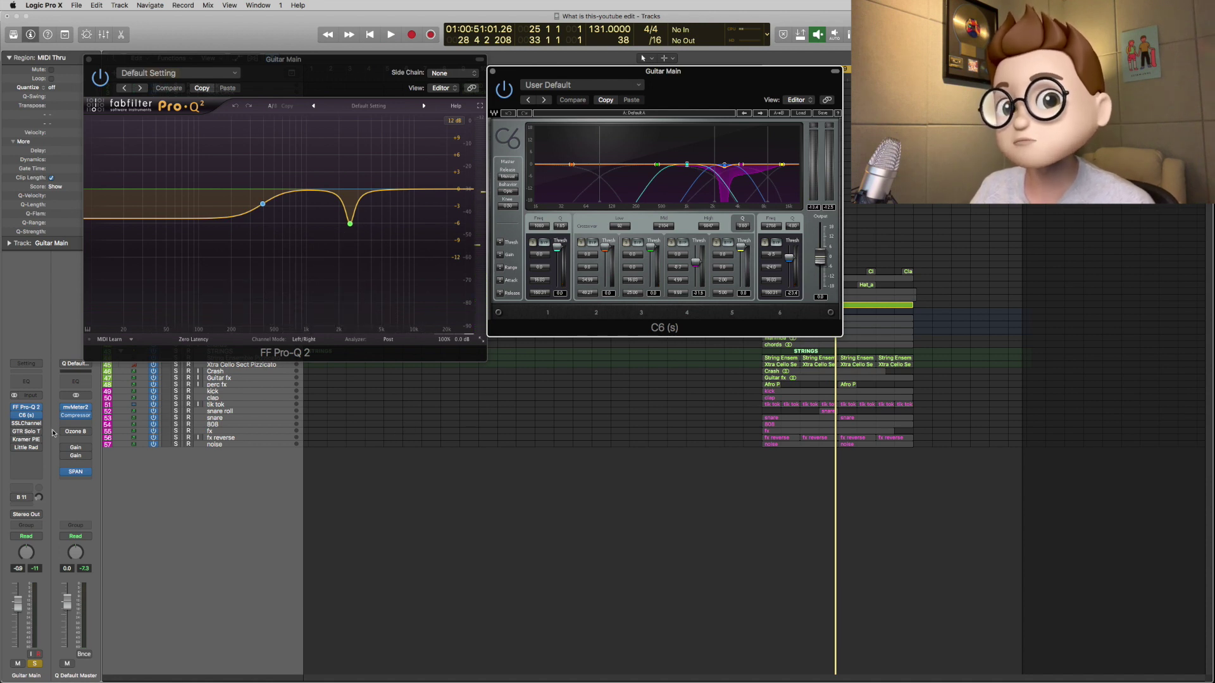
- Open SSLChannel on the recreated Guitar Main track, activate it and play the guitar through it
left_click(26, 424)
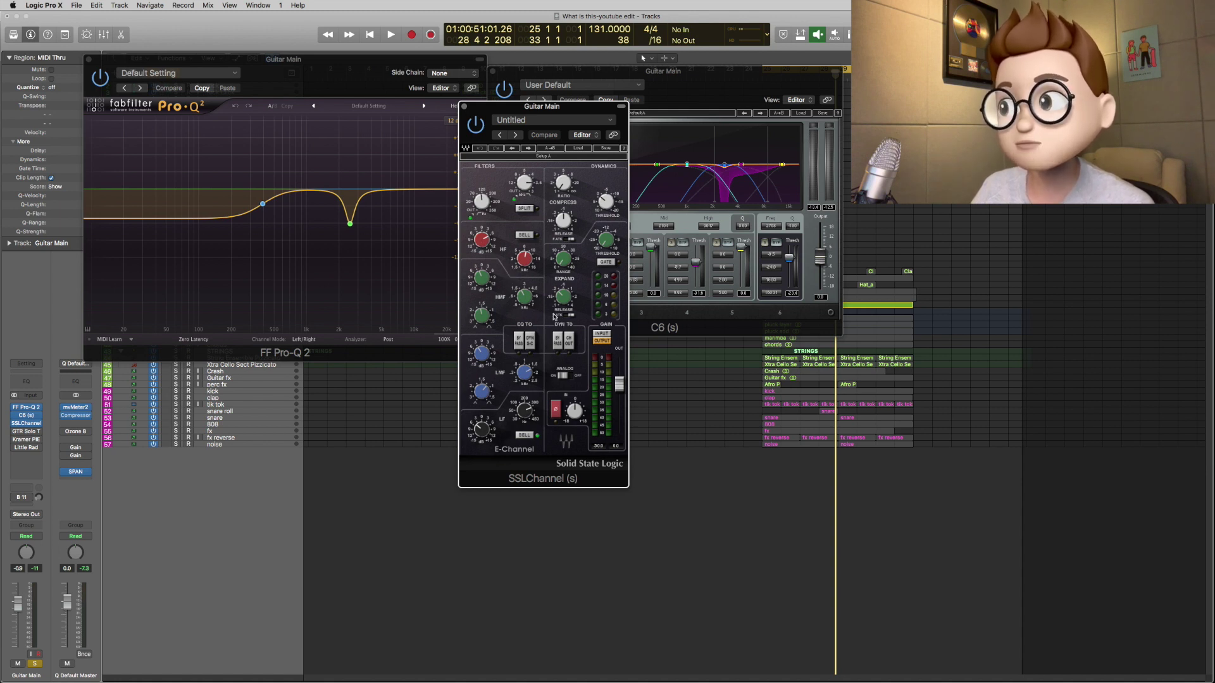
left_click(477, 128)
key("space")
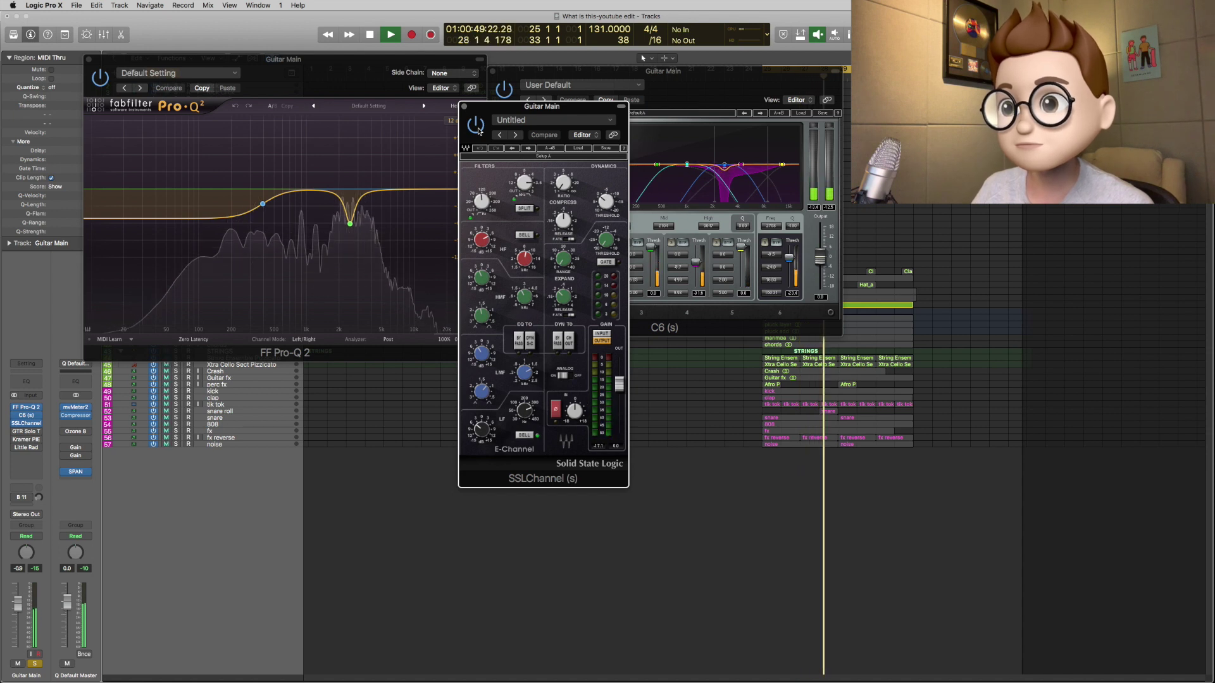
key("space")
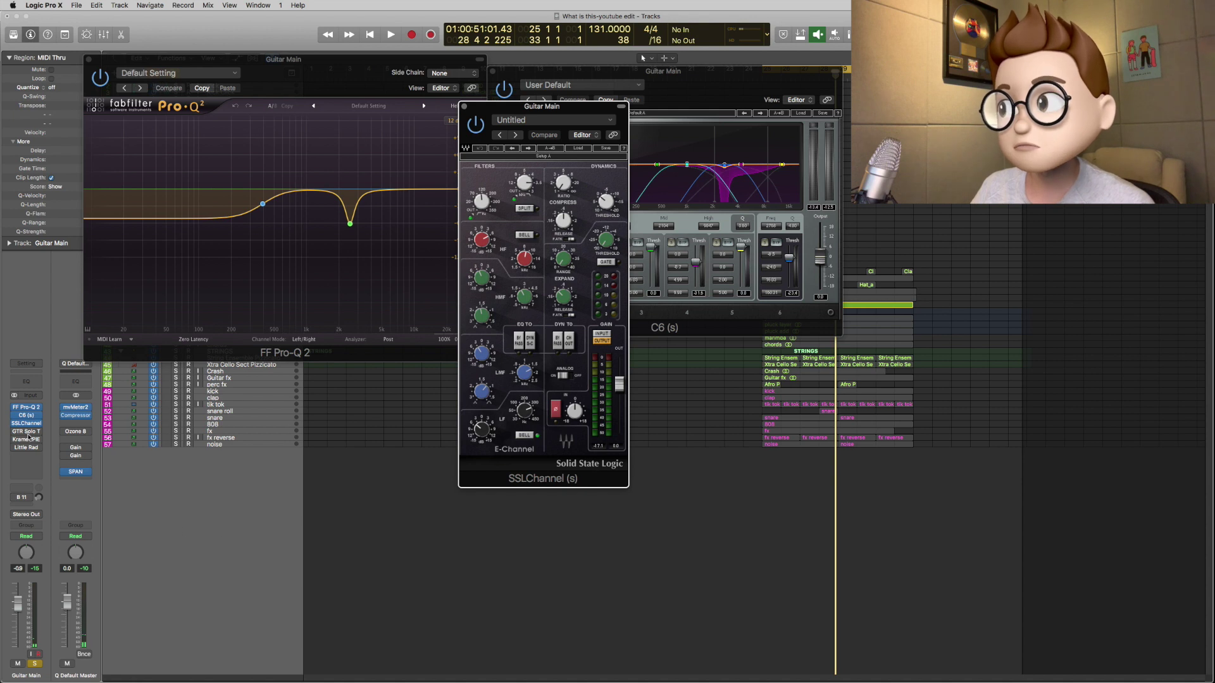
- Open GTR Solo Tool Rack on the recreated guitar and compare the sound with it bypassed and active
left_click(26, 432)
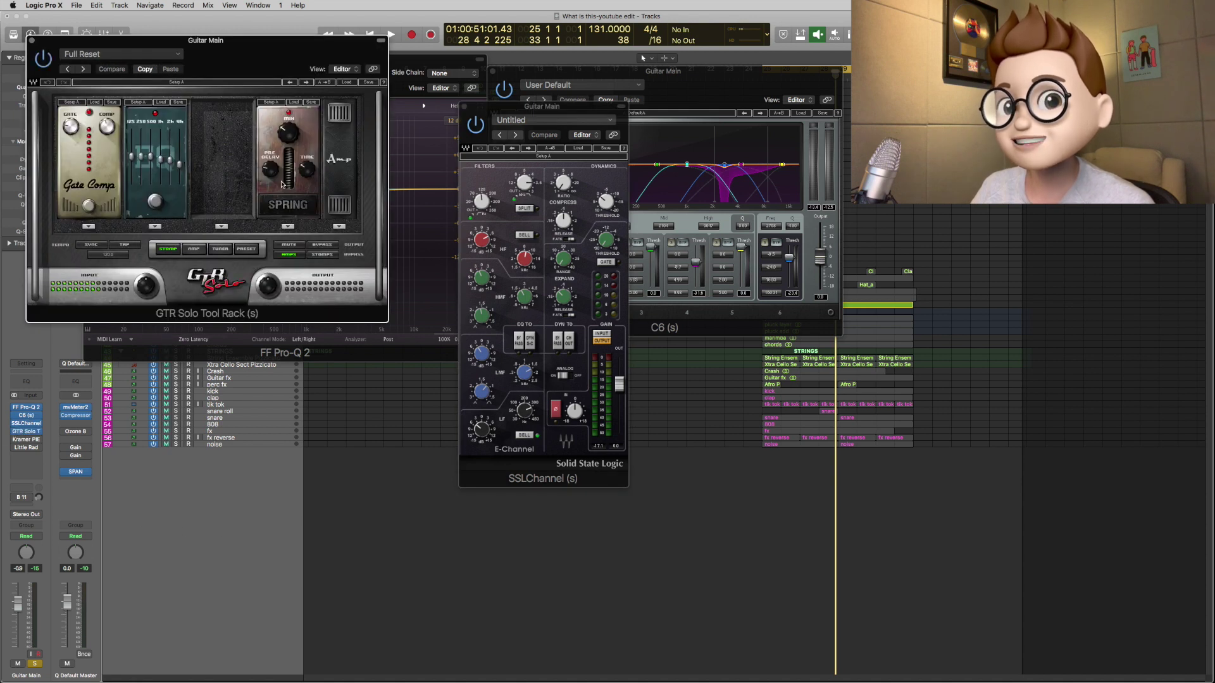
left_click_drag(249, 68, 368, 111)
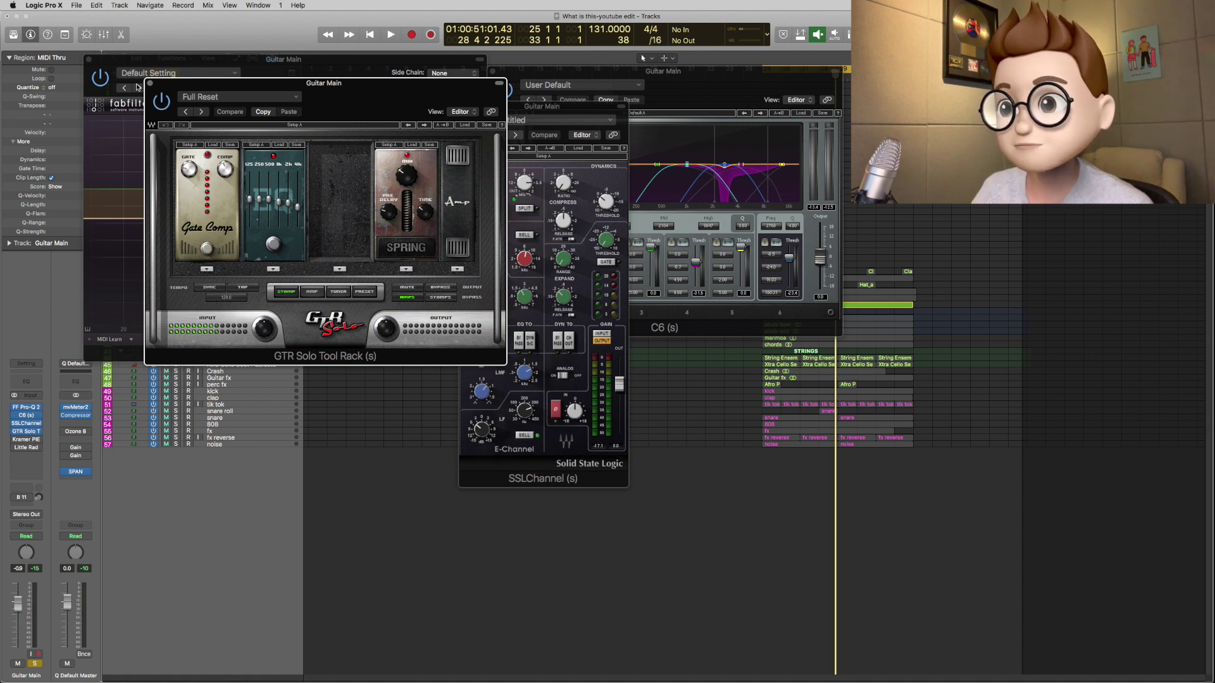
key("space")
left_click(164, 102)
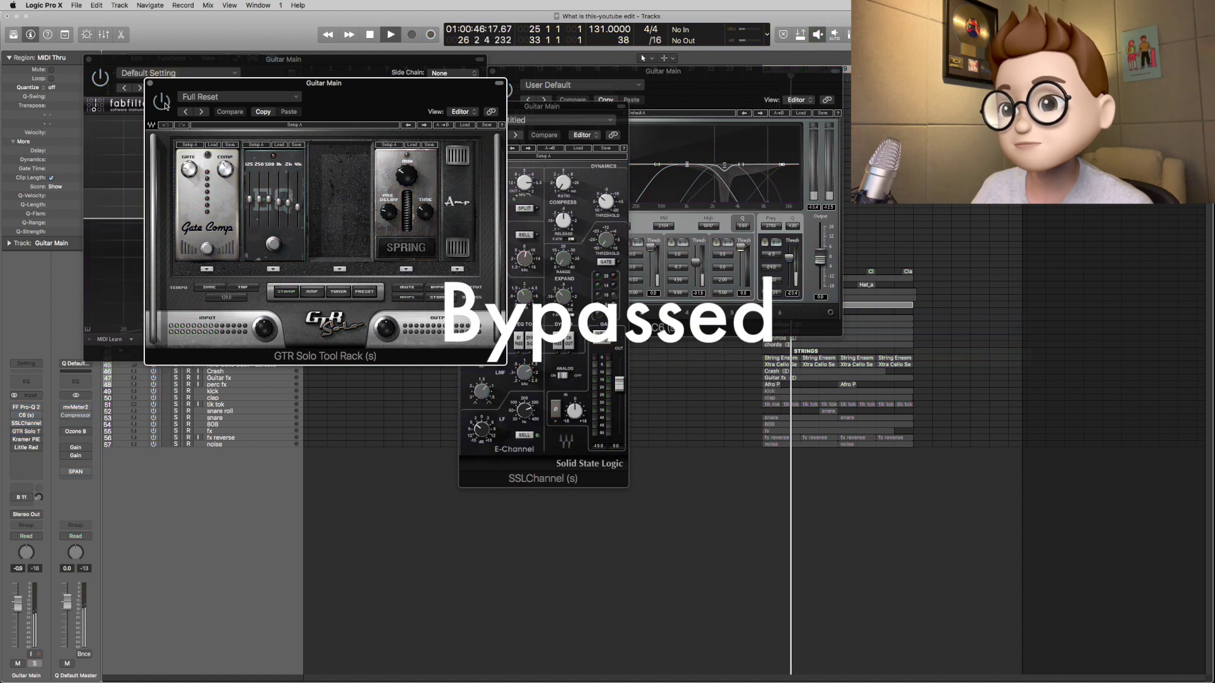
left_click(164, 103)
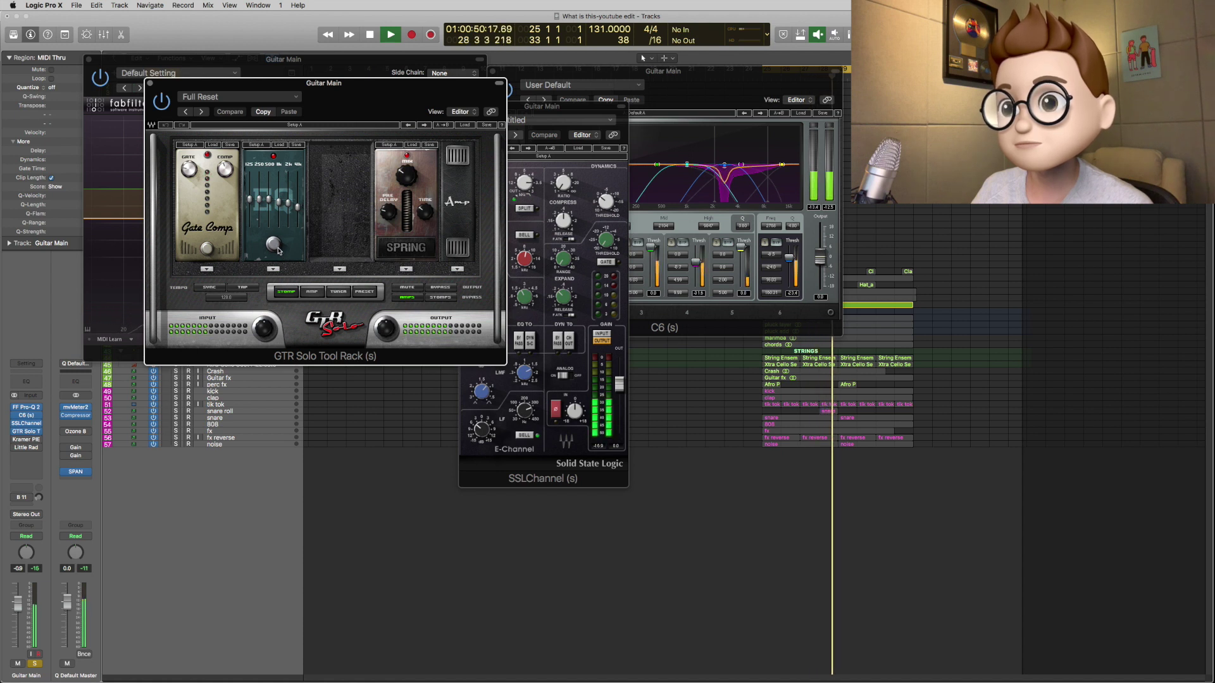
key("space")
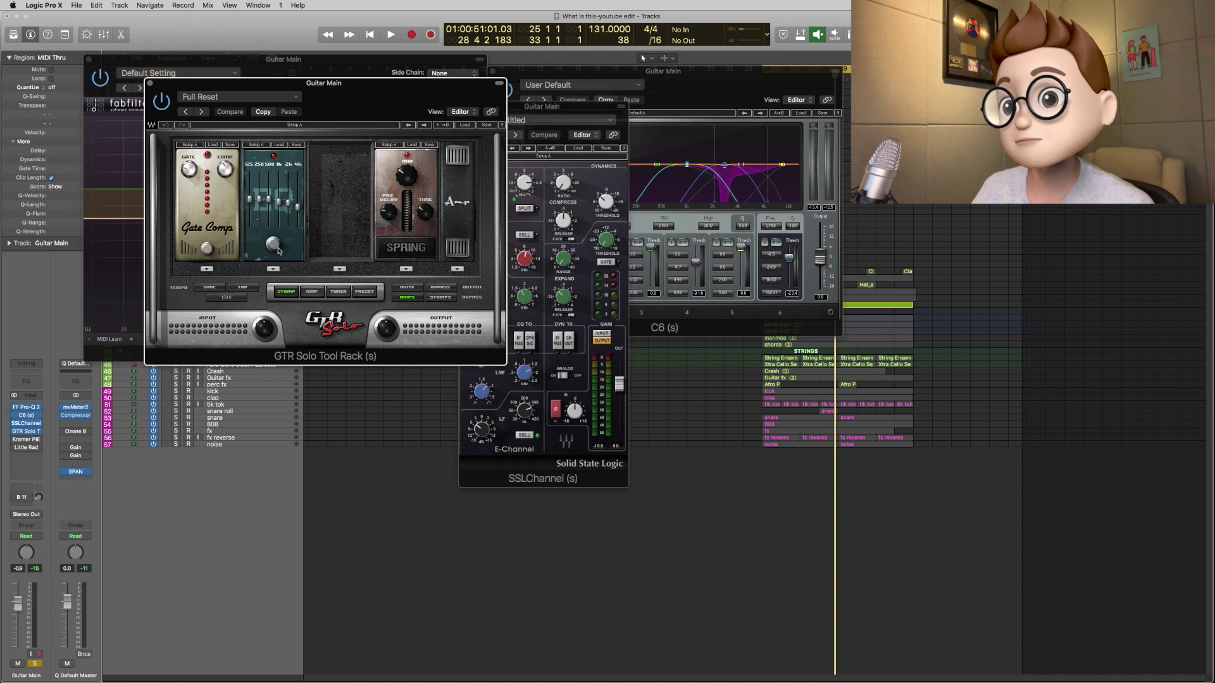
- Play the recreated guitar and compare the chain from FF Pro-Q 2 through GTR Solo Tool Rack bypassed and active
left_click(16, 409)
key("space")
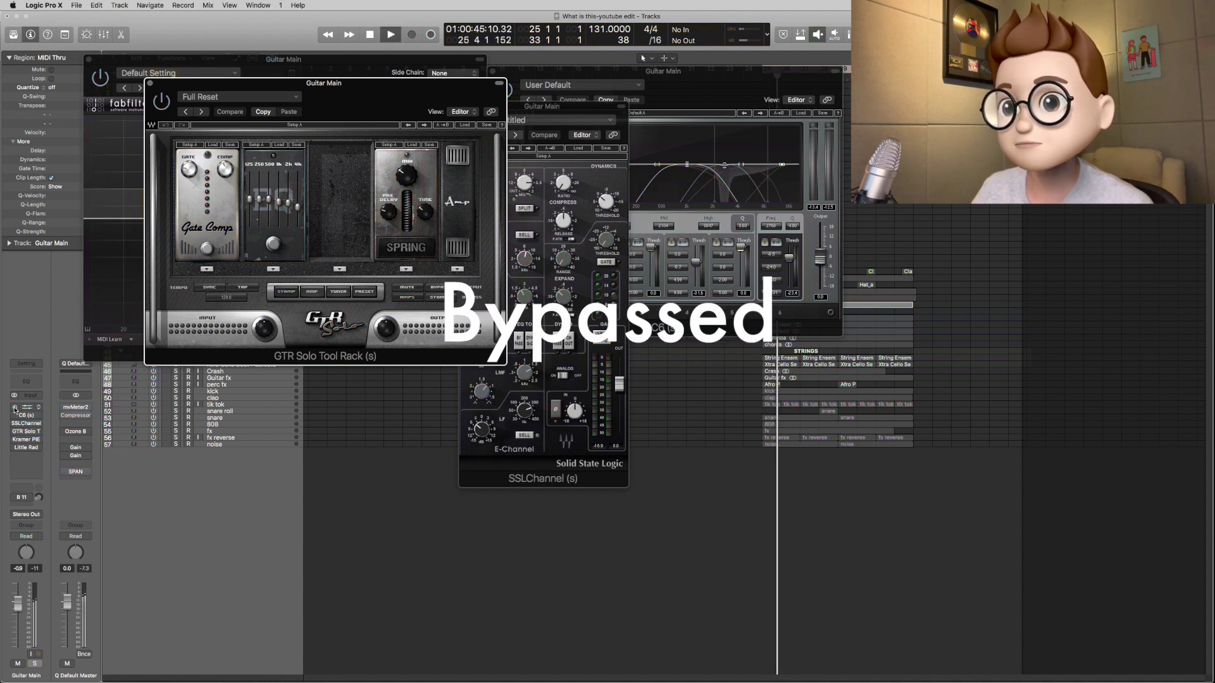
left_click_drag(15, 408, 15, 432)
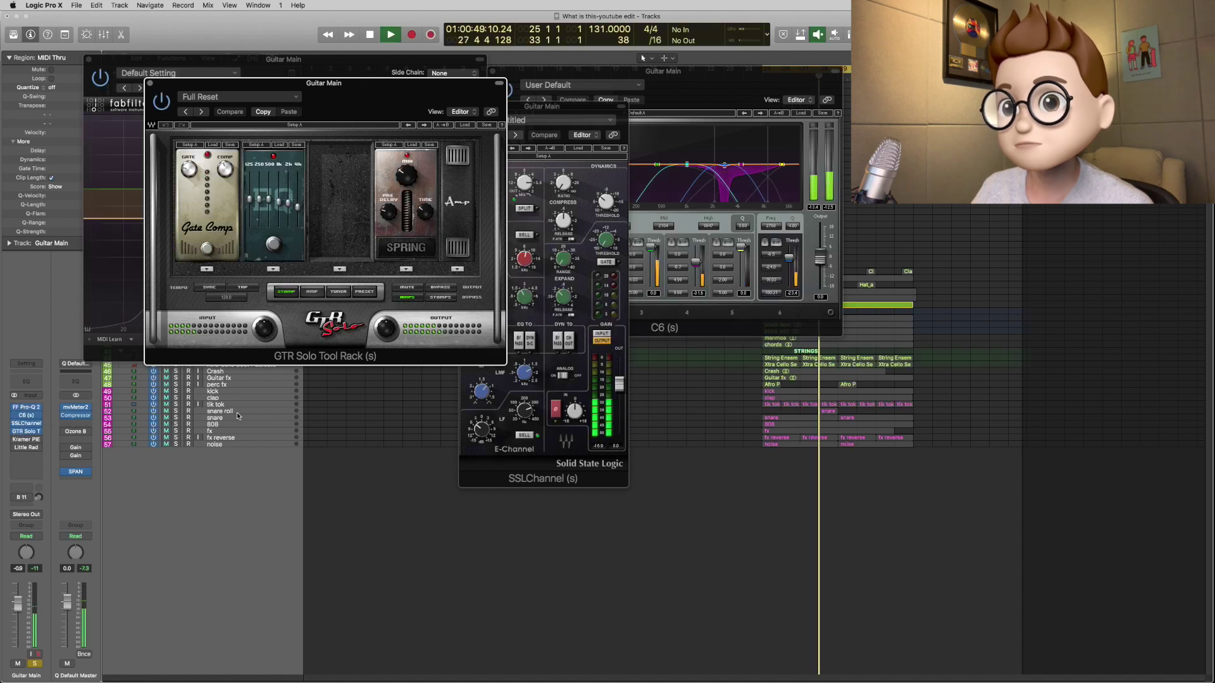
key("space")
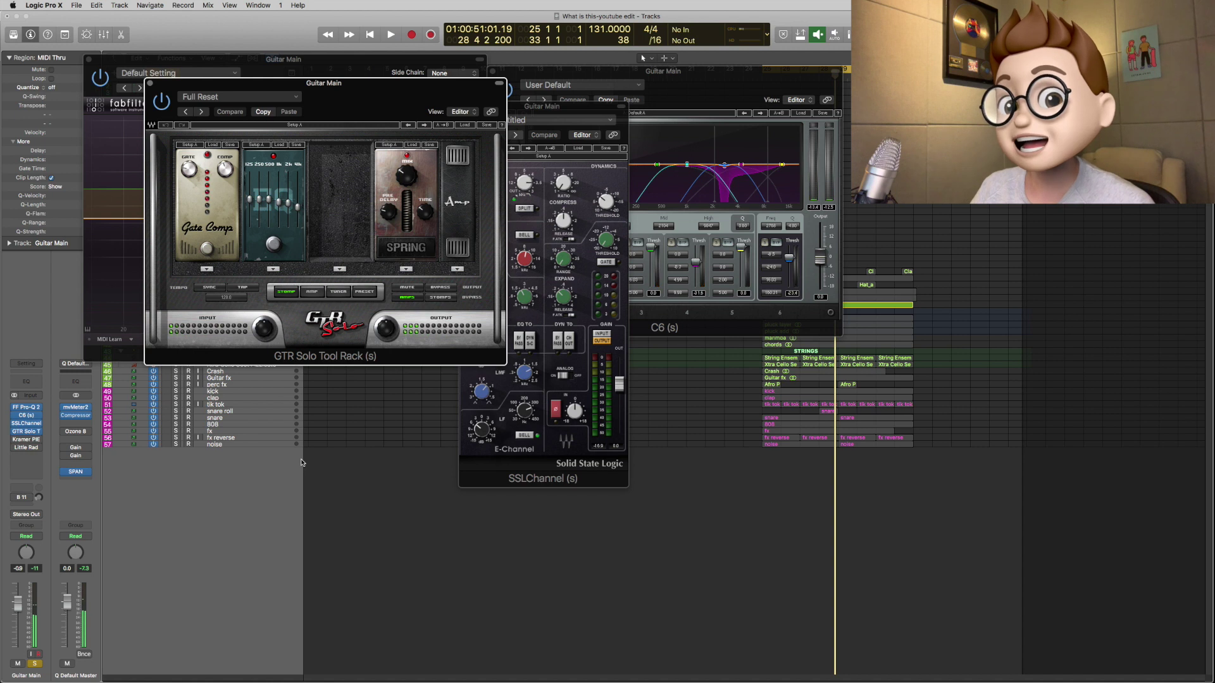
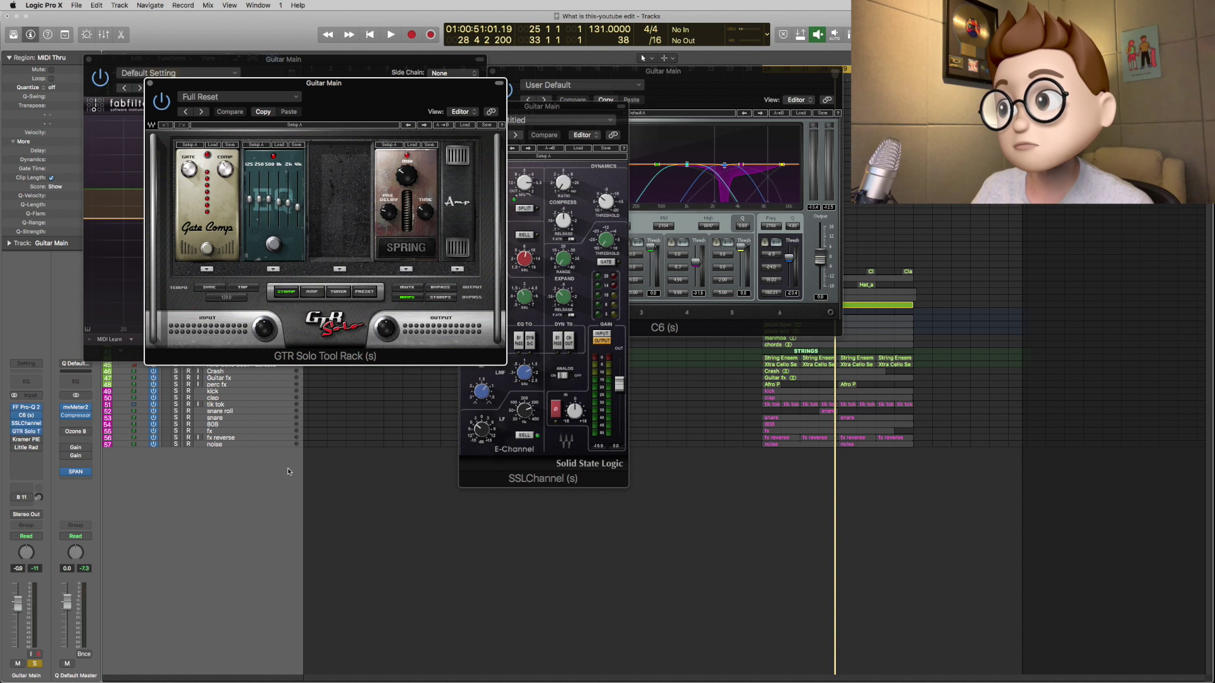
- Open Kramer PIE on the recreated guitar and compare the sound with the compressor bypassed and active
mouse_move(16, 442)
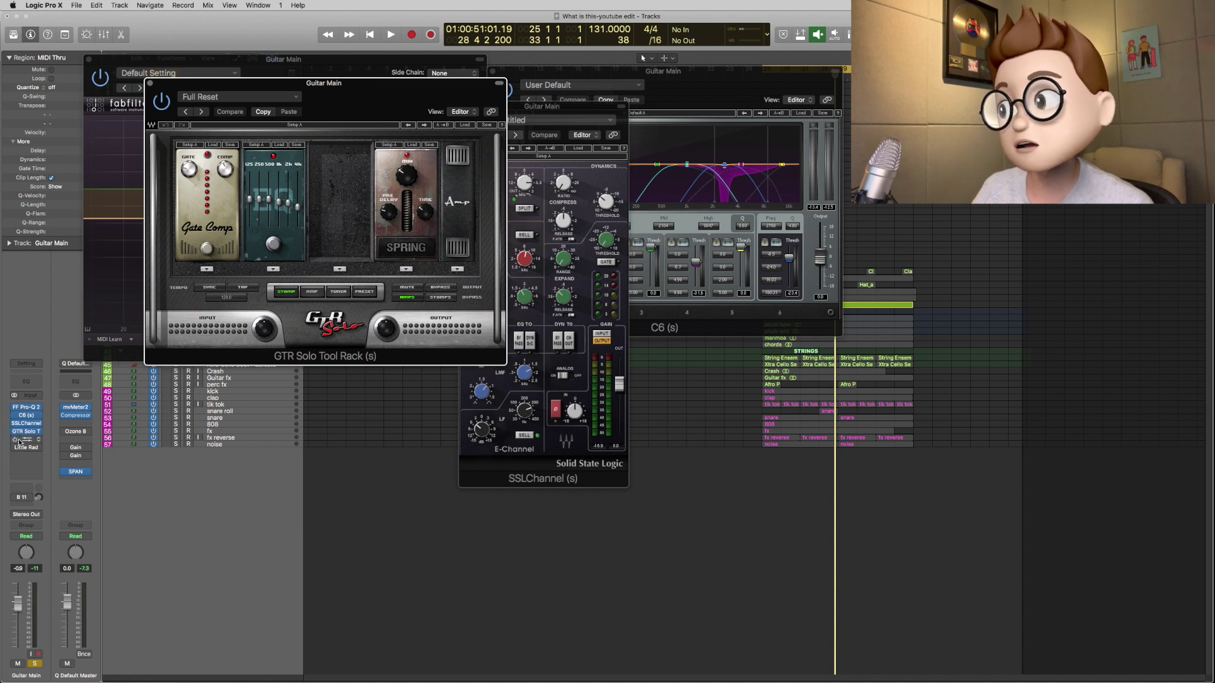
left_click(27, 441)
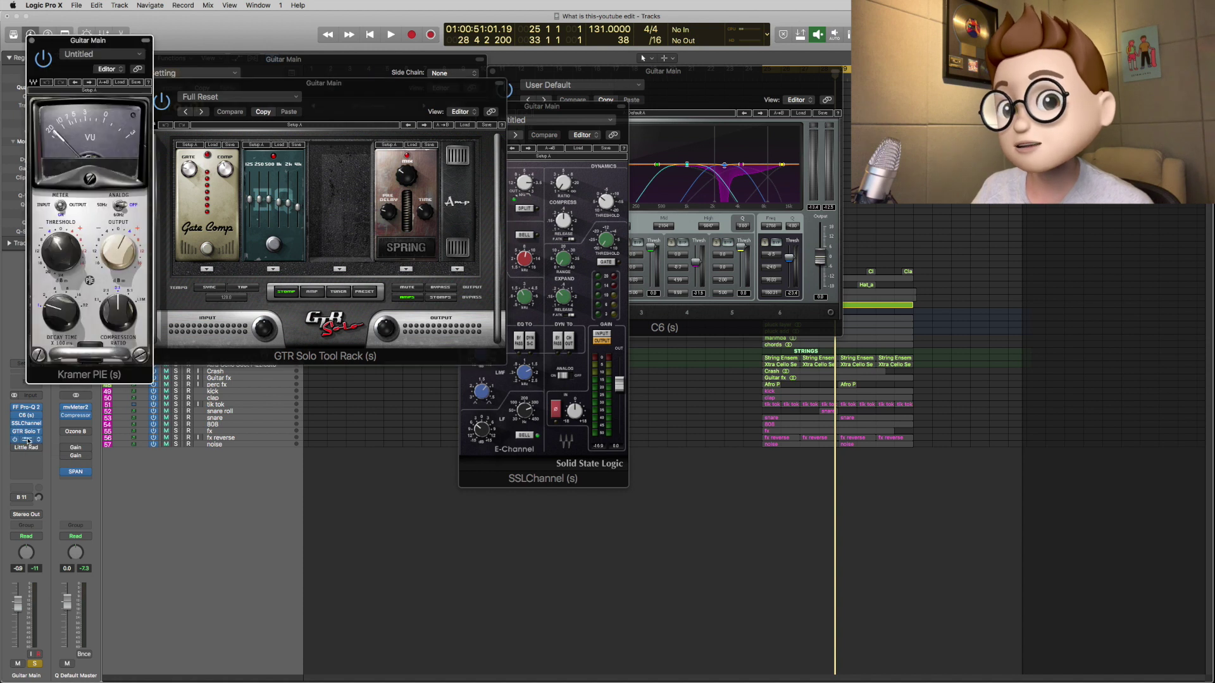
left_click_drag(145, 77, 701, 180)
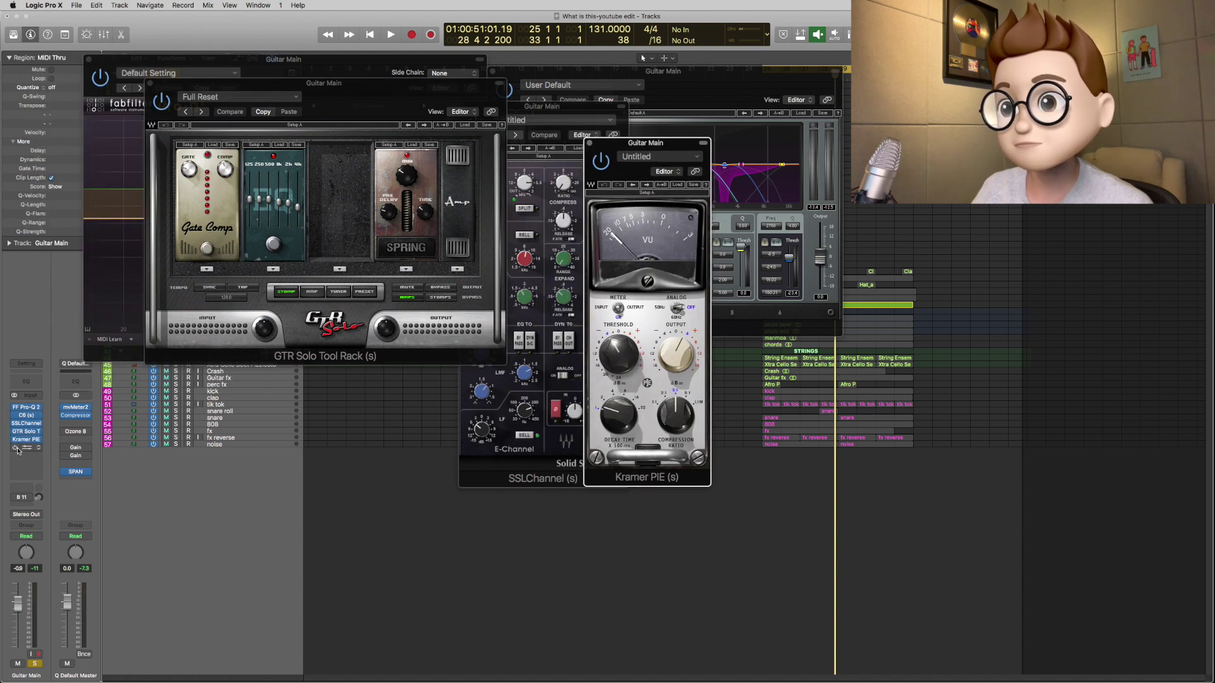
key("space")
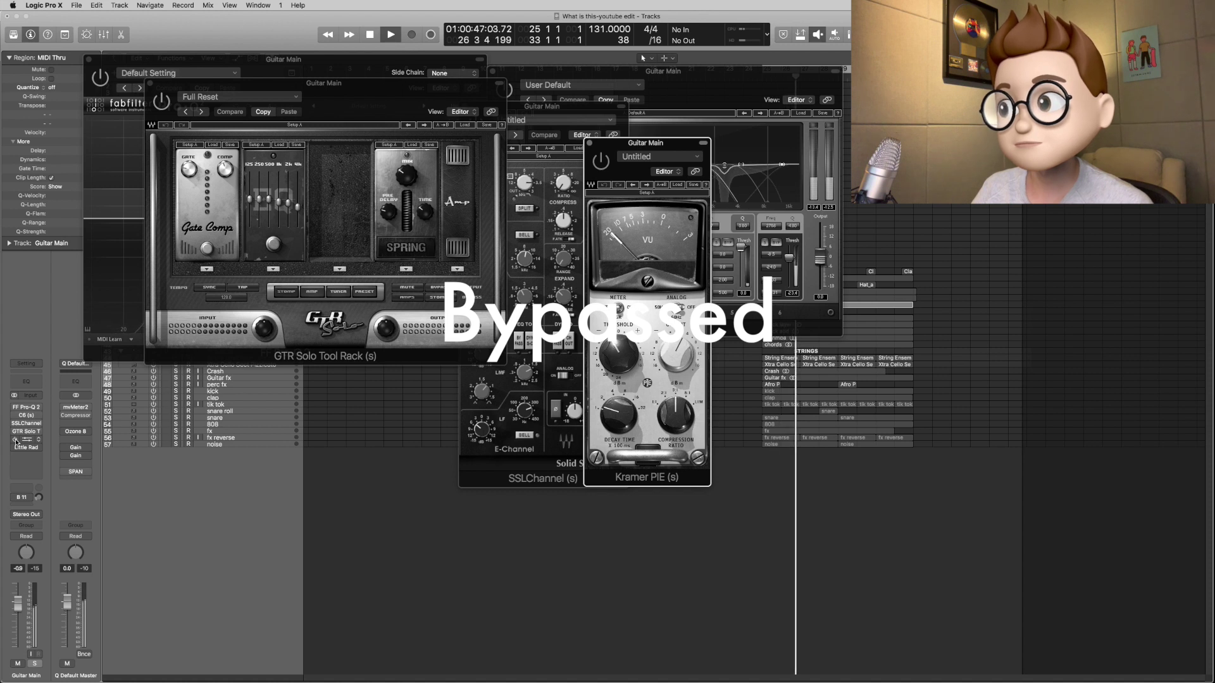
left_click(16, 440)
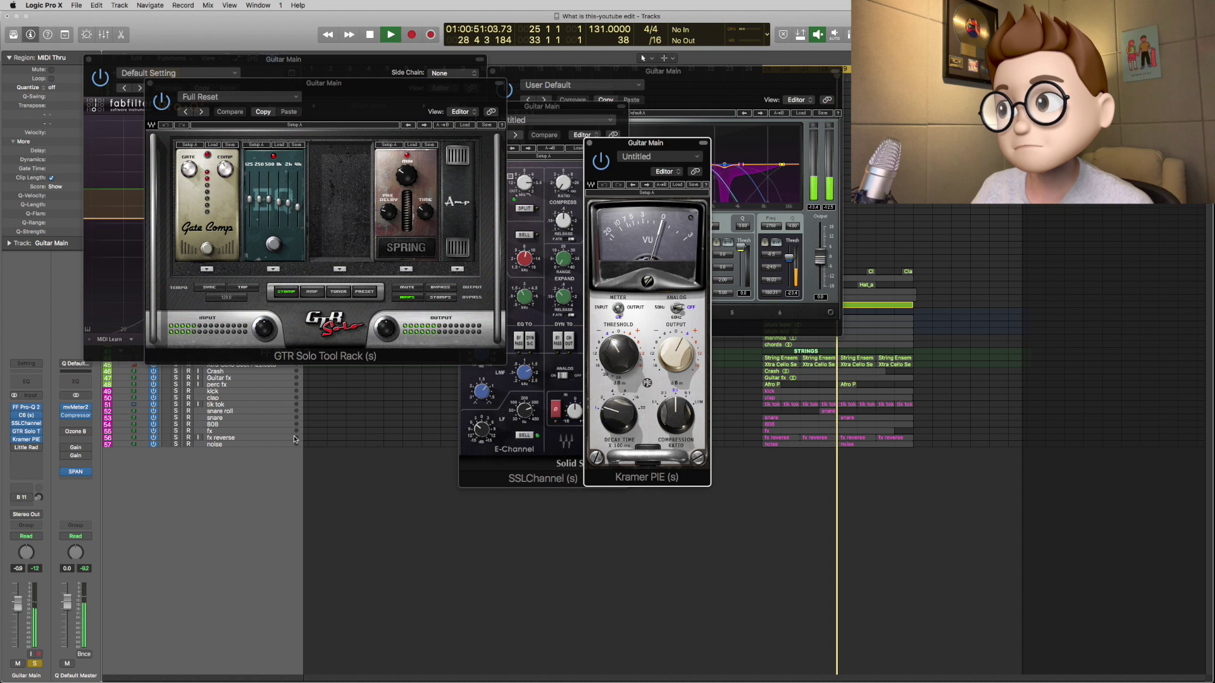
left_click(604, 163)
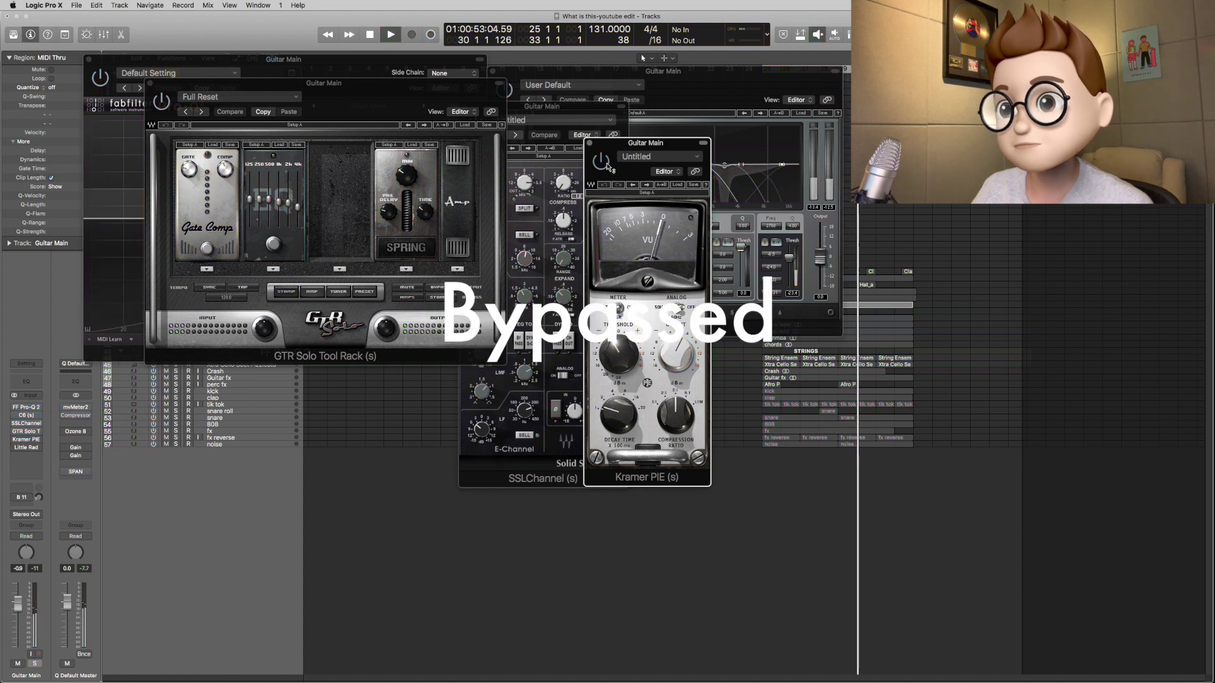
left_click(606, 164)
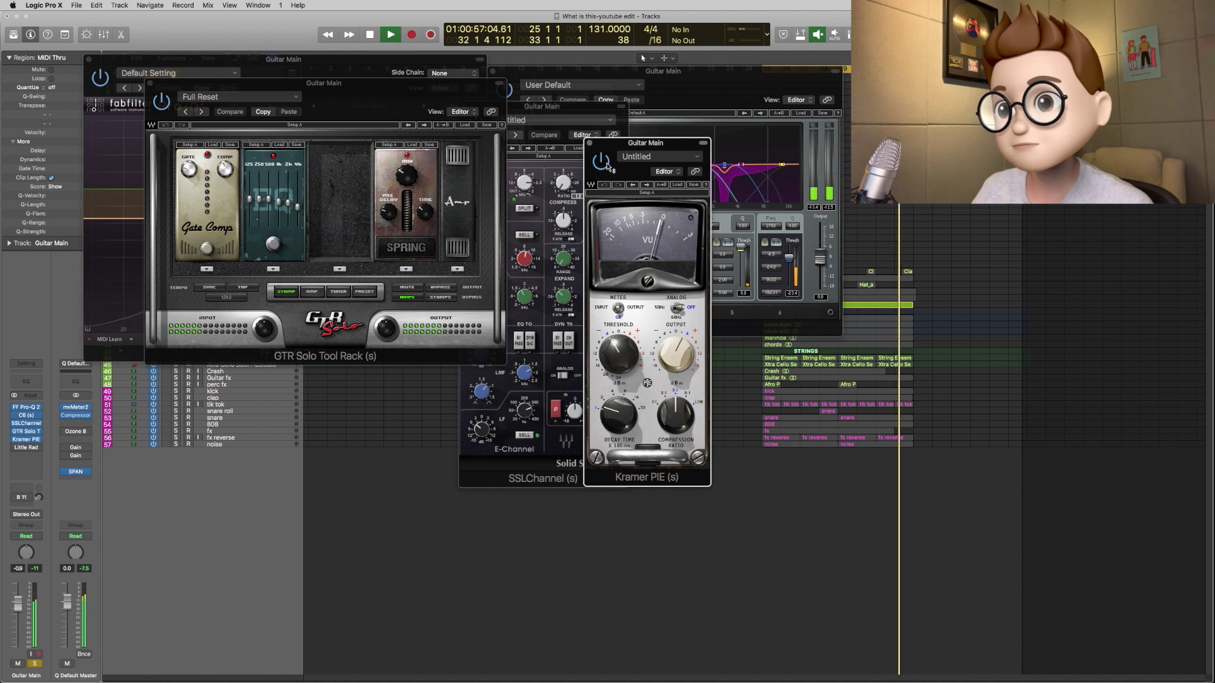
key("space")
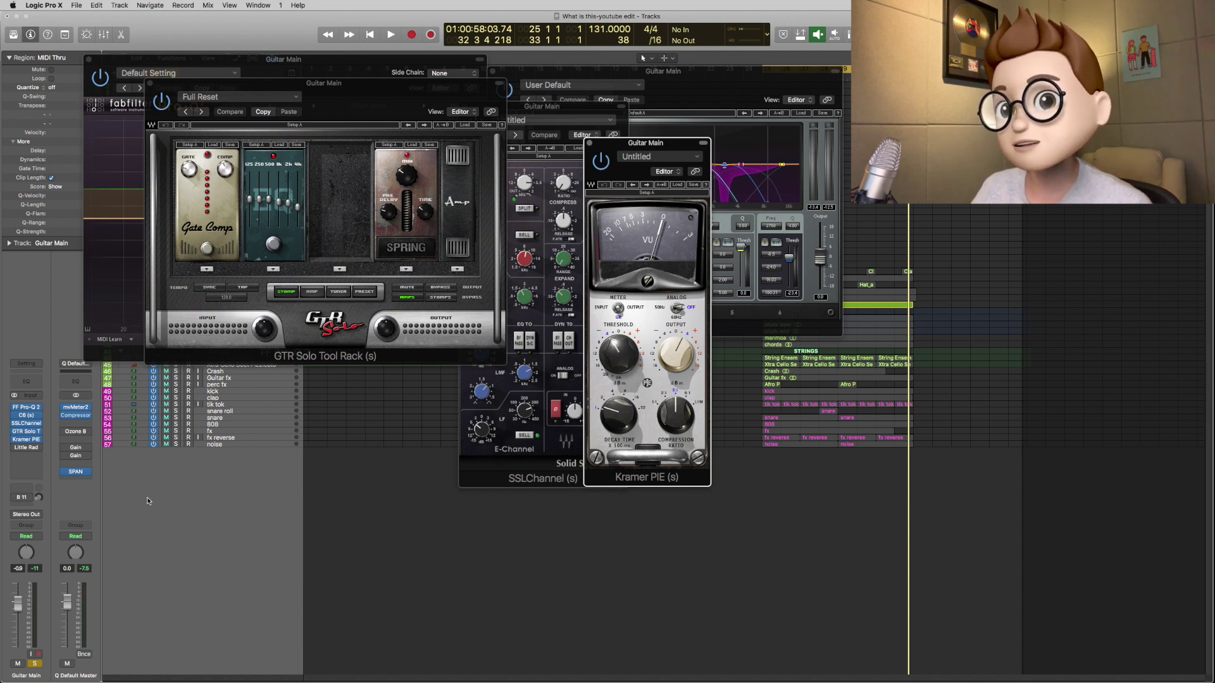
- Open Little Radiator on the recreated guitar and compare playback with it bypassed and active
left_click(25, 448)
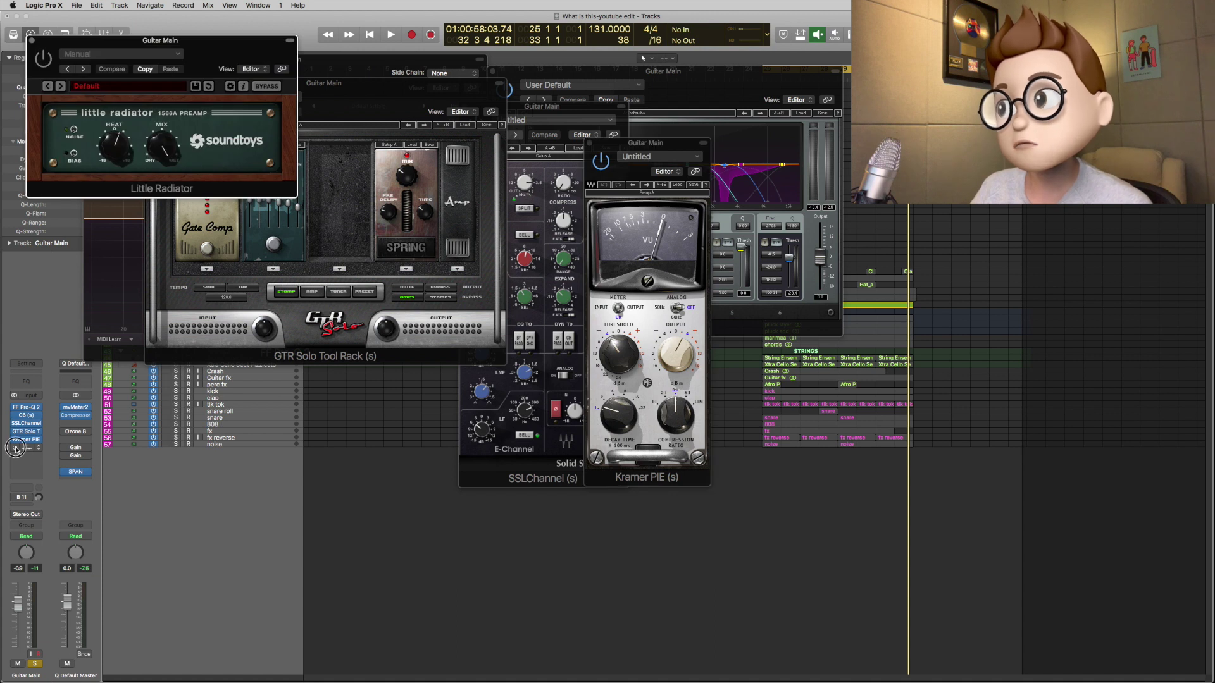
left_click(44, 60)
key("space")
left_click_drag(99, 44, 431, 163)
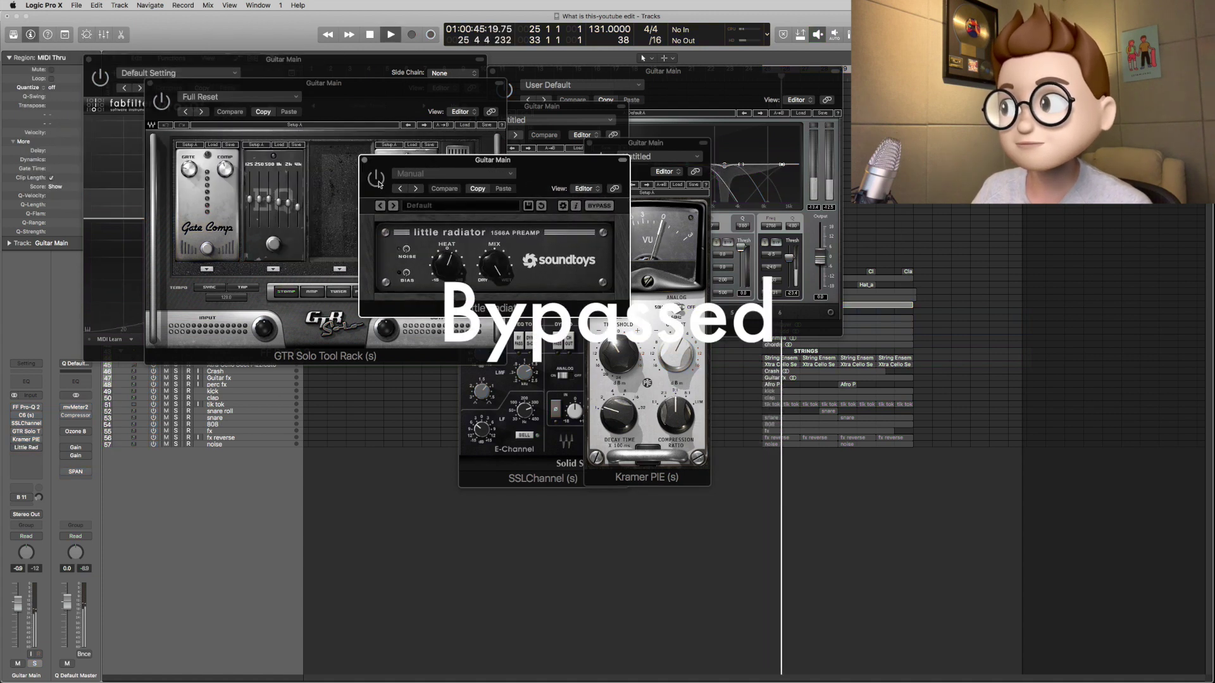
left_click(376, 180)
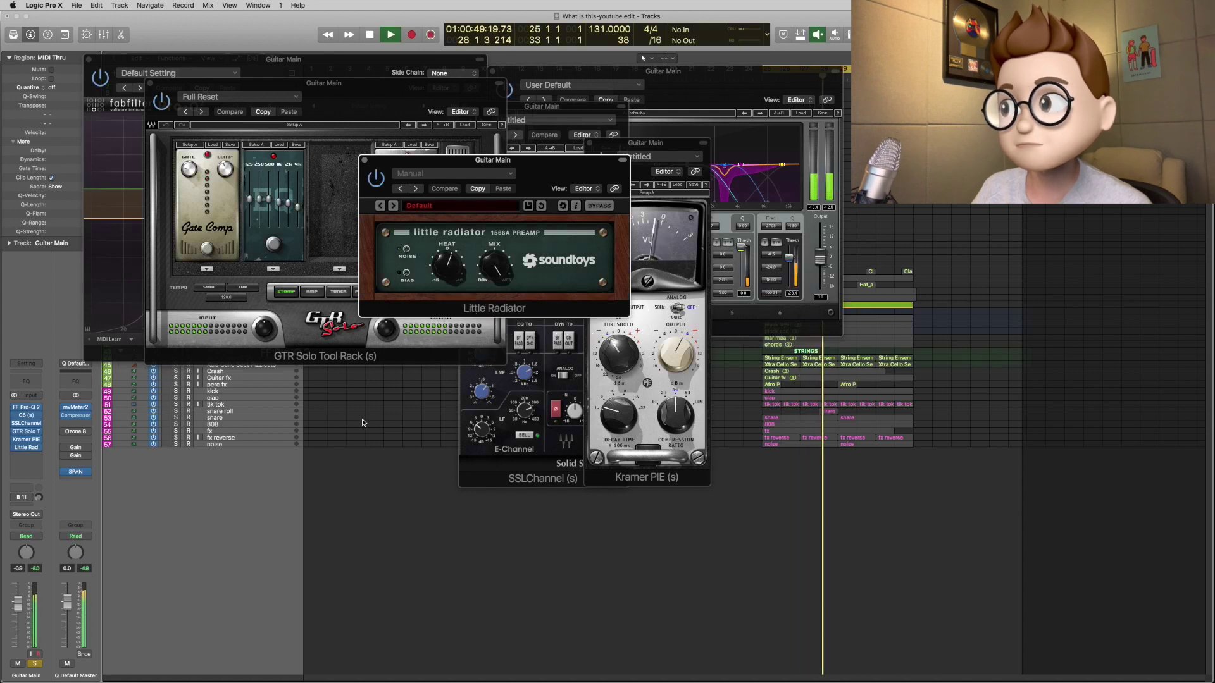
key("space")
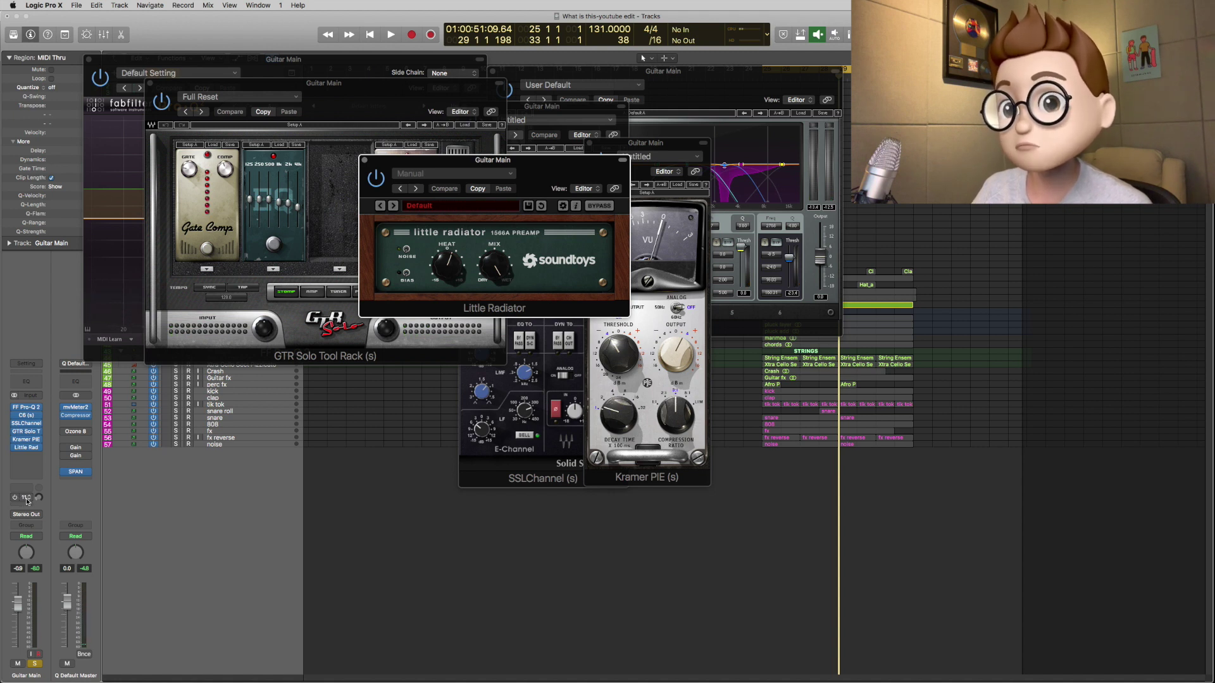
- Activate the recreated guitar's Bus 11 send during playback and compare the entire plug-in chain bypassed and active
key("space")
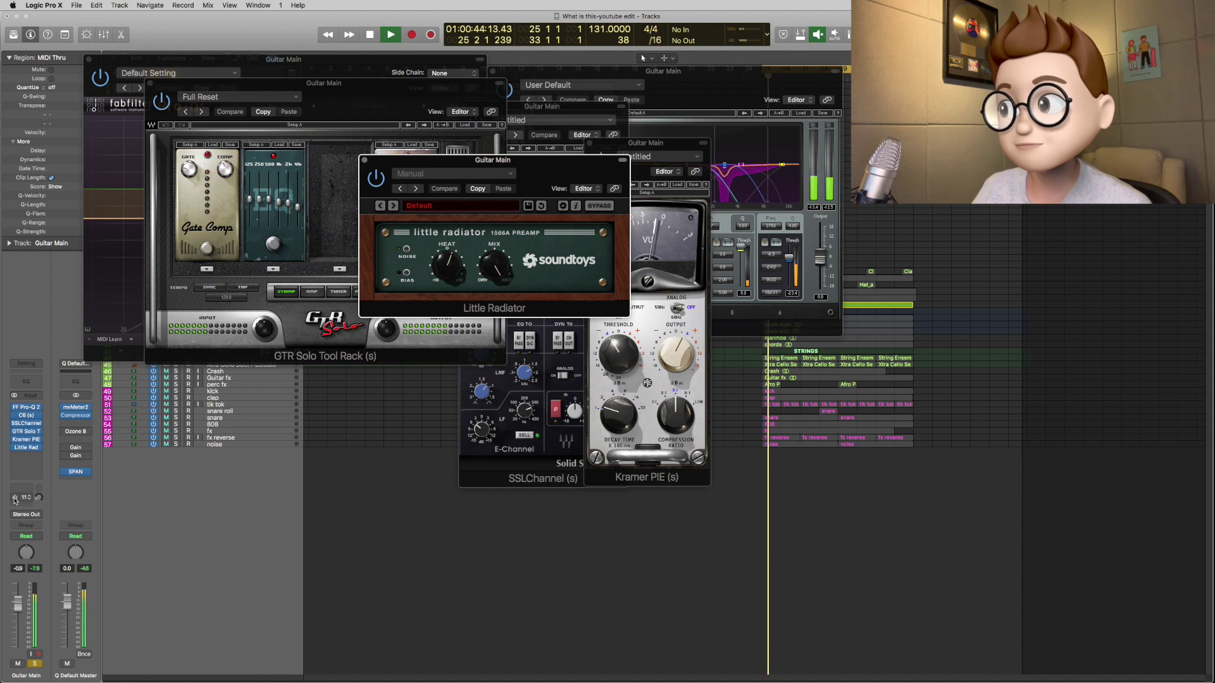
left_click(15, 498)
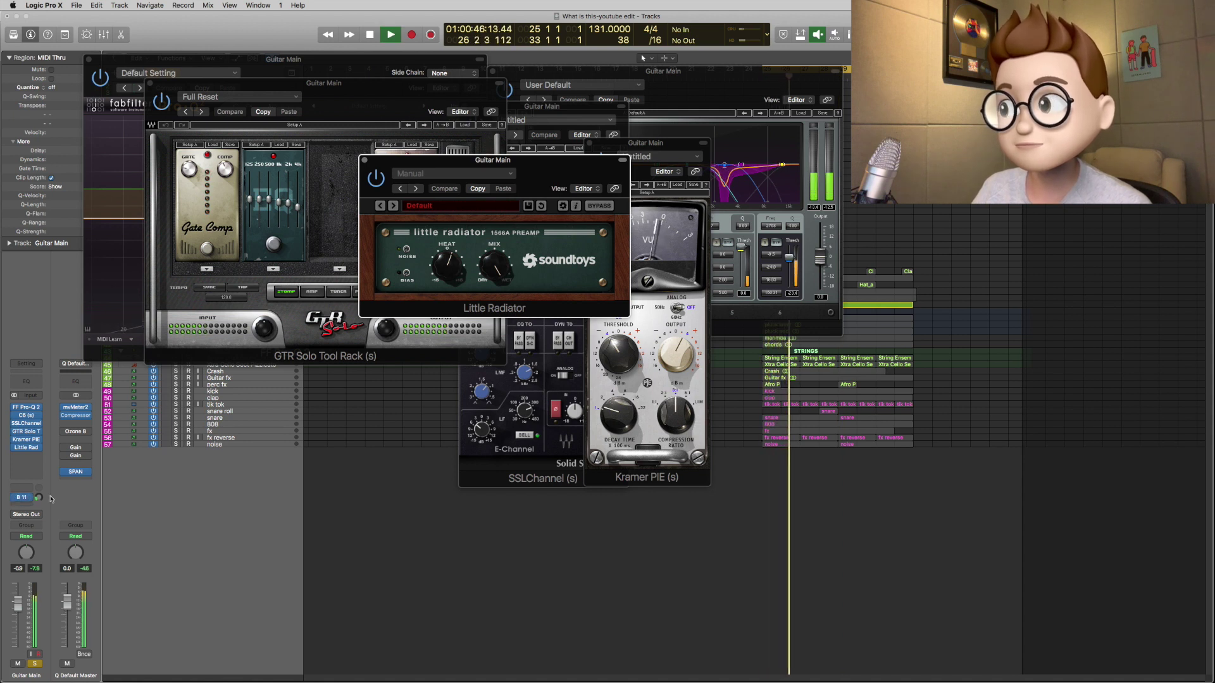
left_click(15, 408, "alt")
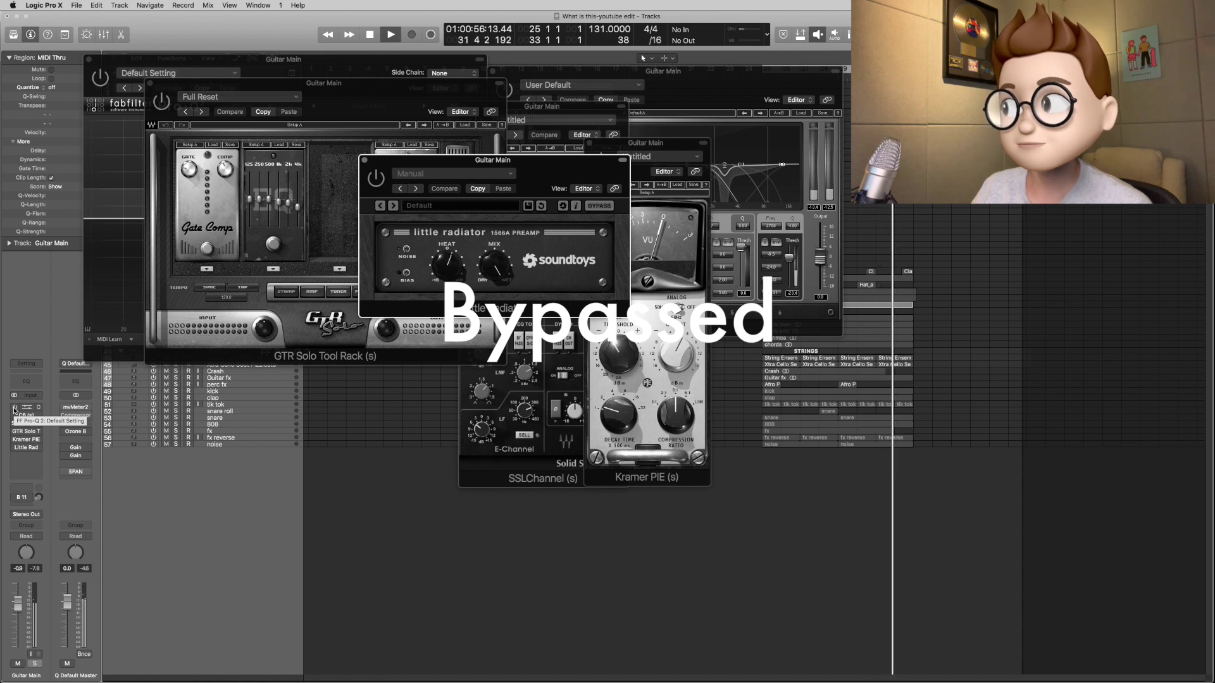
left_click_drag(15, 408, 14, 448)
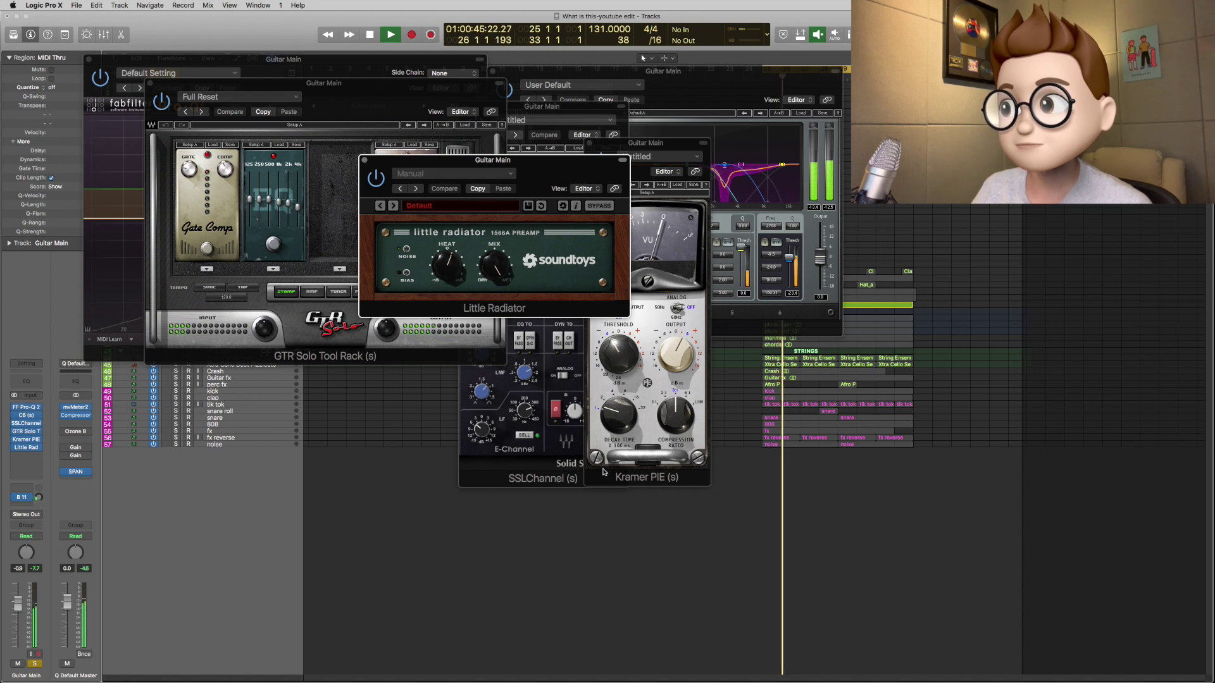
key("space")
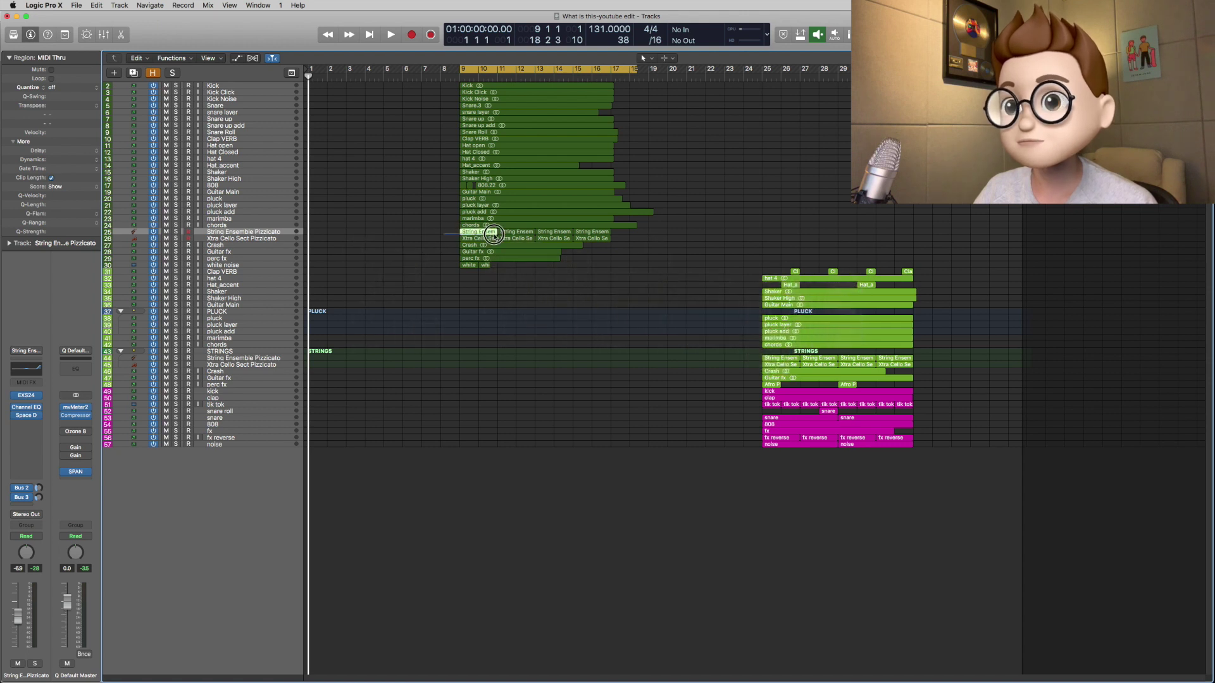
- Solo the original String Ensemble Pizzicato and Xtra Cello Sect Pizzicato regions in the upper track group and play them from bar 9
left_click_drag(444, 235, 580, 240)
left_click_drag(446, 229, 607, 242)
key("ctrl+s")
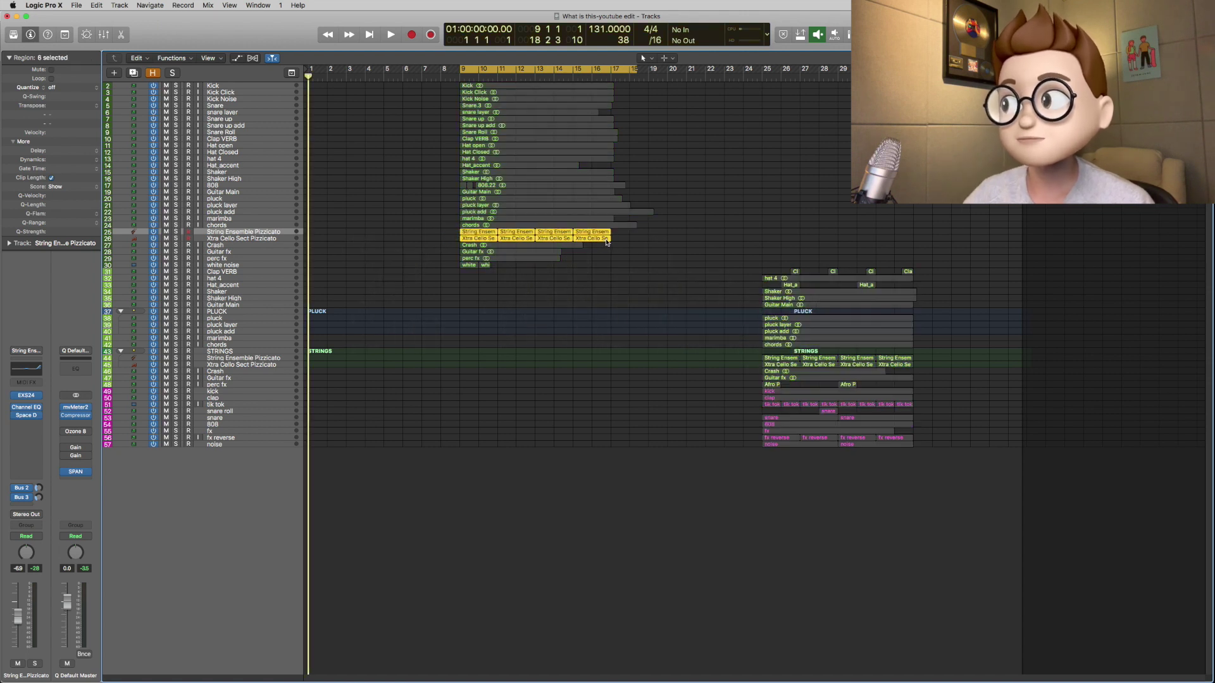
key("space")
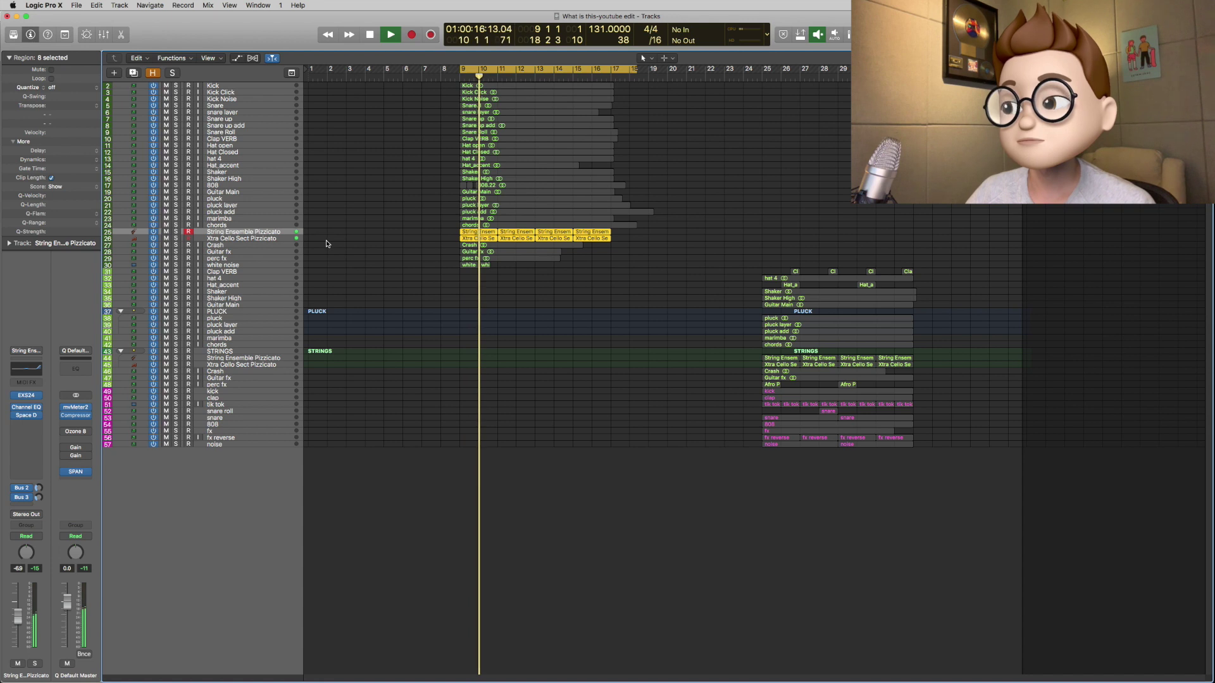
- Listen to the original String Ensemble Pizzicato and Xtra Cello Sect Pizzicato tracks individually, and end the solo
left_click(263, 233)
key("space")
key("space")
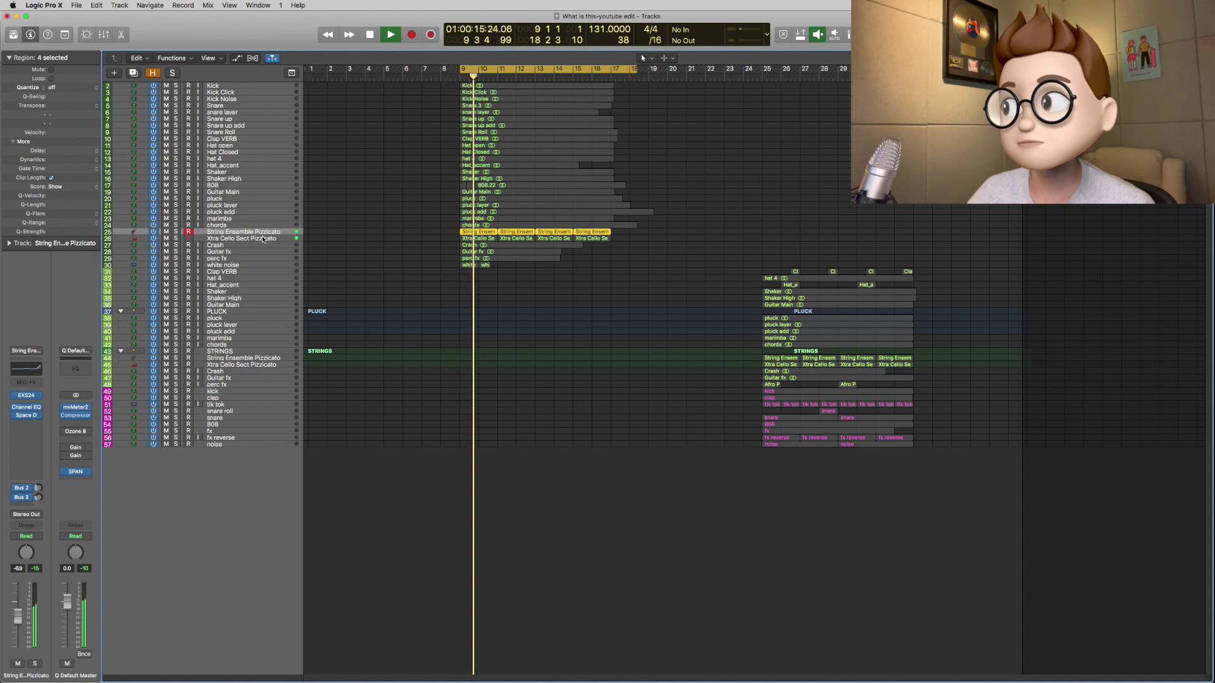
left_click(263, 239)
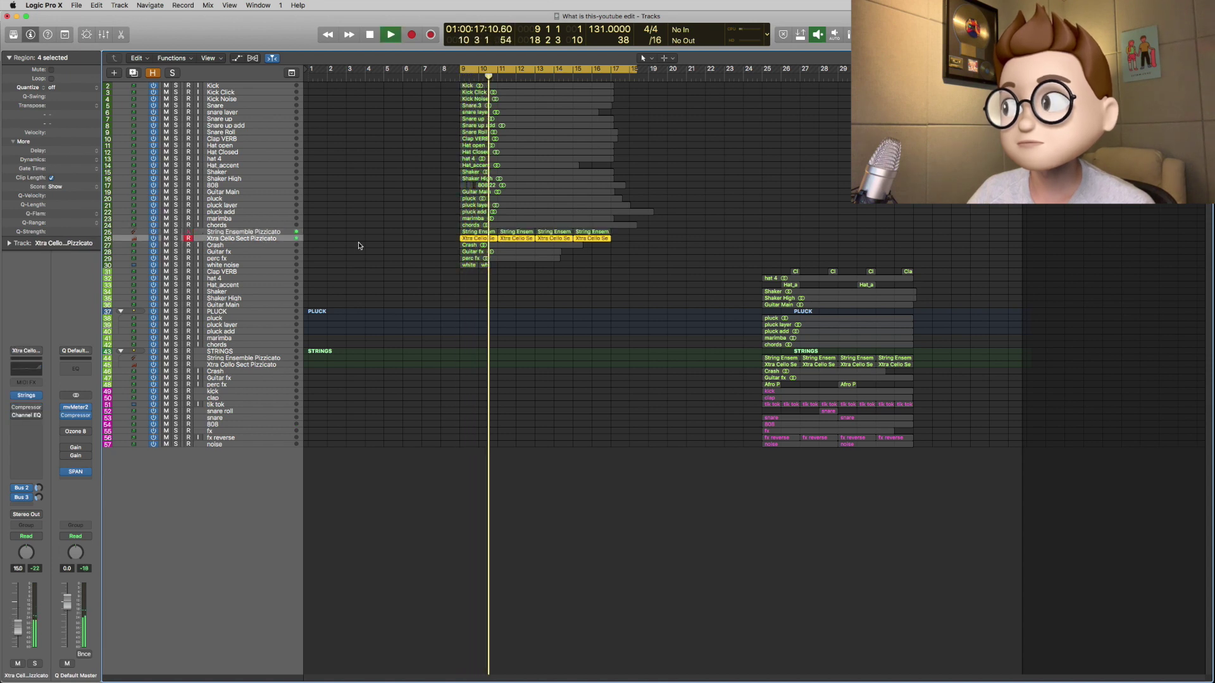
key("space")
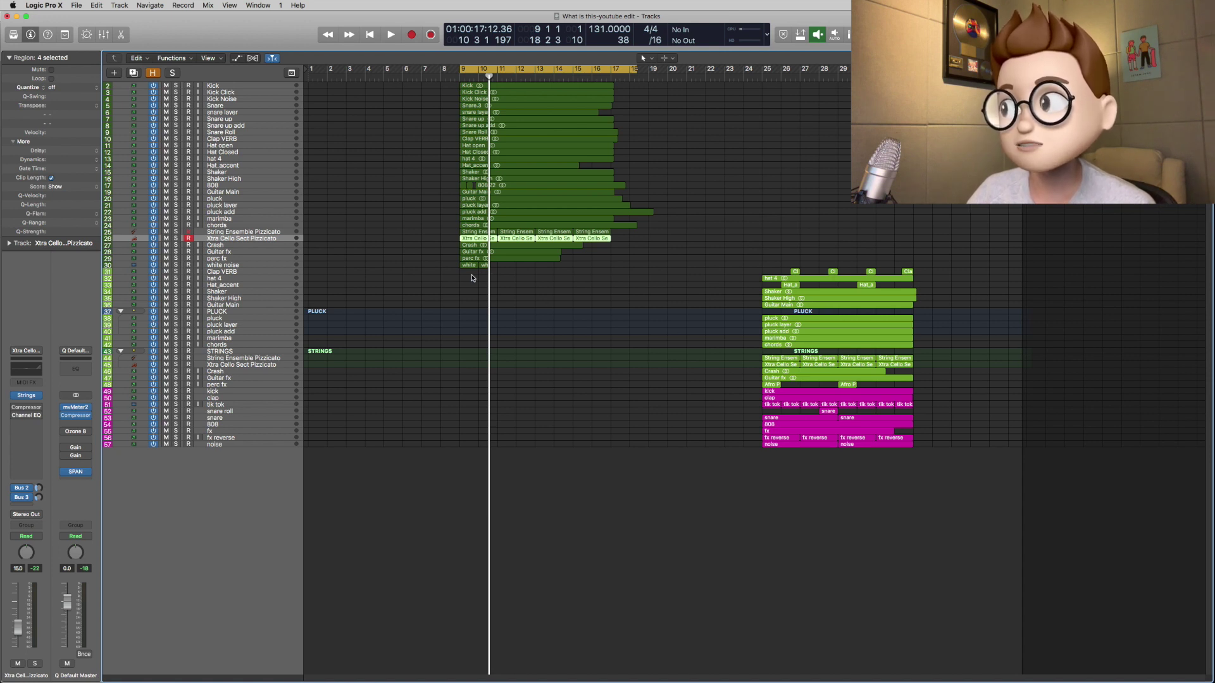
- Solo the recreated STRINGS stack with its two pizzicato tracks, cycle their regions from bar 25 to 33, and play them
left_click(238, 352)
left_click(243, 367, "shift")
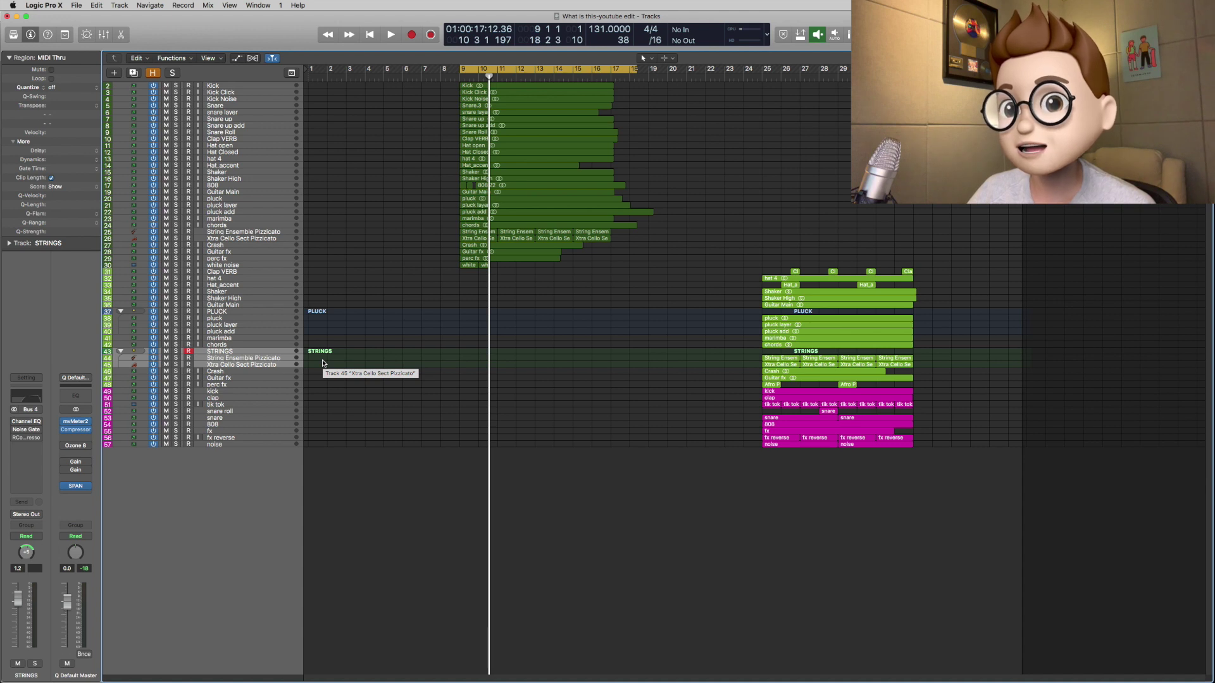
key("s")
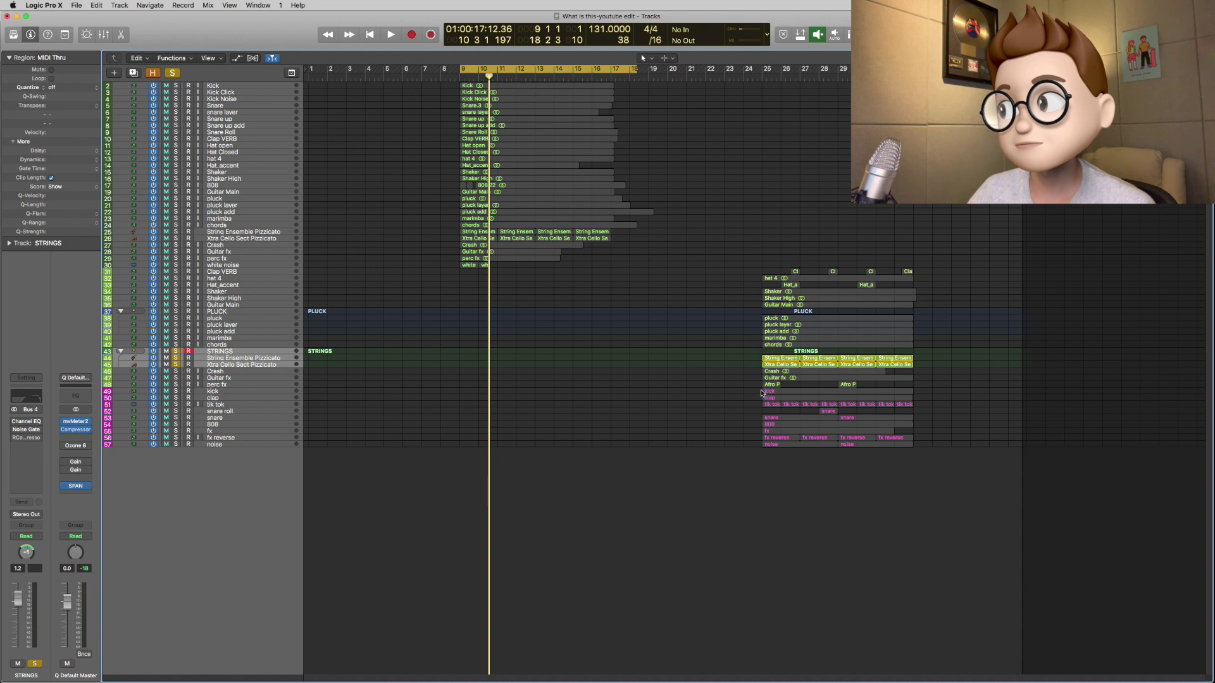
left_click_drag(772, 362, 930, 369)
key("u")
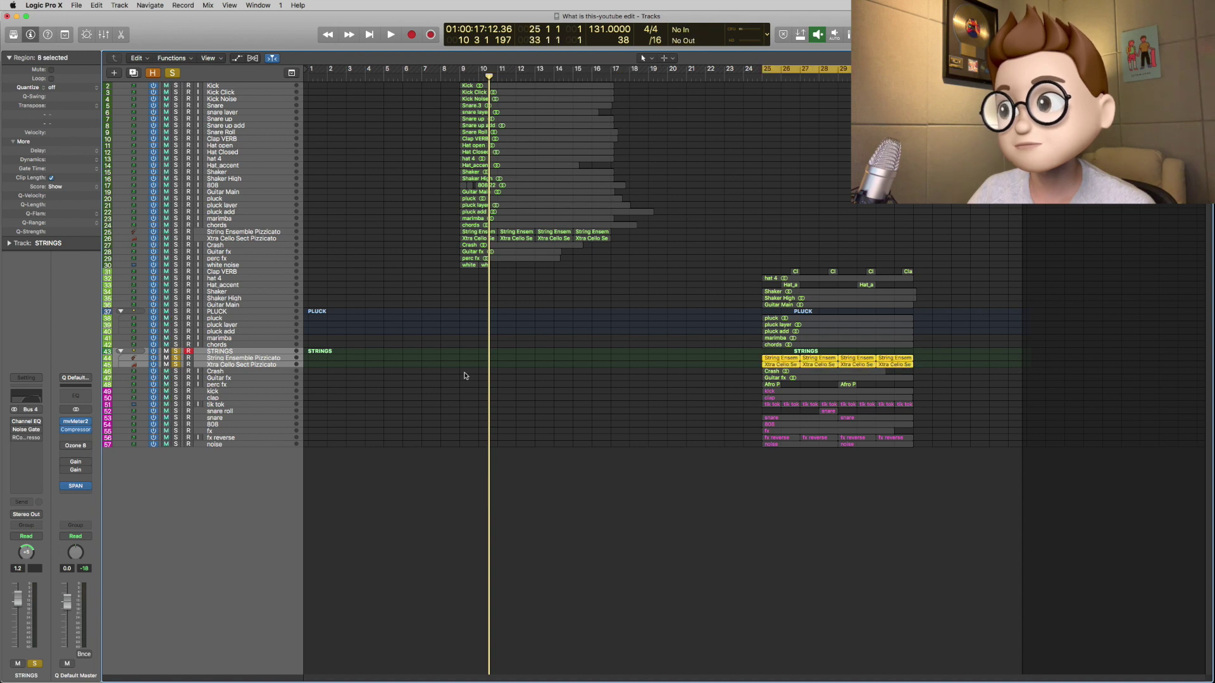
key("space")
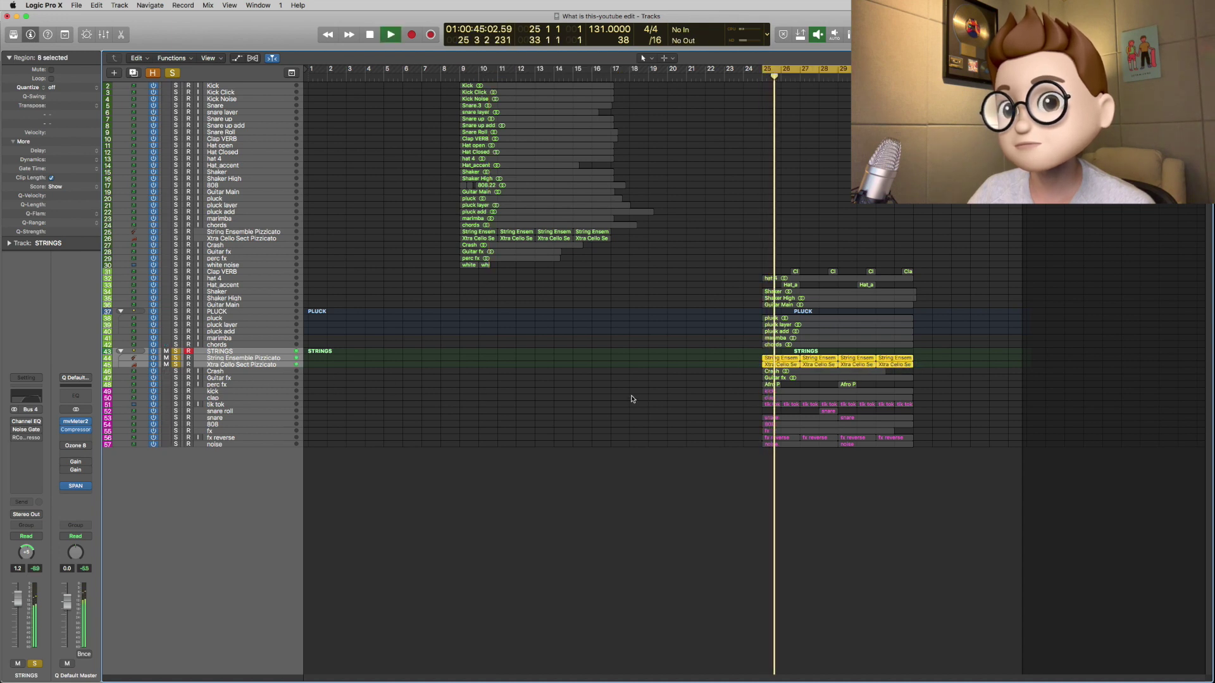
key("space")
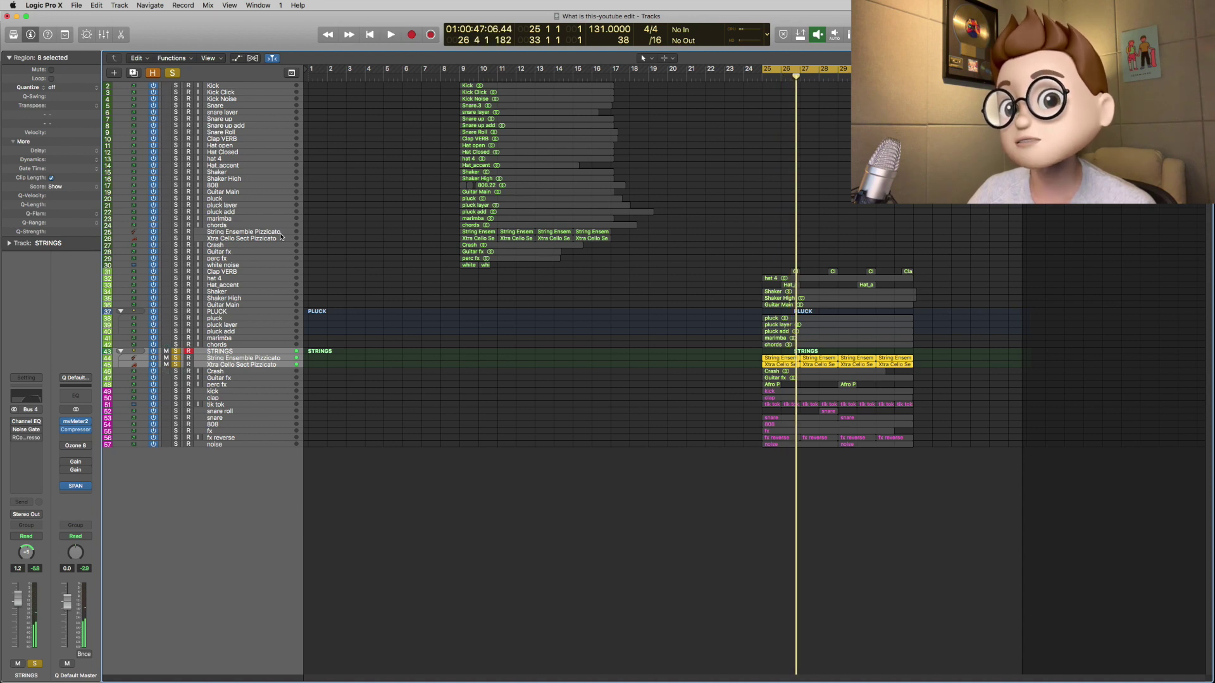
- Compare the channel strips of the original and recreated String Ensemble Pizzicato and the recreated Xtra Cello Sect Pizzicato
left_click(272, 233)
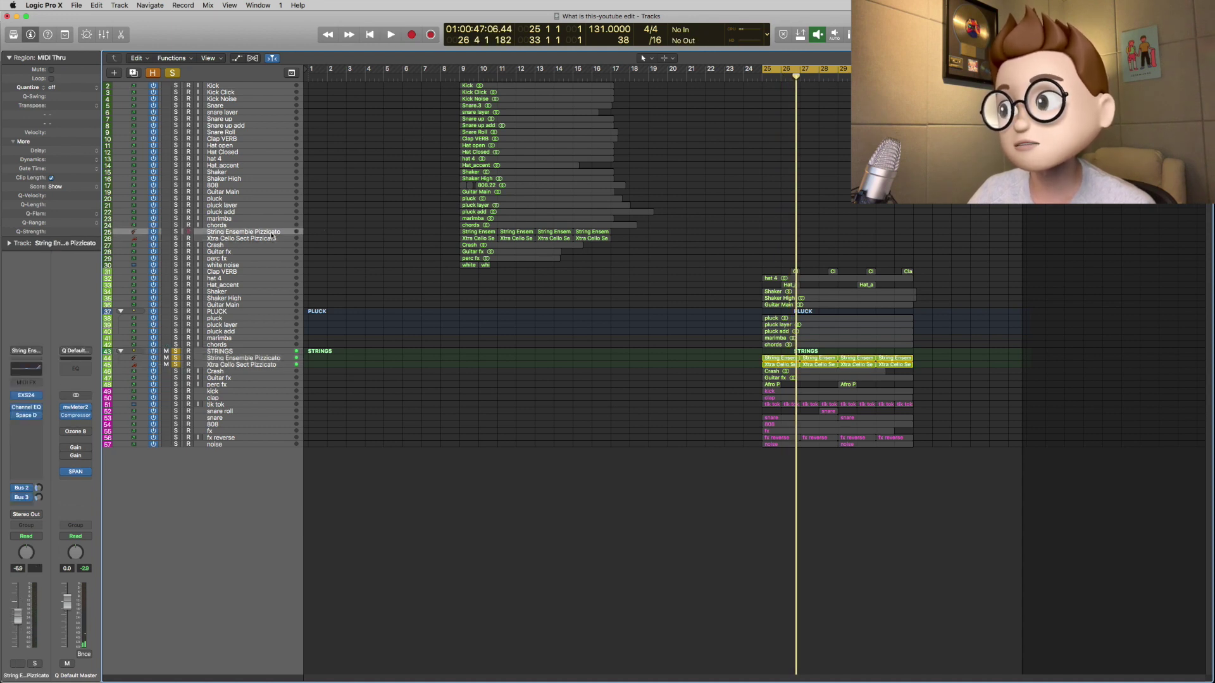
left_click(260, 365)
left_click(265, 359)
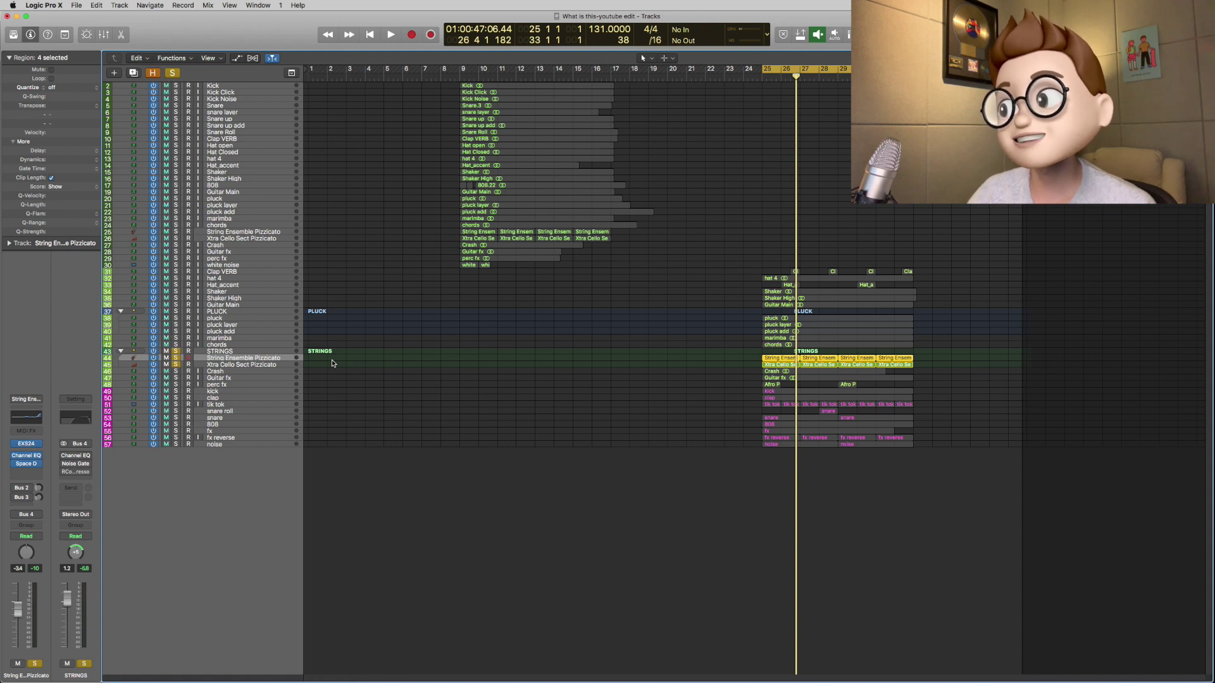
- Activate Channel EQ on the STRINGS stack during playback and compare the sound bypassed and active
left_click(235, 352)
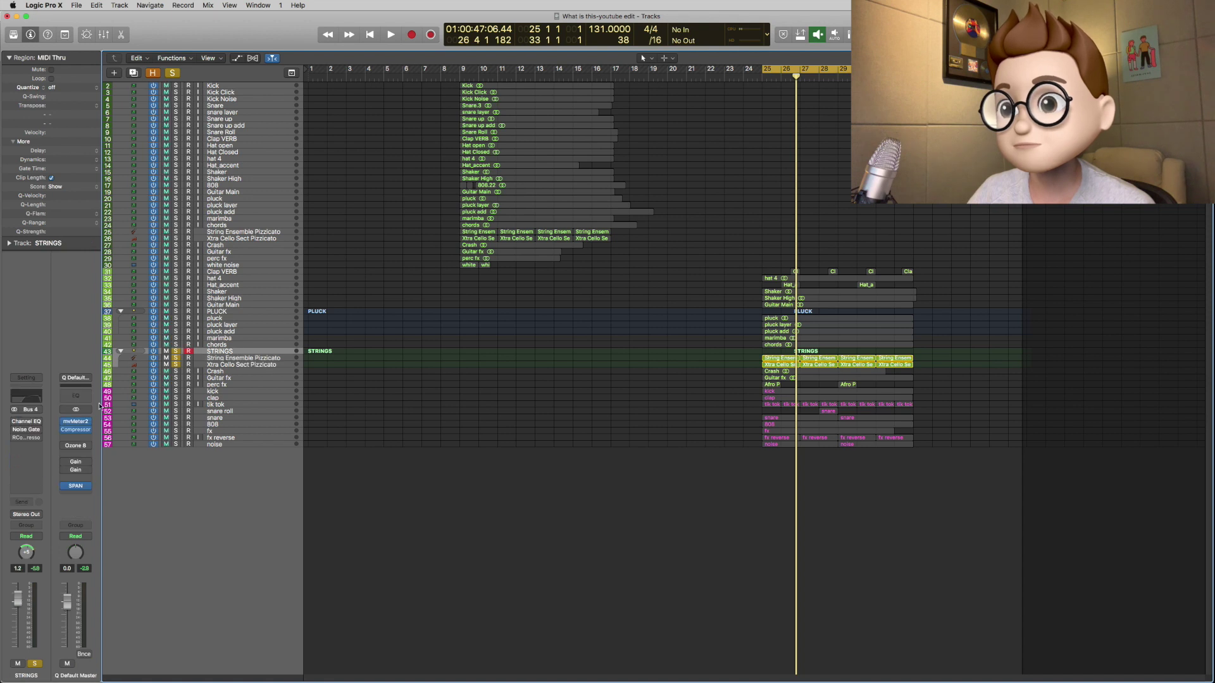
key("space")
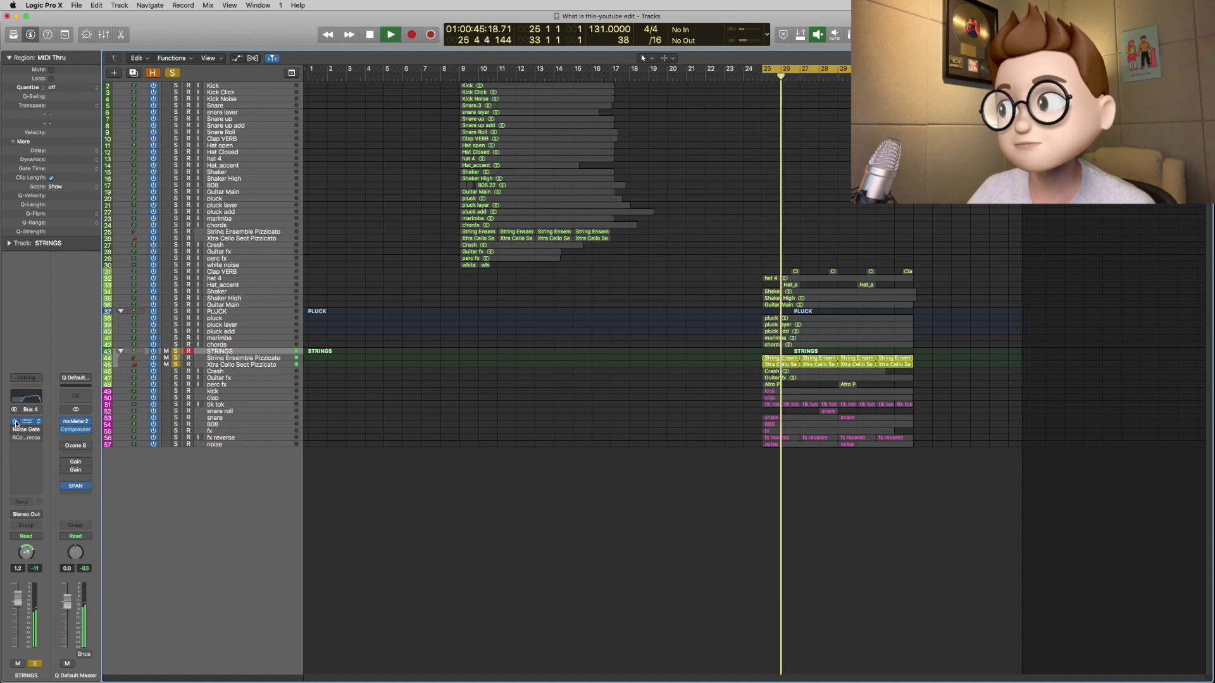
left_click(16, 422)
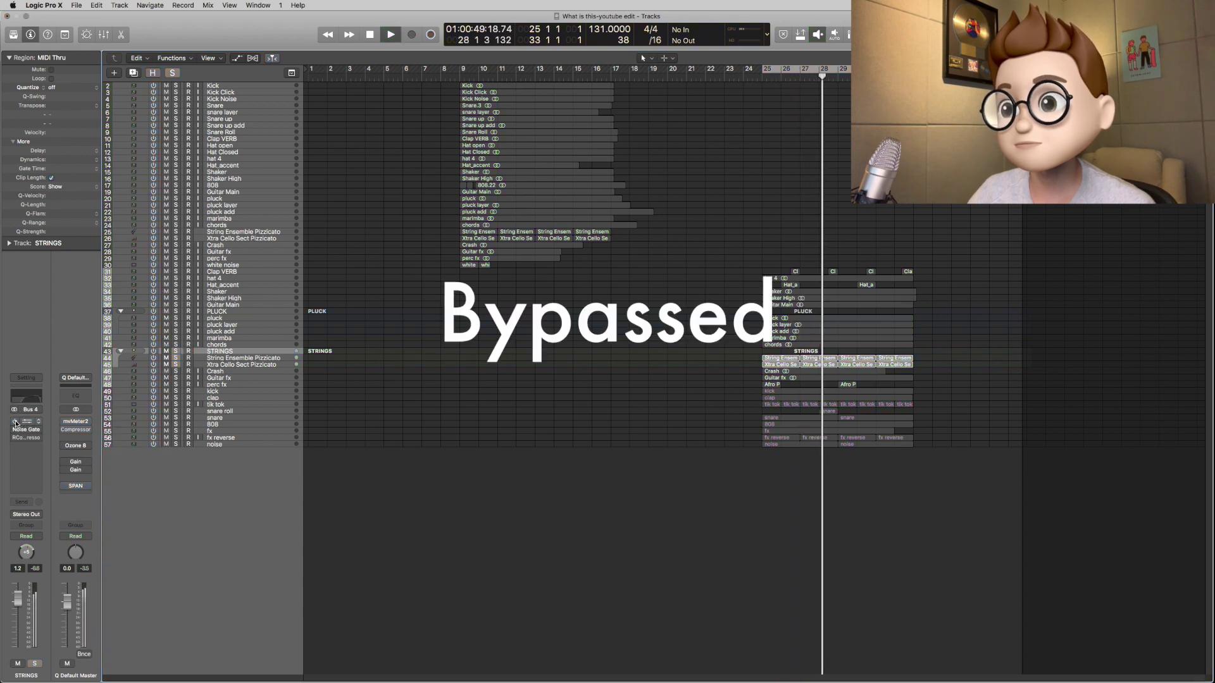
key("space")
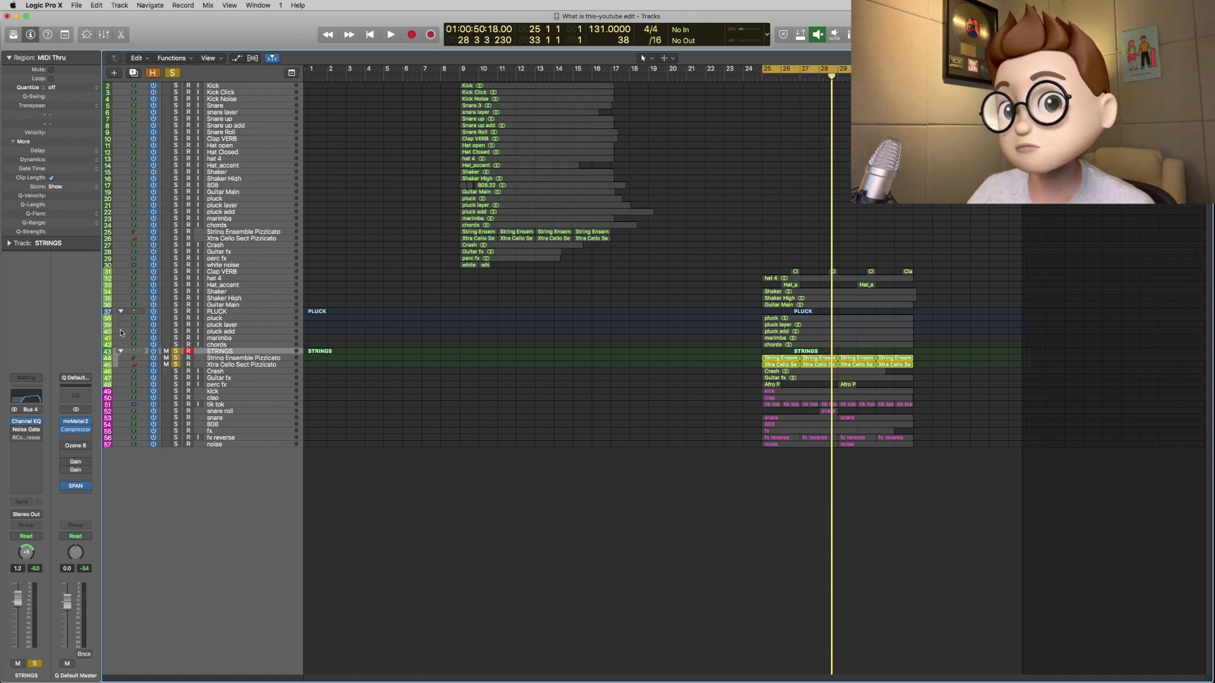
- Add the recreated Guitar Main to the solo and compare the STRINGS stack's Channel EQ bypassed and active during playback
key("space")
left_click(175, 304)
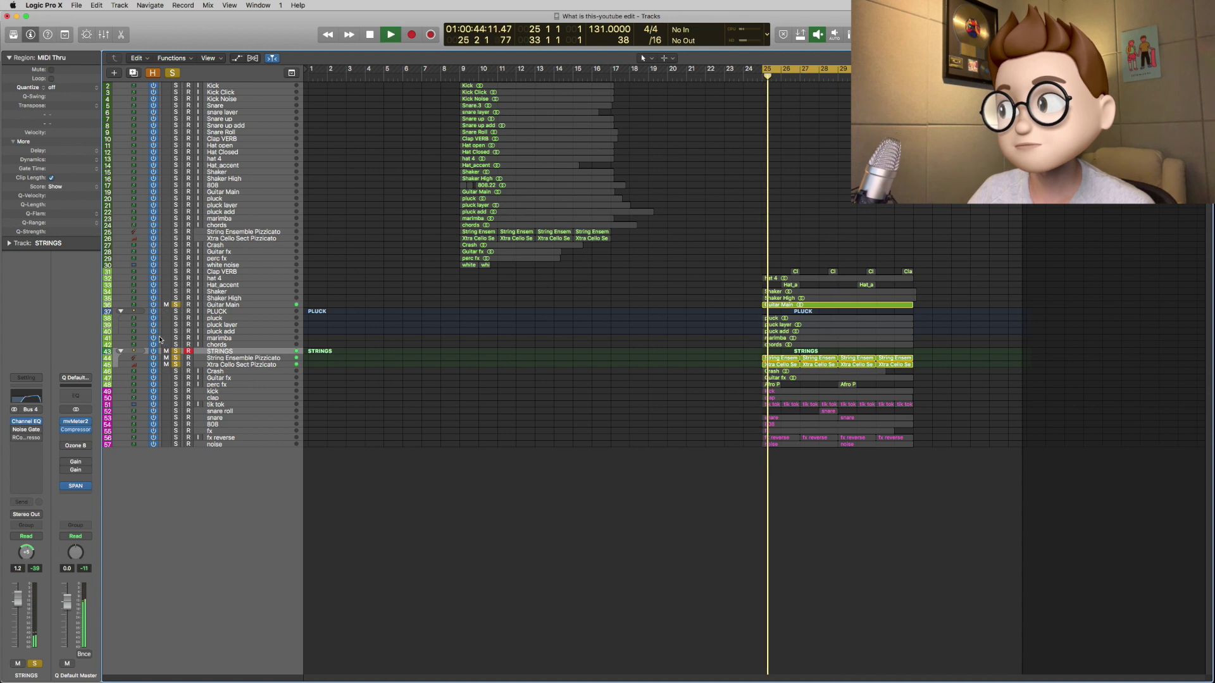
left_click(15, 422)
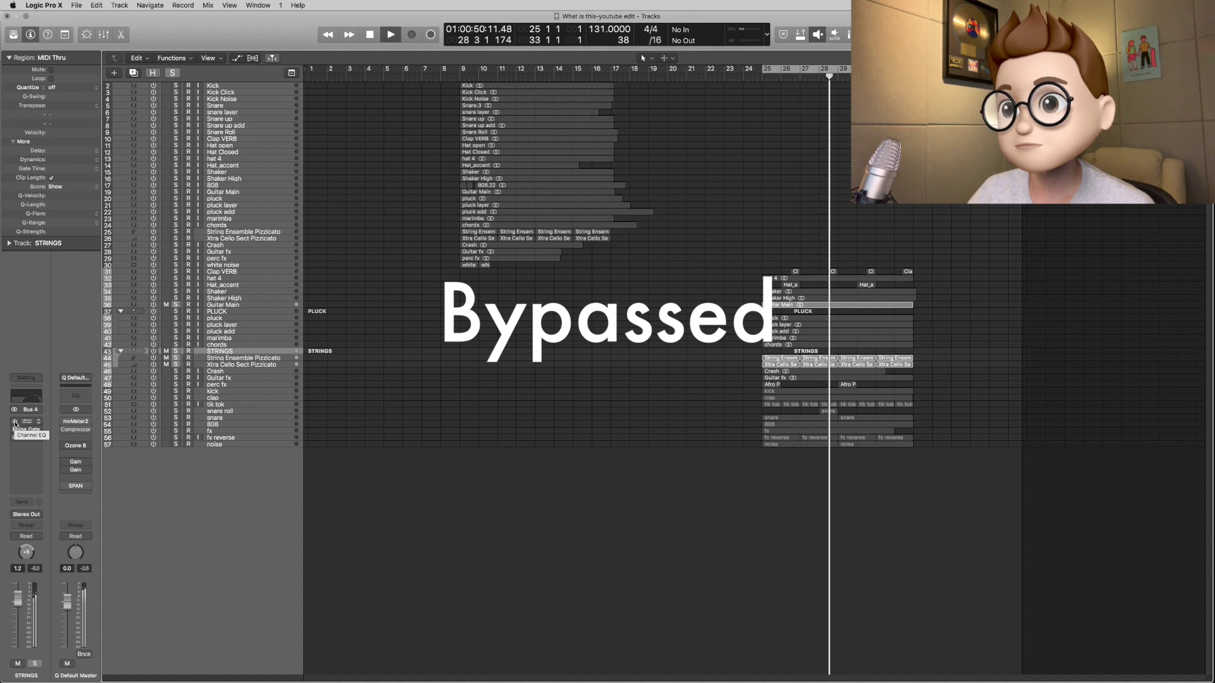
left_click(15, 423)
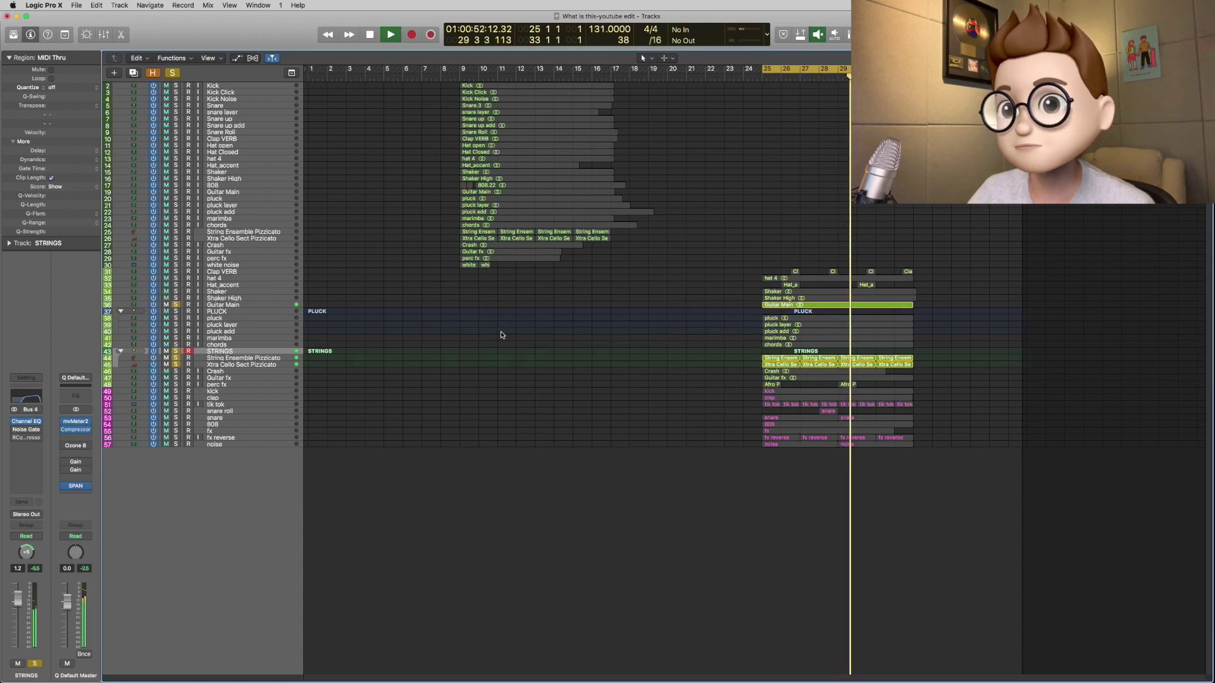
key("space")
- Solo only the recreated pizzicato regions and activate Noise Gate on the STRINGS stack during playback
left_click(731, 359)
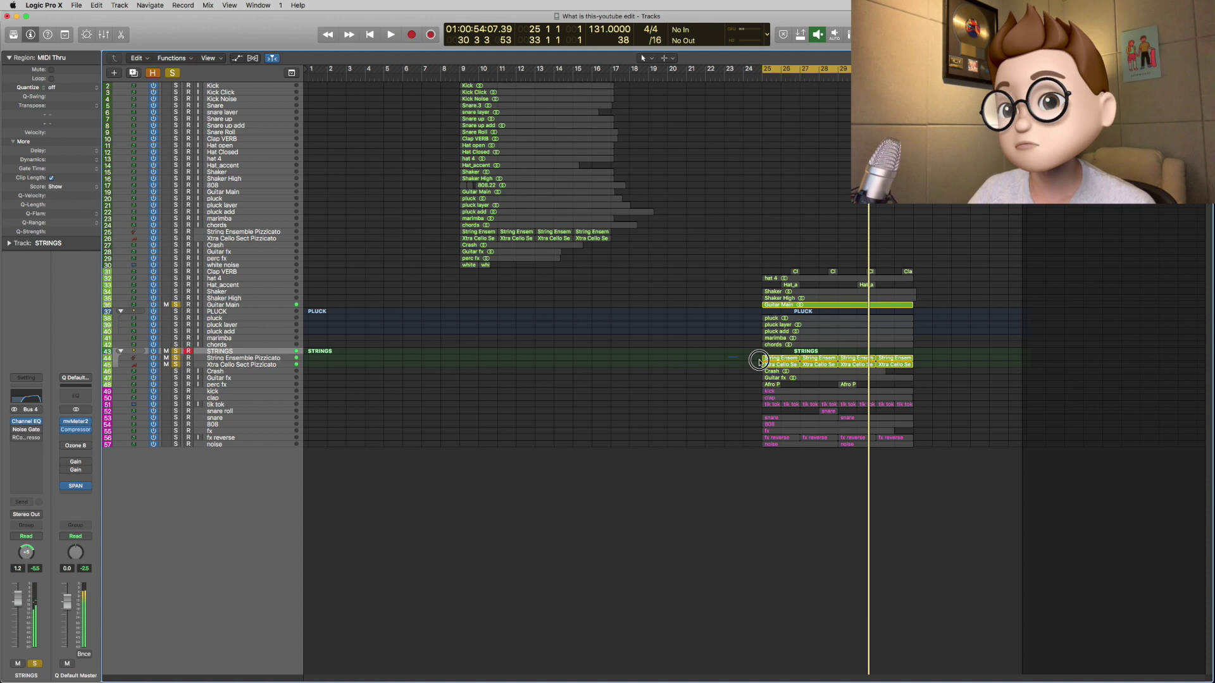
left_click_drag(909, 365, 913, 366)
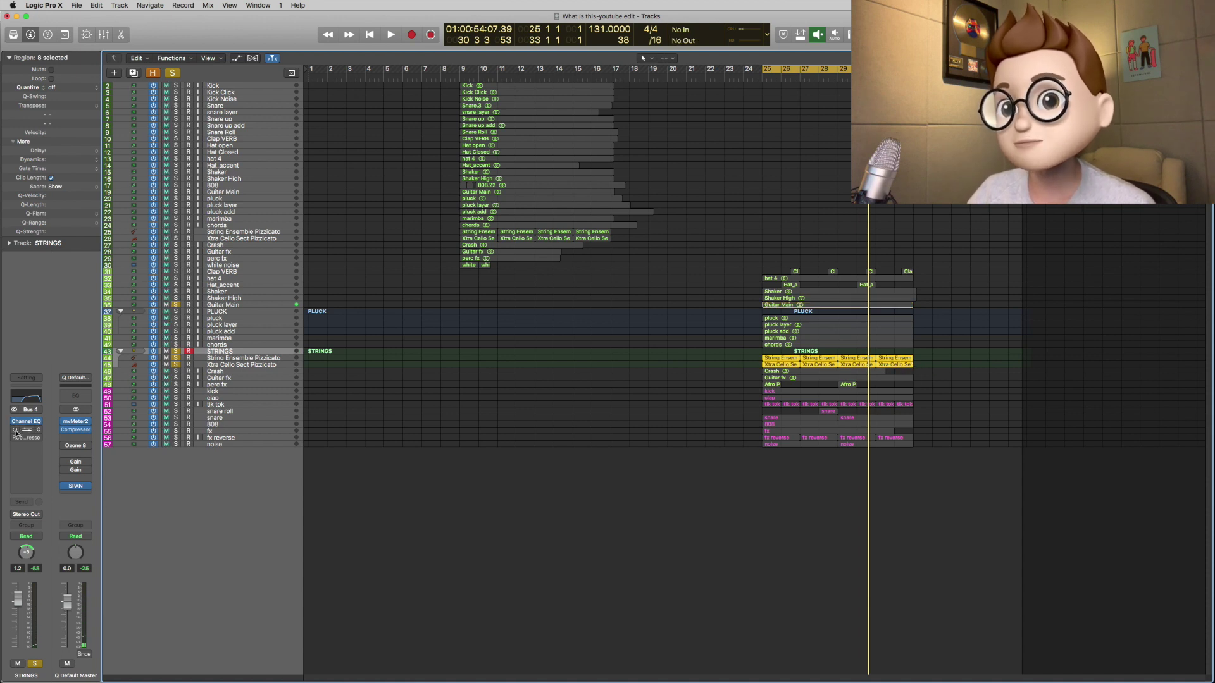
key("space")
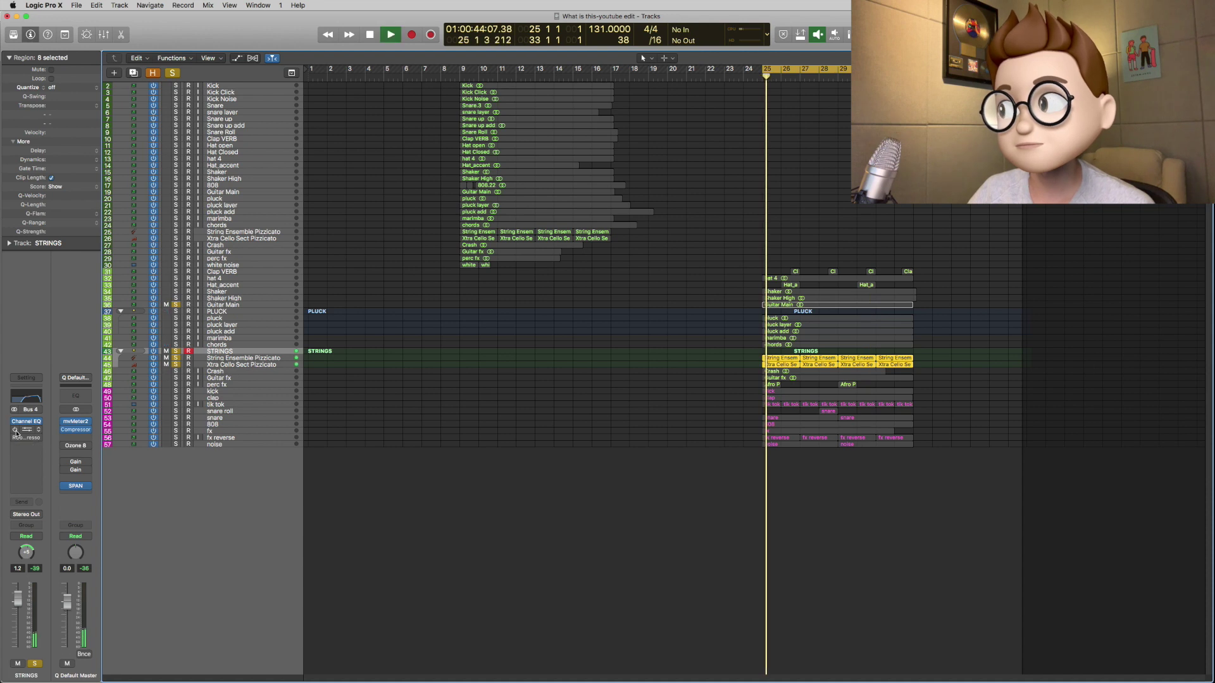
left_click(16, 430)
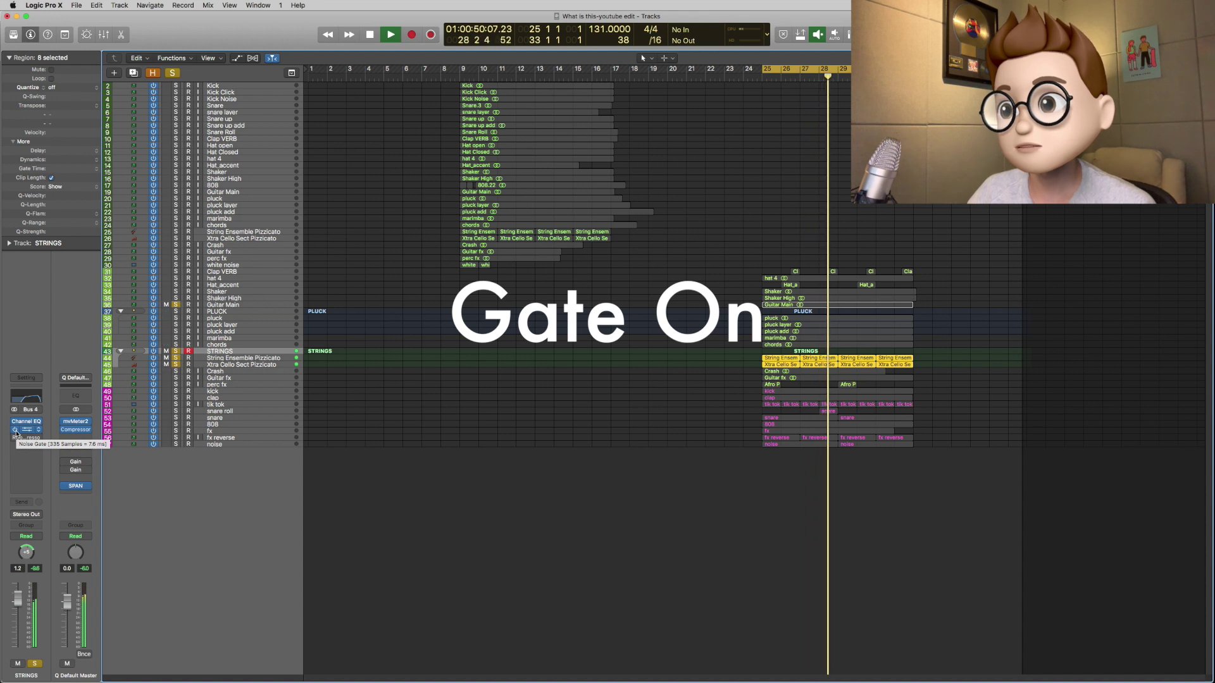
key("space")
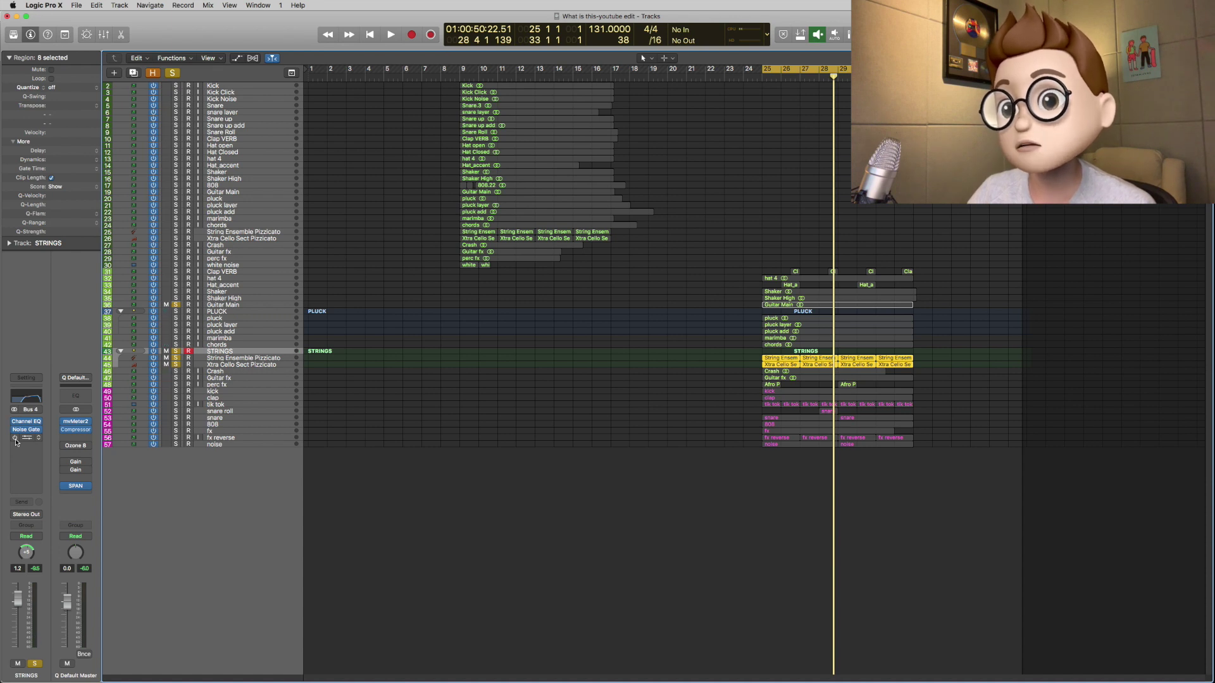
- Activate RCompressor on the STRINGS stack and play the strings, adding the recreated Guitar Main region to the solo
left_click(16, 437)
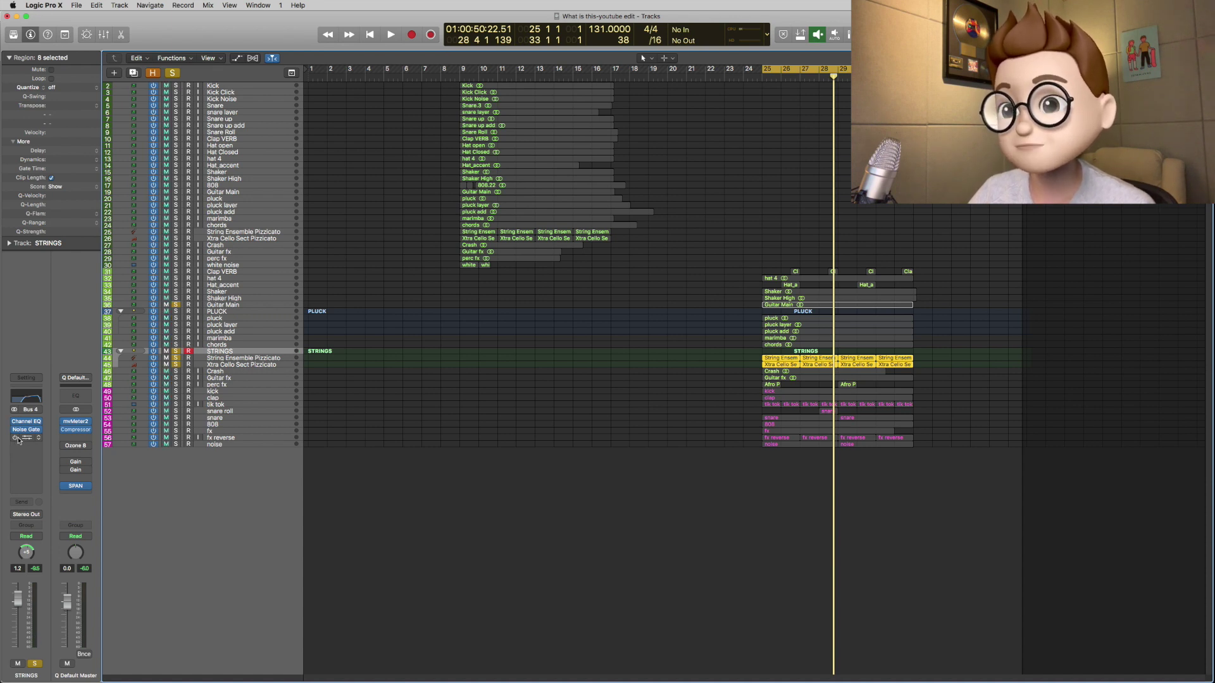
key("space")
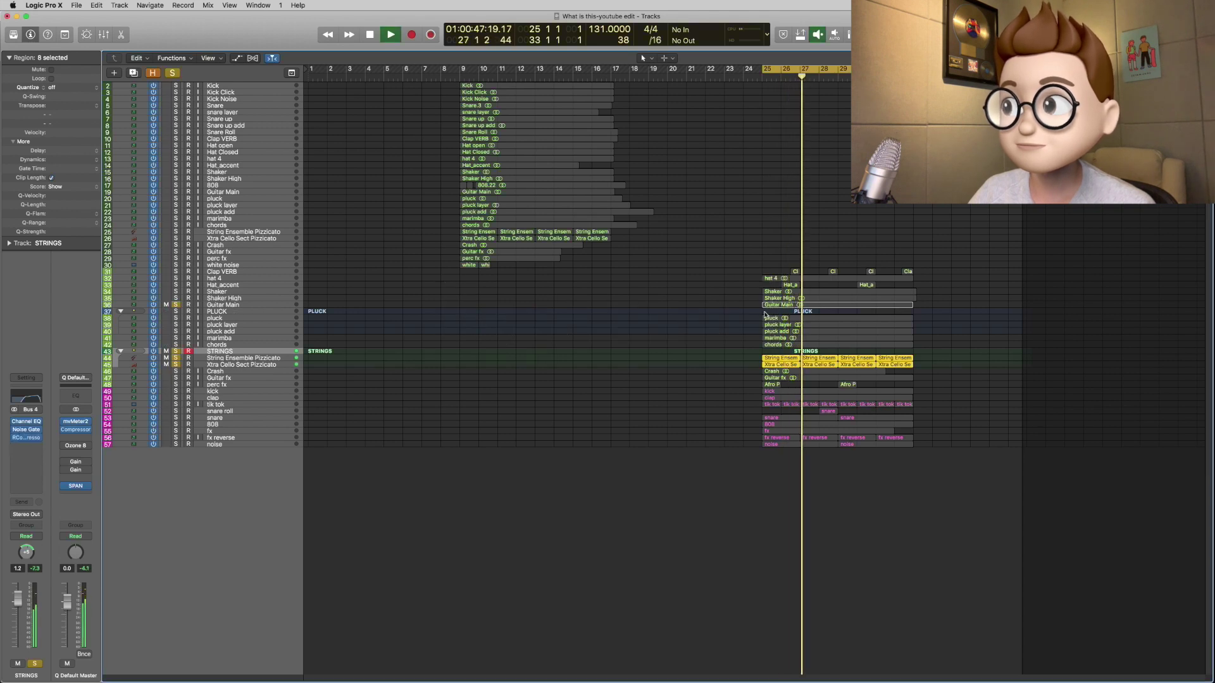
left_click(788, 305, "shift")
key("space")
key("space")
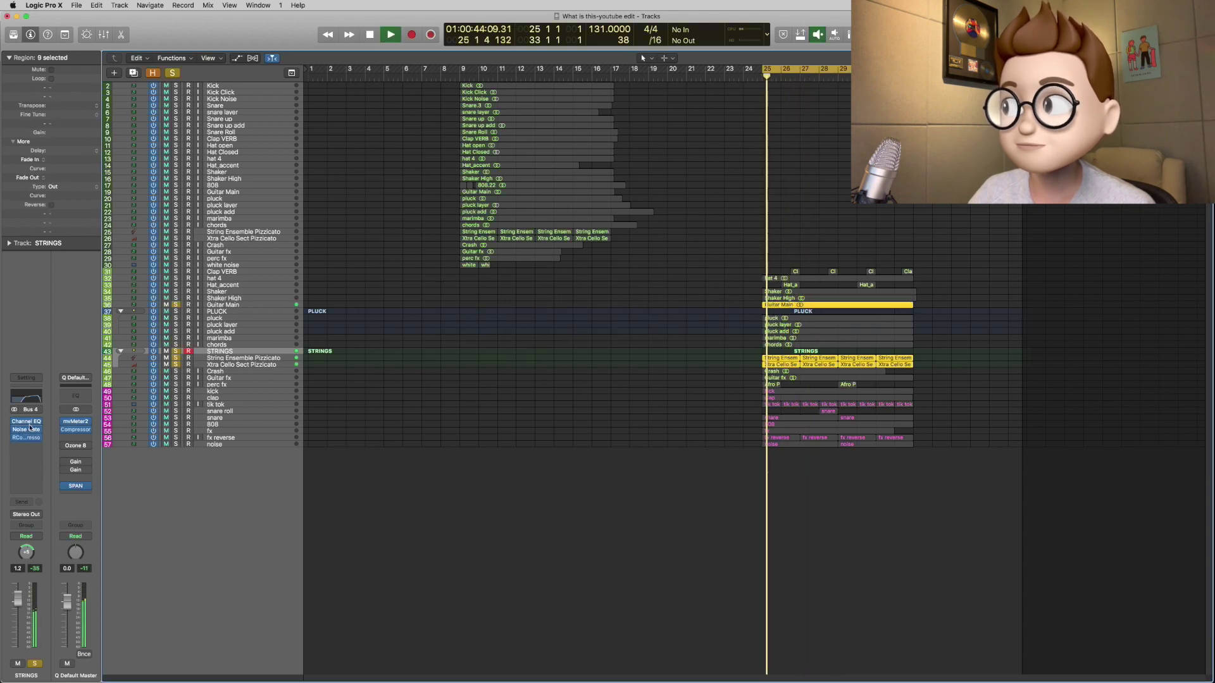
- Compare RCompressor and the entire plug-in chain on the STRINGS stack bypassed and active during playback with the guitar
left_click(16, 438)
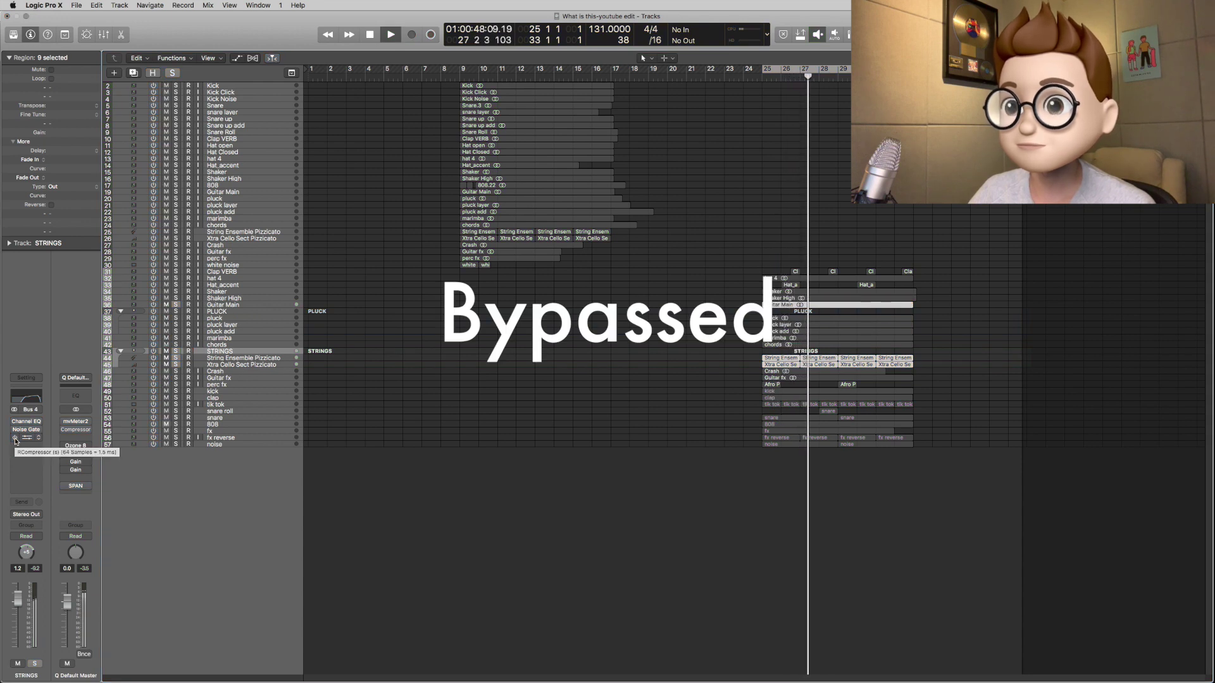
left_click(16, 435)
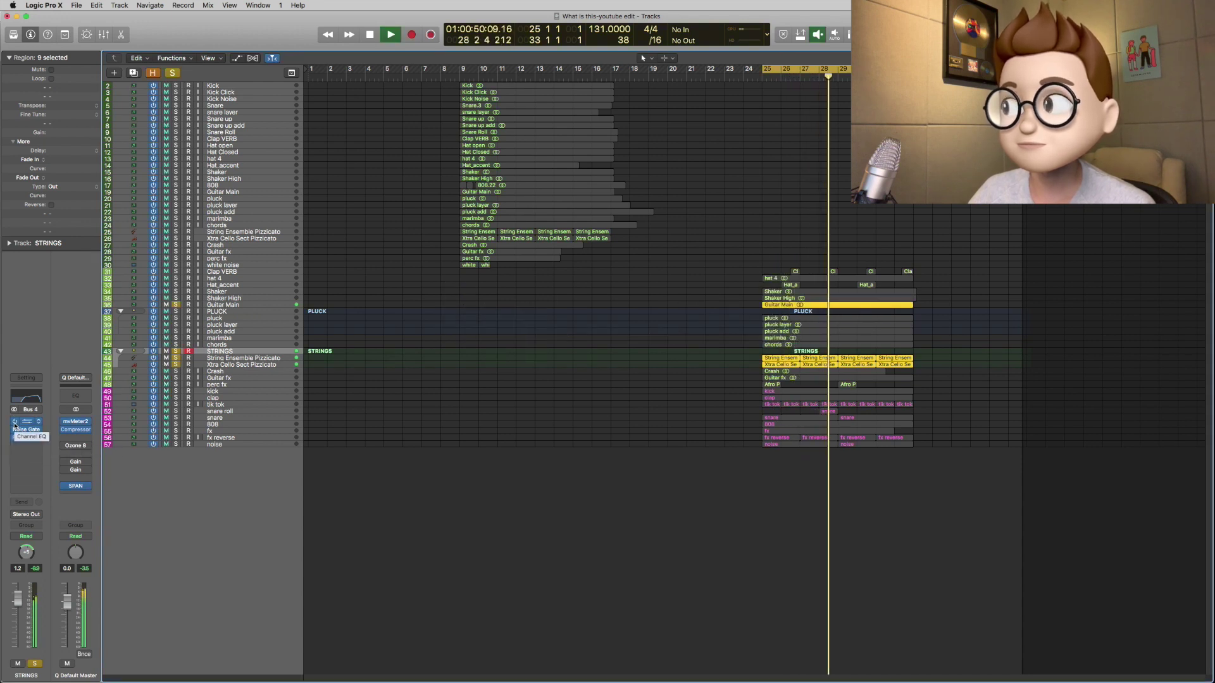
left_click(15, 434)
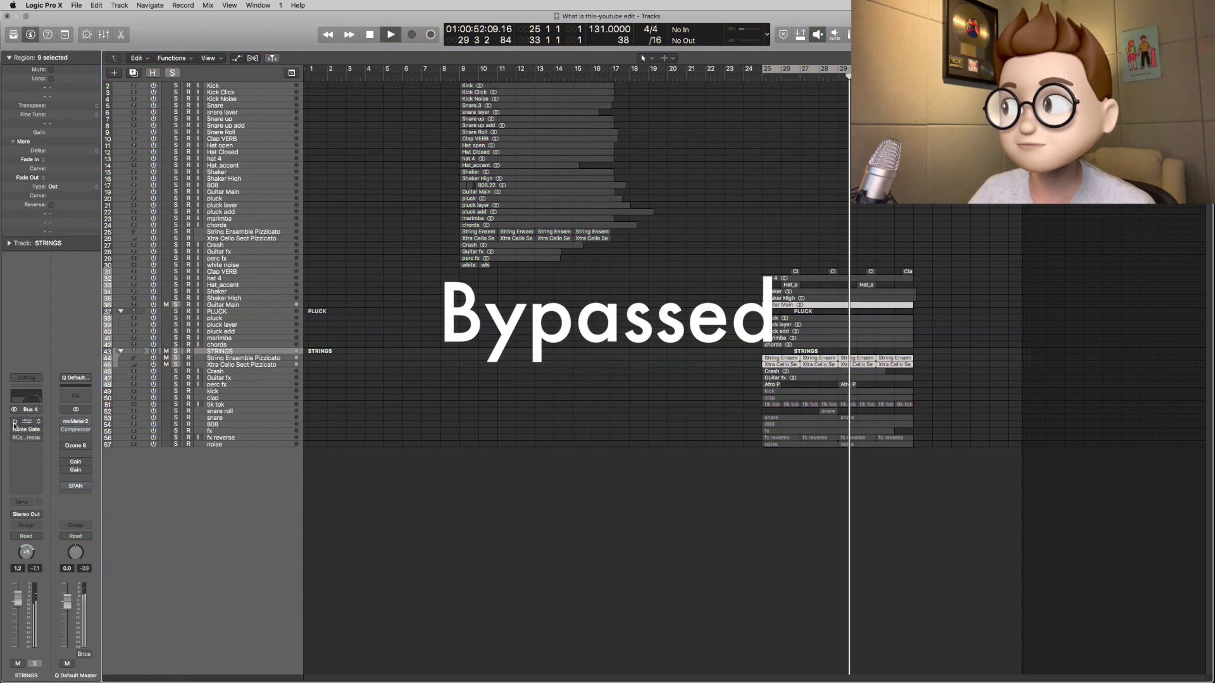
left_click(16, 422)
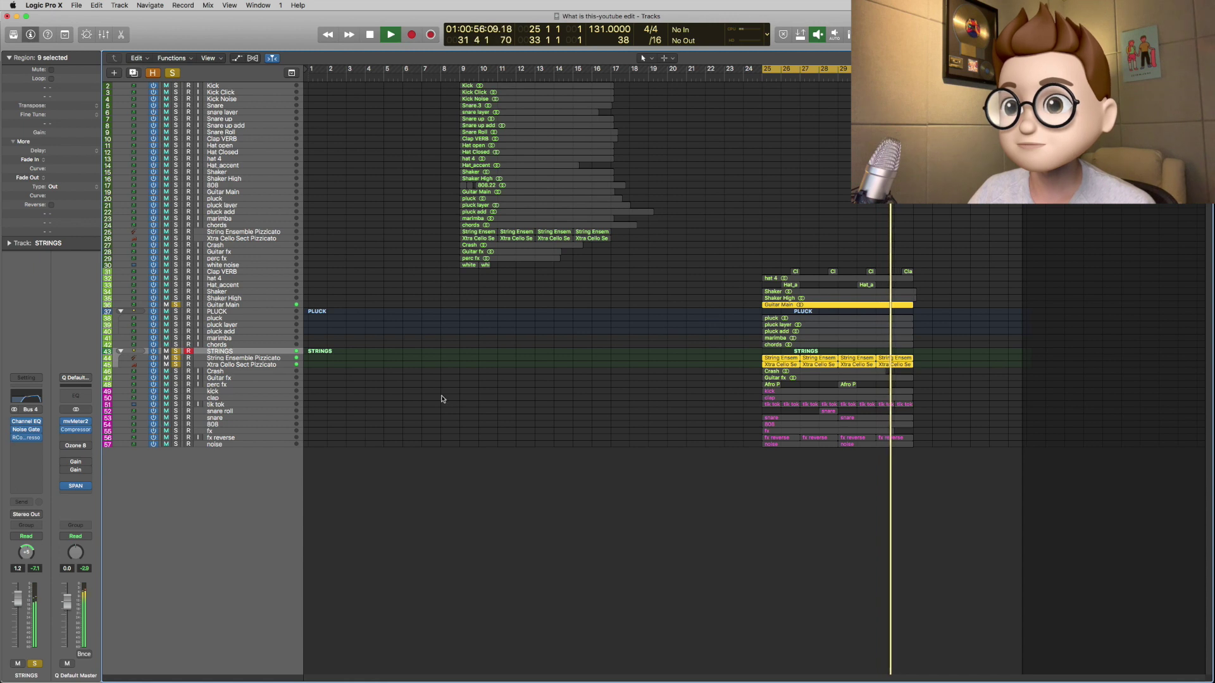
key("space")
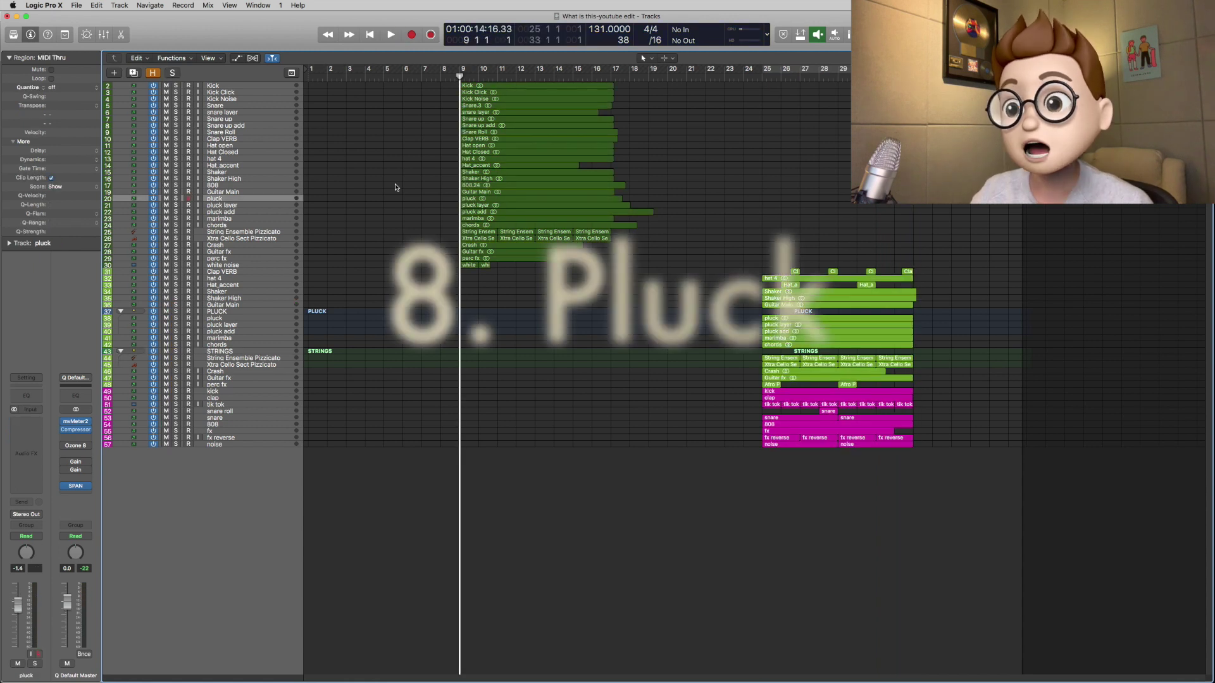
- Solo the original pluck, pluck layer and pluck add regions in the upper track group and play them from bar 9
left_click(247, 212, "shift")
key("u")
key("space")
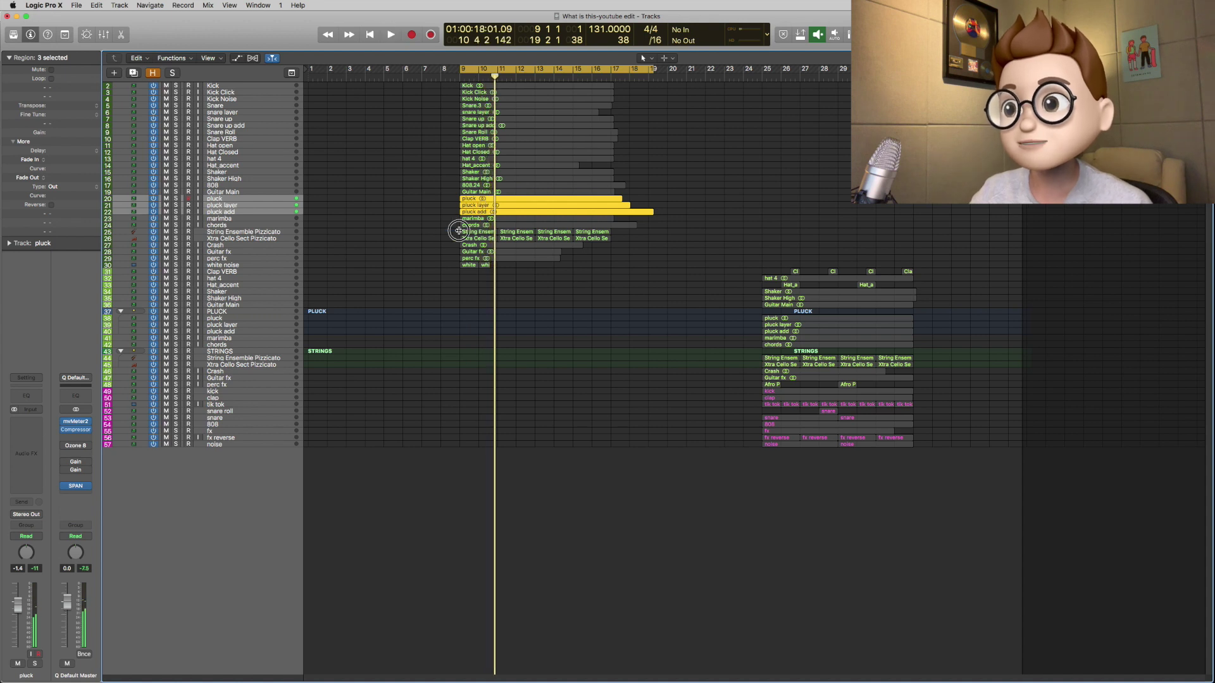
- Add the original String Ensemble Pizzicato and Xtra Cello Sect Pizzicato regions to the soloed plucks and play them together
left_click_drag(448, 231, 594, 238)
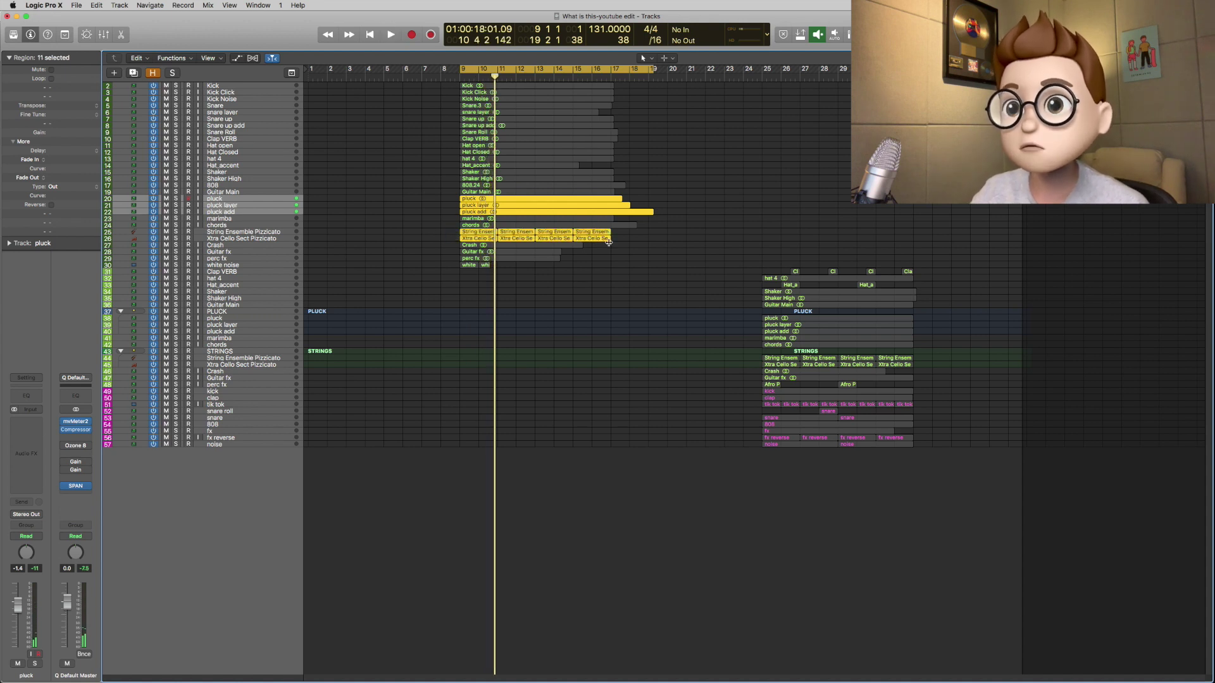
key("space")
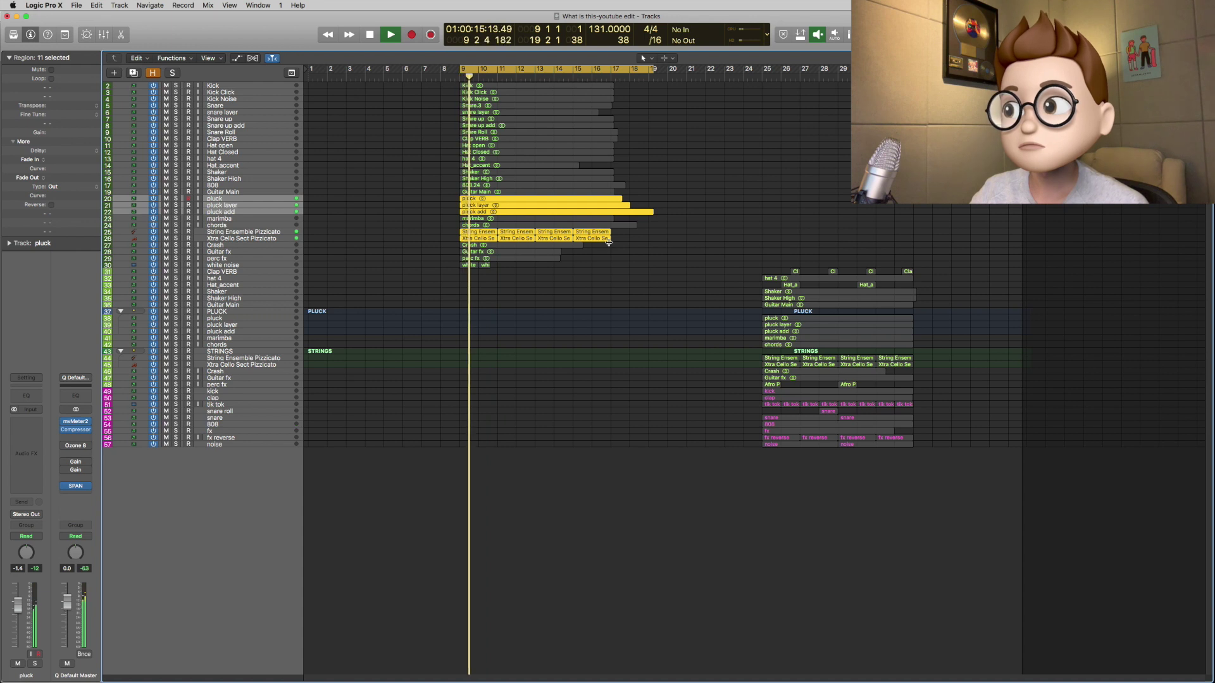
key("space")
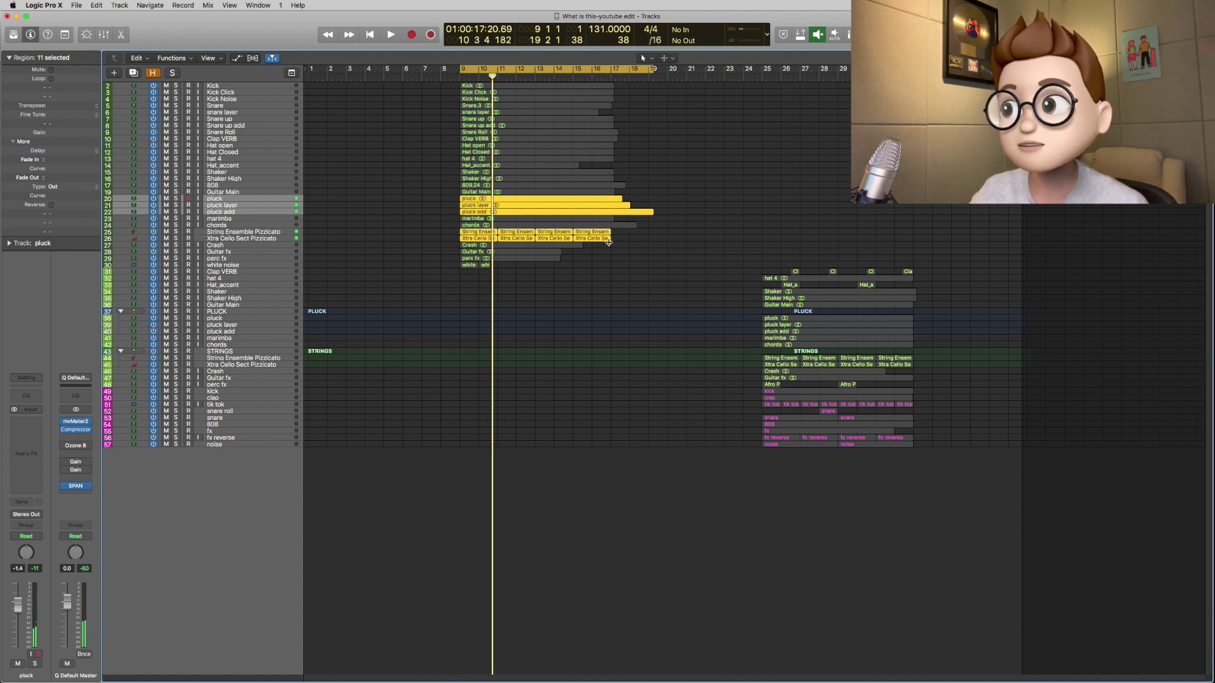
- Select the recreated pluck track in the PLUCK stack and set the cycle range to its region, bars 25 to 33
left_click(264, 317)
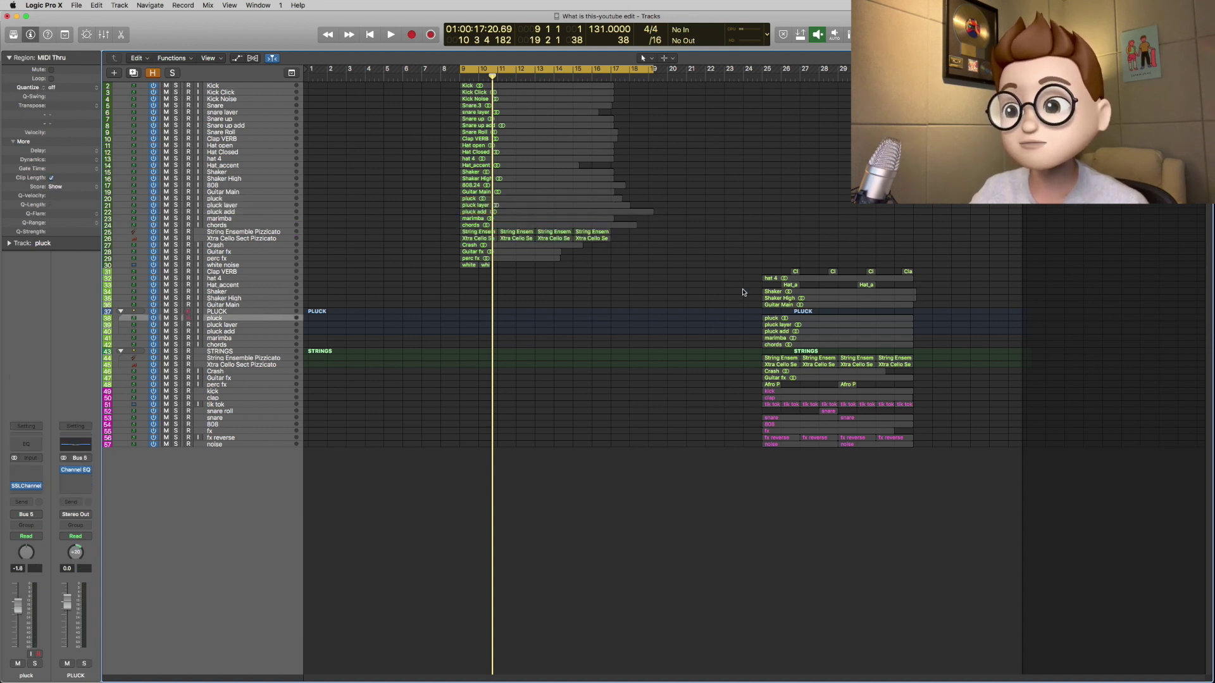
left_click(793, 326, "shift")
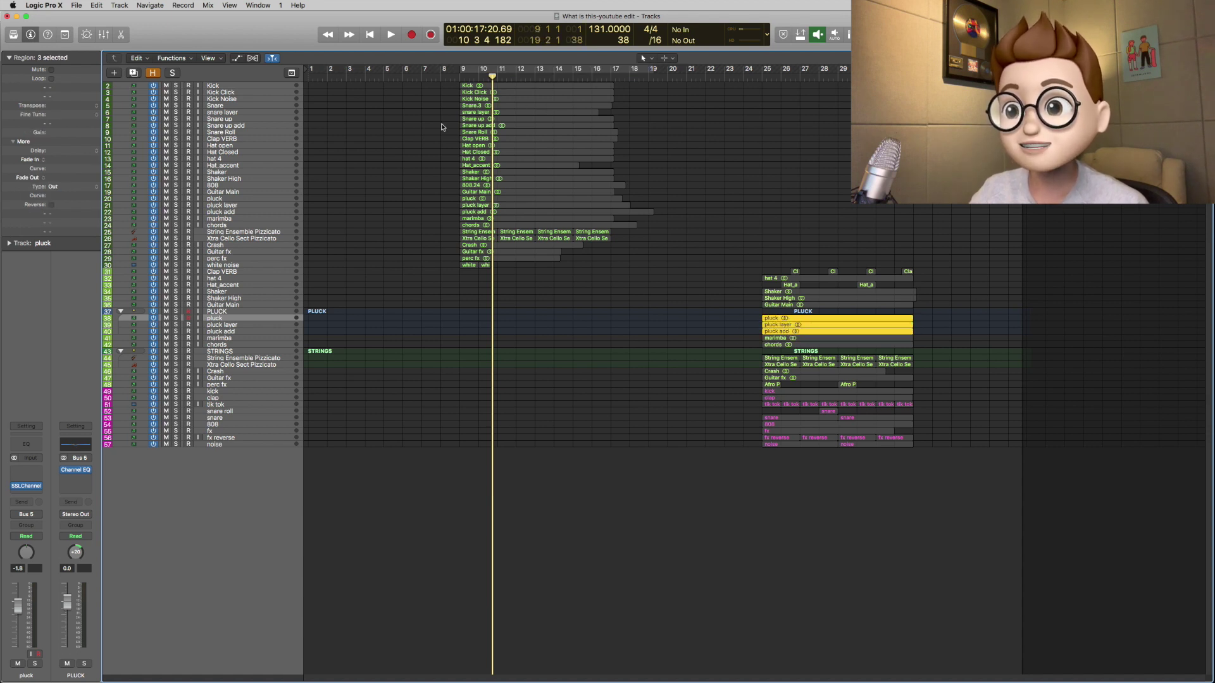
left_click(255, 313)
left_click(258, 333, "shift")
left_click(257, 317)
left_click(256, 312)
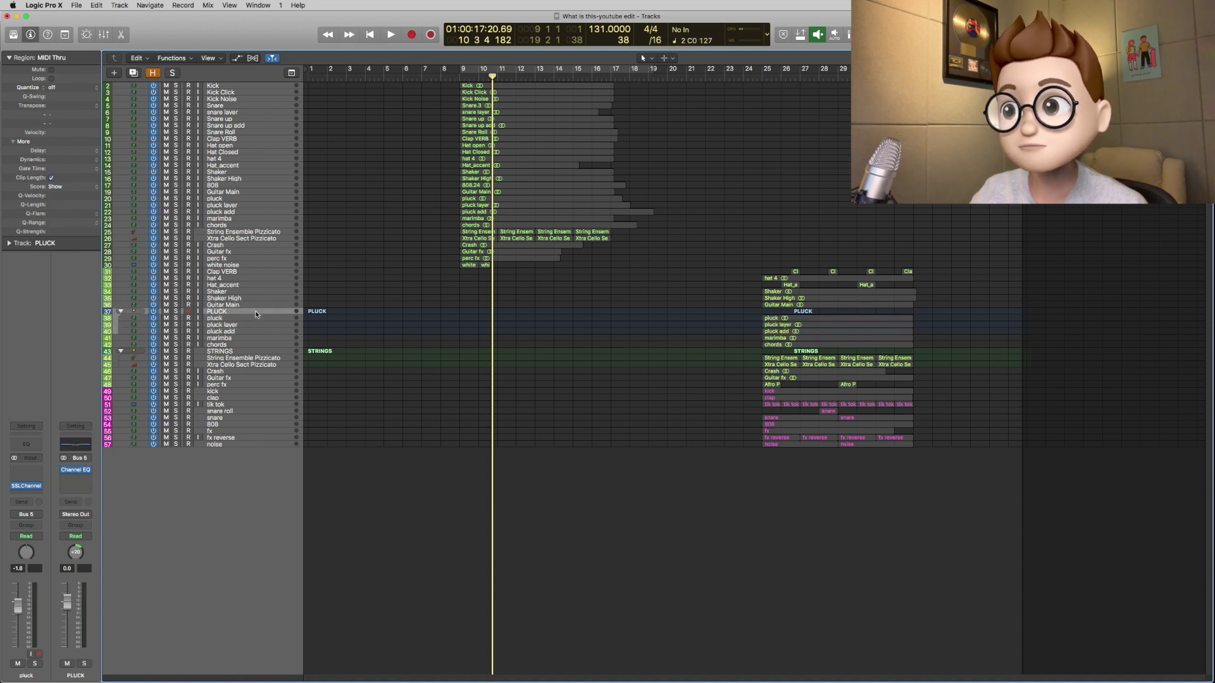
left_click(256, 318)
left_click(761, 80)
key("u")
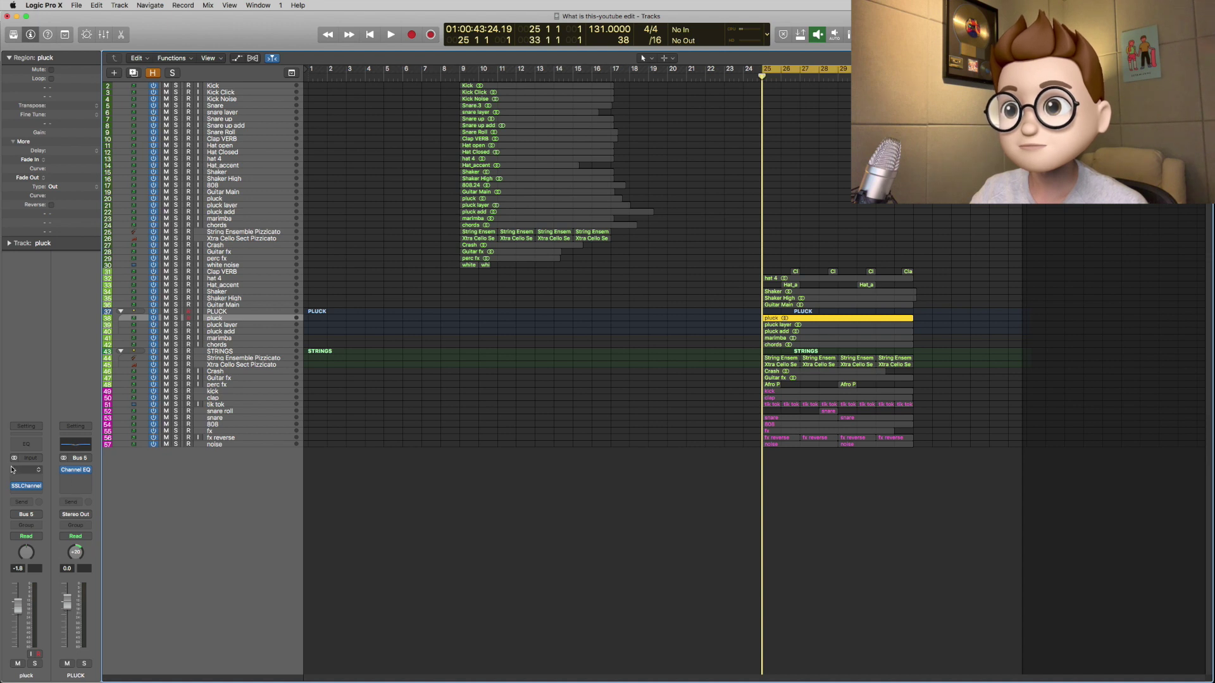
- Compare SSLChannel bypassed and active on the recreated pluck during playback, and inspect its plug-in settings
left_click(14, 486)
key("space")
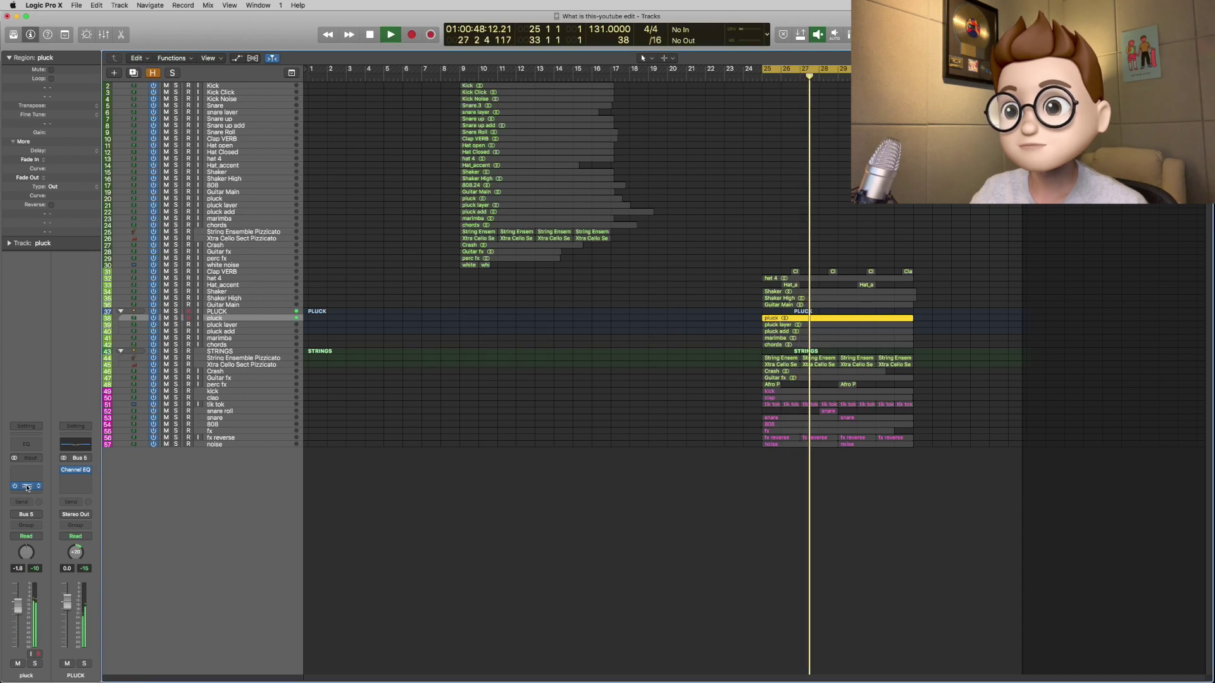
left_click(27, 485)
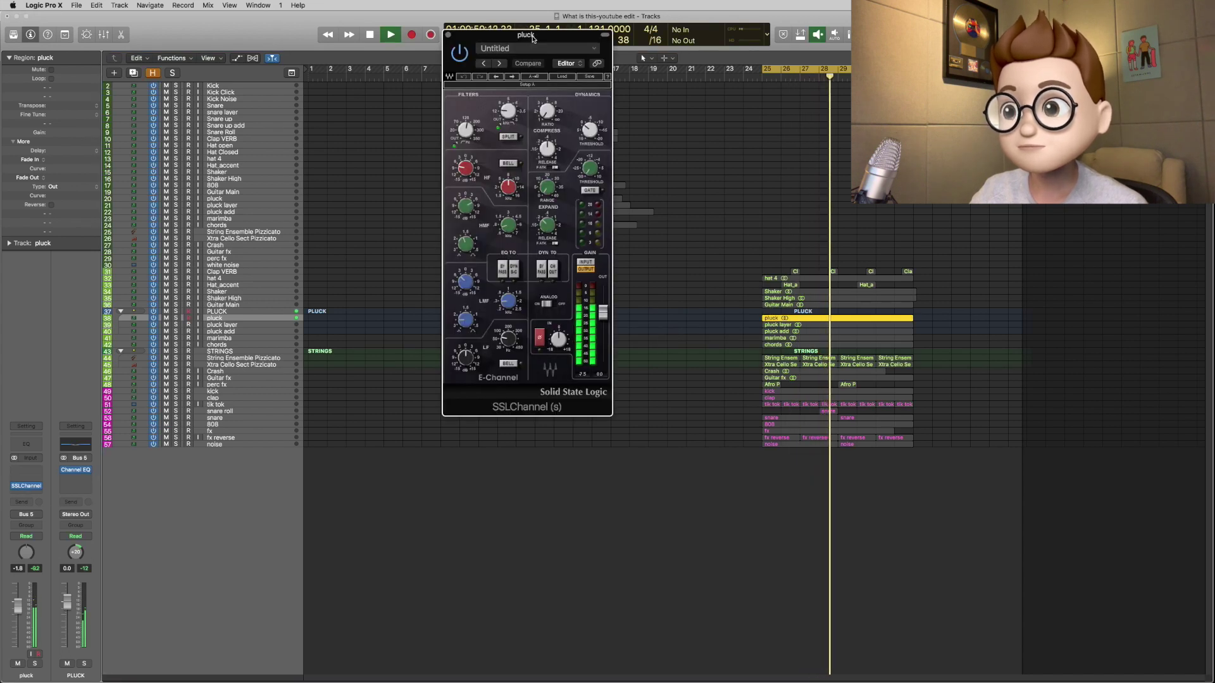
left_click_drag(524, 39, 603, 55)
key("space")
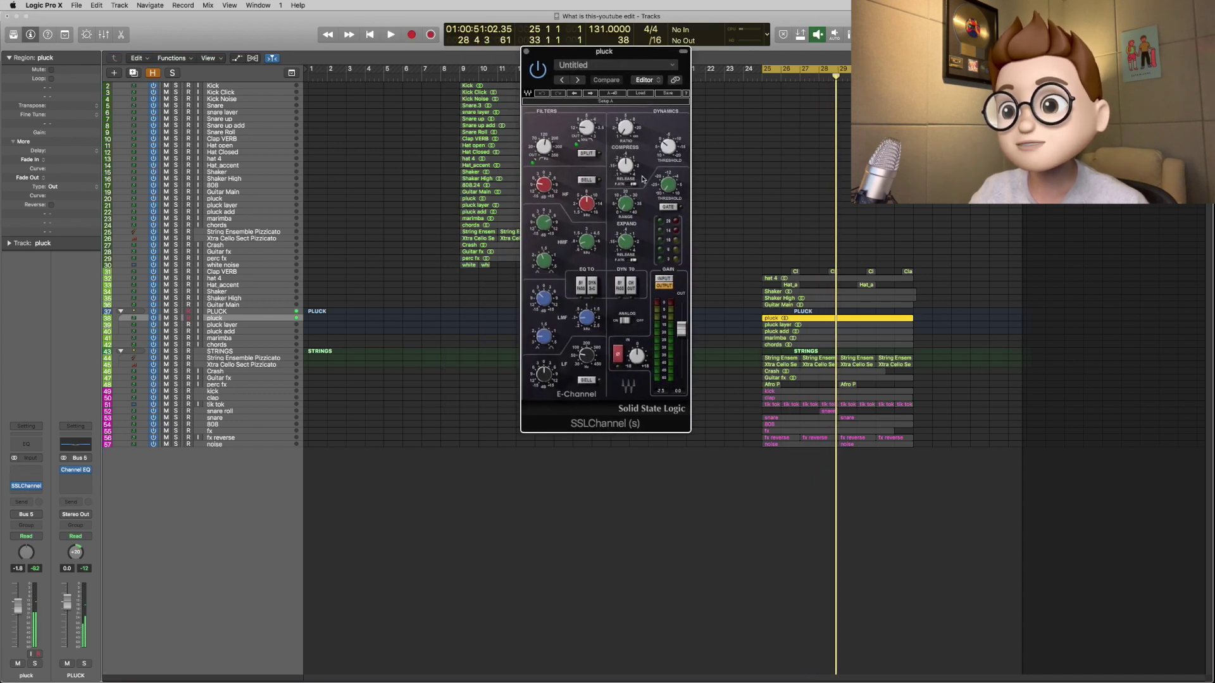
left_click(527, 53)
- Play the recreated pluck layer with Channel EQ bypassed and active, and inspect the EQ curve
left_click(260, 326)
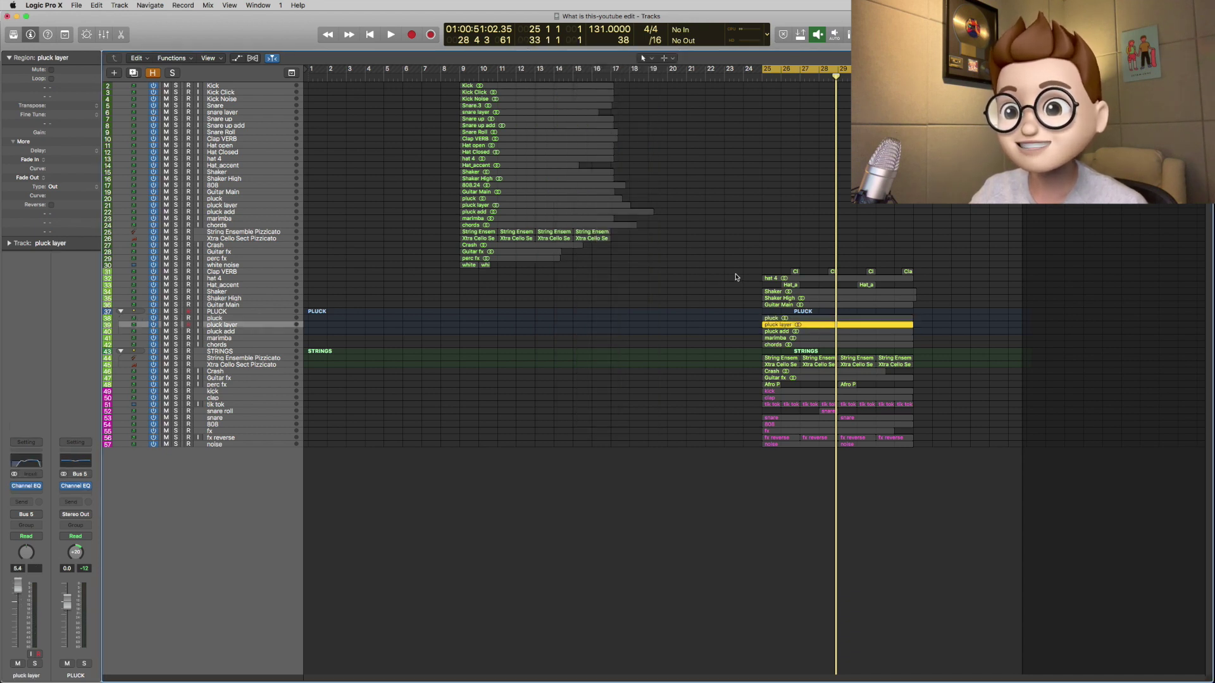
key("space")
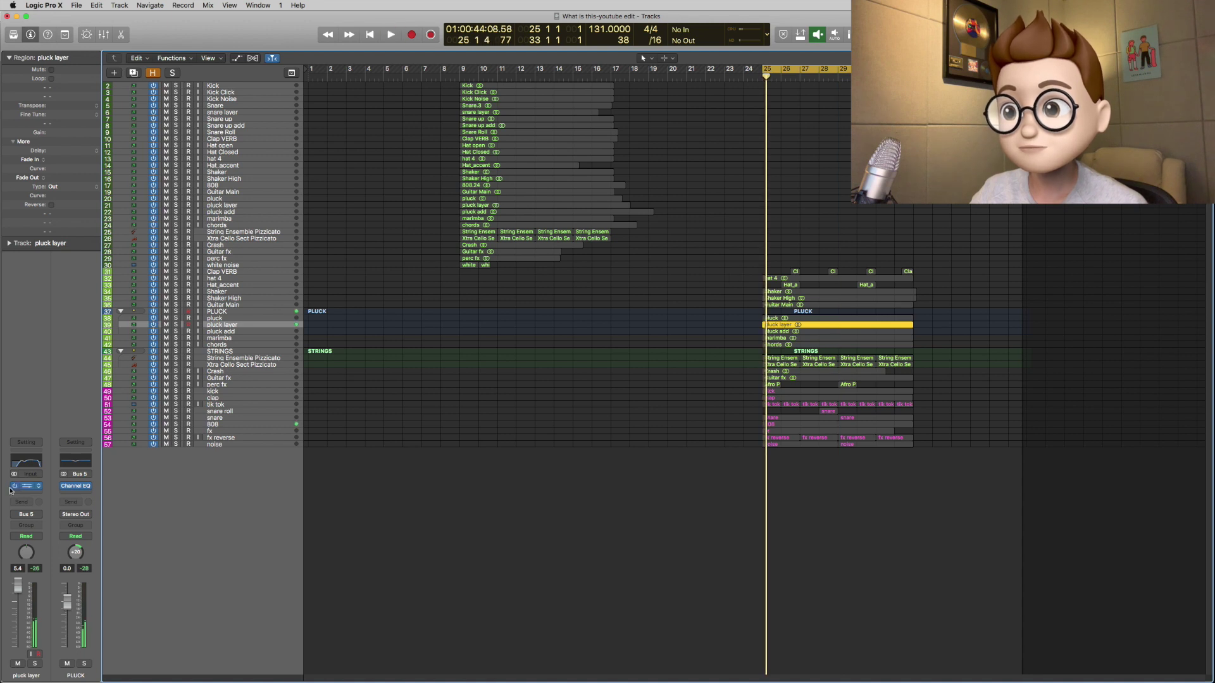
left_click(15, 487)
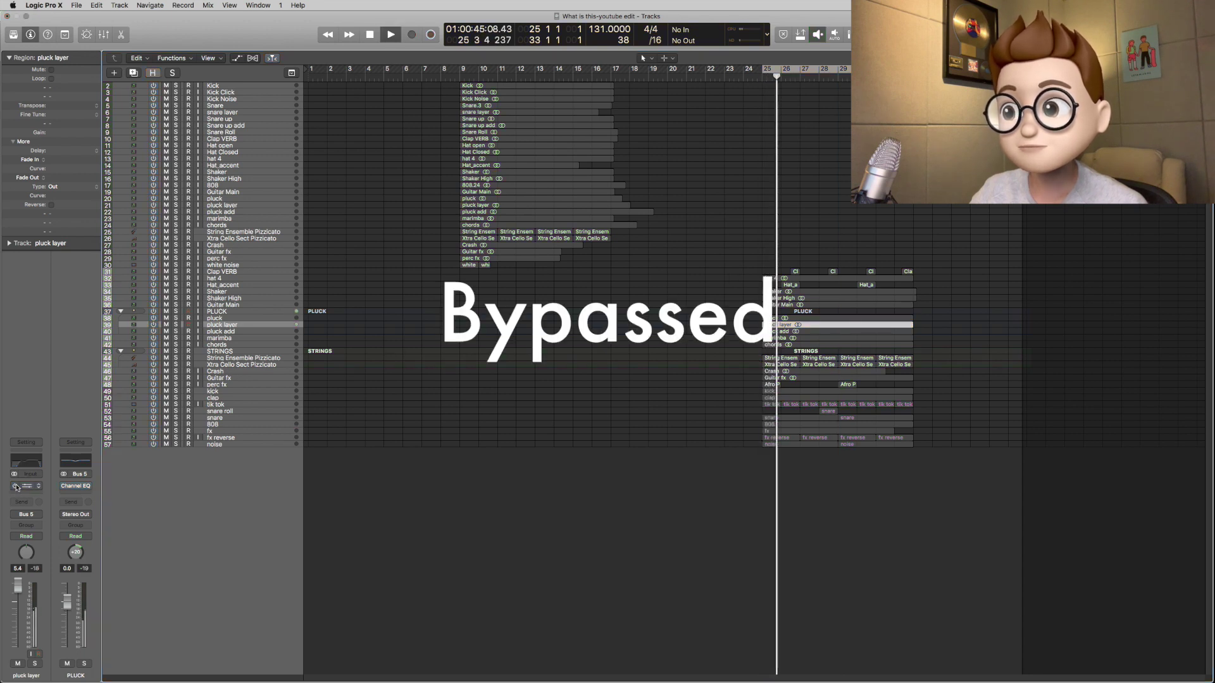
left_click(16, 486)
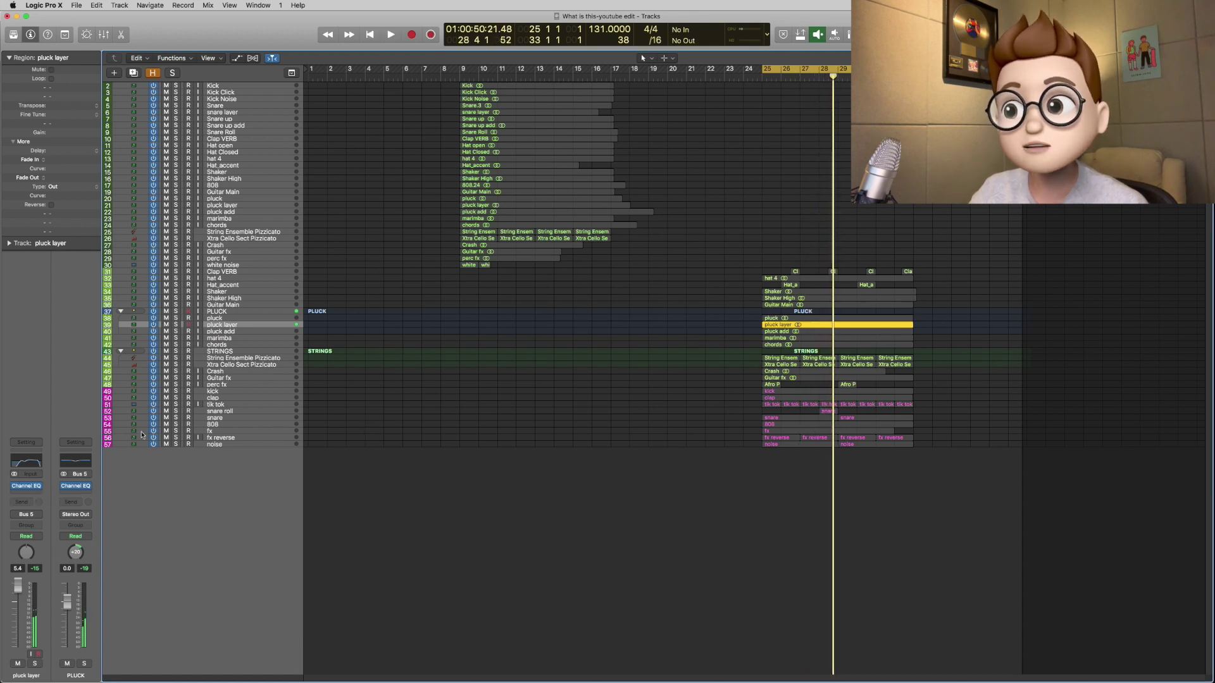
left_click(27, 487)
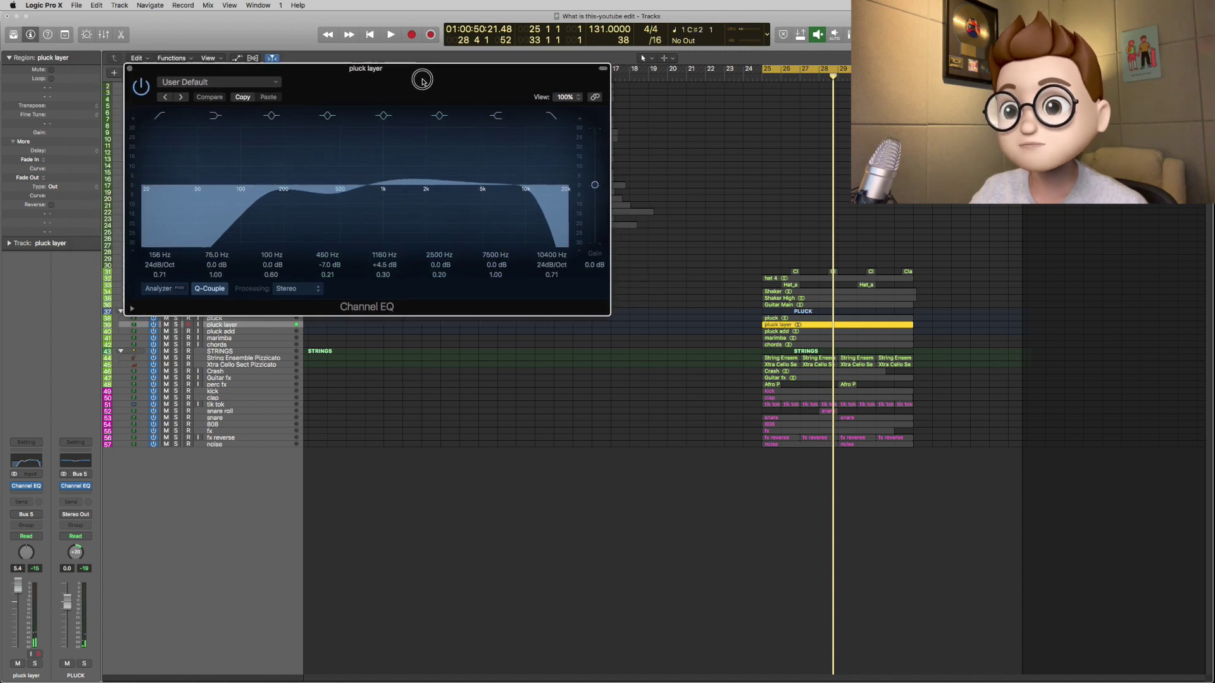
key("v")
- Enlarge the recreated pluck add track and play it with its plug-ins bypassed and with Channel EQ and VerbSuite active
left_click(265, 329)
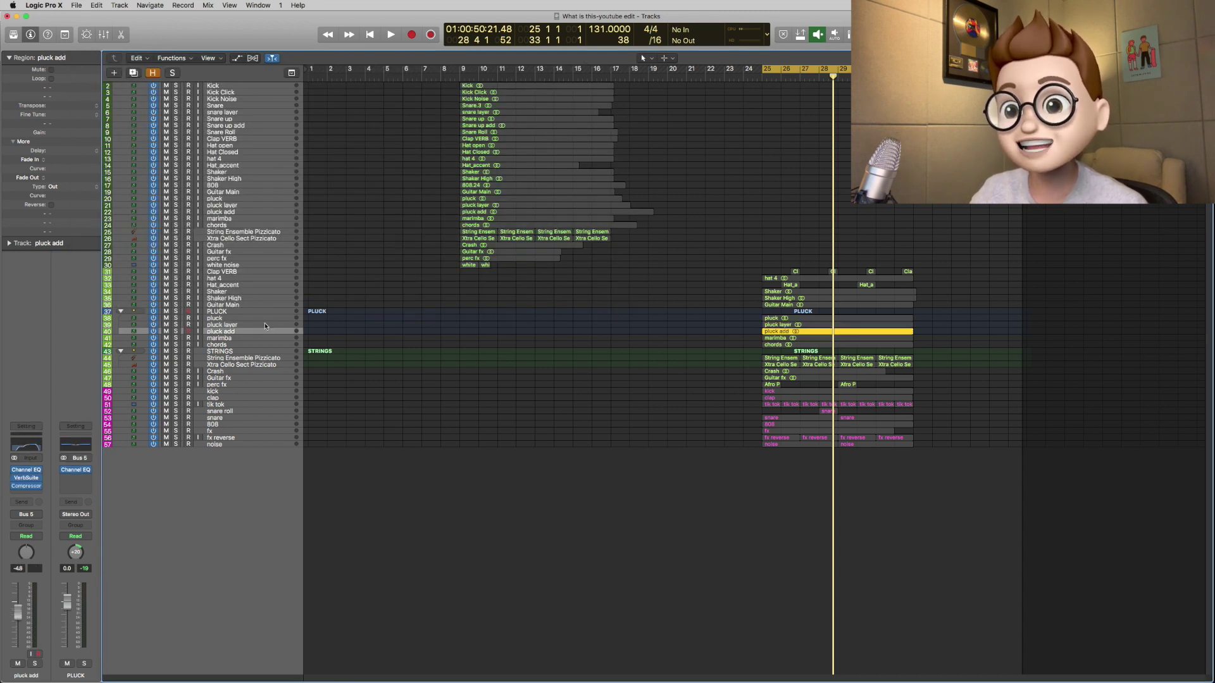
left_click(17, 467)
left_click(9, 483)
key("ctrl+z")
key("ctrl+s")
key("ctrl+s")
key("space")
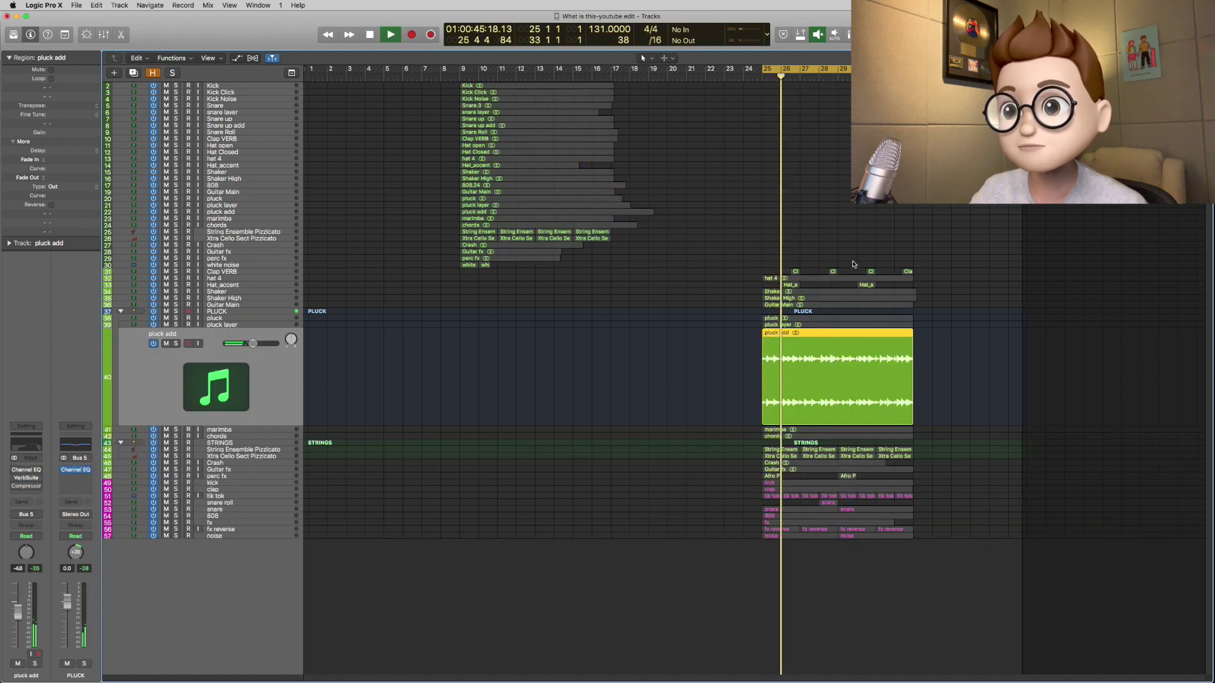
key("space")
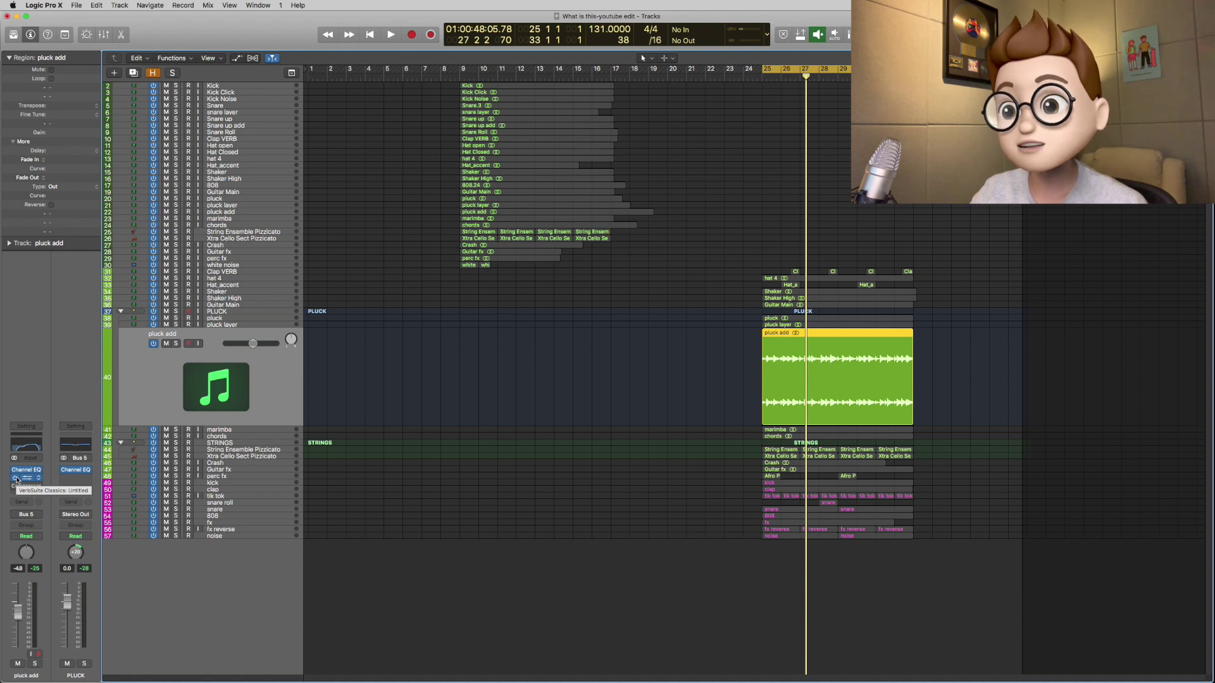
key("shift+Return")
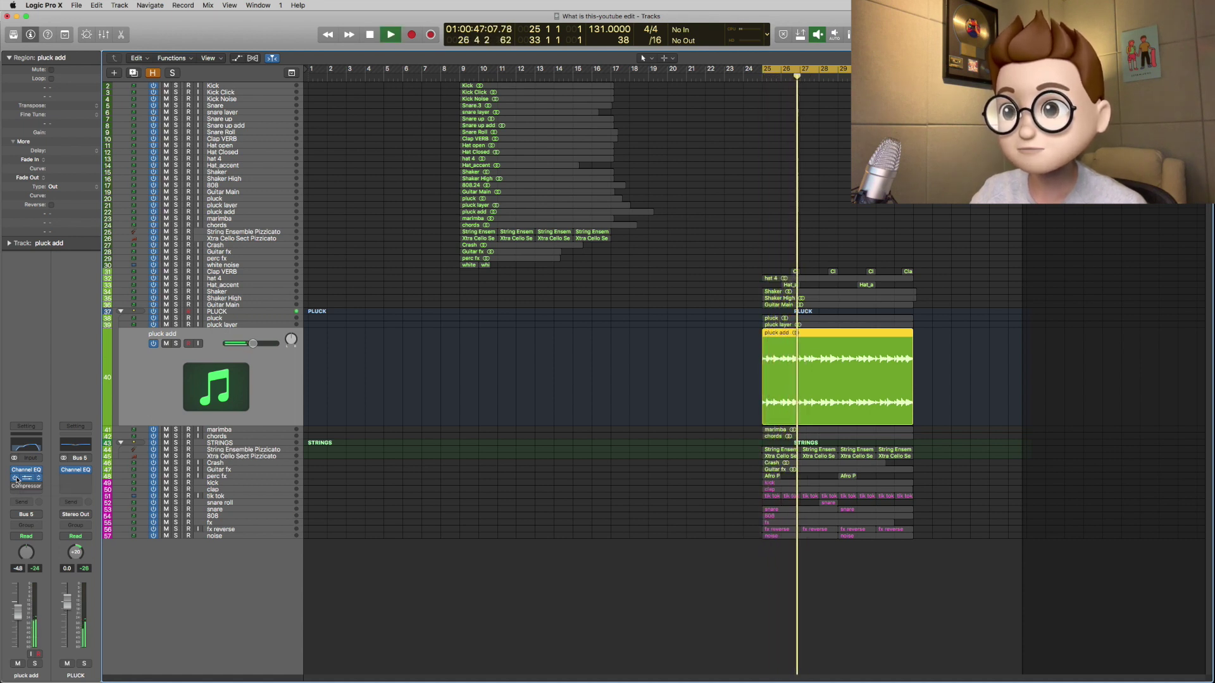
key("space")
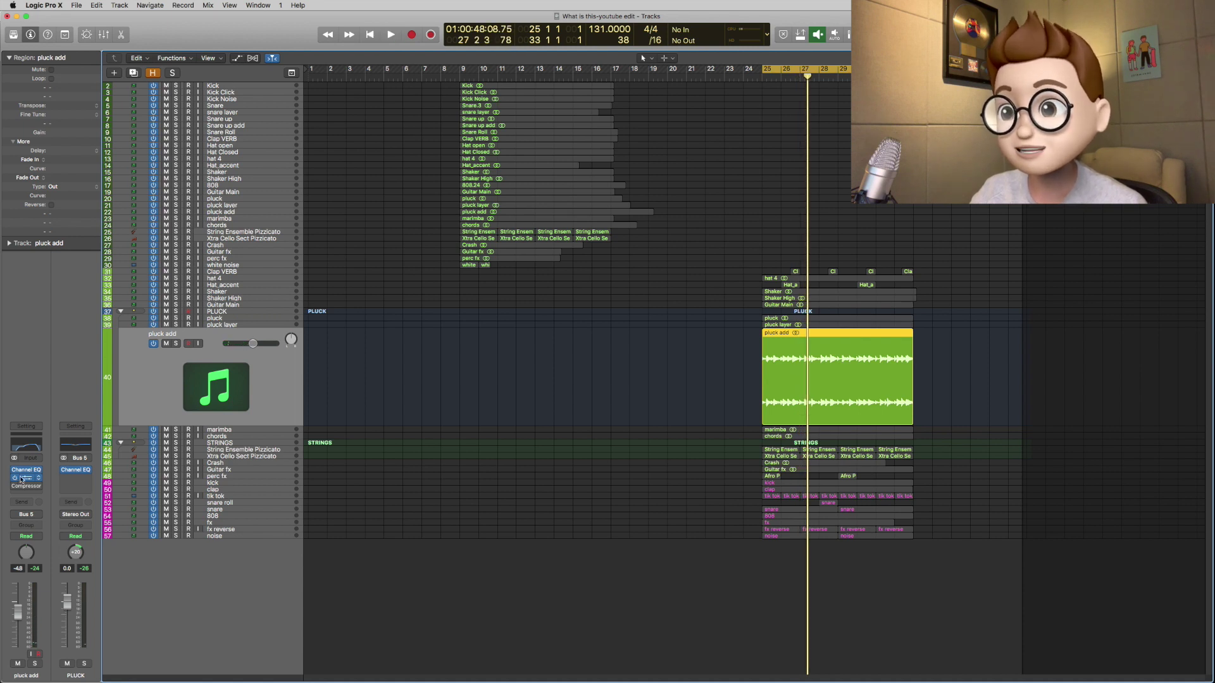
- Open the pluck add track's Compressor with its side chain and add the kick region from bar 25 to the soloed selection
left_click(24, 486)
left_click(16, 487)
left_click_drag(733, 129, 535, 63)
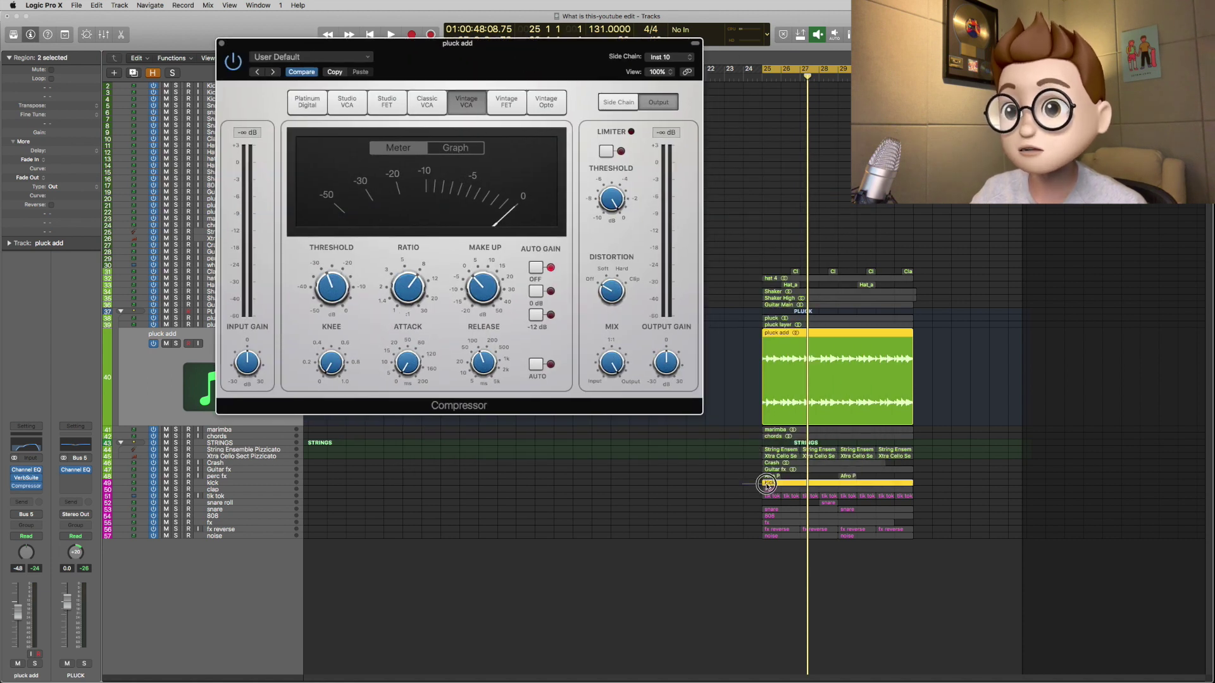
left_click(767, 484)
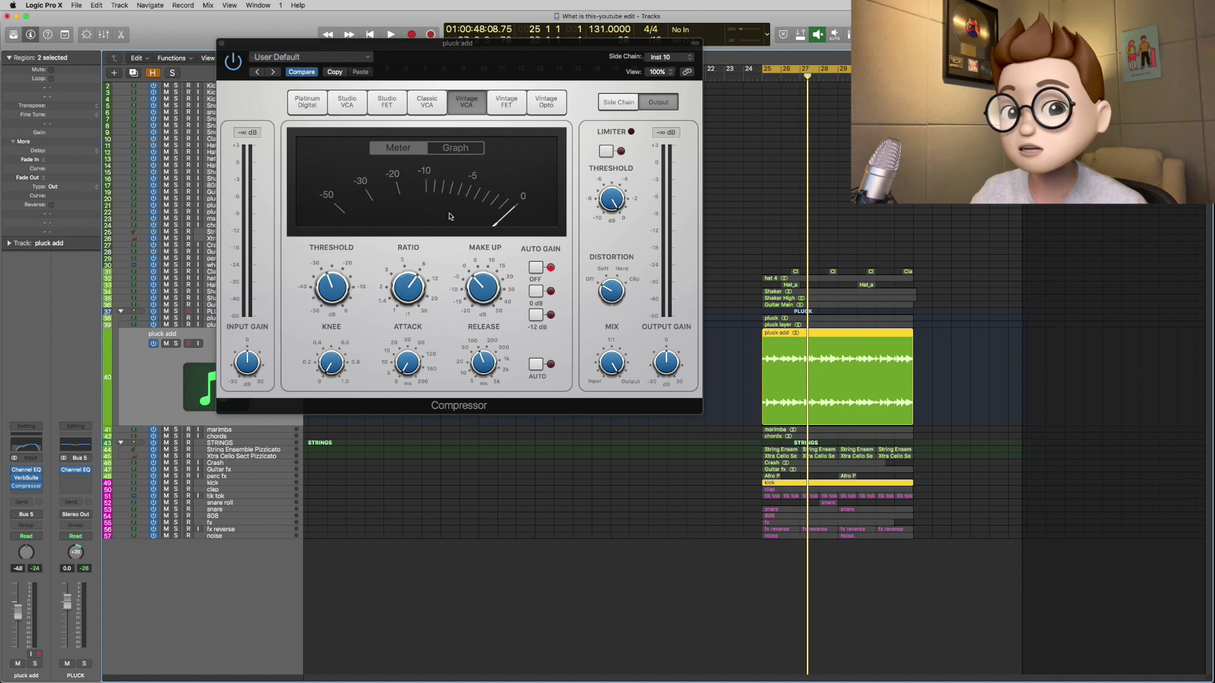
- Compare the side-chained Compressor on pluck add bypassed and active while playing it with the kick
left_click(232, 65)
left_click(233, 65)
key("space")
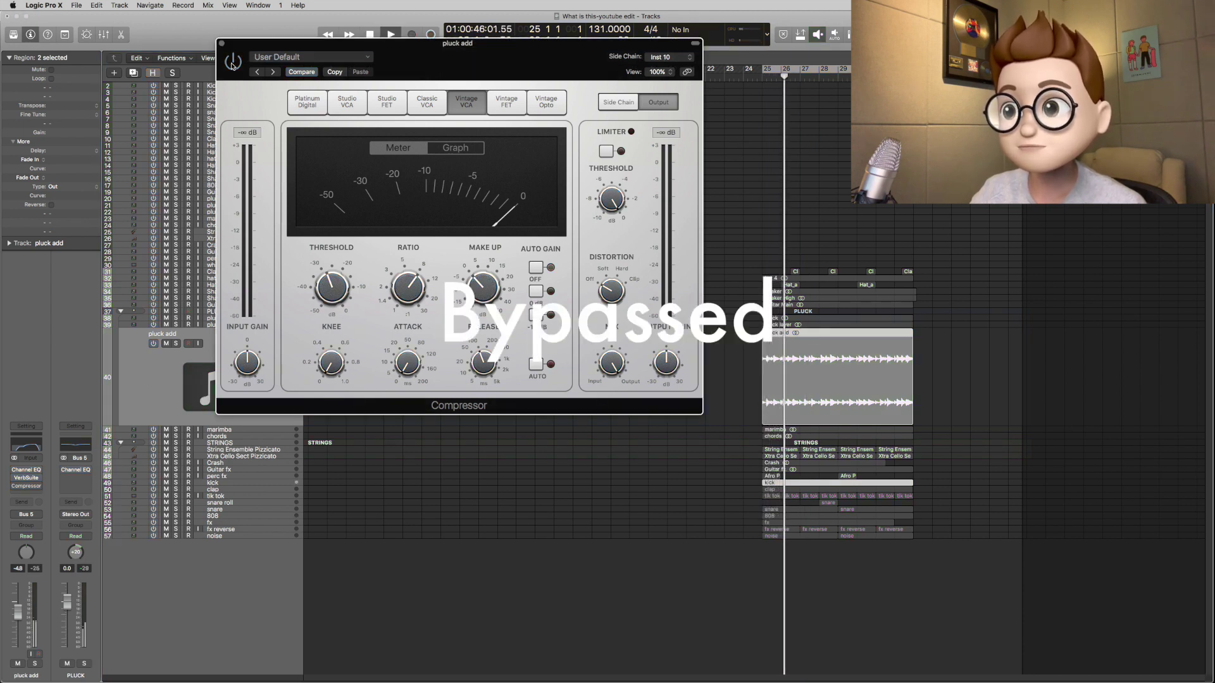
left_click(233, 61)
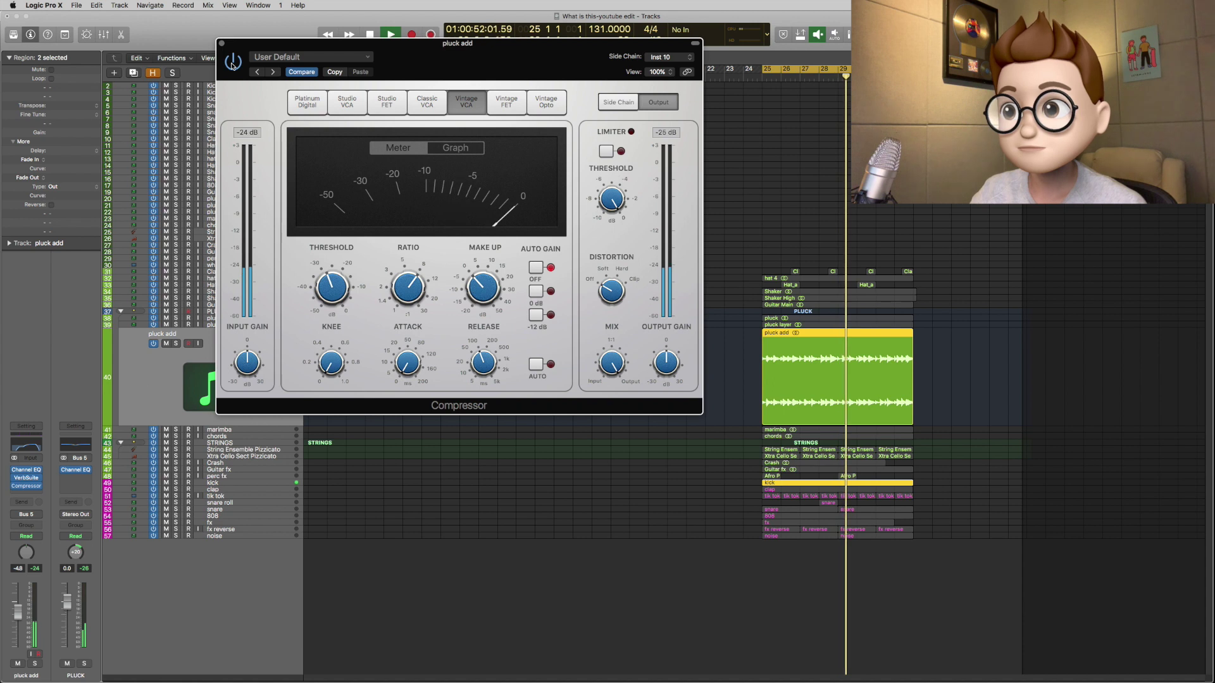
left_click(235, 64)
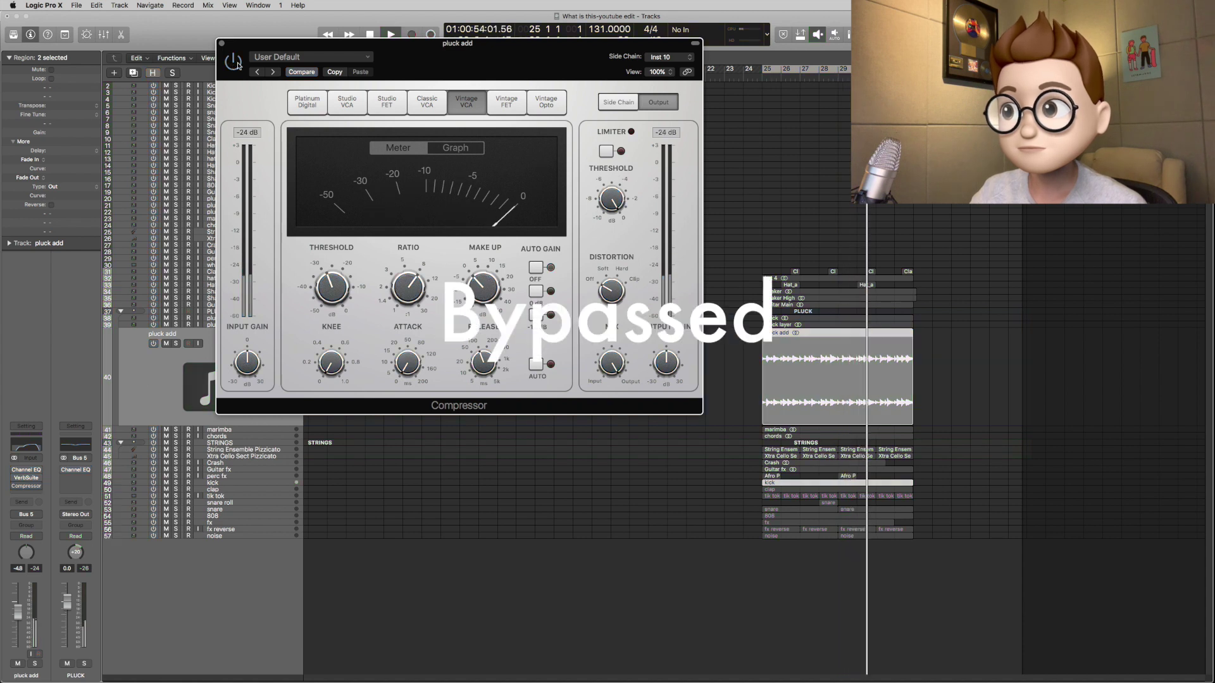
left_click(234, 62)
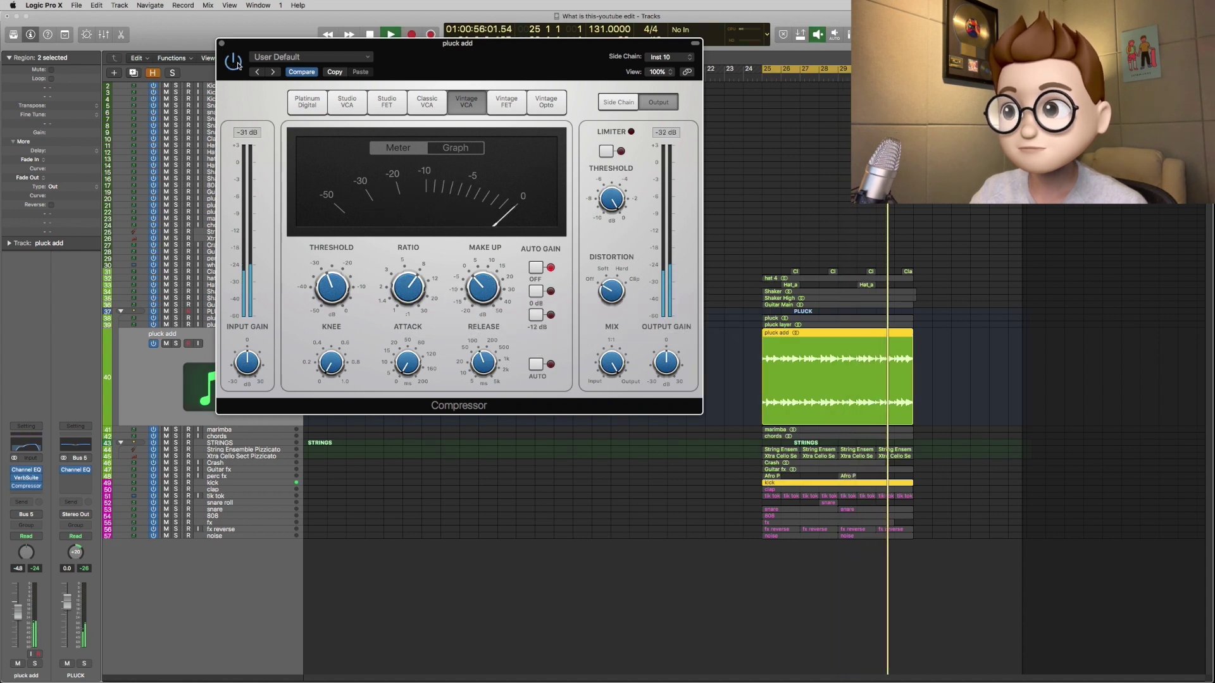
key("space")
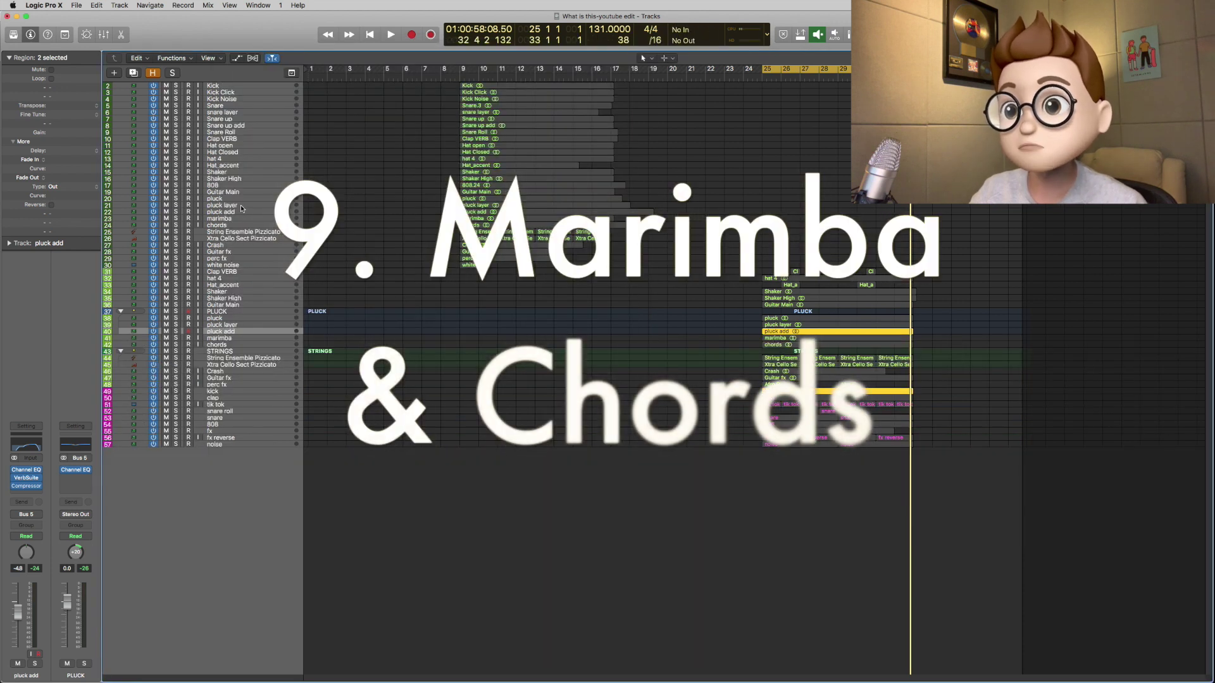
- Select the original chords track, set the cycle range to its region and play it from bar 9
left_click(243, 218)
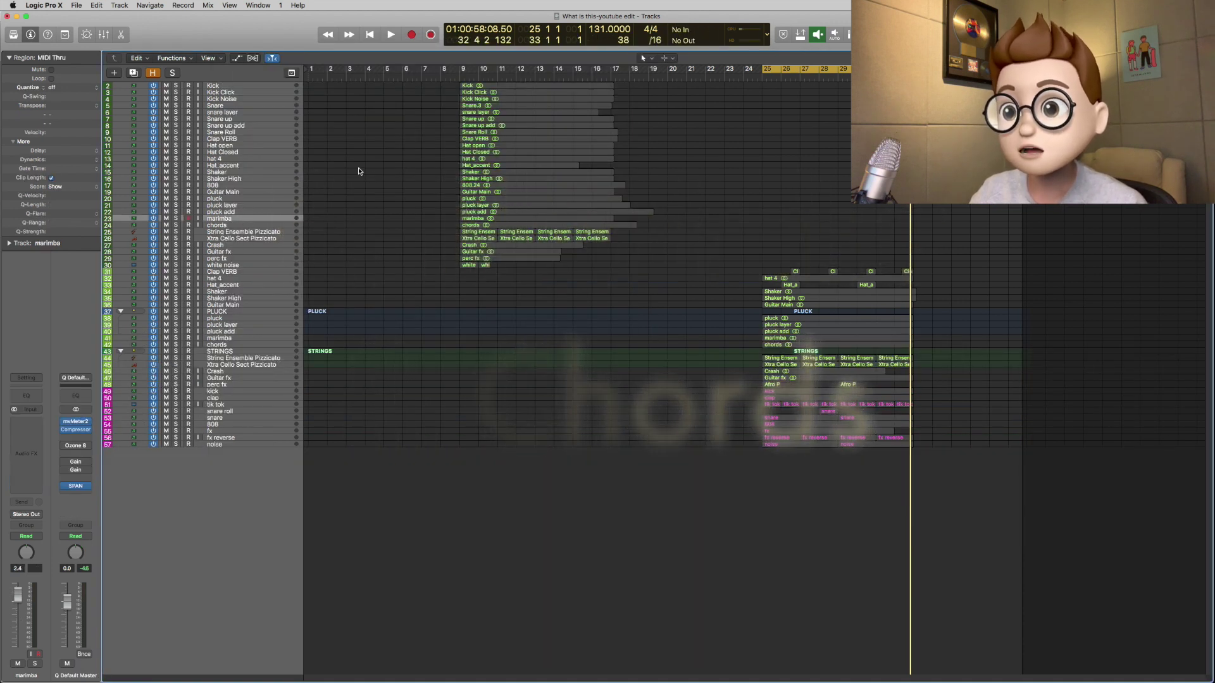
left_click(232, 225)
key("super+u")
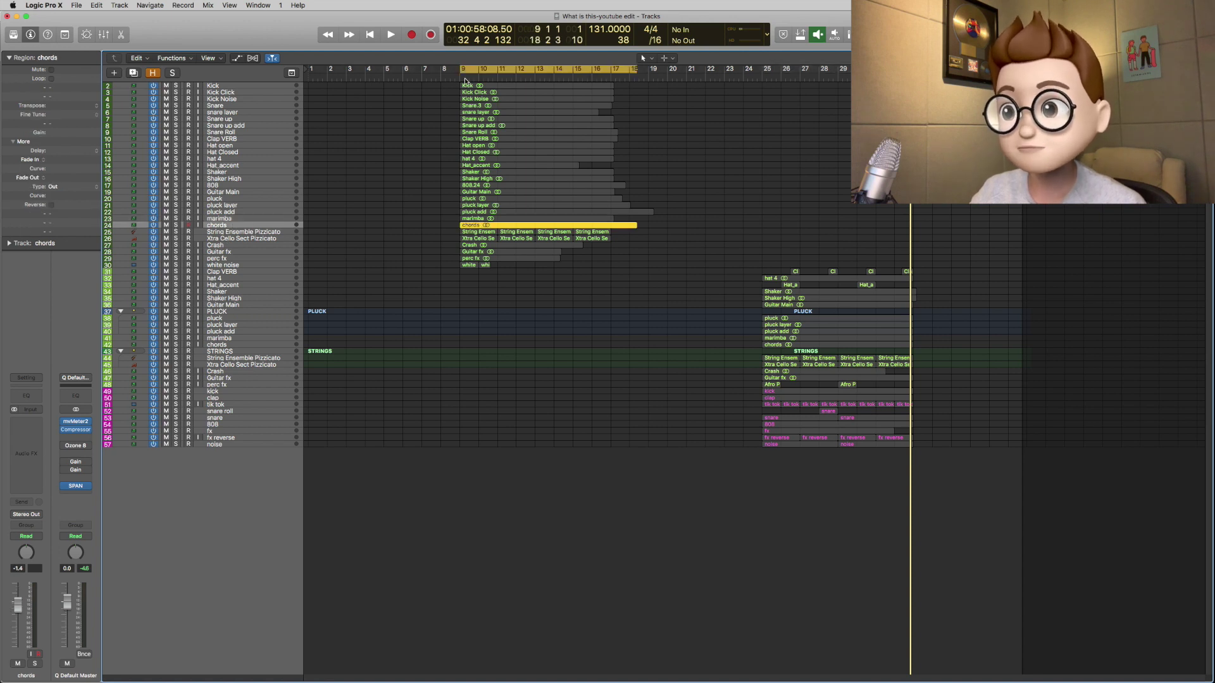
key("space")
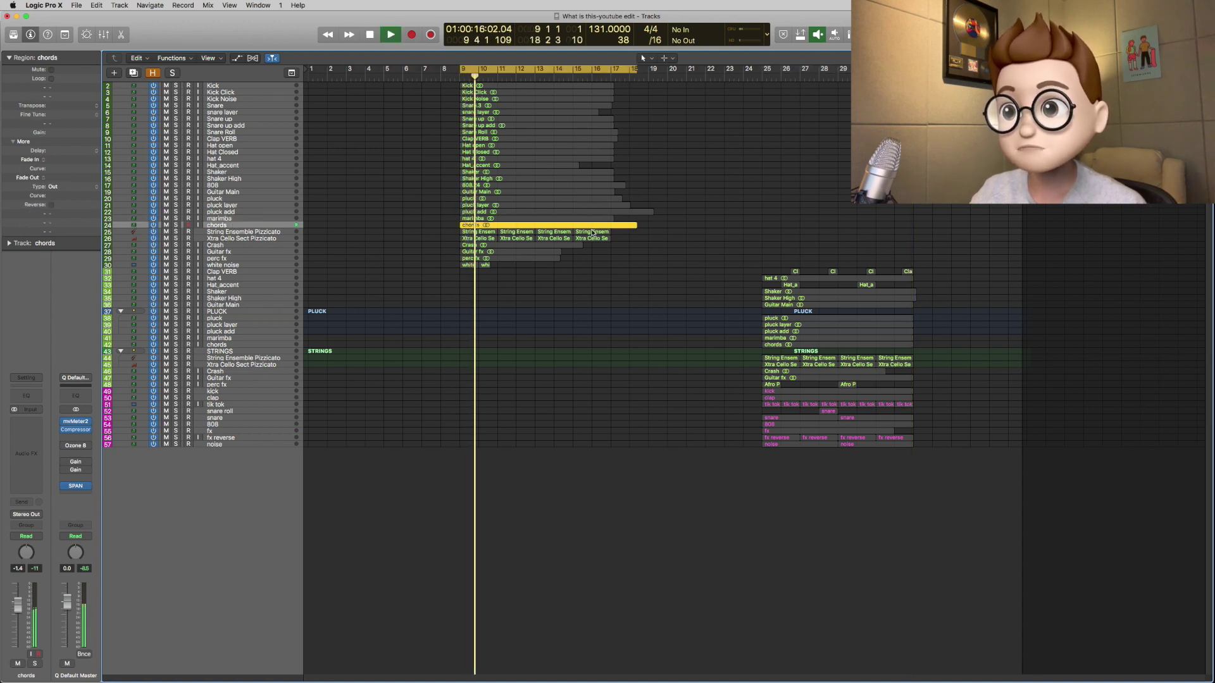
- Play the original marimba alongside the chords, selecting both regions to hear them together
left_click(242, 218)
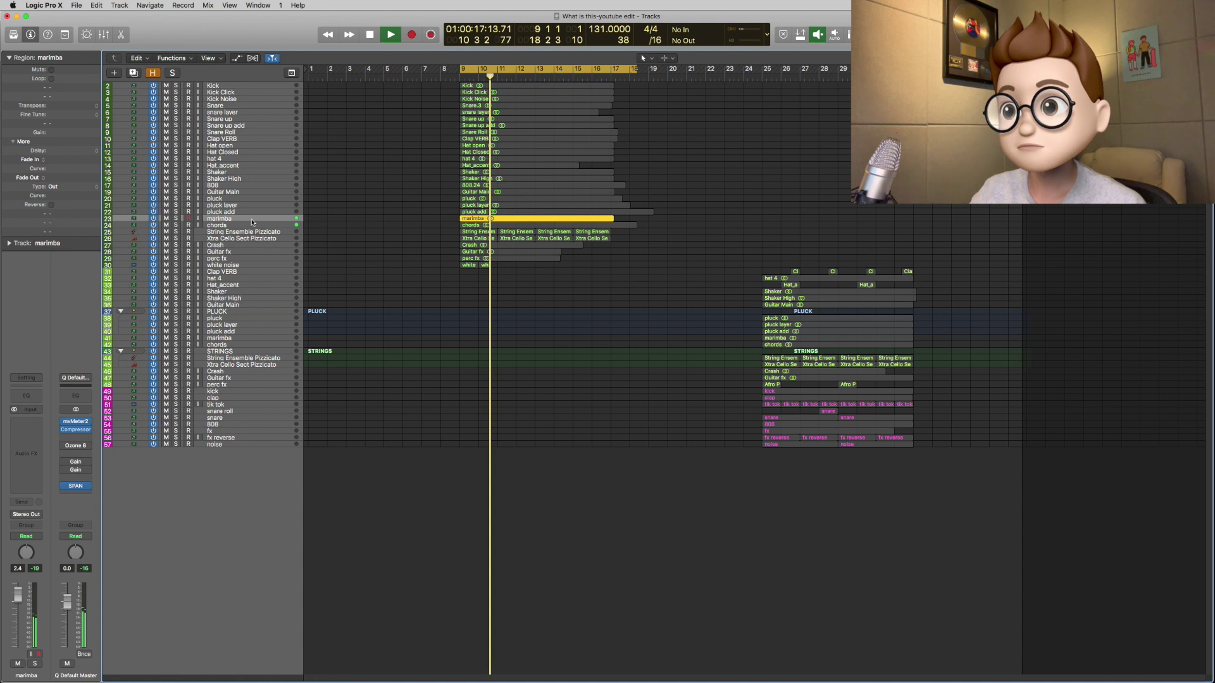
key("space")
left_click_drag(431, 216, 572, 224)
key("space")
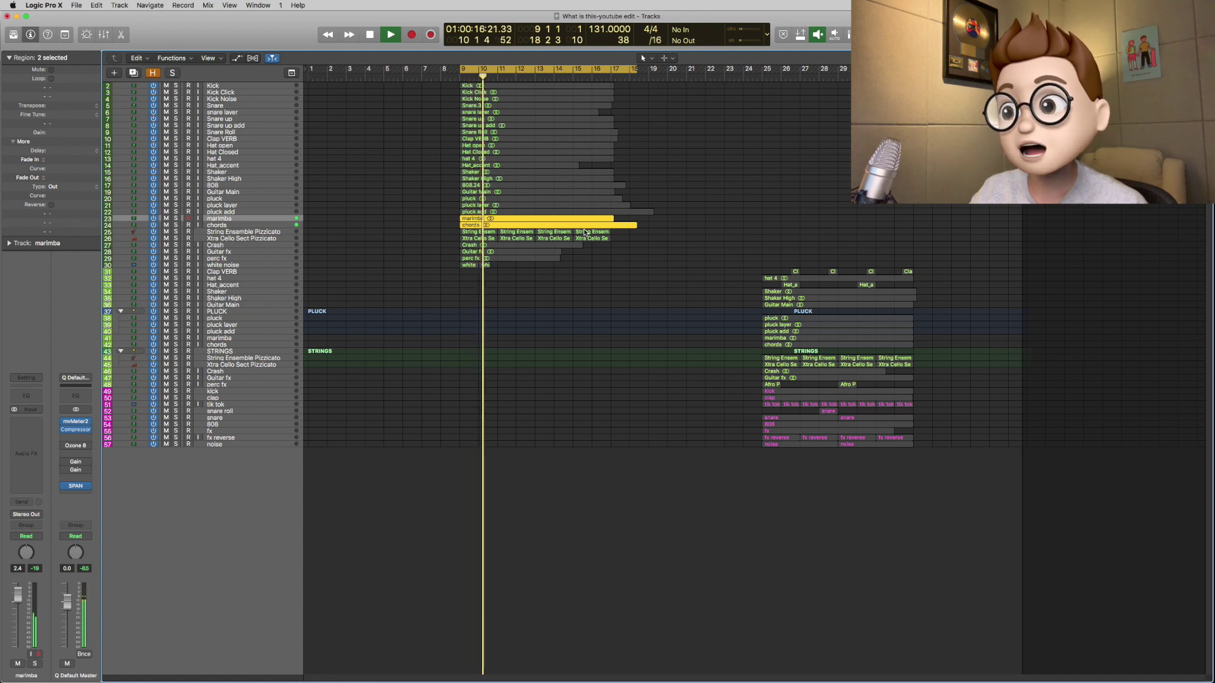
key("space")
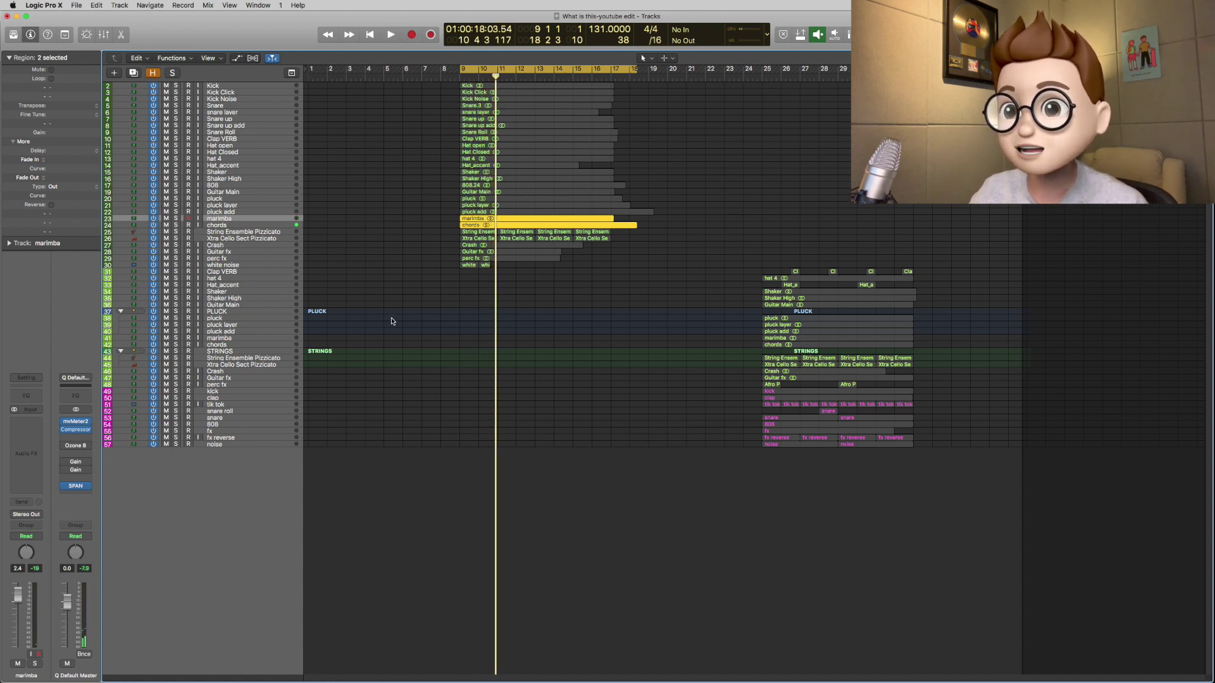
- Play the enlarged recreated marimba region from bar 25 with cycling off and inspect its Channel EQ settings
left_click(254, 340)
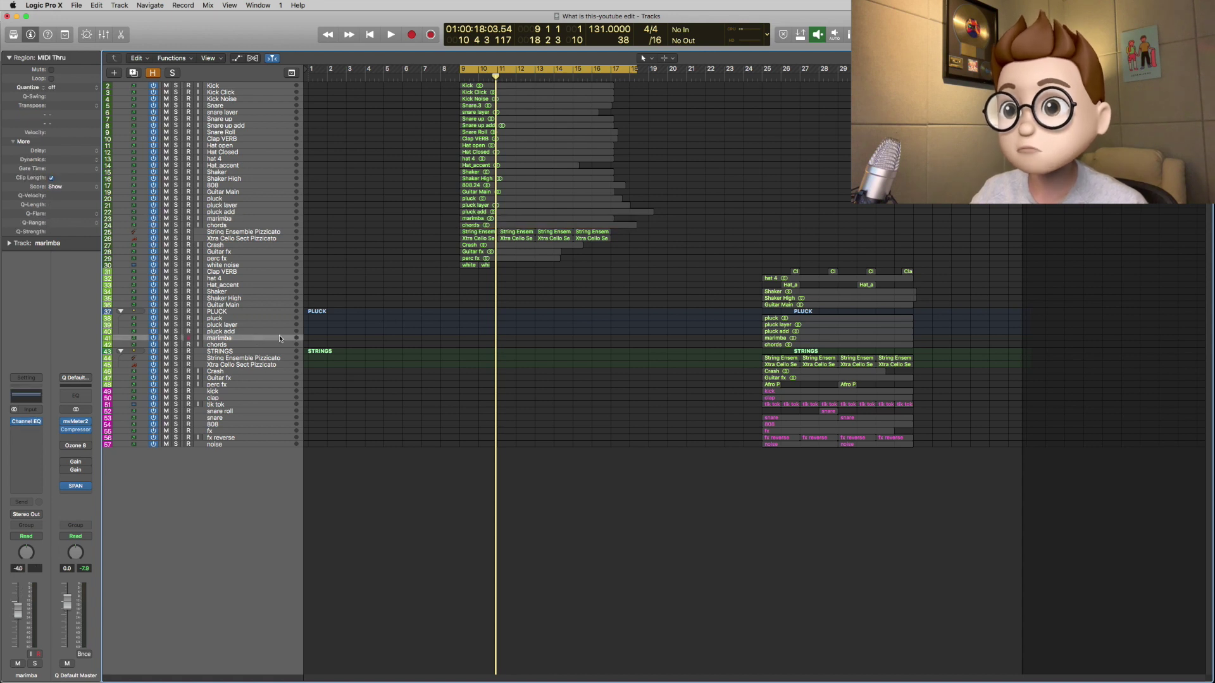
key("ctrl+z")
left_click(789, 363)
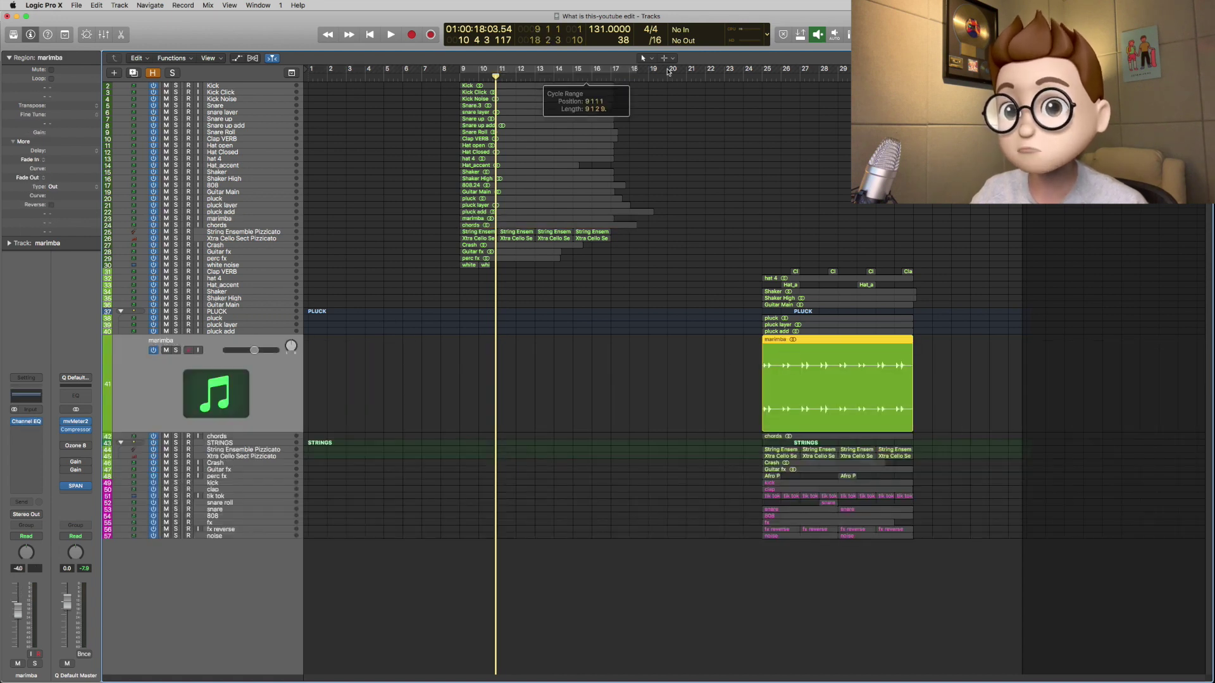
left_click(764, 78)
key("space")
left_click(26, 421)
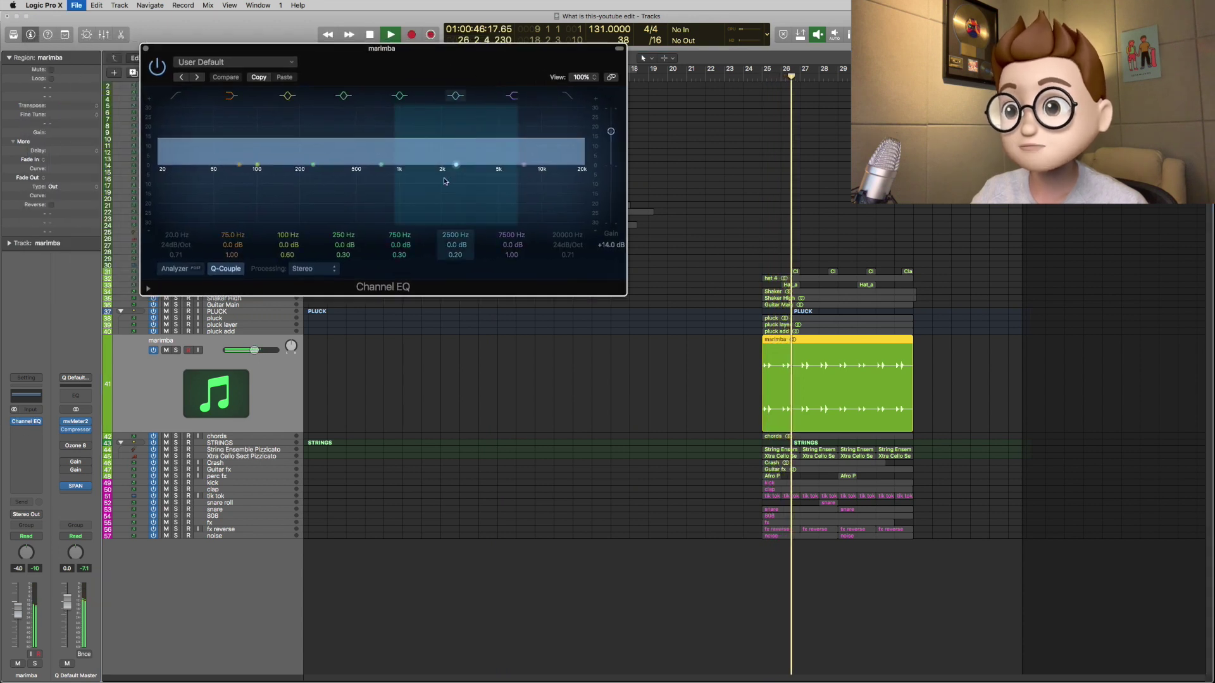
key("super+w")
key("space")
key("ctrl+z")
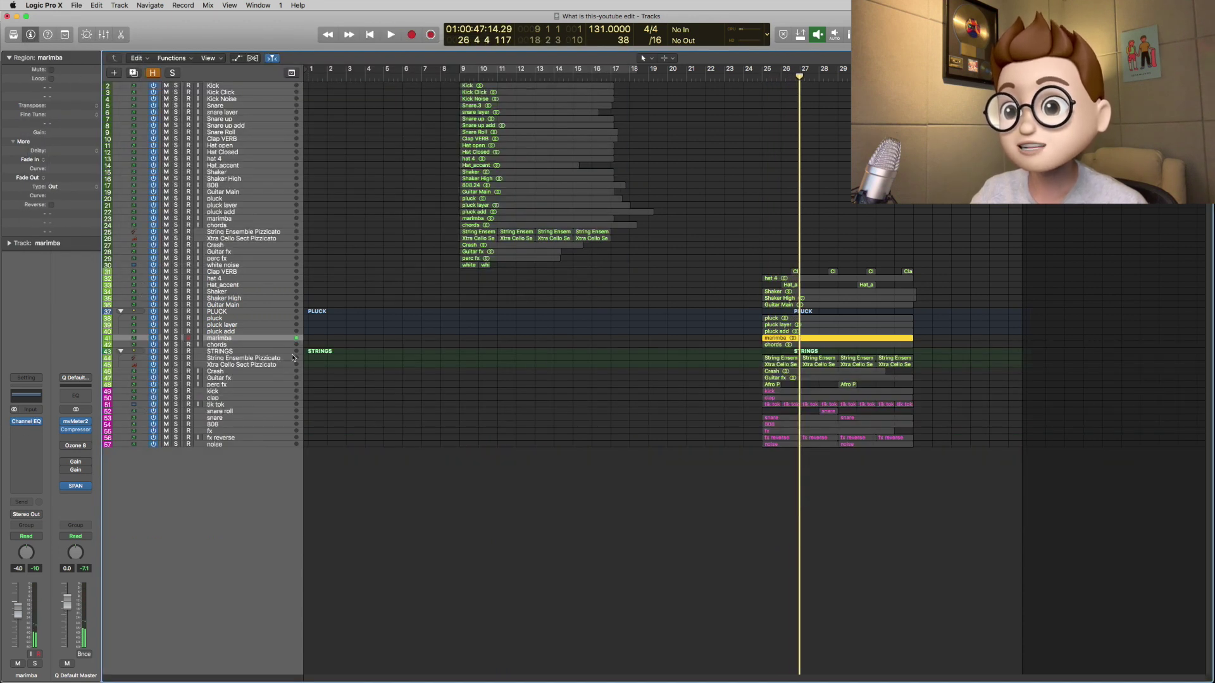
- Compare Channel EQ bypassed and active on the recreated chords track while playing its region from bar 25
left_click(261, 344)
key("ctrl+z")
left_click(760, 81)
left_click(28, 423)
left_click_drag(354, 64, 422, 75)
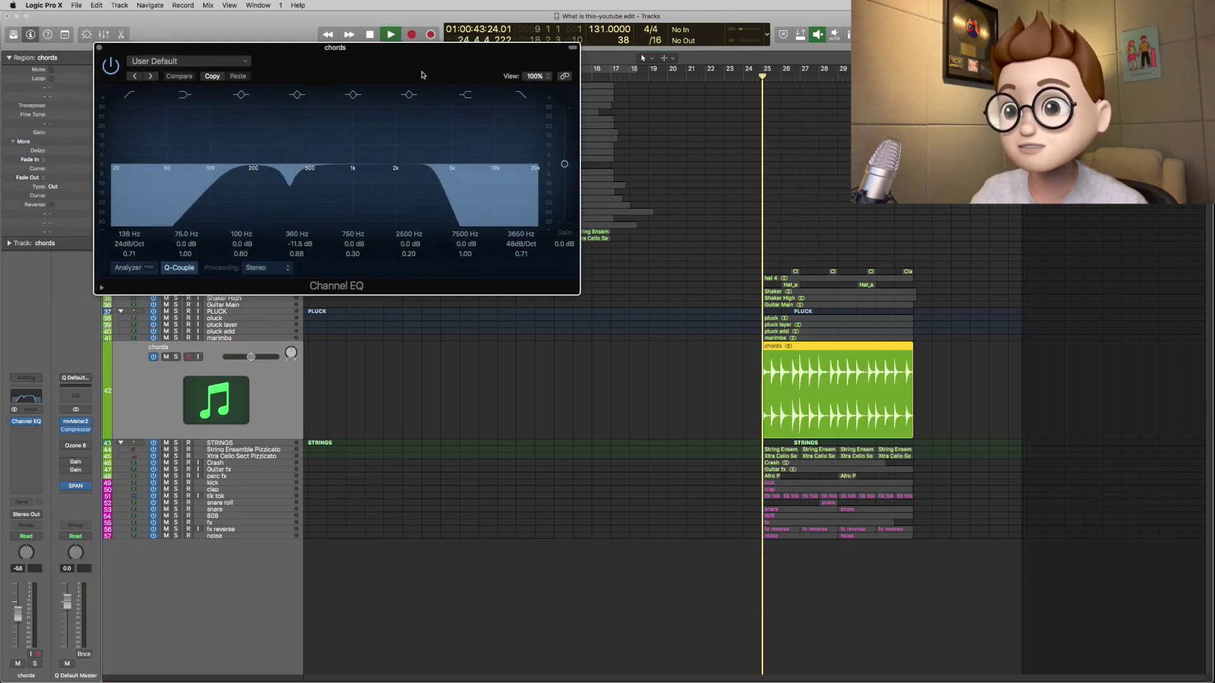
left_click(112, 68)
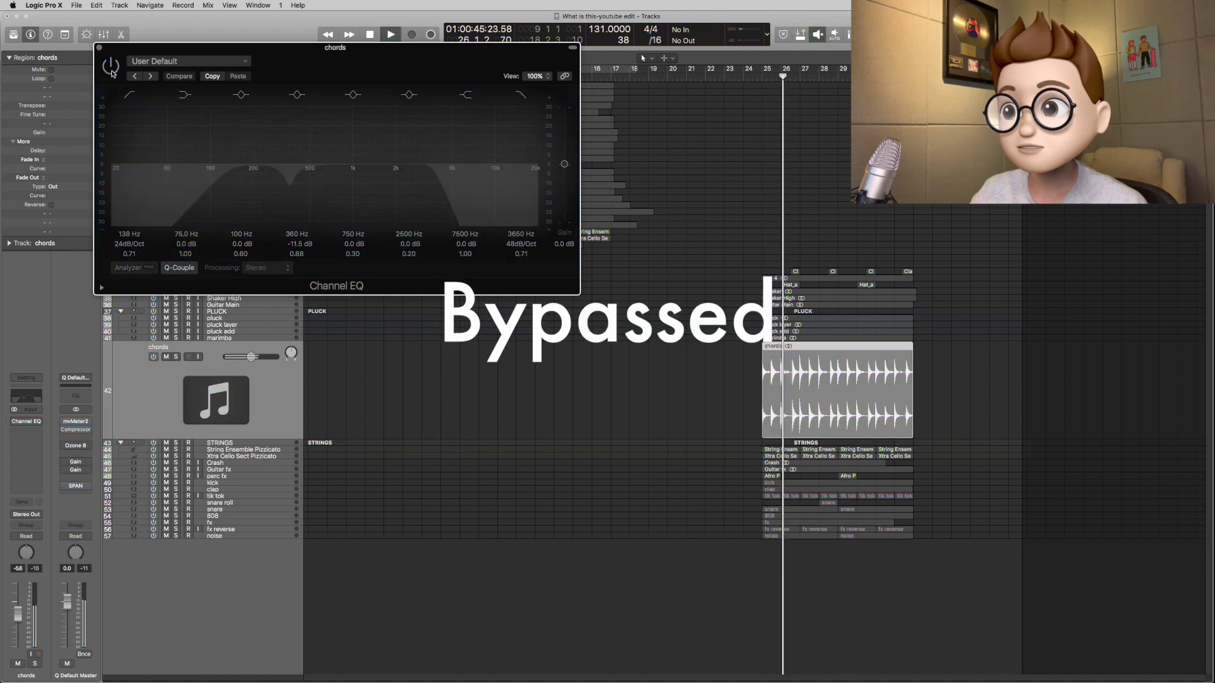
left_click(111, 68)
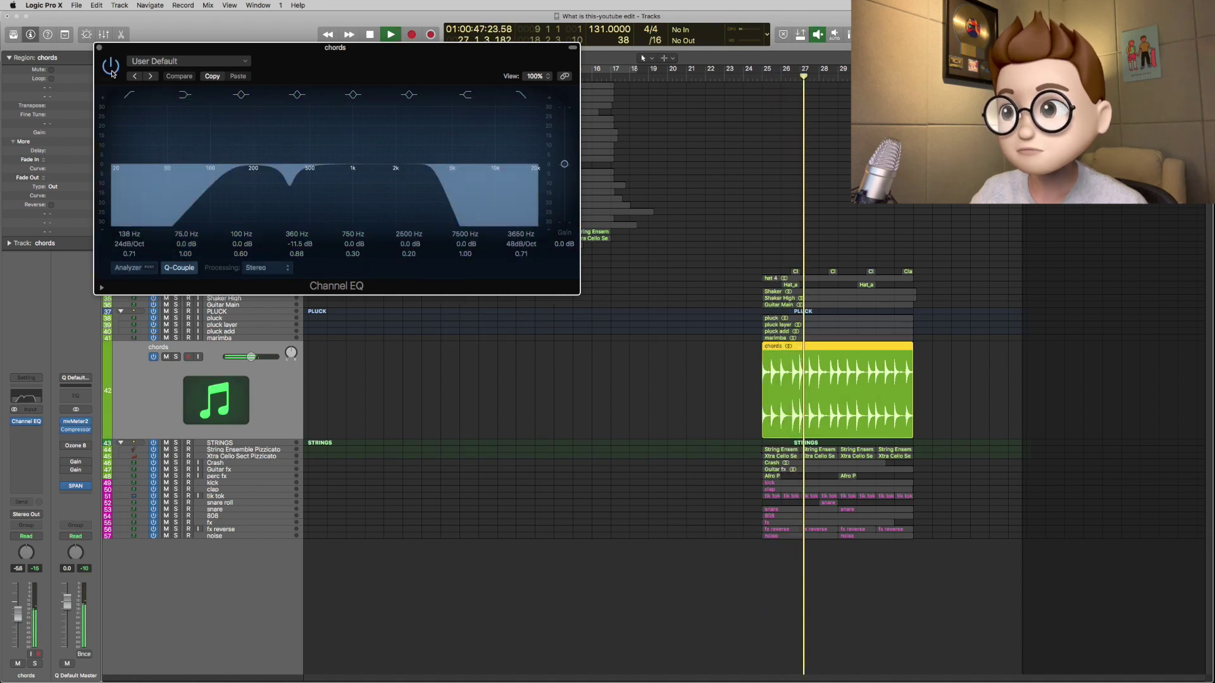
key("space")
left_click_drag(332, 69, 417, 107)
key("super+w")
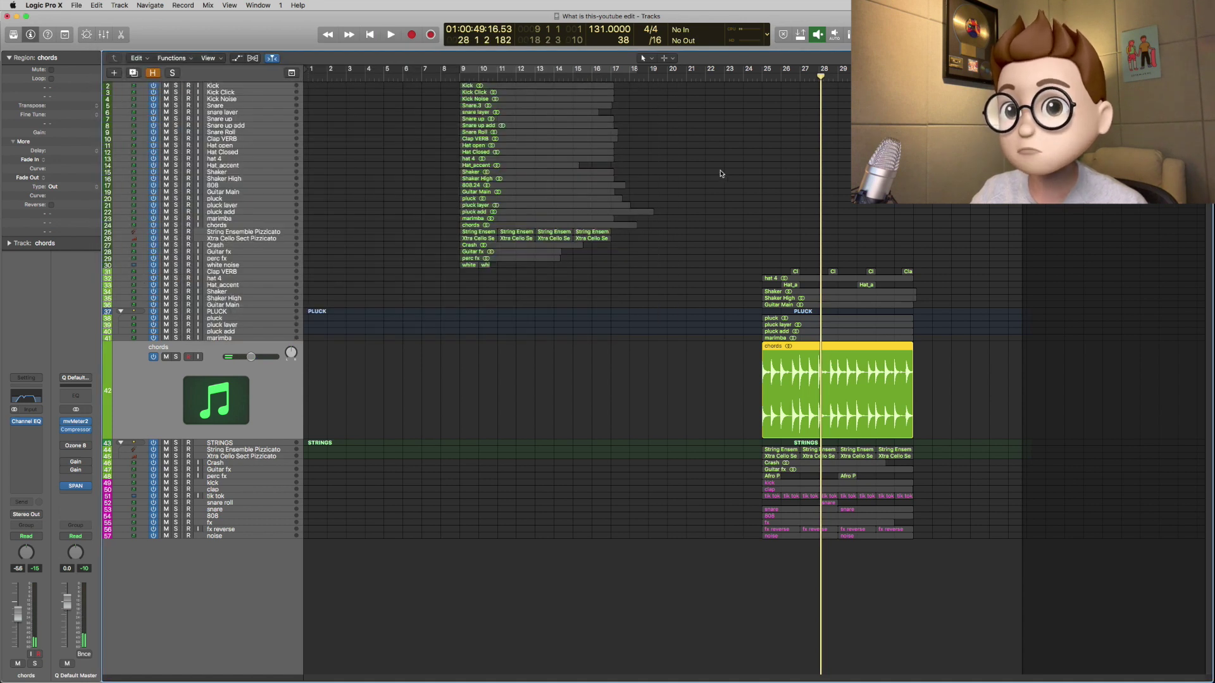
key("ctrl+z")
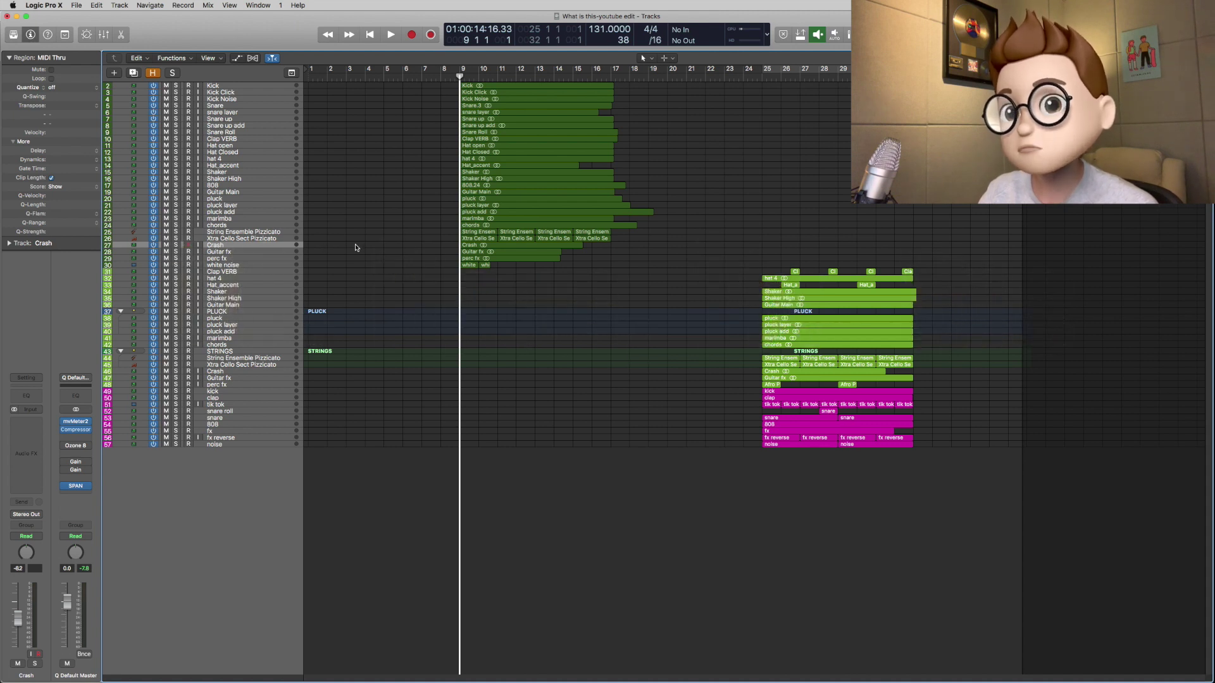
- Browse the original effect tracks, set the cycle range to the original Crash region, and play it soloed from bar 9
left_click(243, 253)
left_click(238, 258)
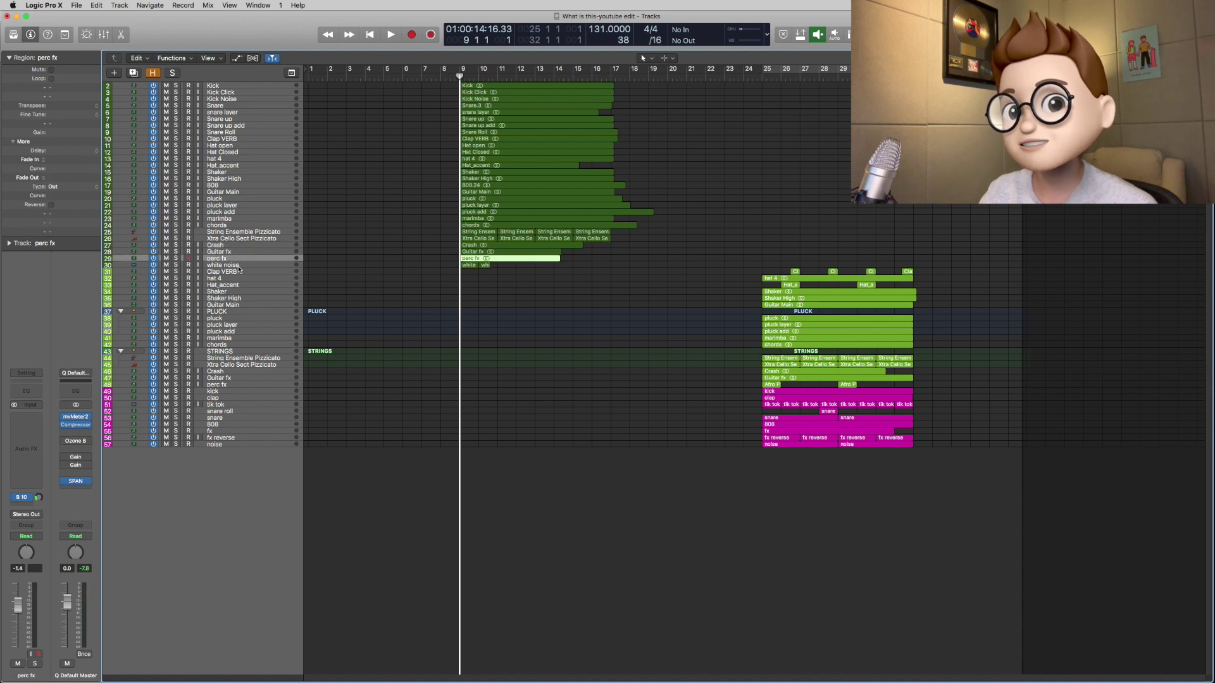
left_click(239, 266)
left_click(240, 246)
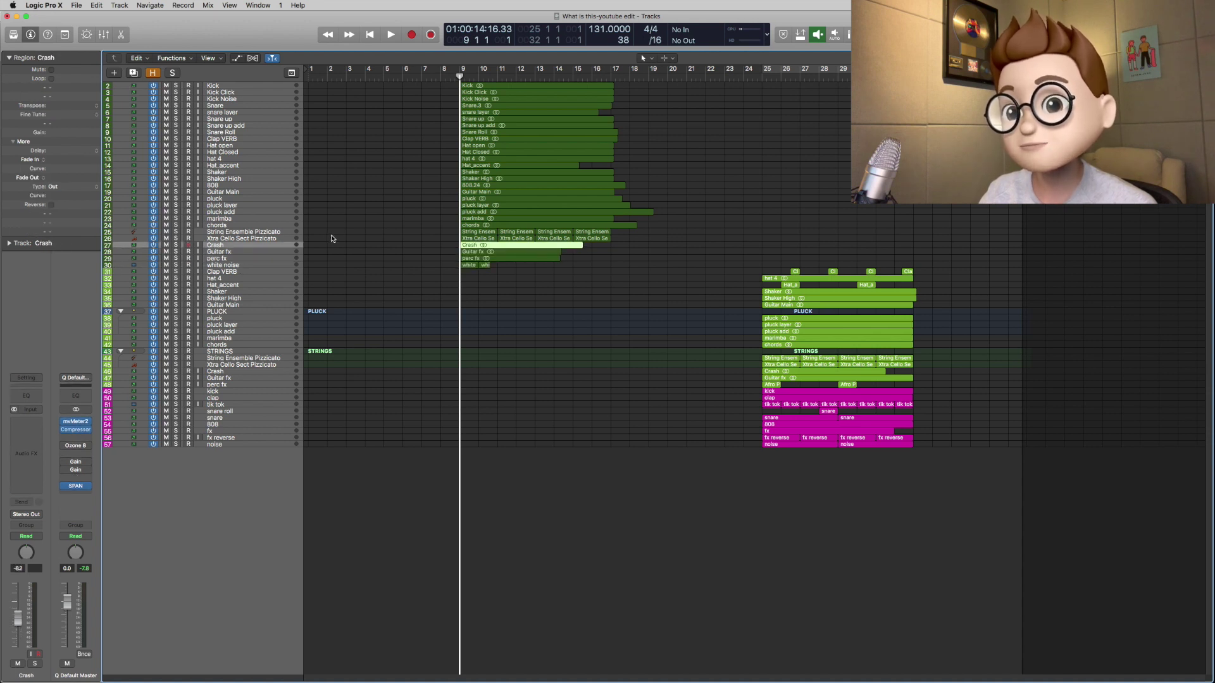
key("super+u")
key("ctrl+s")
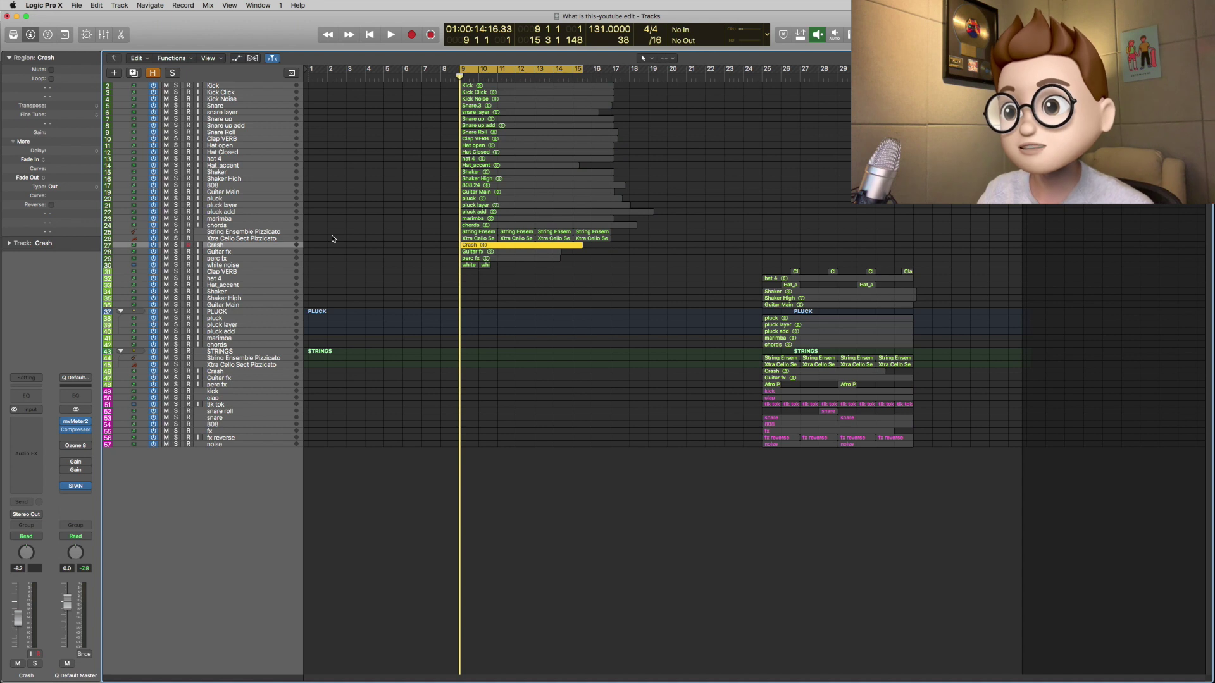
key("space")
- Audition the original Guitar fx, perc fx and white noise regions in turn, then stop playback and turn solo off
key("Down")
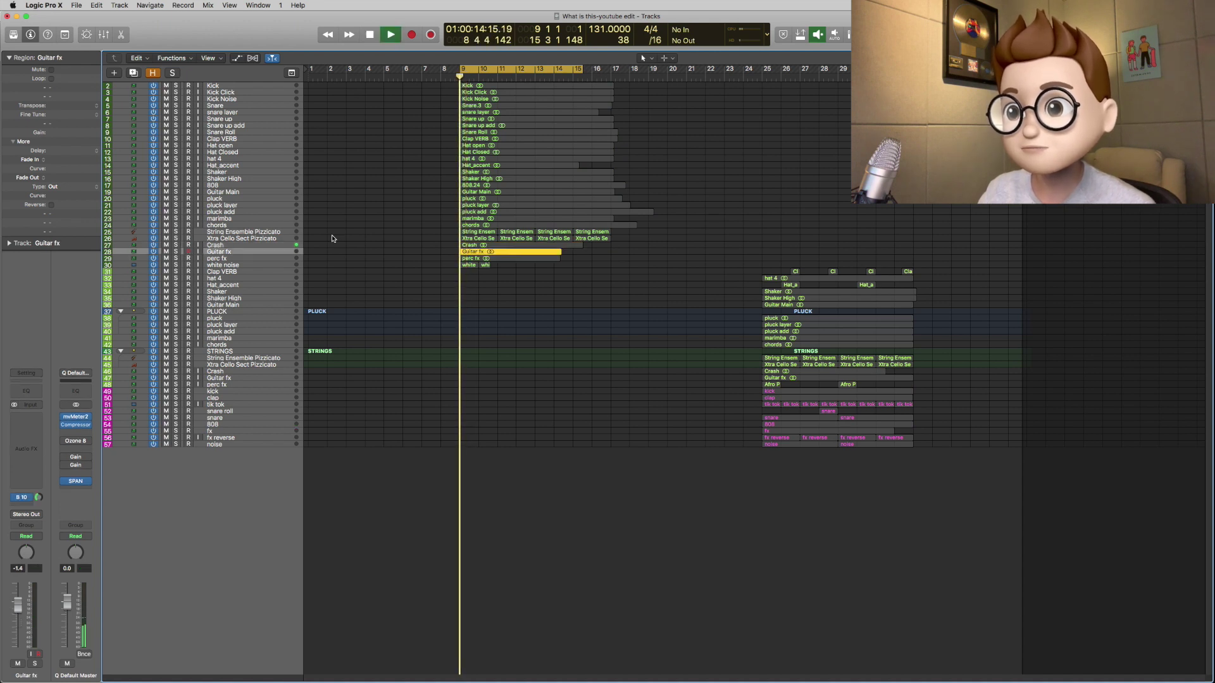
key("space")
key("Down")
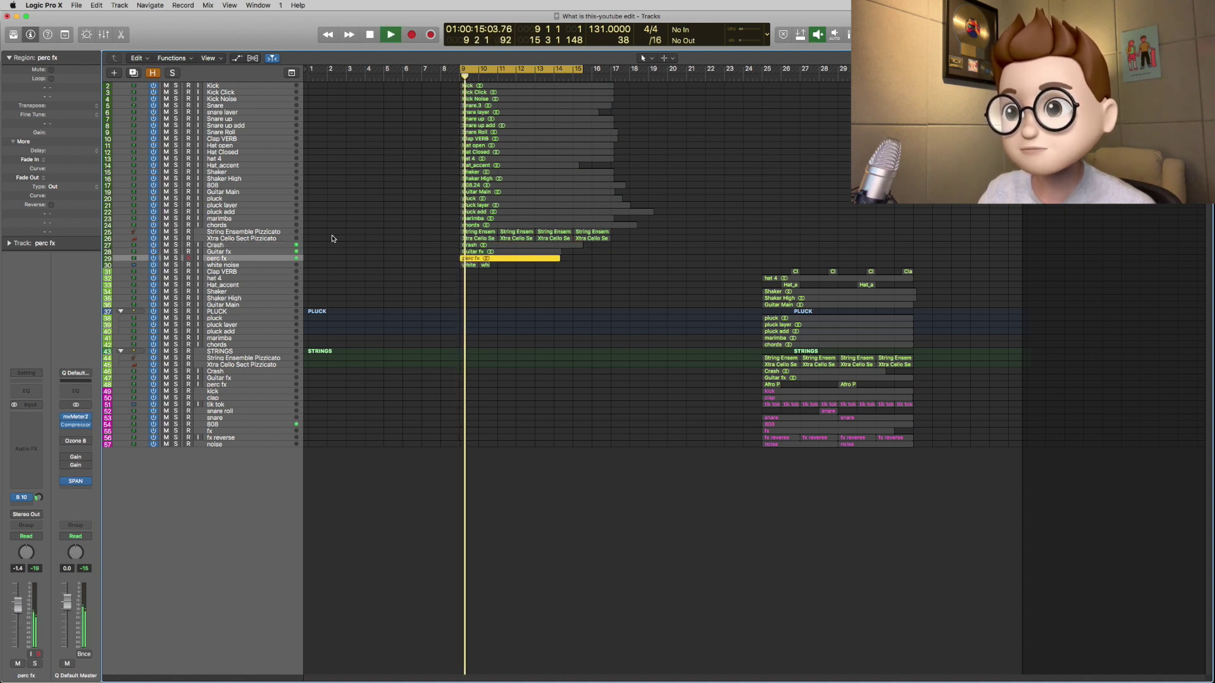
key("Down")
key("space")
key("space")
key("ctrl+s")
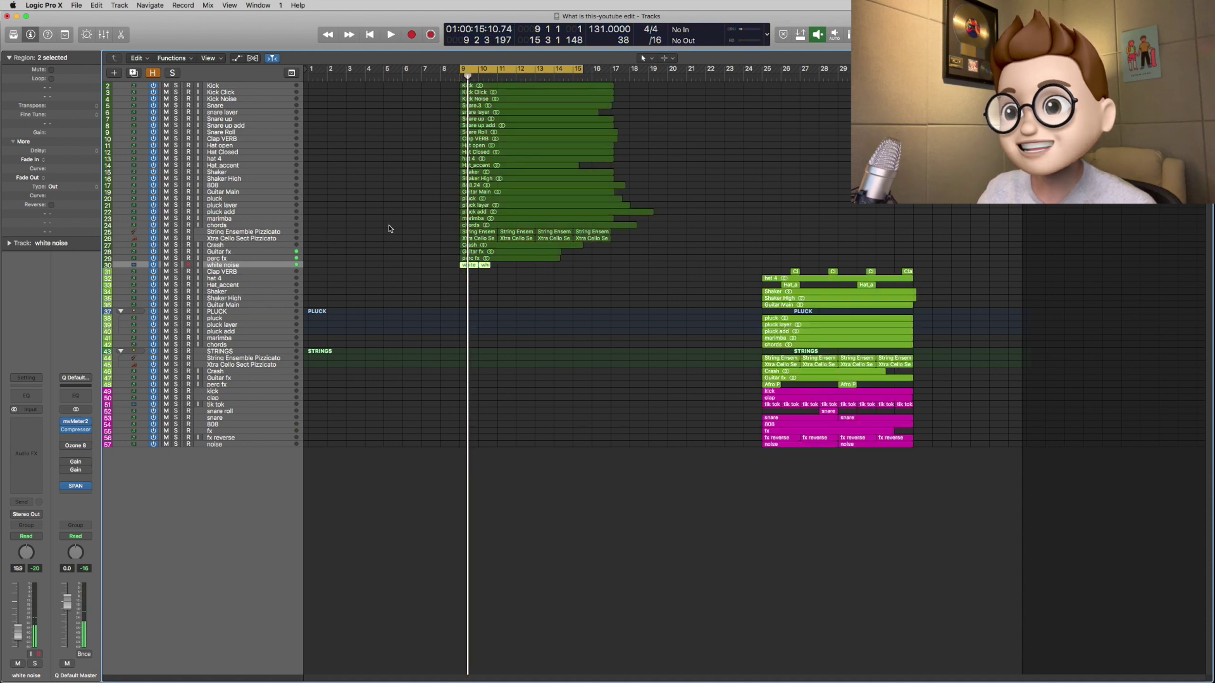
- Select the original Guitar fx and perc fx tracks, then inspect the recreated Crash, Guitar fx and perc fx channel strips
left_click(259, 253)
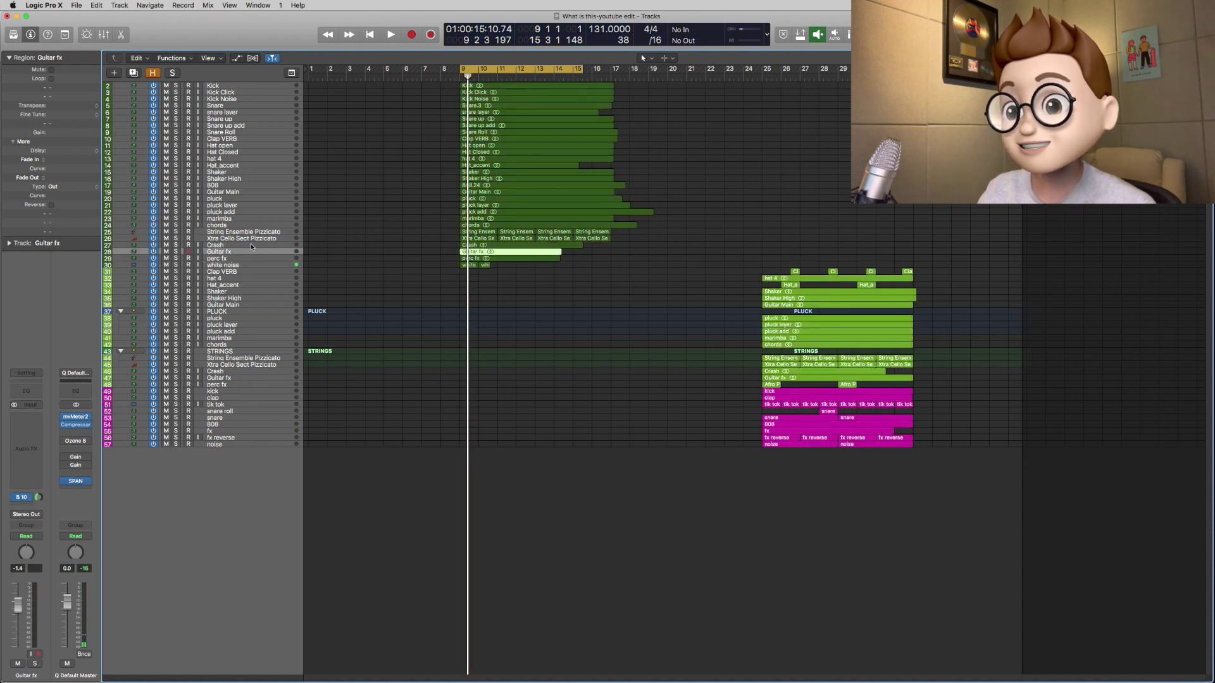
key("Down")
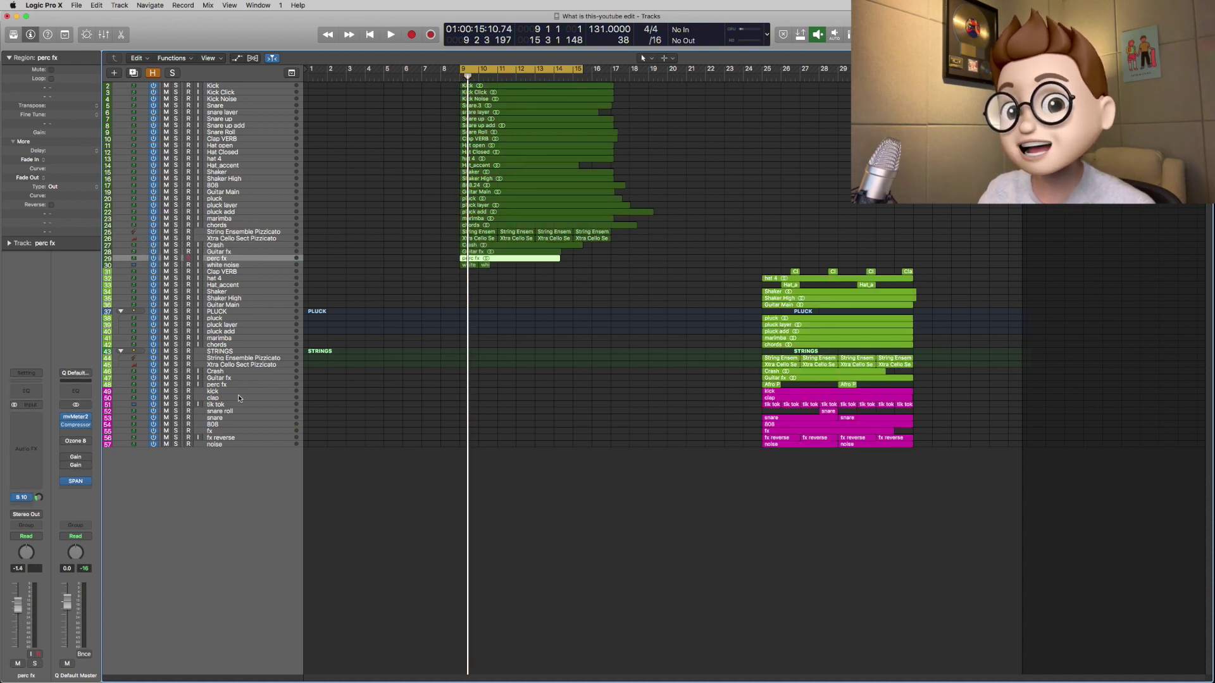
left_click(235, 375)
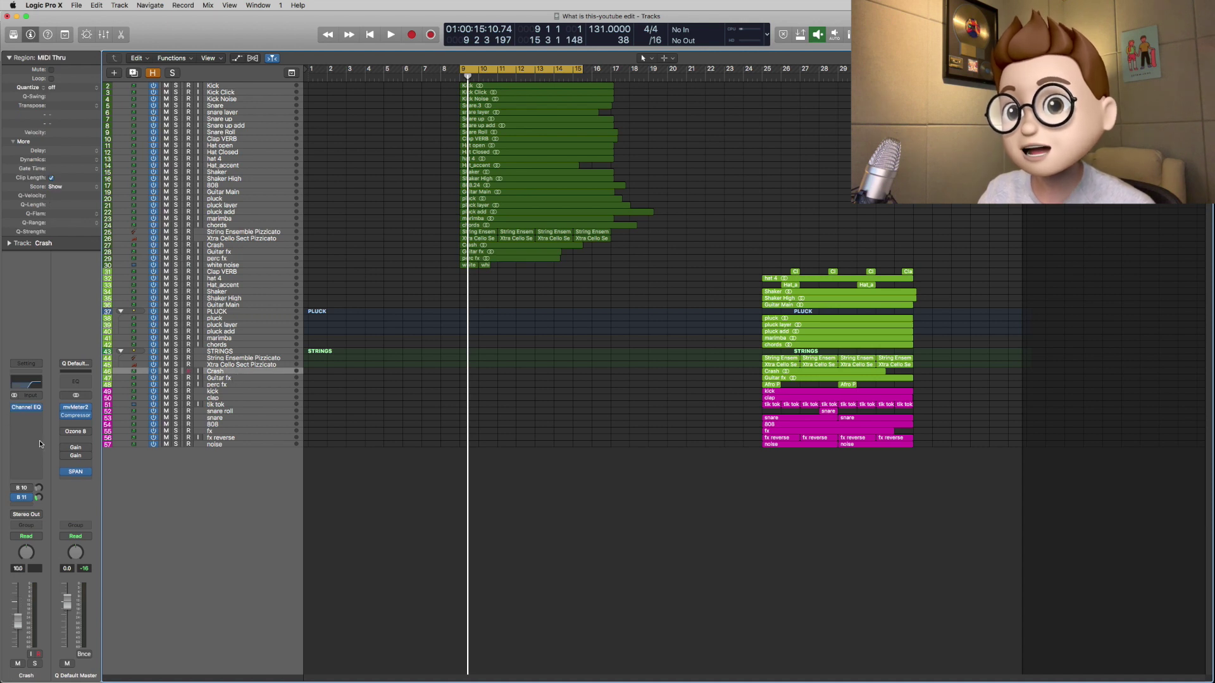
left_click(234, 379)
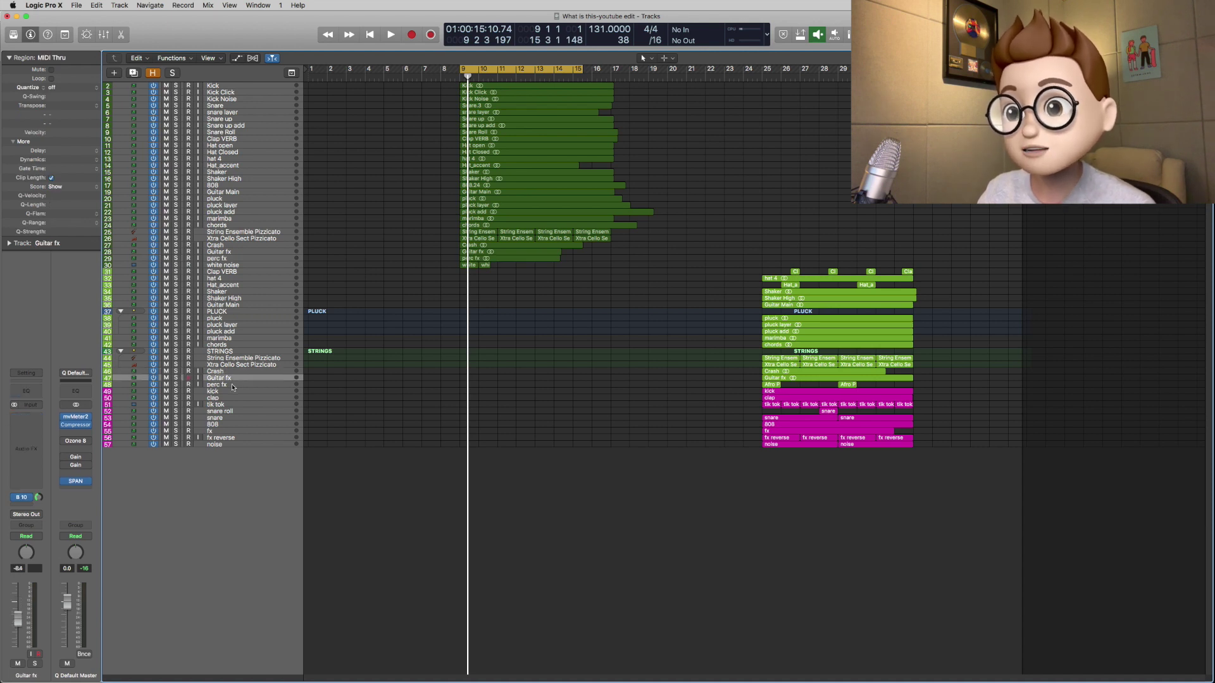
left_click(233, 386)
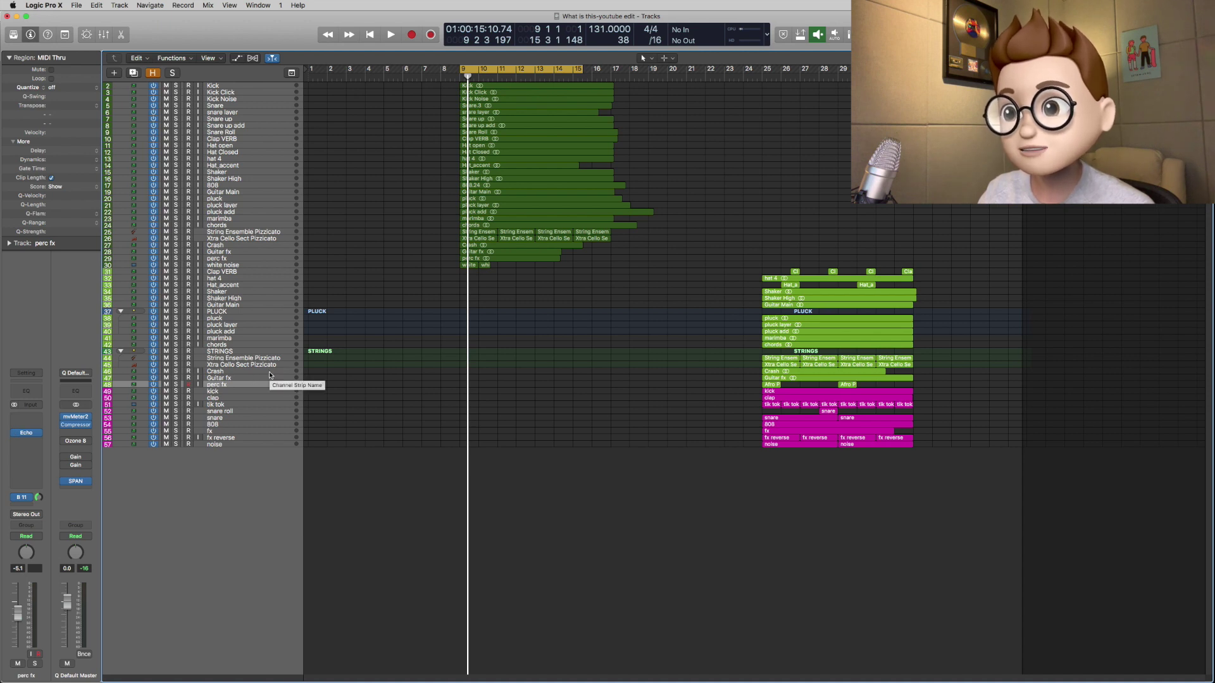
- Play the original white noise regions soloed, then stop playback and turn solo off
left_click(255, 266)
key("ctrl+s")
key("space")
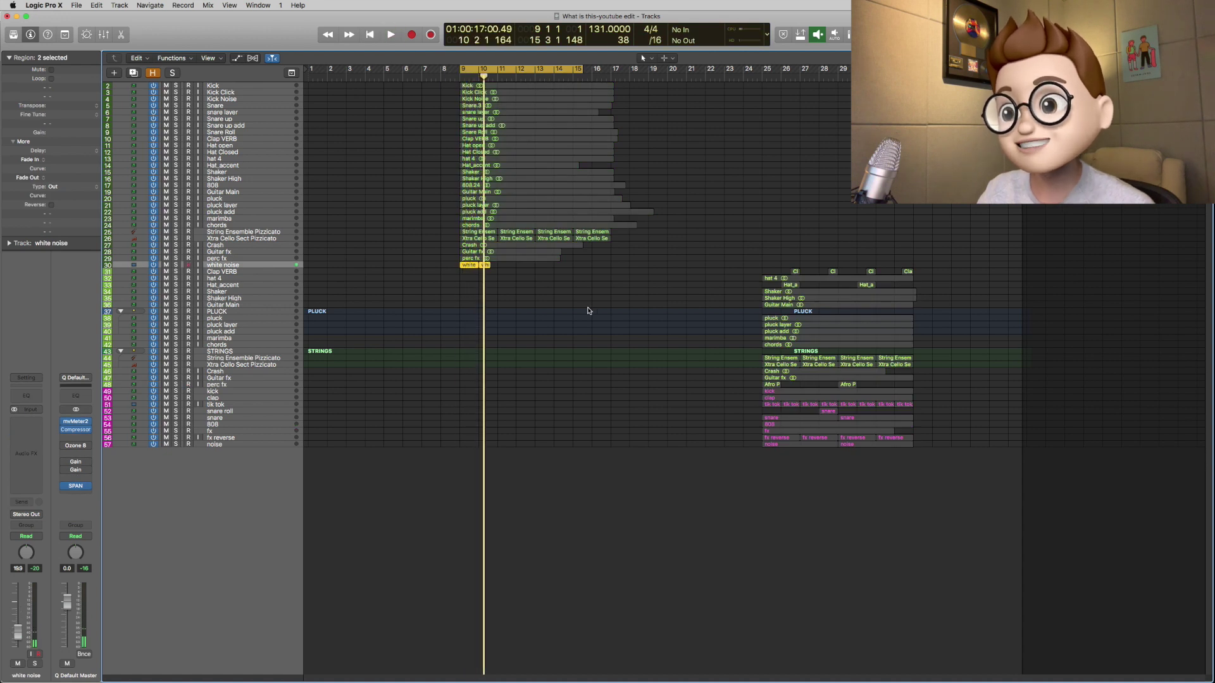
key("space")
key("ctrl+s")
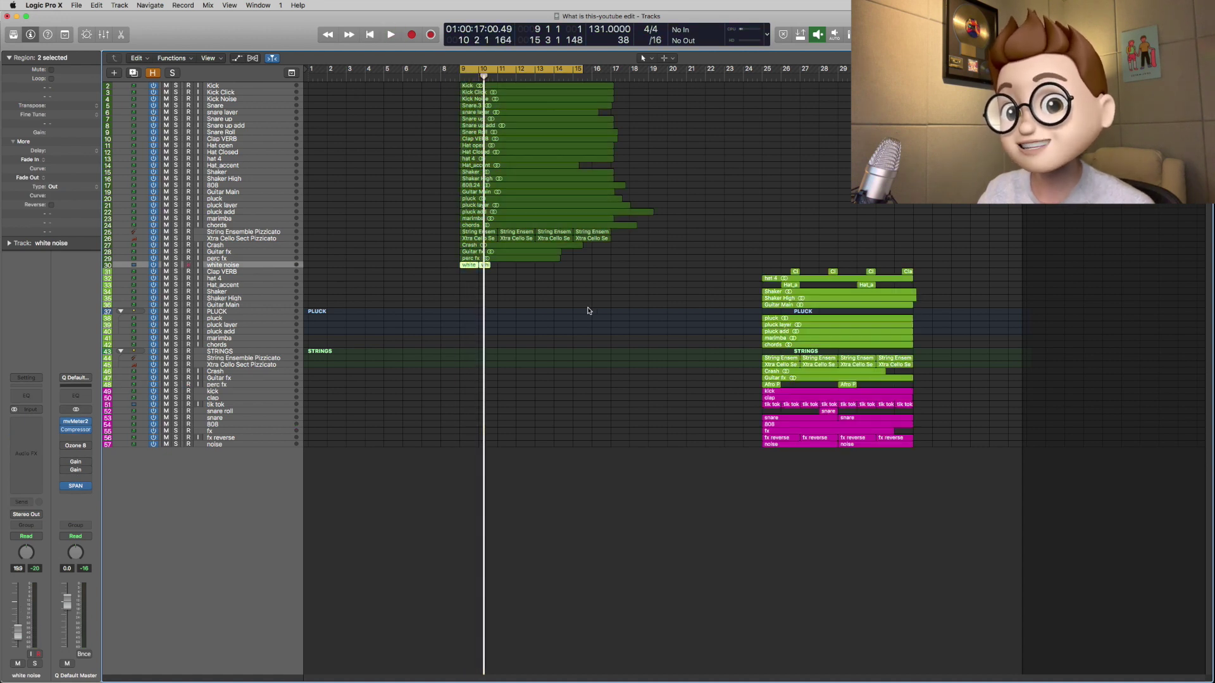
- Set the cycle range to the recreated fx region and play it soloed from bar 25
left_click(779, 432)
key("super+u")
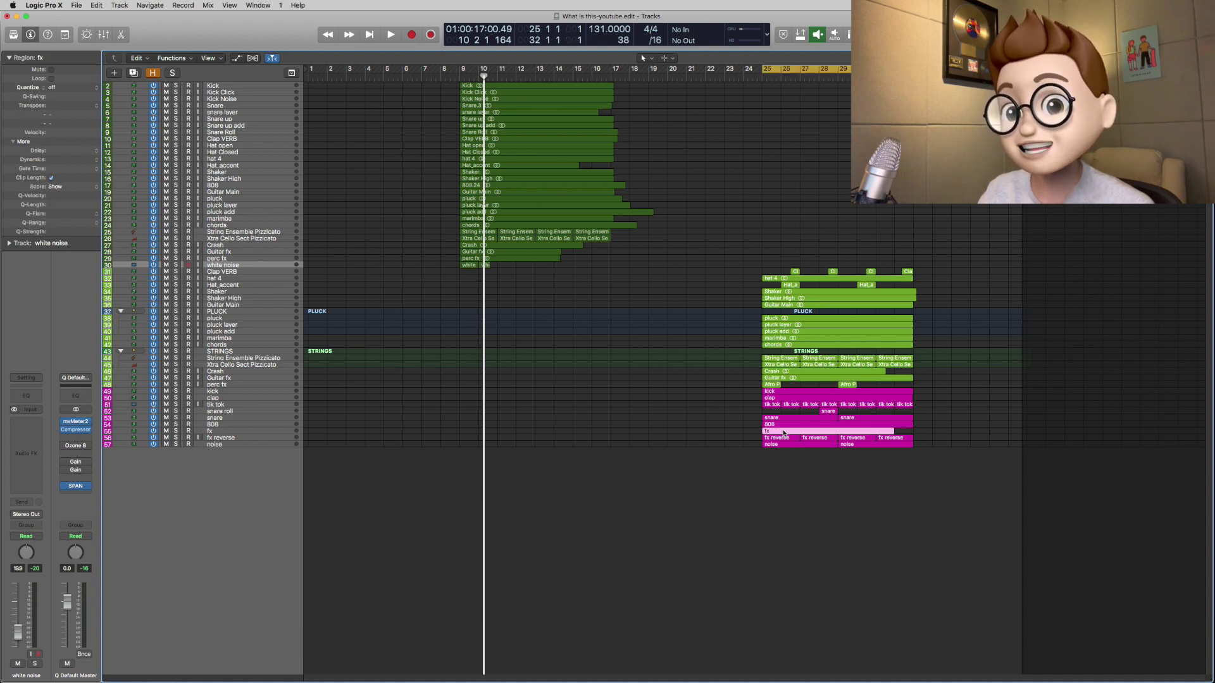
key("ctrl+s")
key("space")
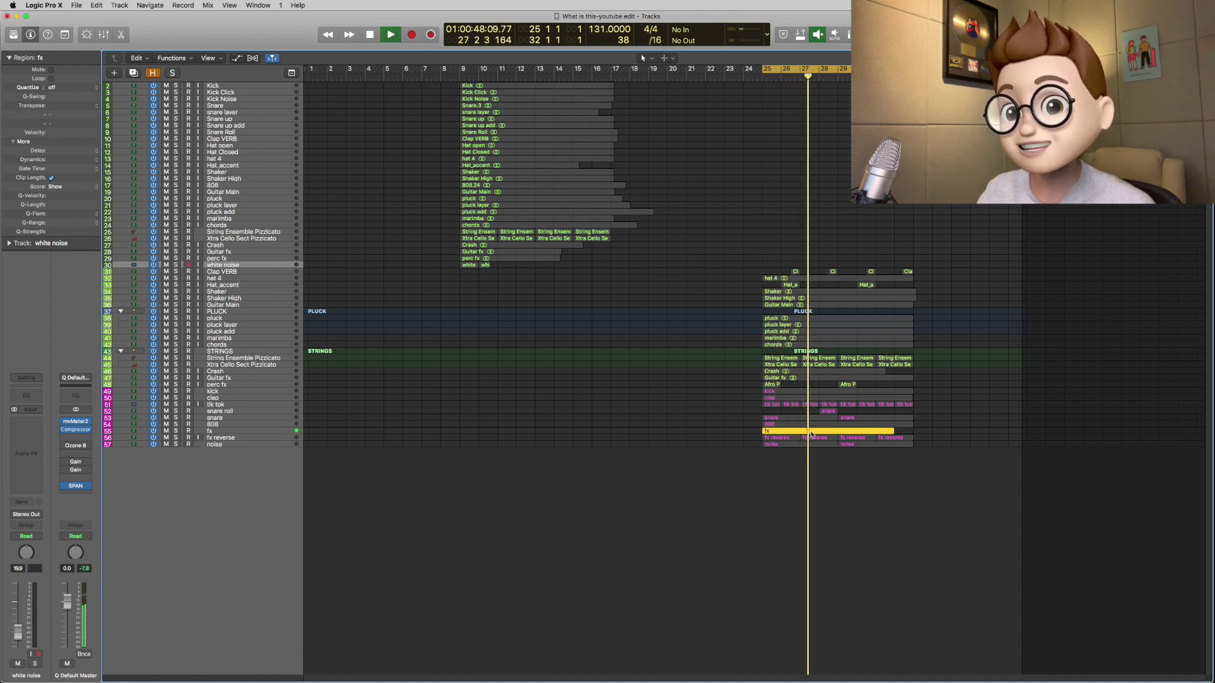
key("space")
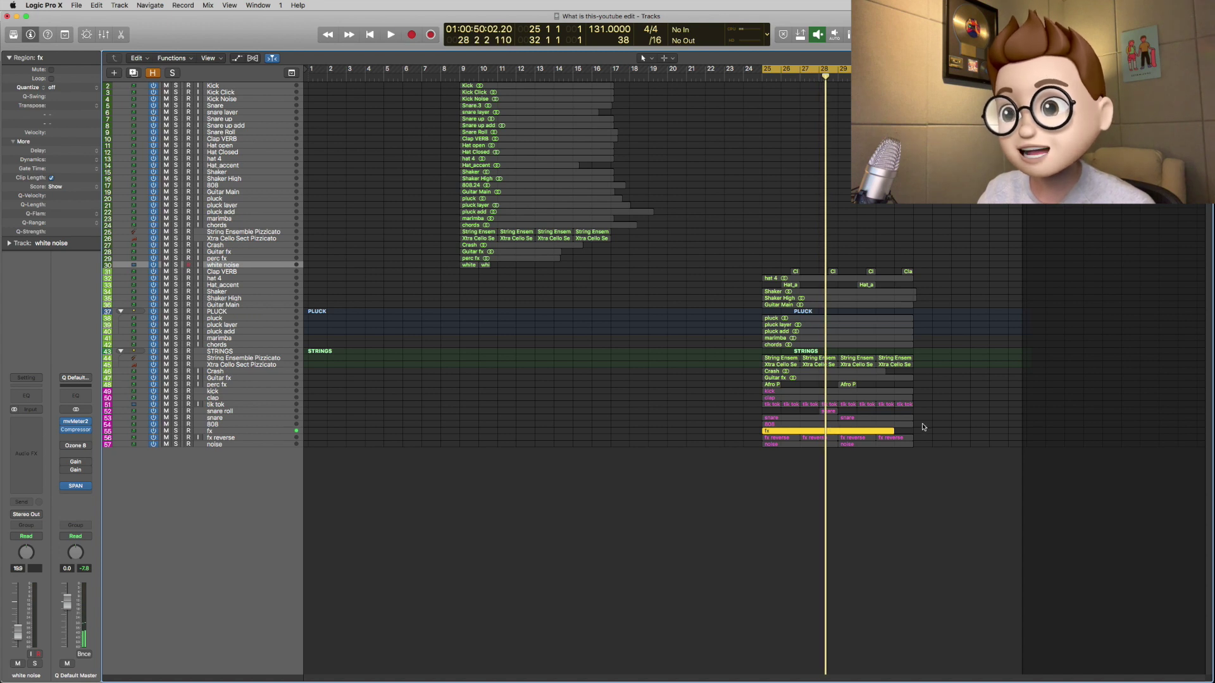
- Enlarge the fx track's region and split it at bar 27
left_click(257, 431)
key("z")
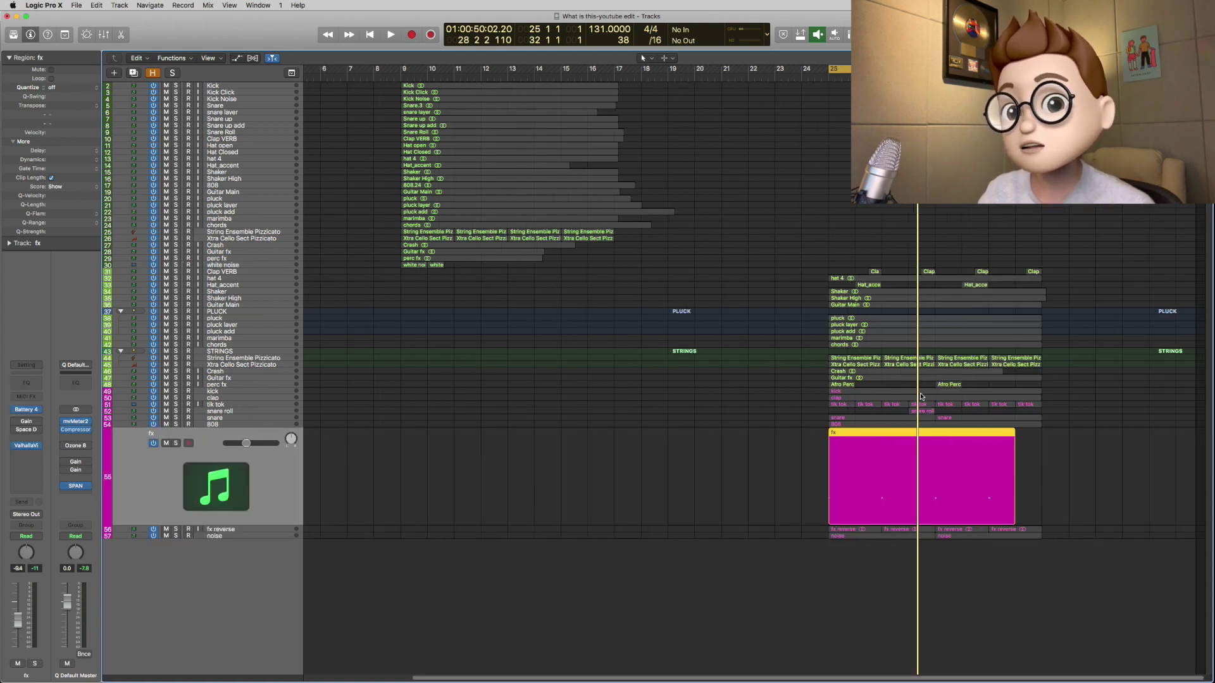
left_click_drag(714, 487, 791, 489)
left_click(745, 487)
- Bounce the first fx region in place to a new track, muting the source and bypassing effect plug-ins
key("ctrl+s")
key("ctrl+s")
key("ctrl+b")
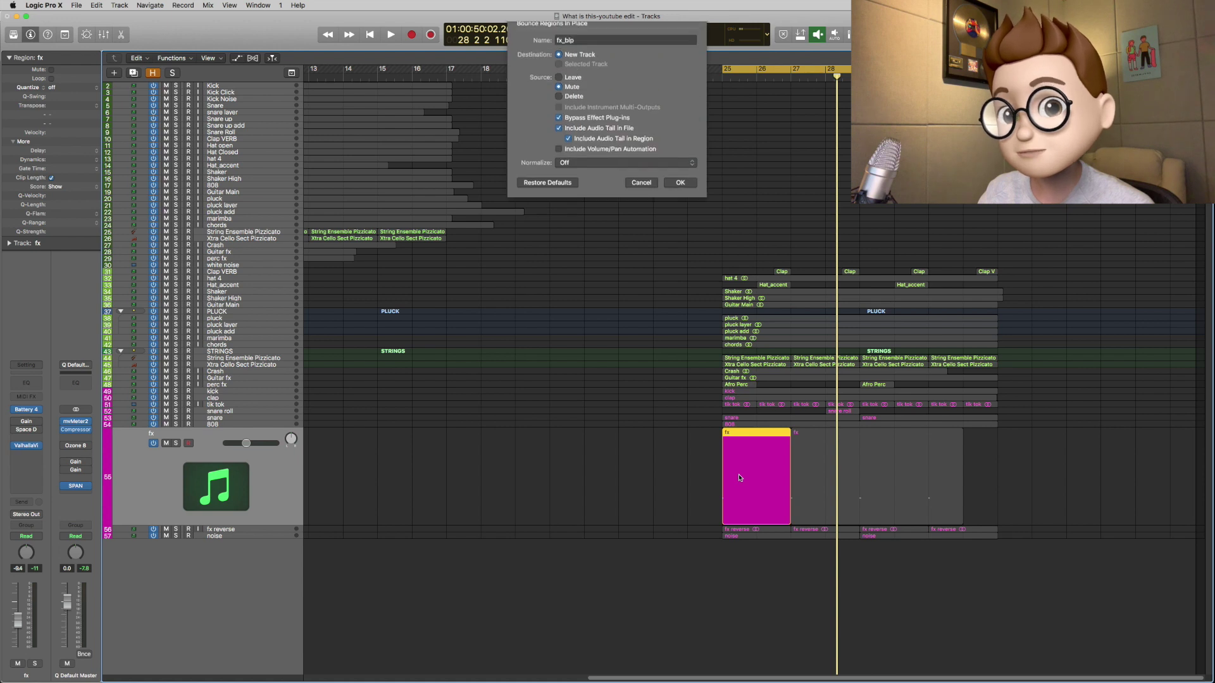
left_click(676, 196)
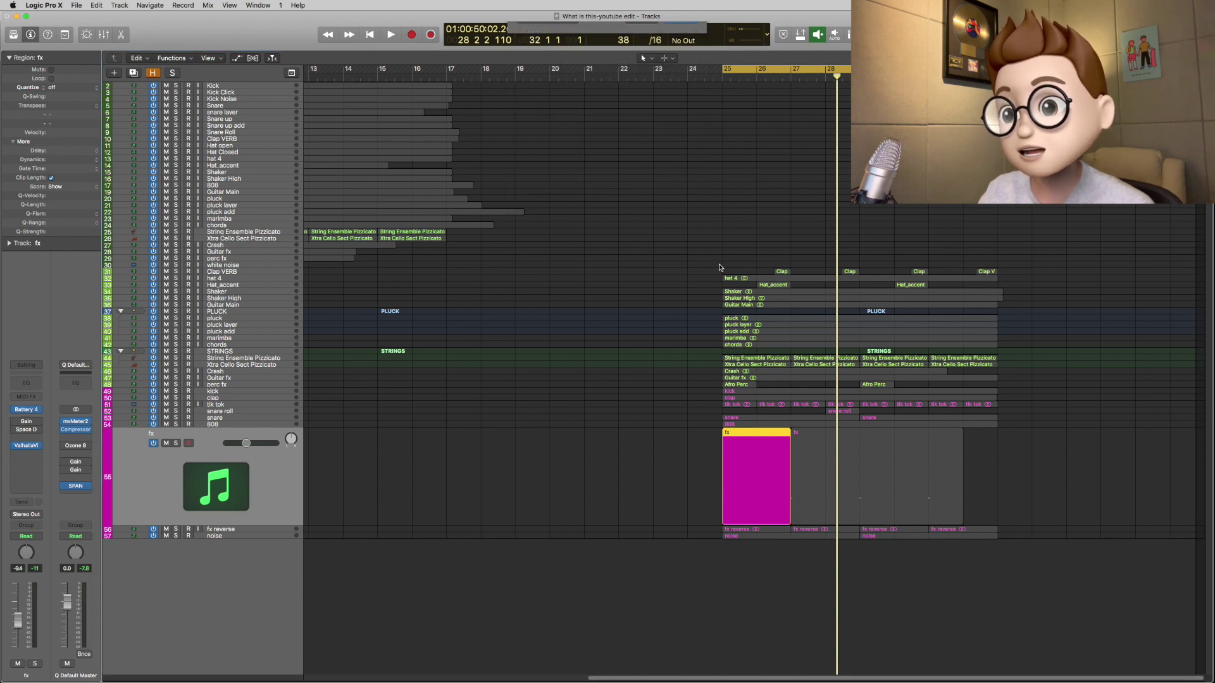
- Reverse the bounced fx_bip region and compare its waveform with the existing fx reverse regions
left_click(823, 446)
key("super+Right")
key("super+Right")
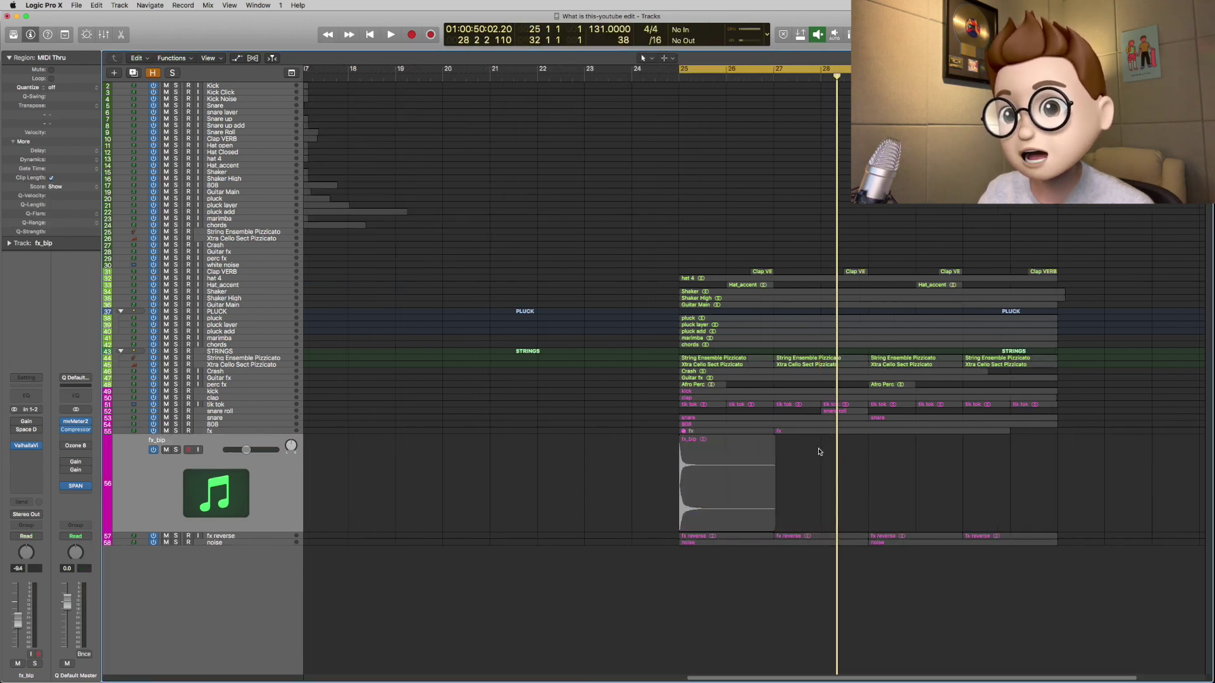
left_click(662, 454)
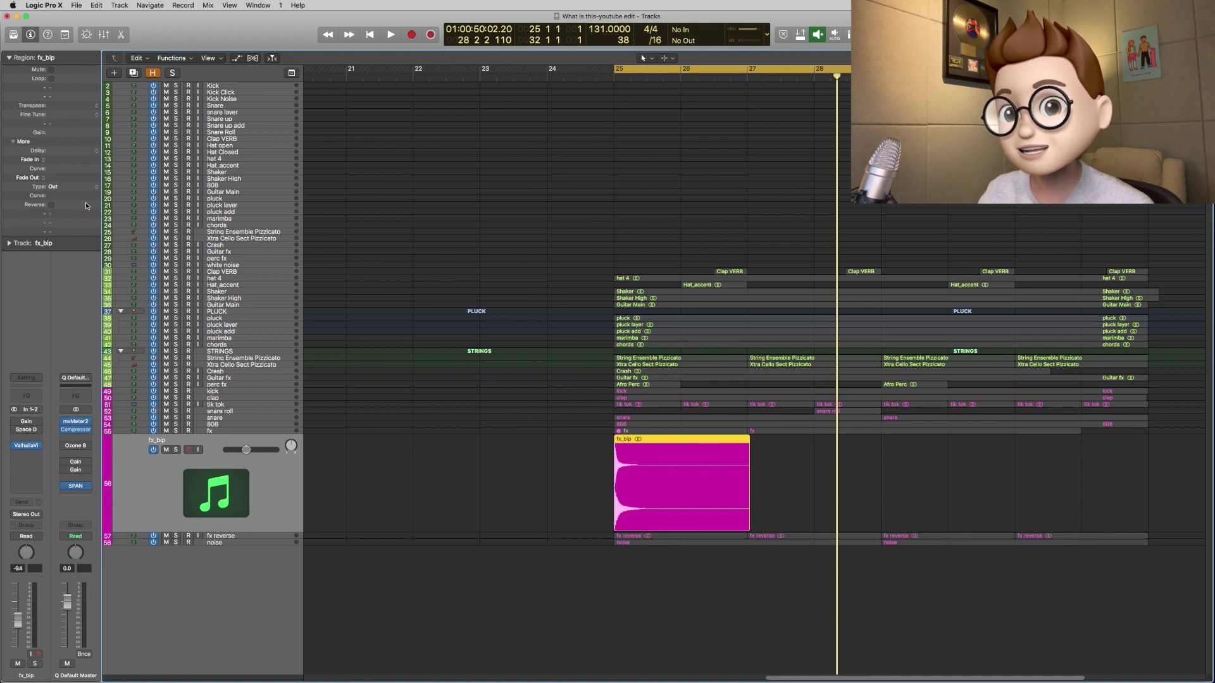
key("super+Left")
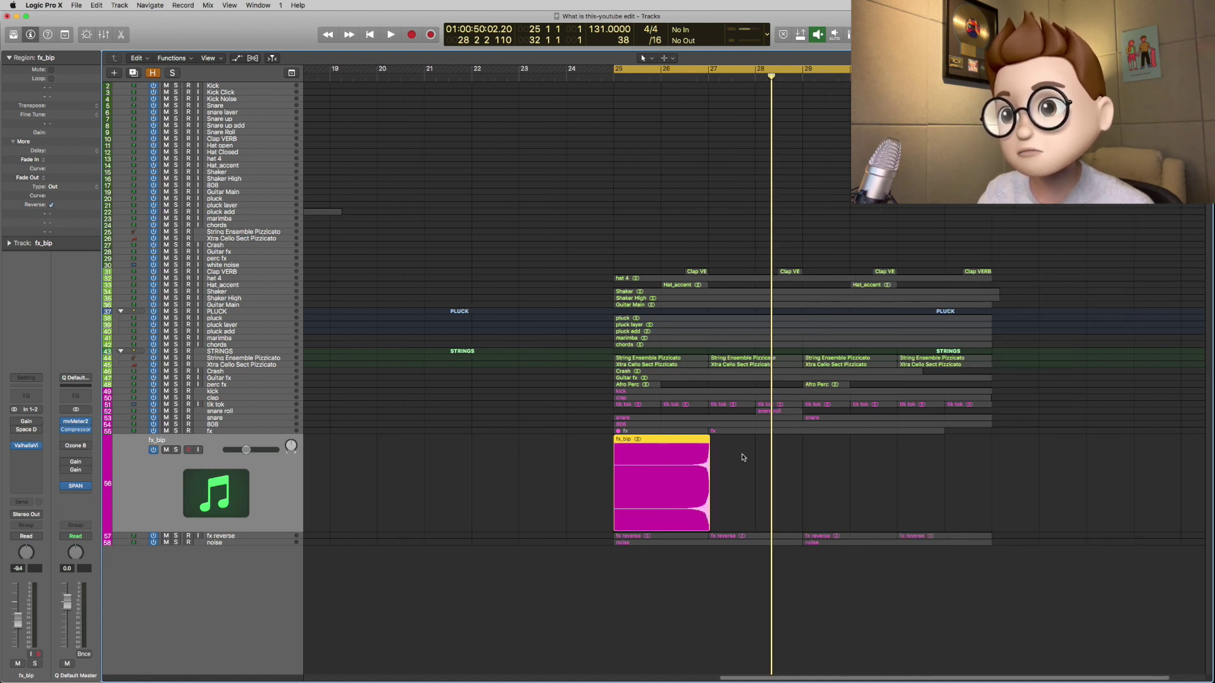
left_click(274, 539)
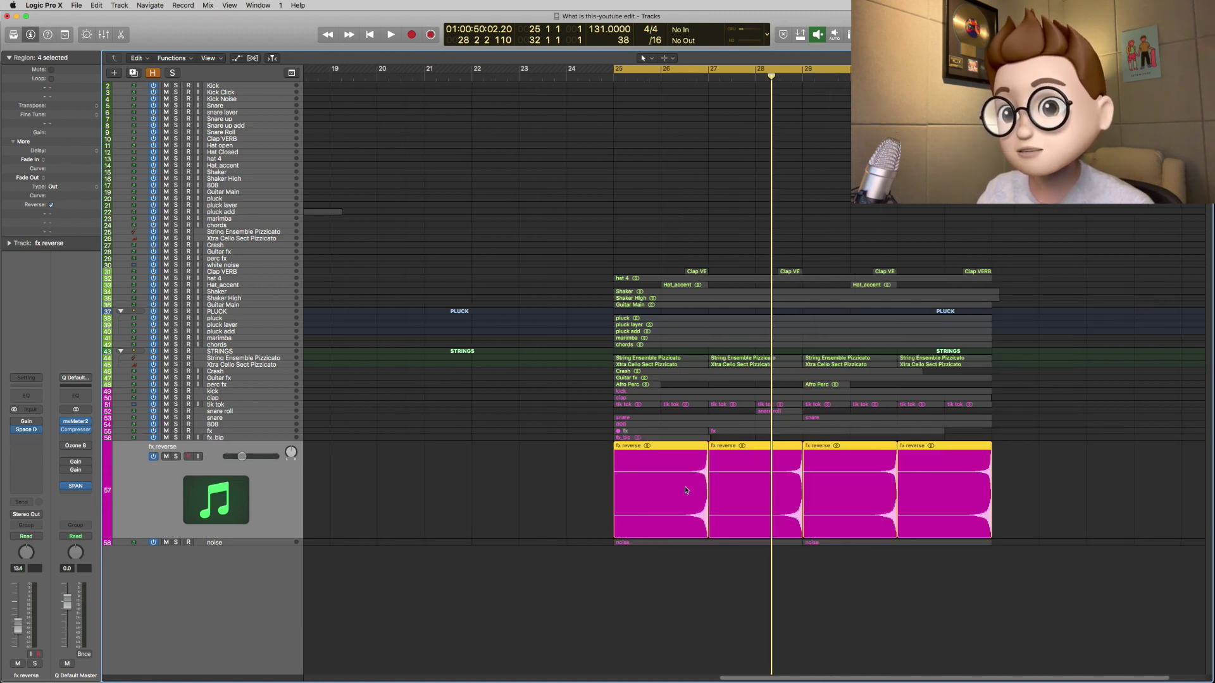
- Delete the bounced fx_bip region and its track, then unmute the first fx region
left_click(282, 436)
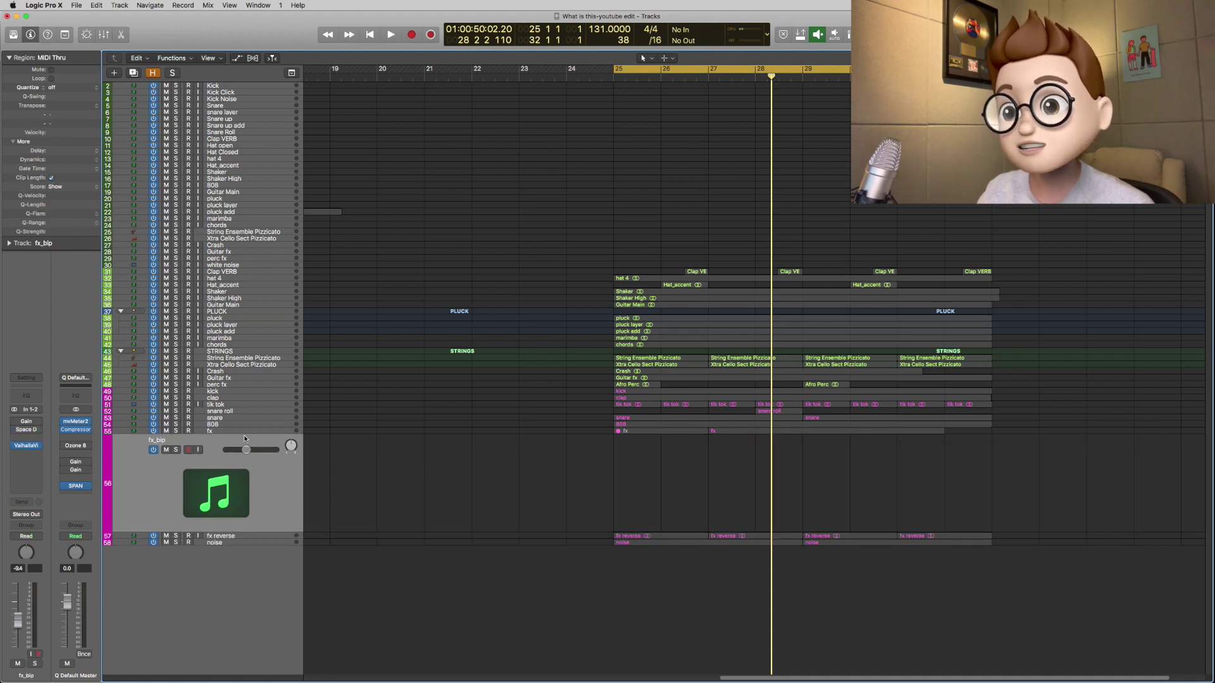
key("super+BackSpace")
left_click(683, 461)
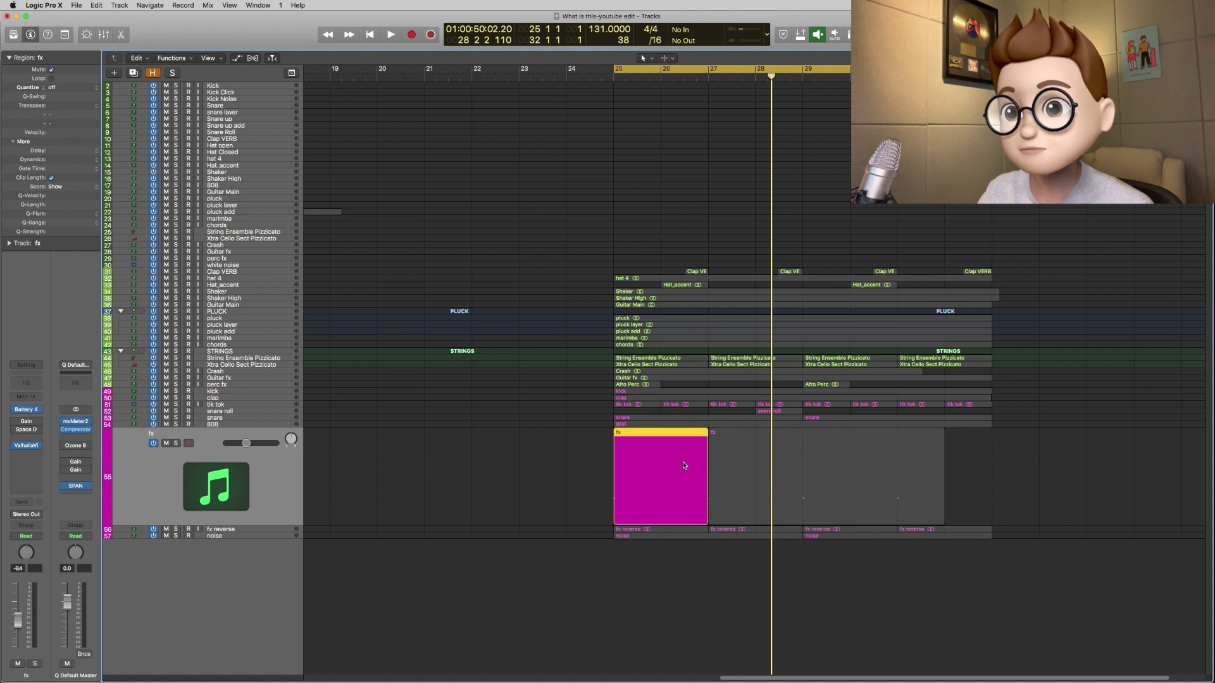
key("ctrl+alt+z")
- Play the fx and fx reverse regions soloed together from bar 25, then stop and clear the selection
left_click_drag(693, 435, 934, 439)
key("ctrl+s")
key("space")
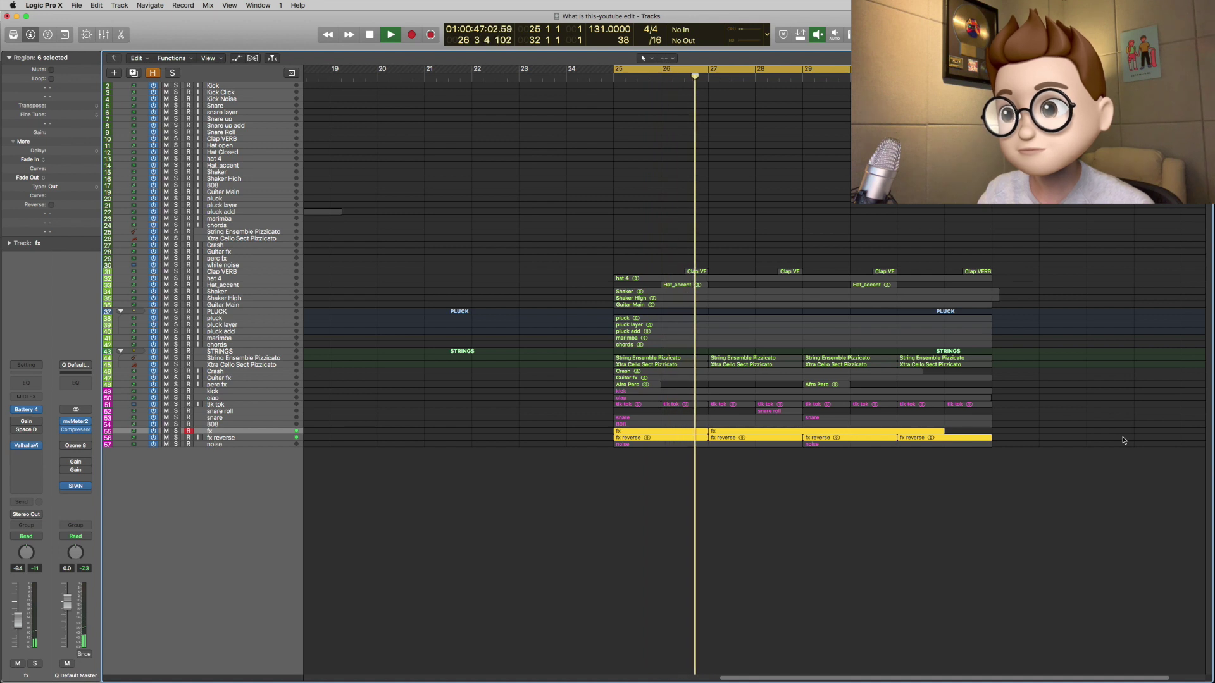
key("space")
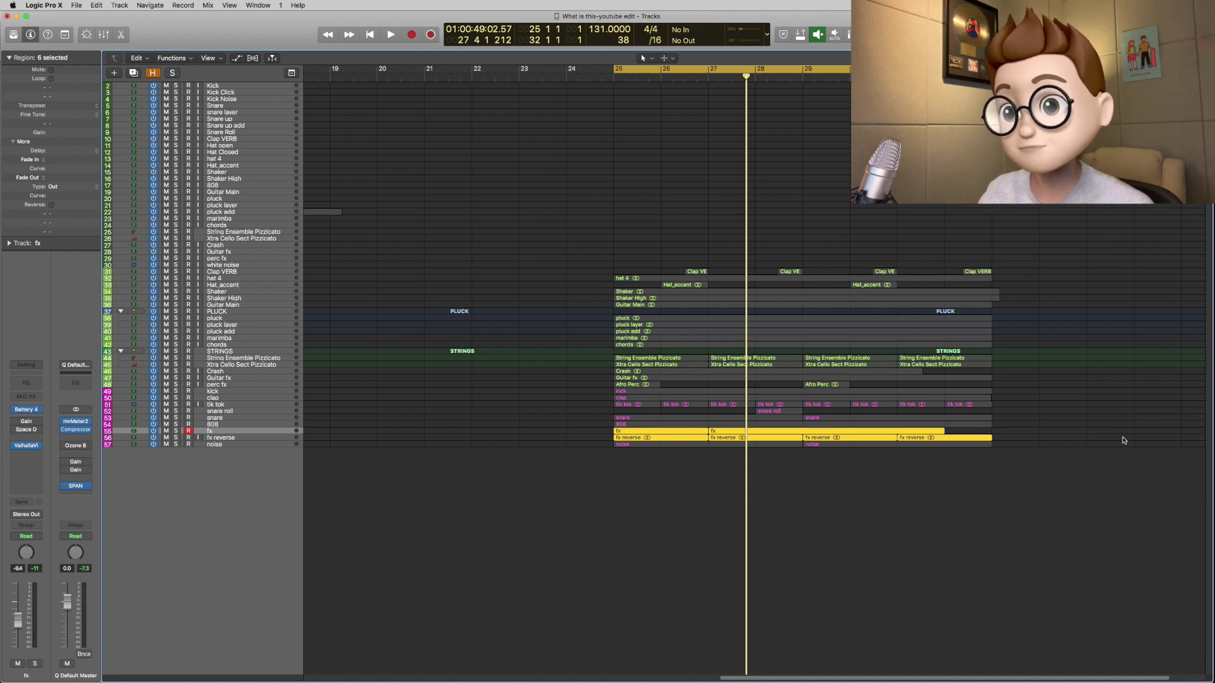
left_click(1082, 445)
- Play the recreated noise regions on their own, then stop playback and turn solo off
key("z")
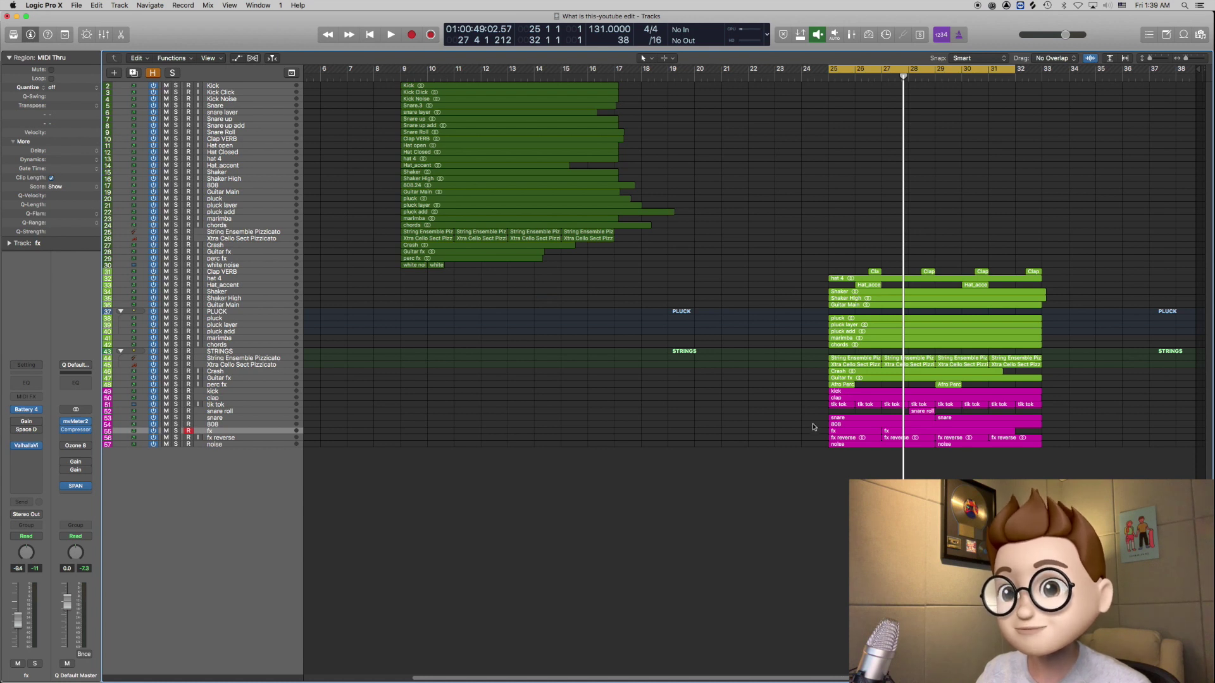
left_click(220, 446)
key("s")
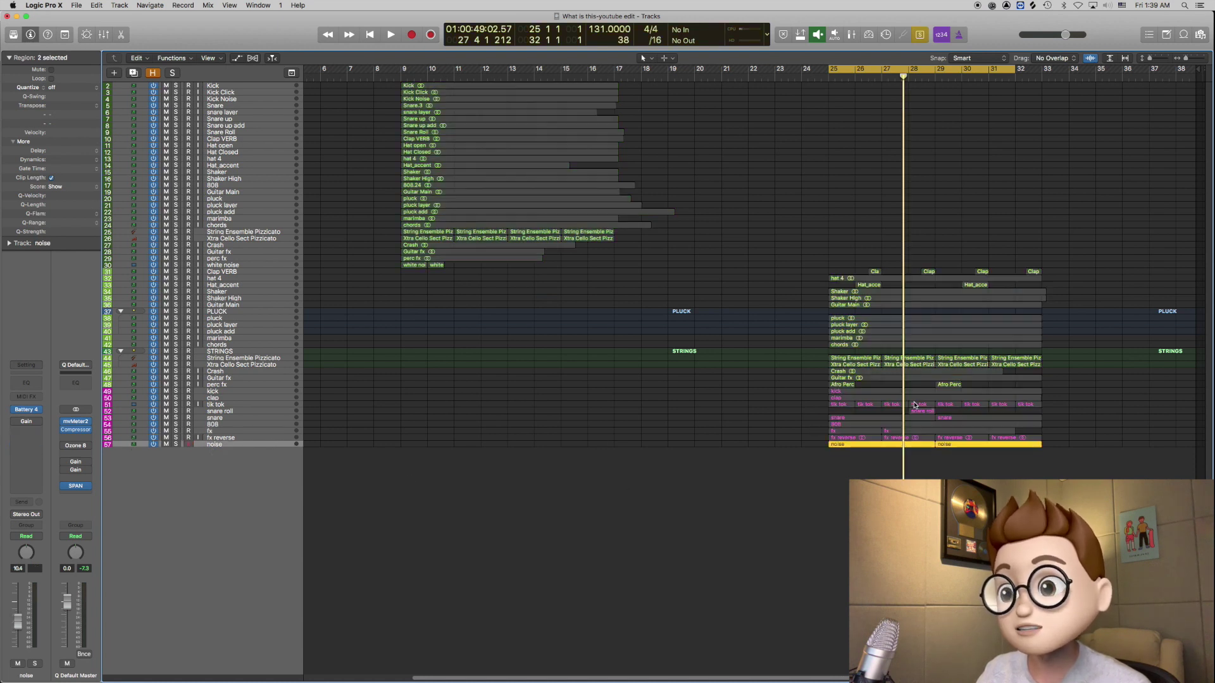
key("space")
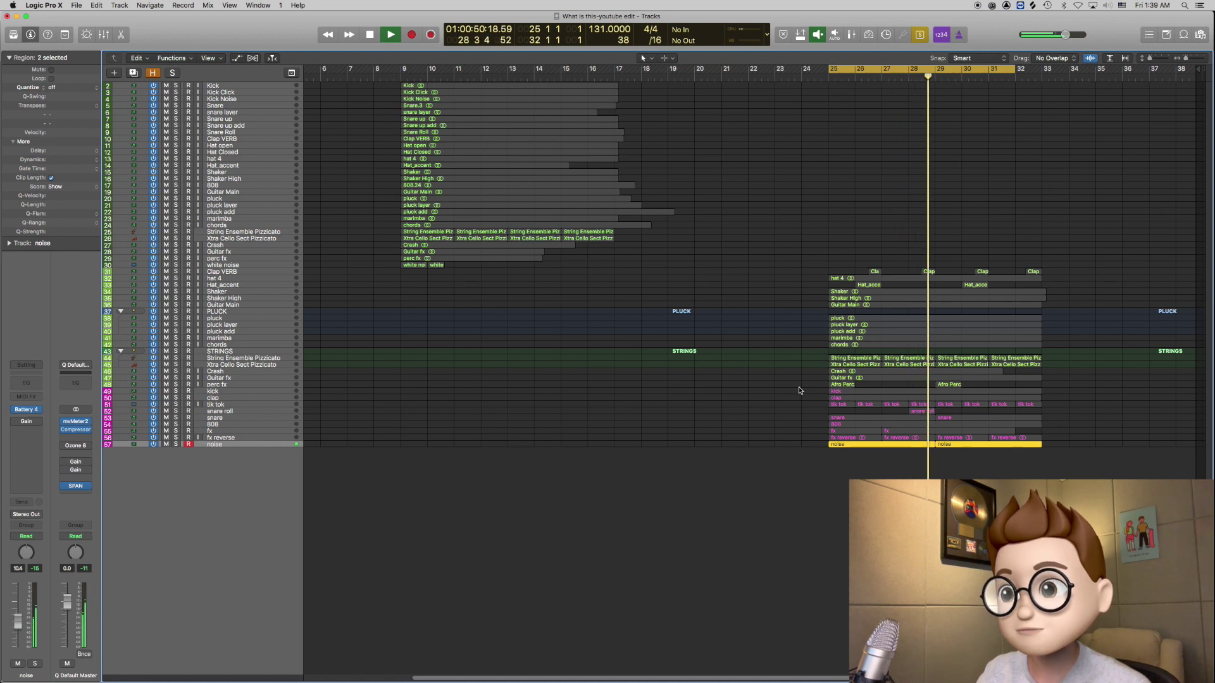
key("space")
key("ctrl+s")
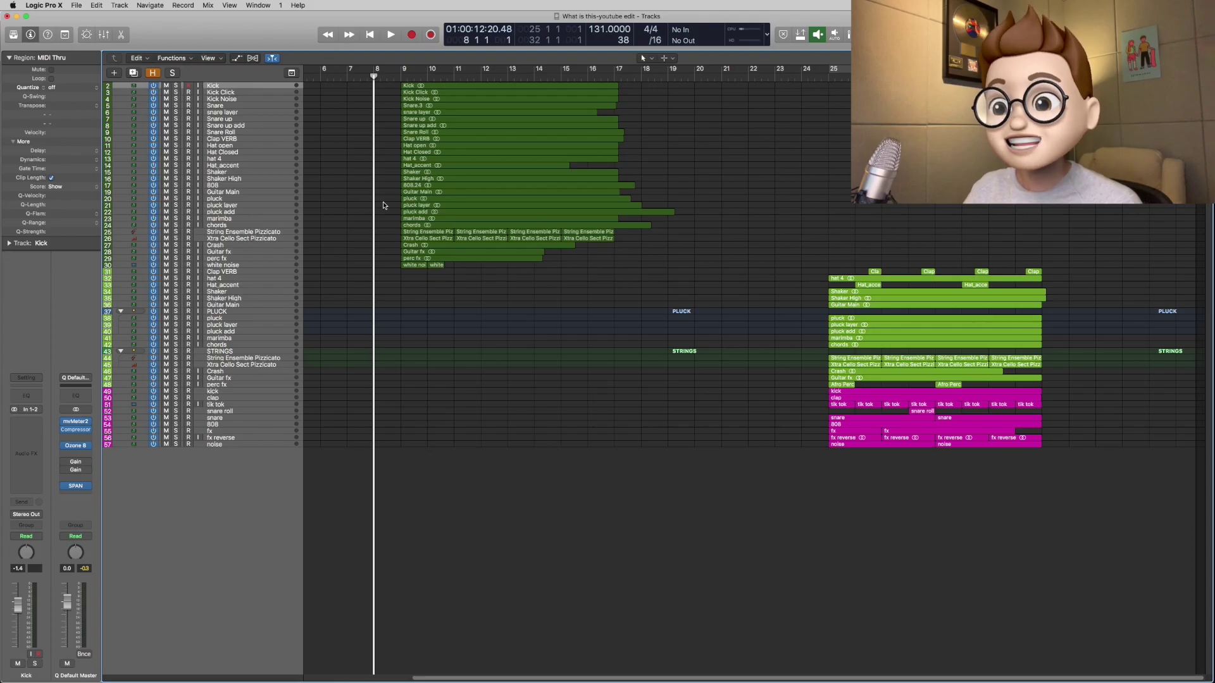
- Reveal the hidden tracks, open the Q to the ResQ region in the Piano Roll and select all its notes
key("h")
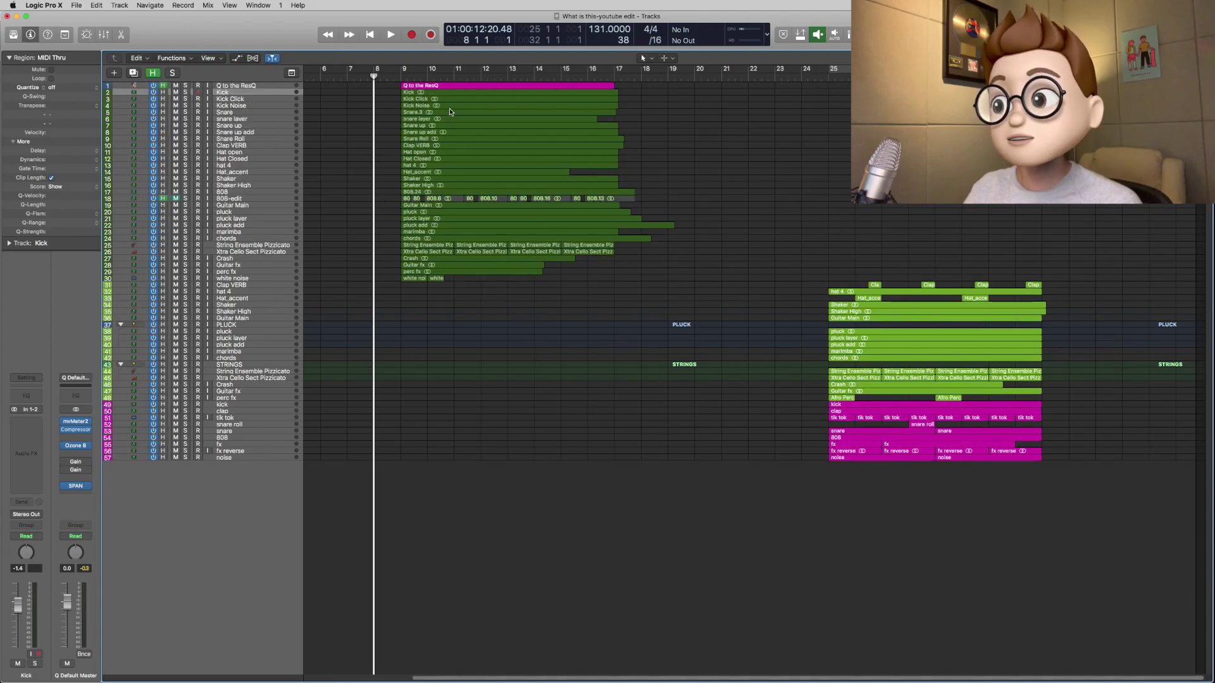
double_click(455, 87)
left_click_drag(340, 351, 1100, 623)
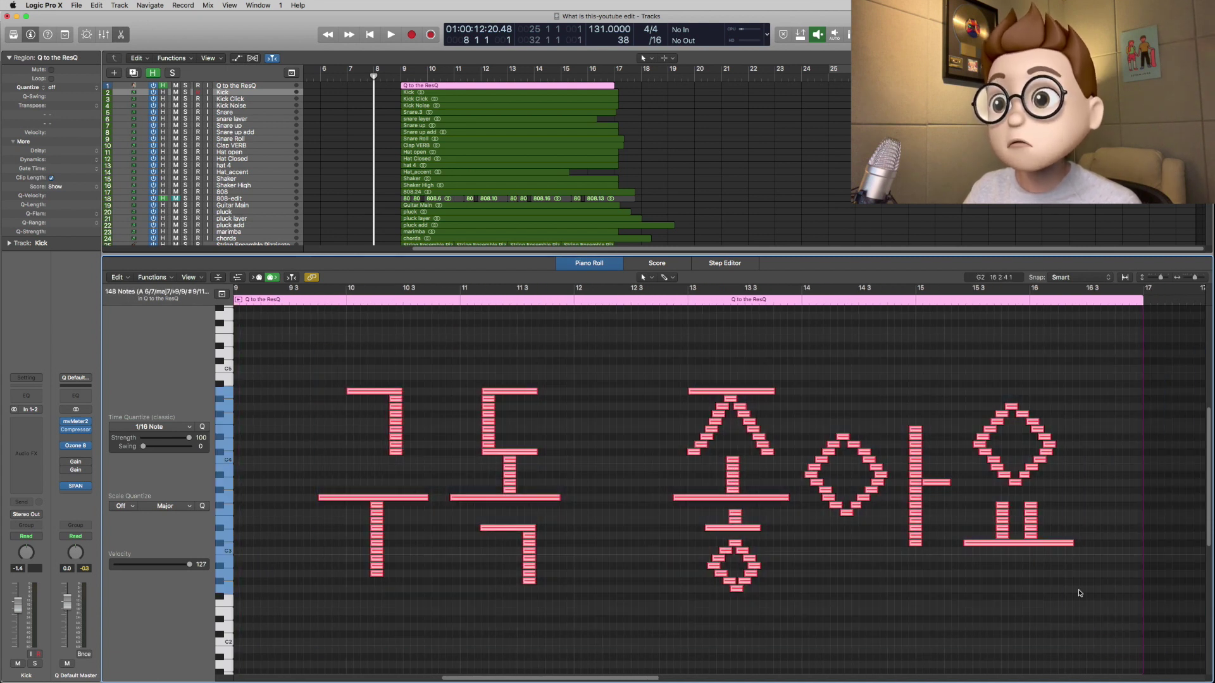